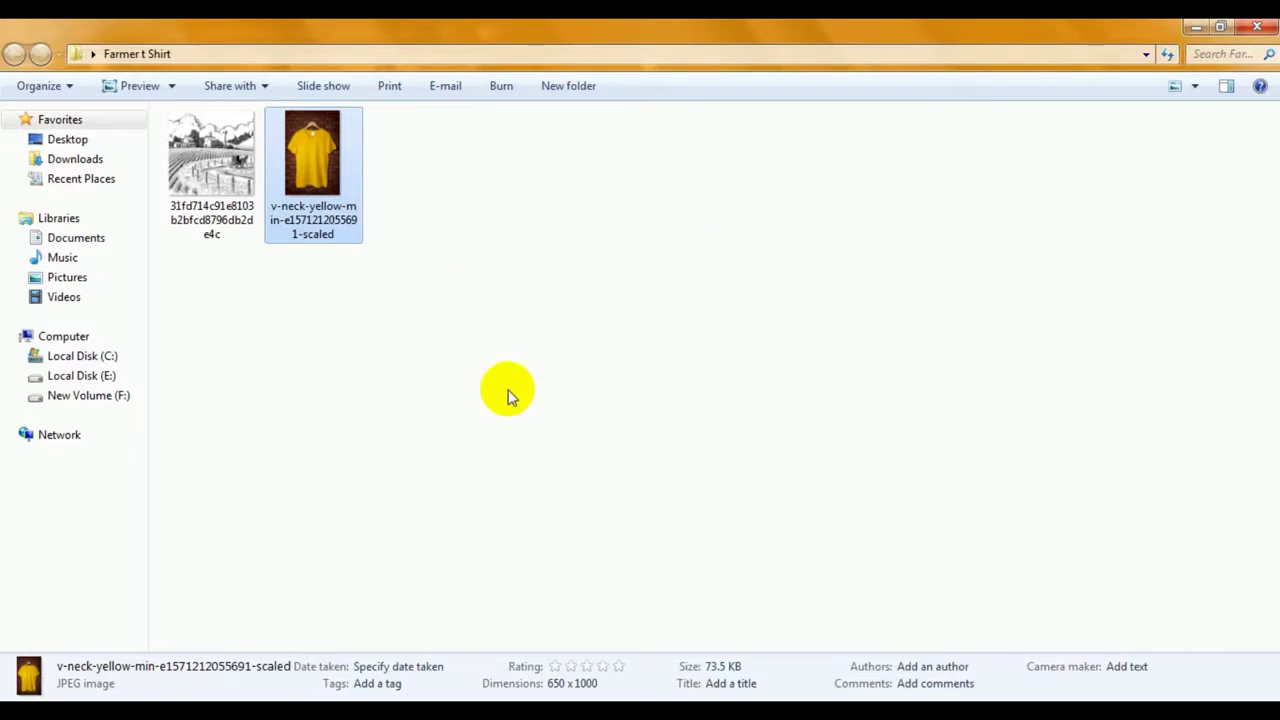
Drag the black-and-white farm engraving JPEG from File Explorer onto the Illustrator artboard.
left_click(610, 540)
left_click_drag(211, 160, 670, 345)
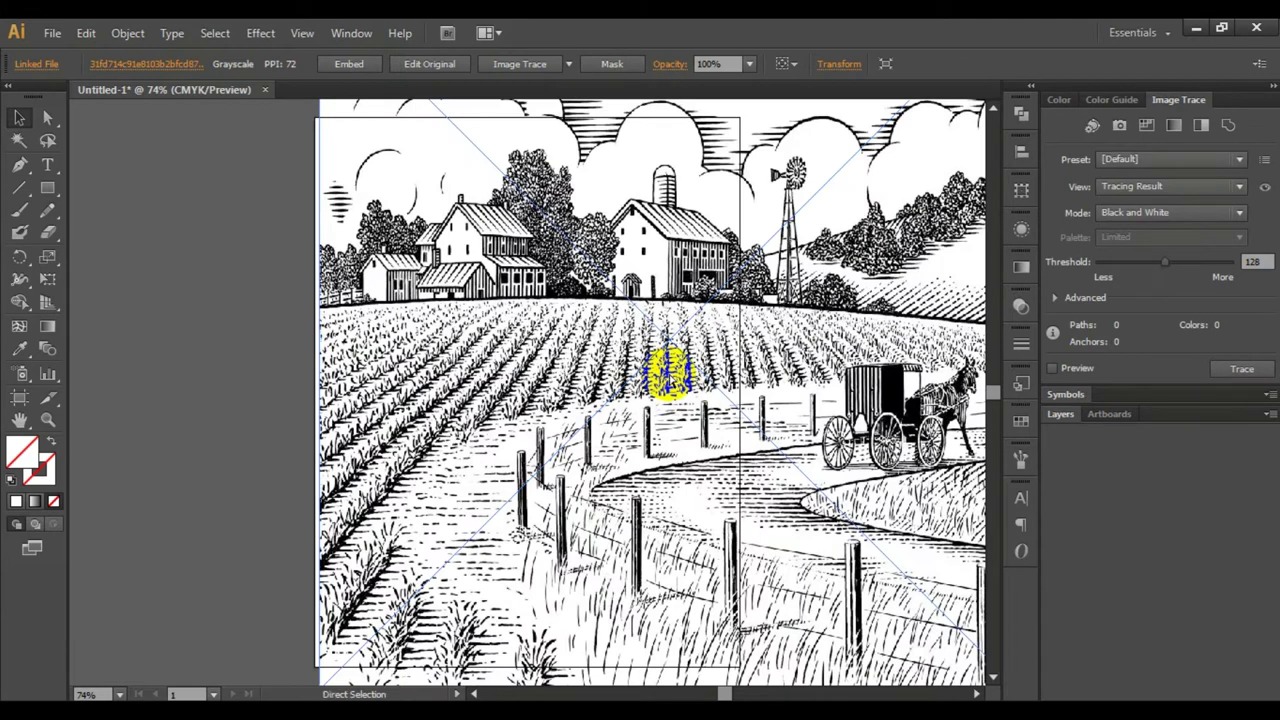
Scale the farm image down to about 123 PPI and park it right of the artboard.
key("ctrl+minus")
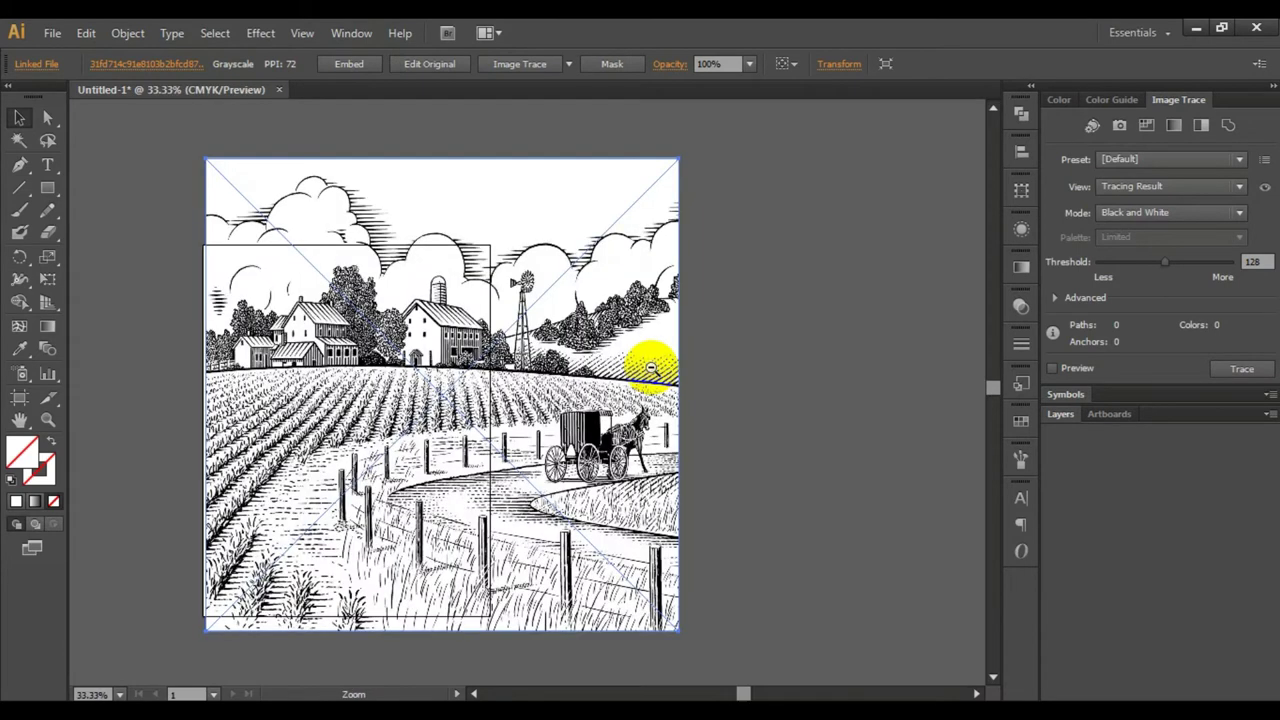
key("ctrl+minus")
left_click_drag(531, 363, 760, 341)
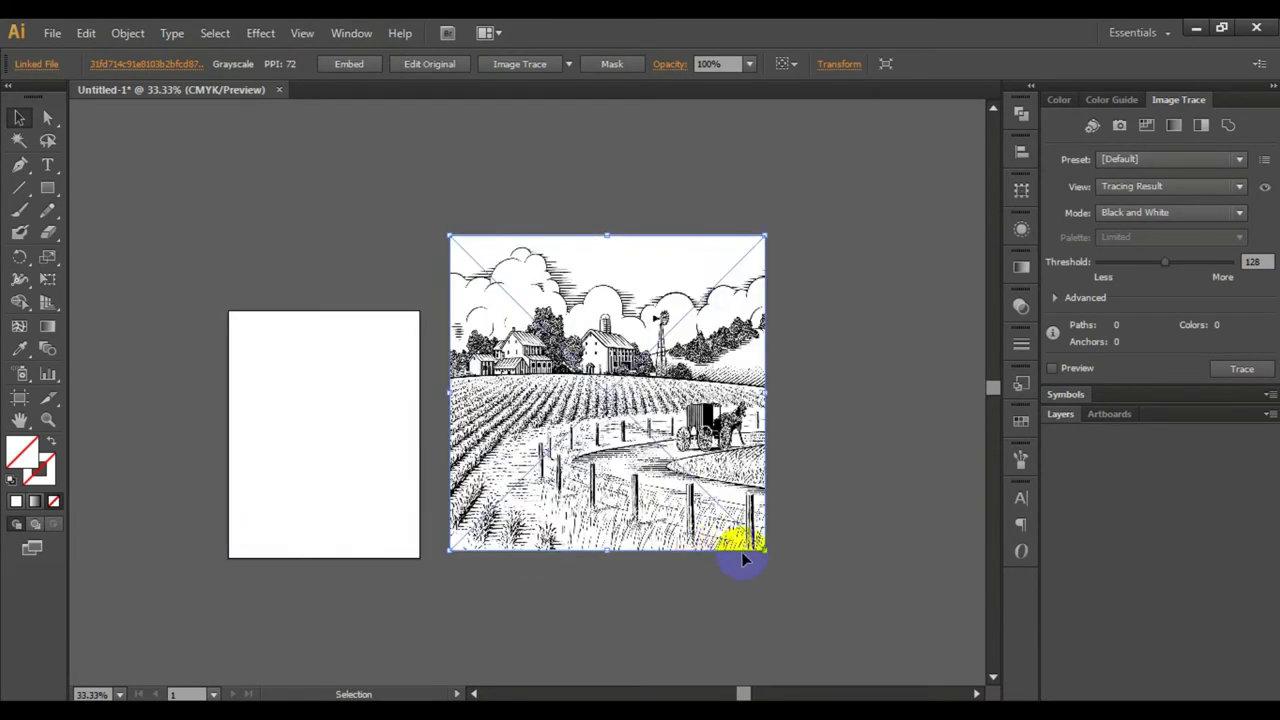
left_click_drag(765, 547, 767, 556)
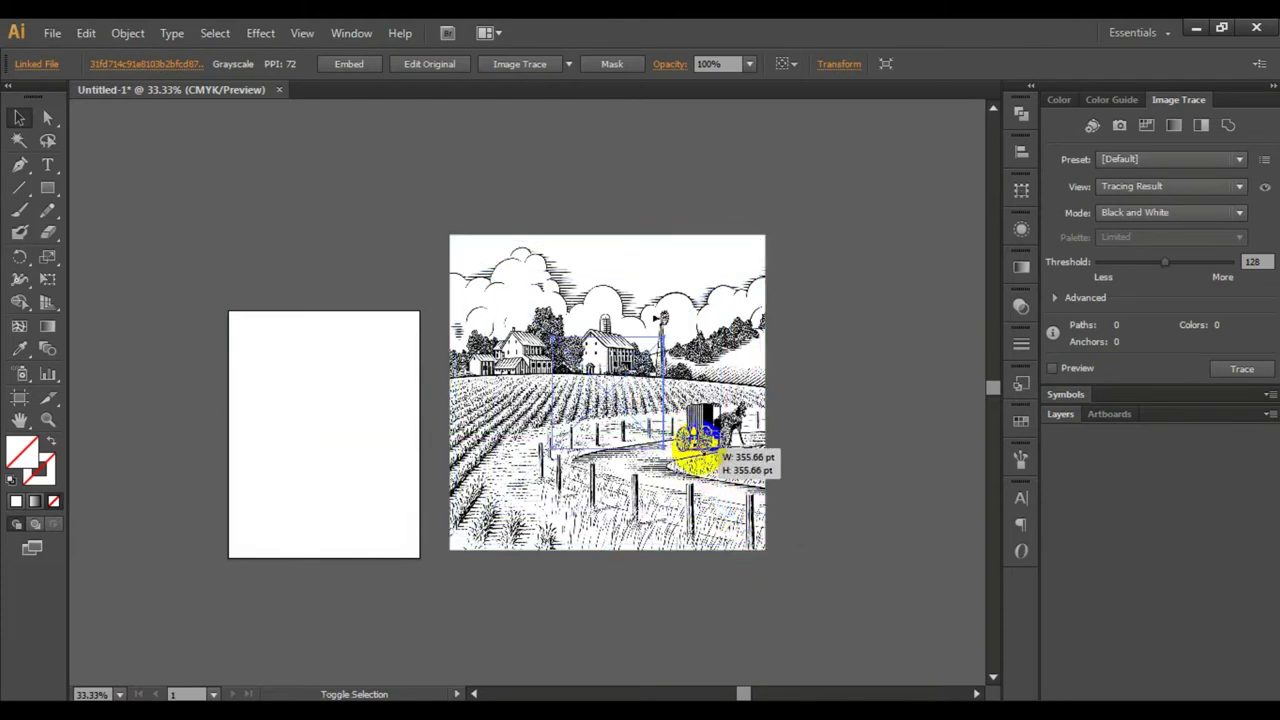
left_click_drag(765, 549, 665, 449)
left_click_drag(650, 383, 761, 388)
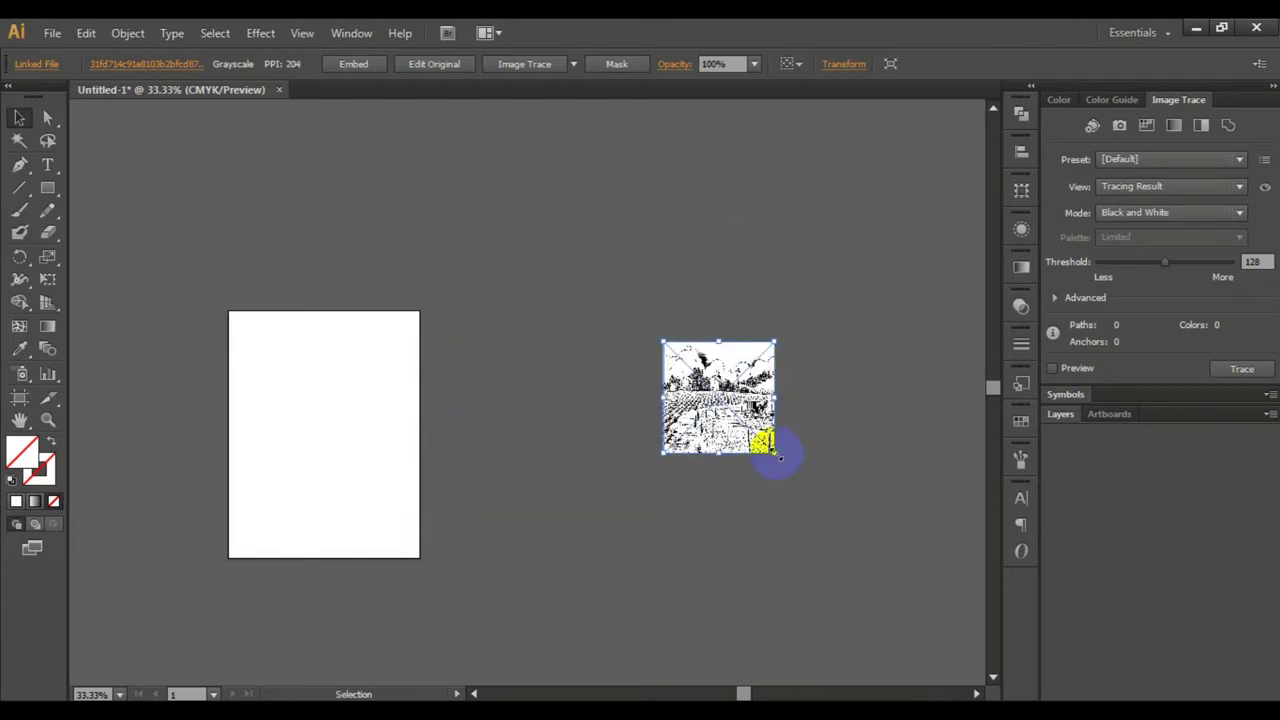
left_click_drag(778, 455, 811, 489)
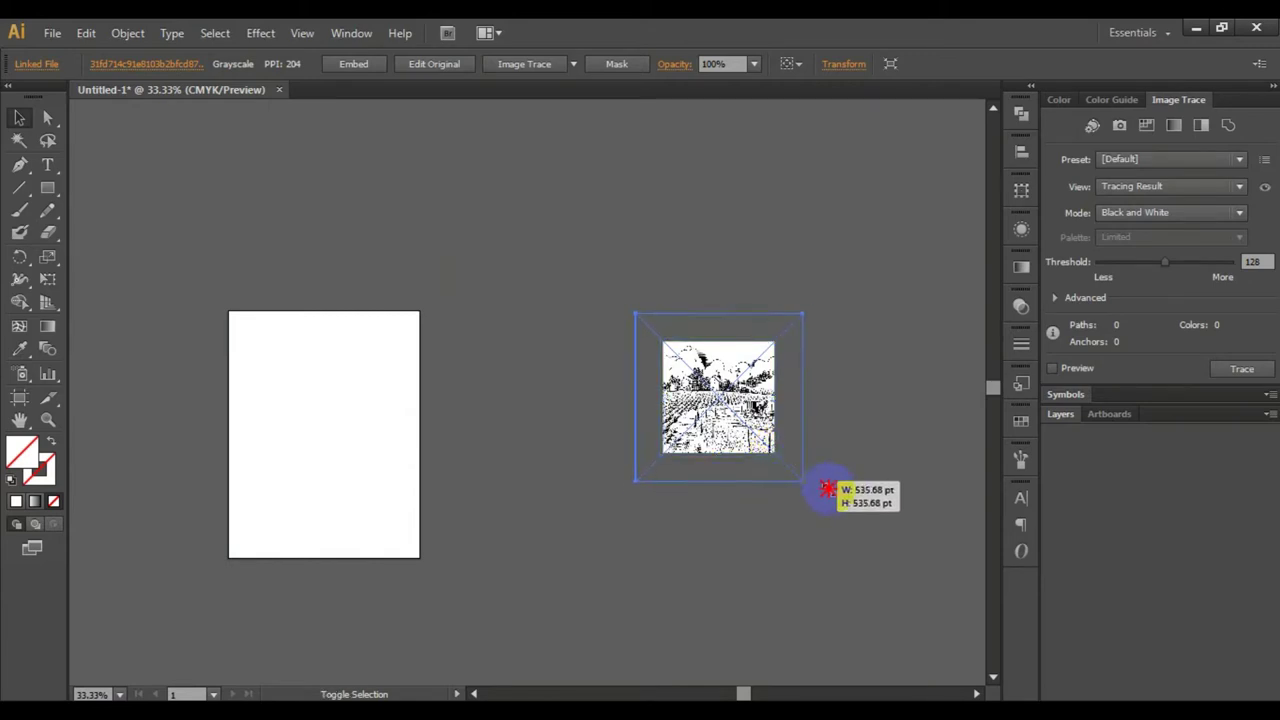
left_click_drag(765, 416, 626, 458)
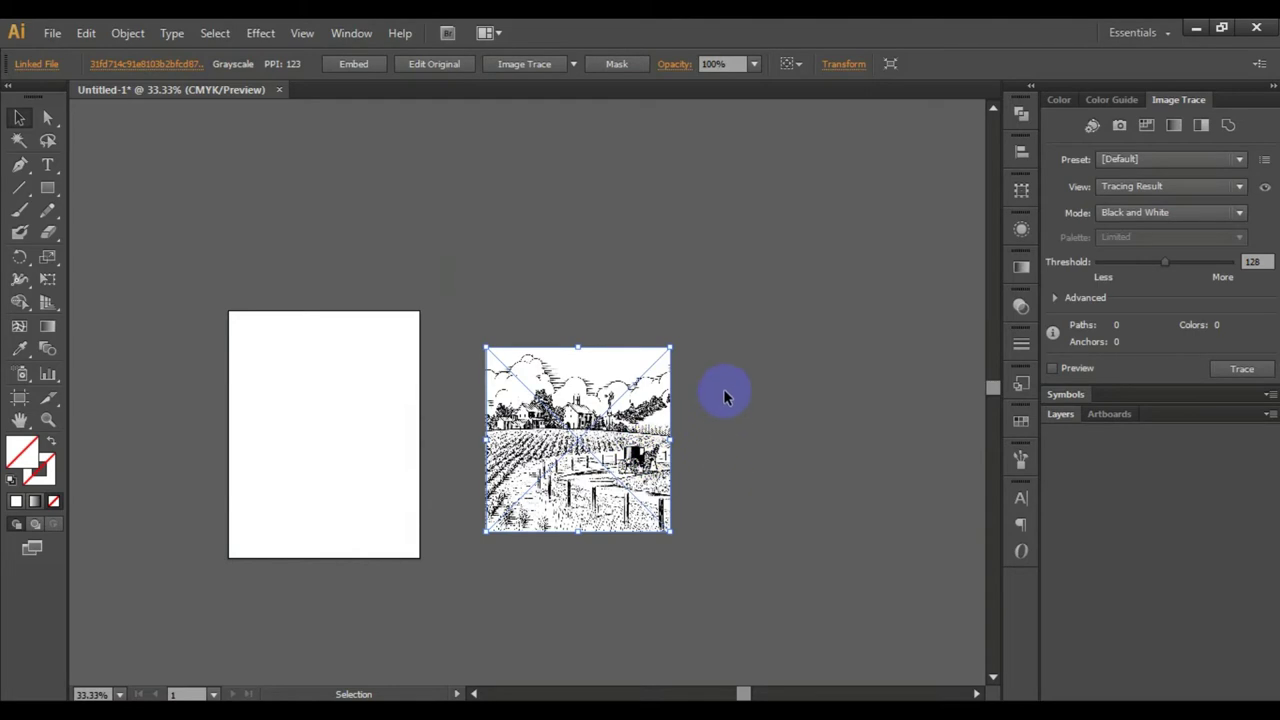
scroll(725, 397, "down", 2)
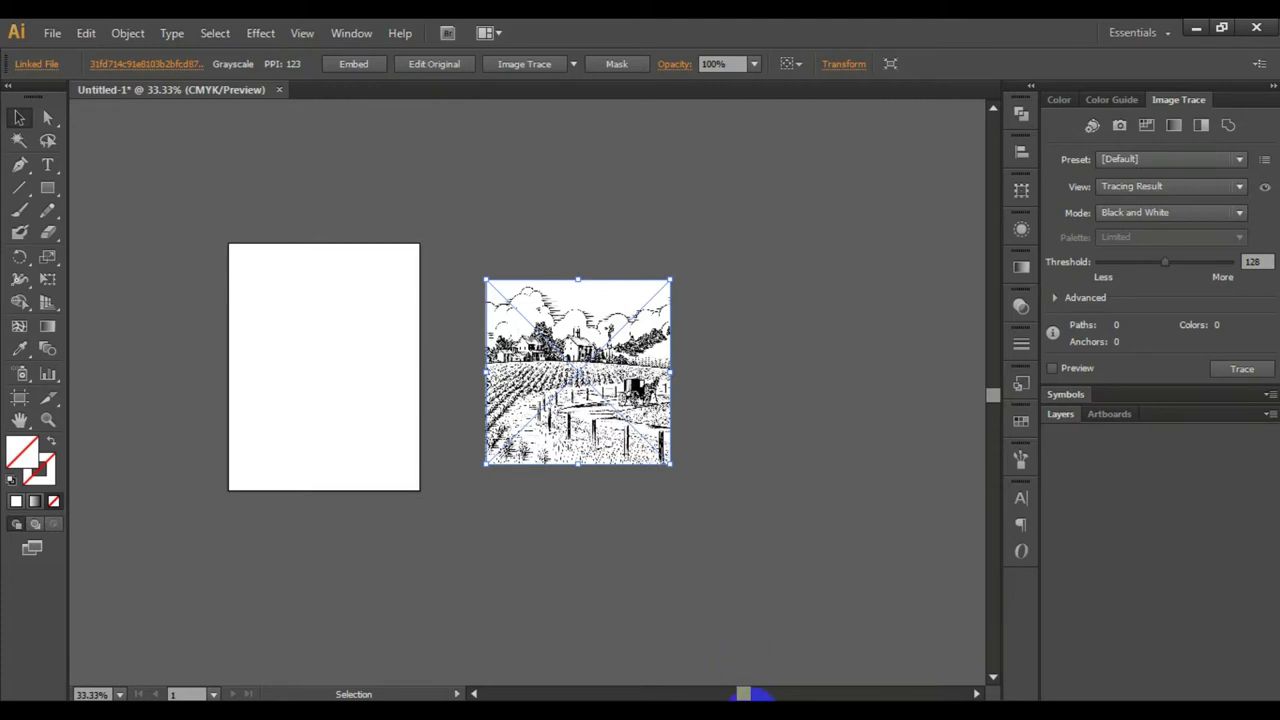
Bring up the Image Trace panel from the panel list.
left_click(356, 37)
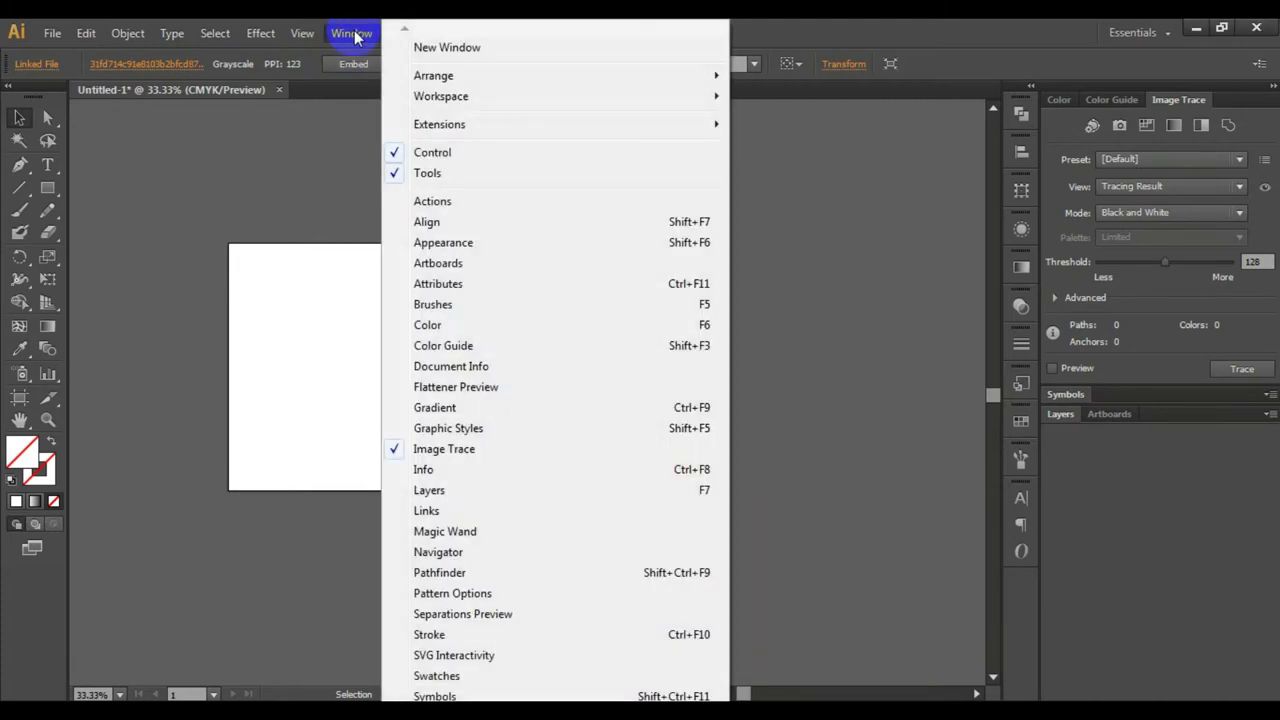
left_click(466, 450)
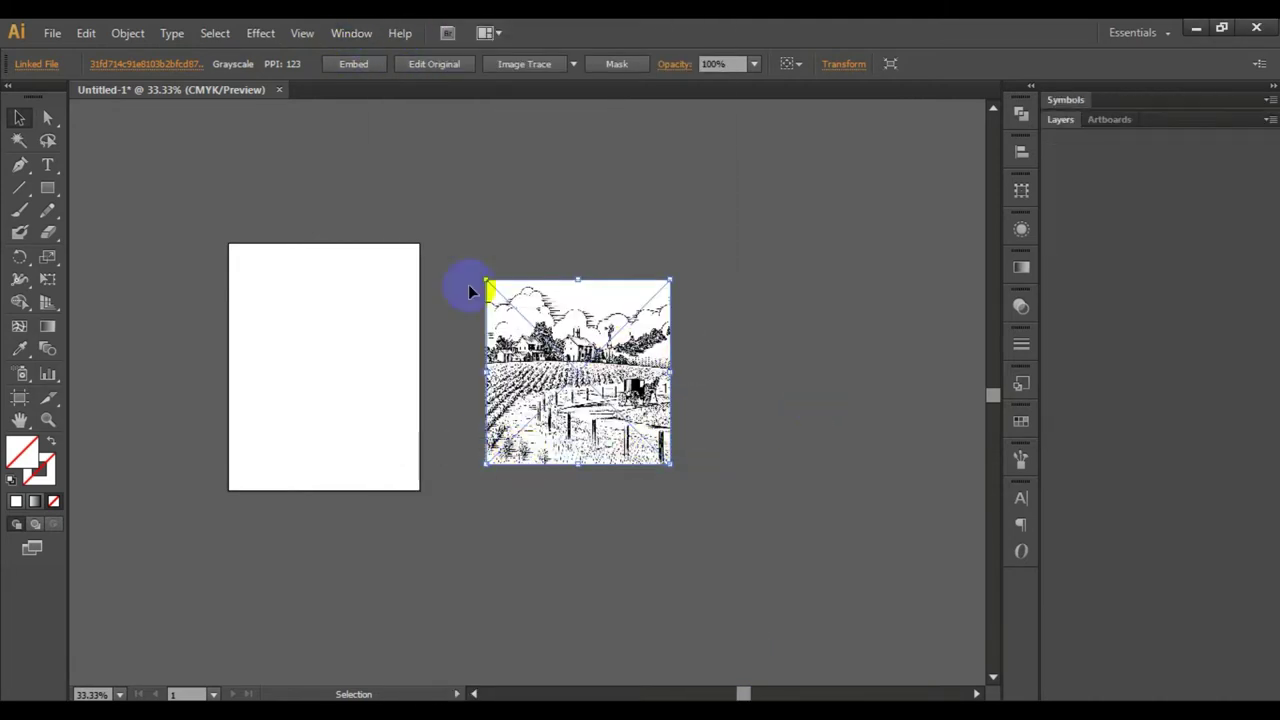
left_click(348, 36)
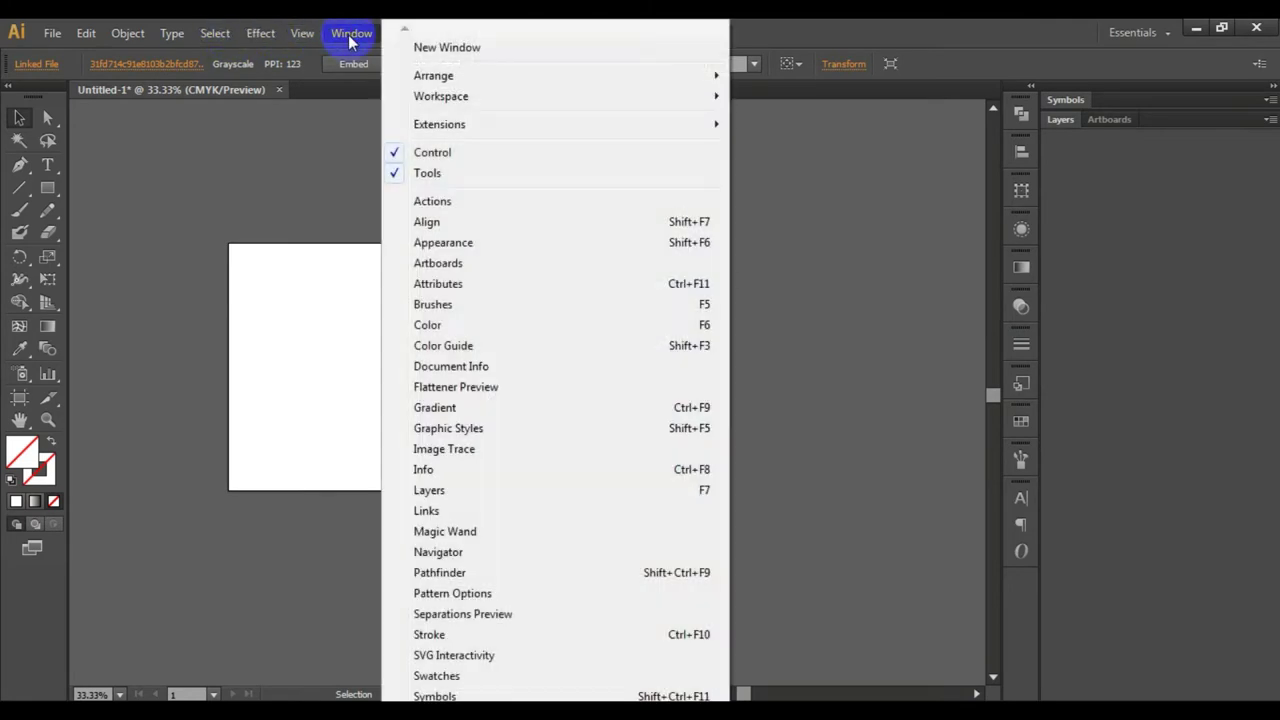
left_click(457, 450)
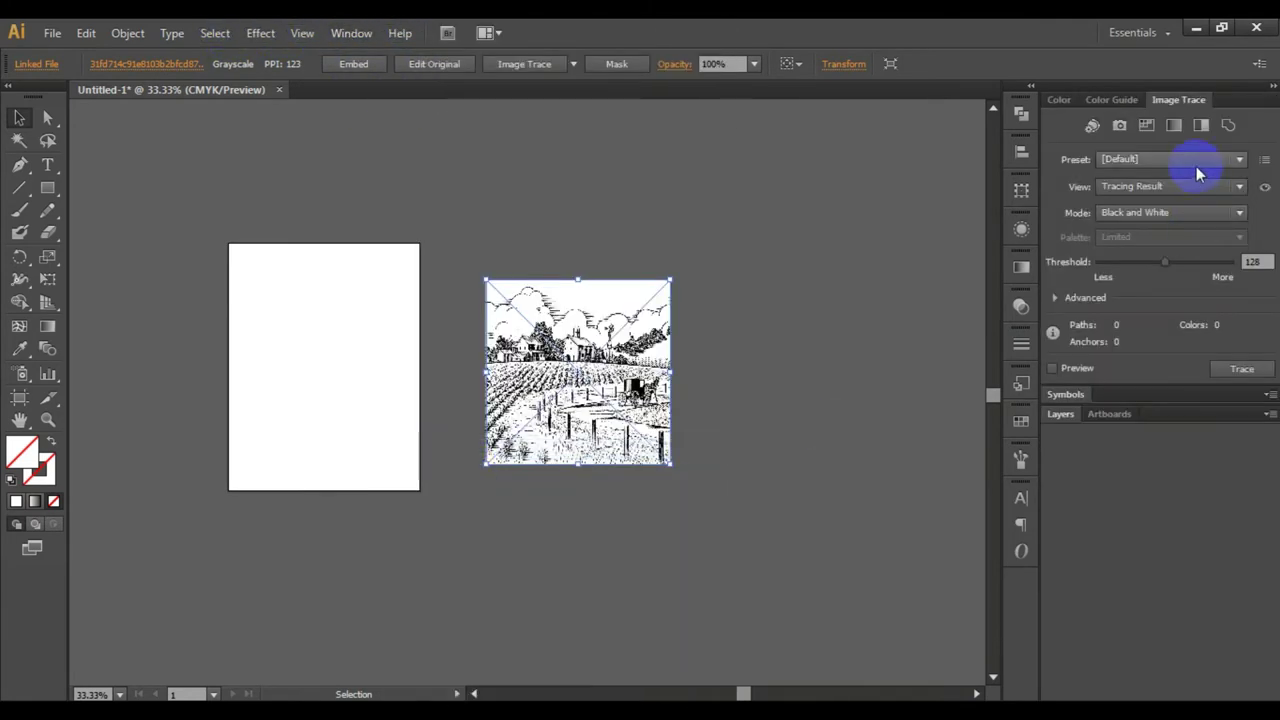
Trace the engraving with Ignore White and Preview on and threshold raised to 168.
left_click(1054, 299)
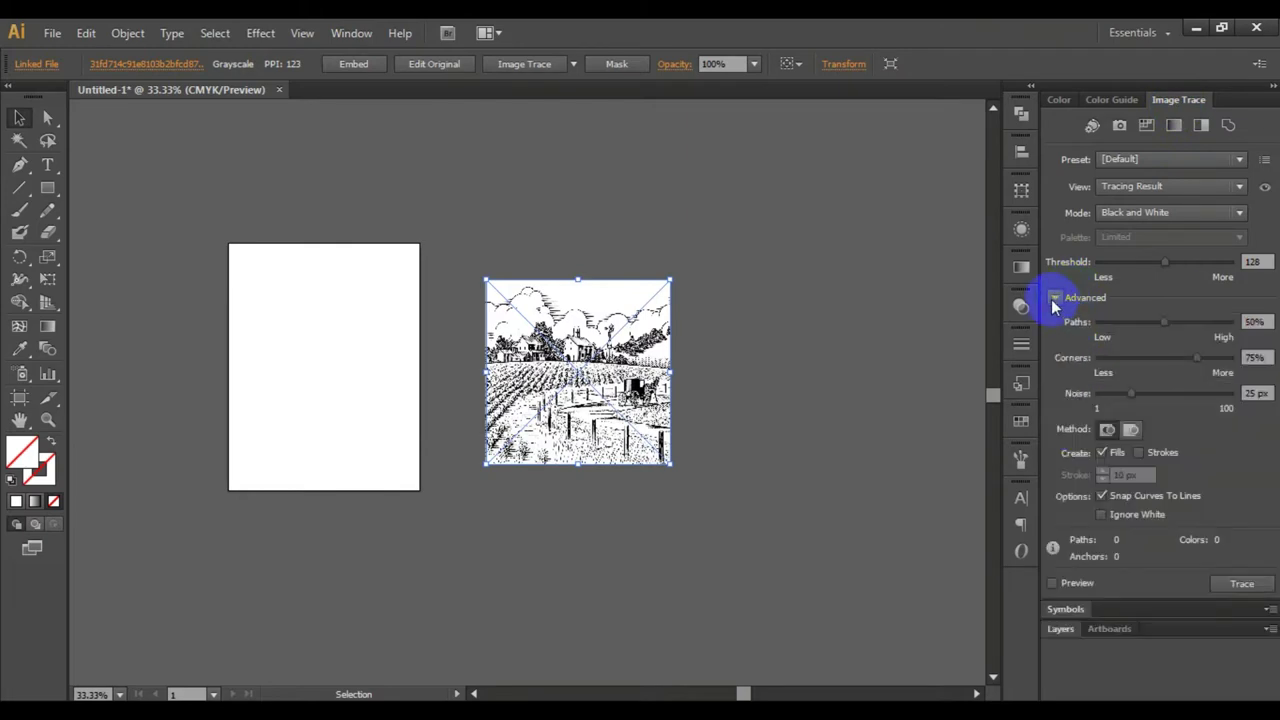
left_click(1101, 514)
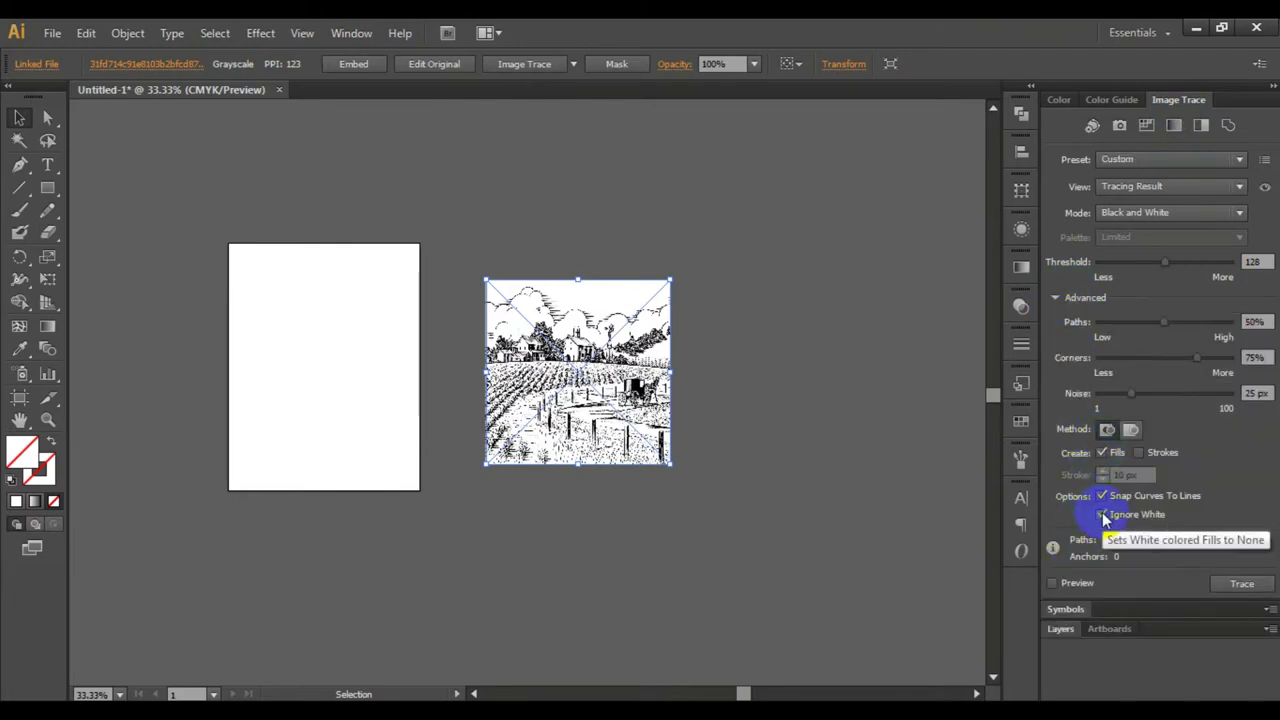
left_click(1052, 584)
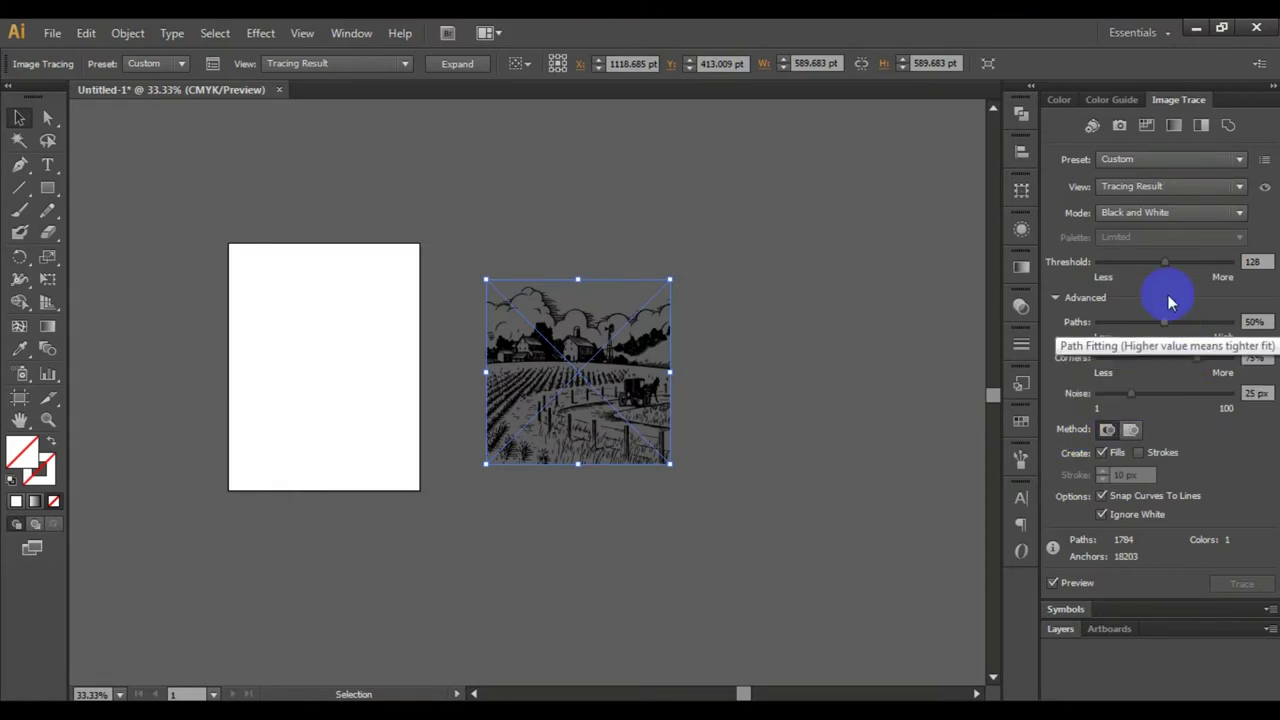
left_click_drag(1164, 263, 1181, 268)
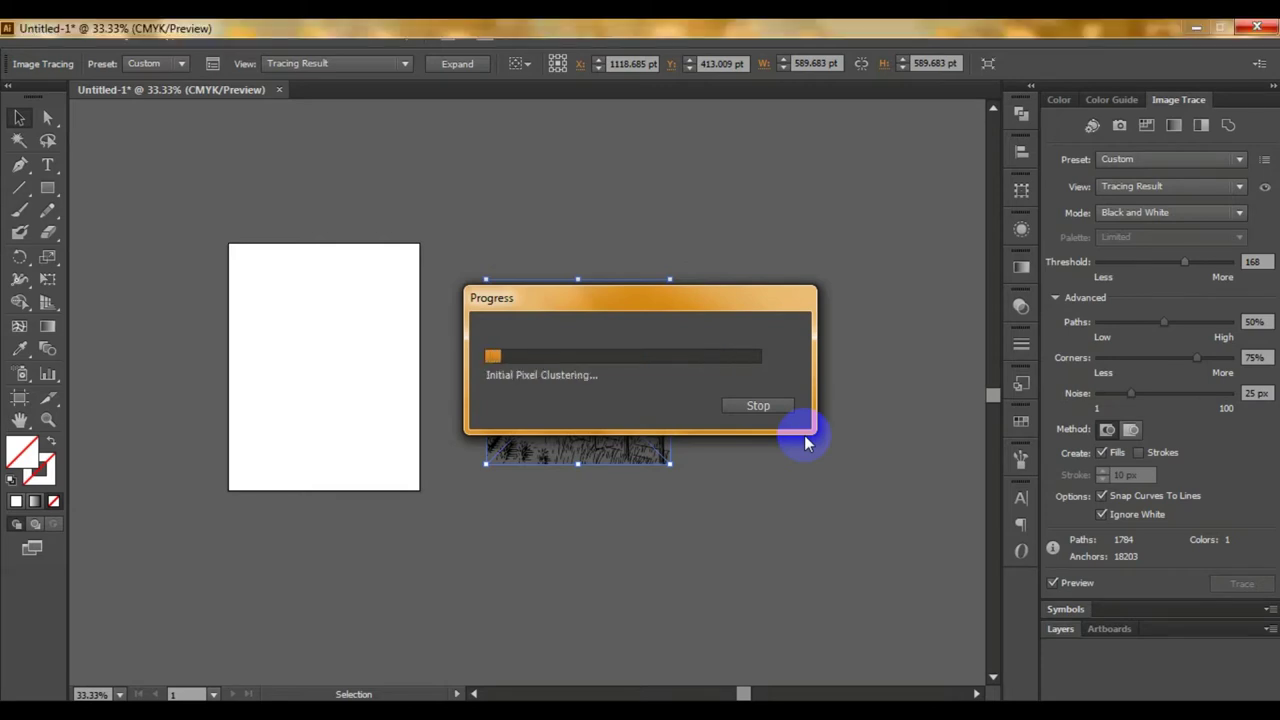
left_click(752, 357)
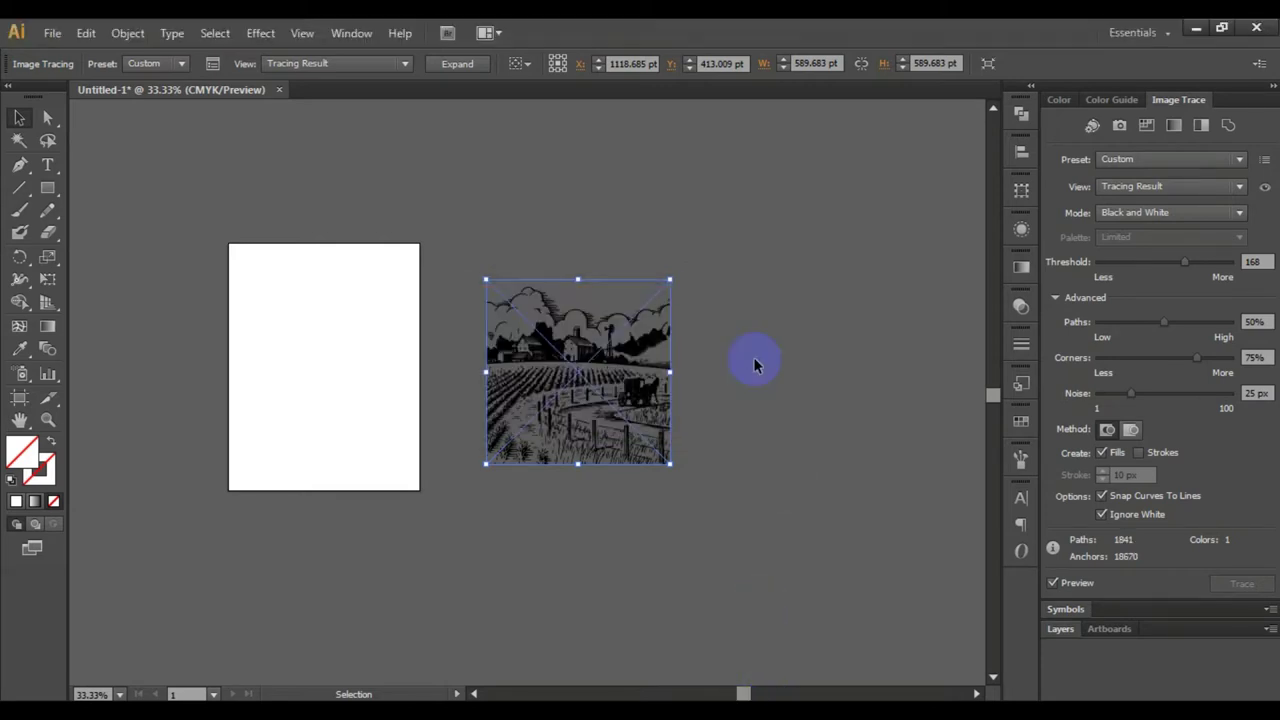
left_click(620, 352)
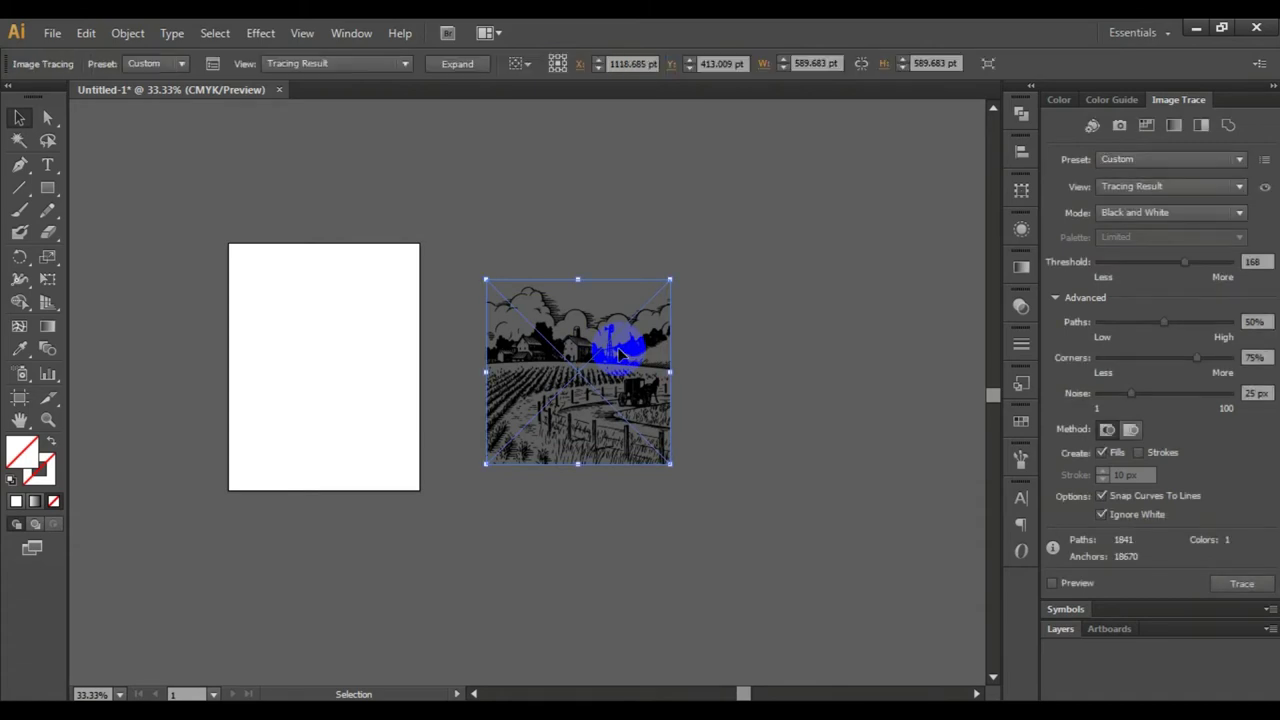
Expand the trace into editable paths and ungroup them.
left_click(128, 33)
left_click(150, 236)
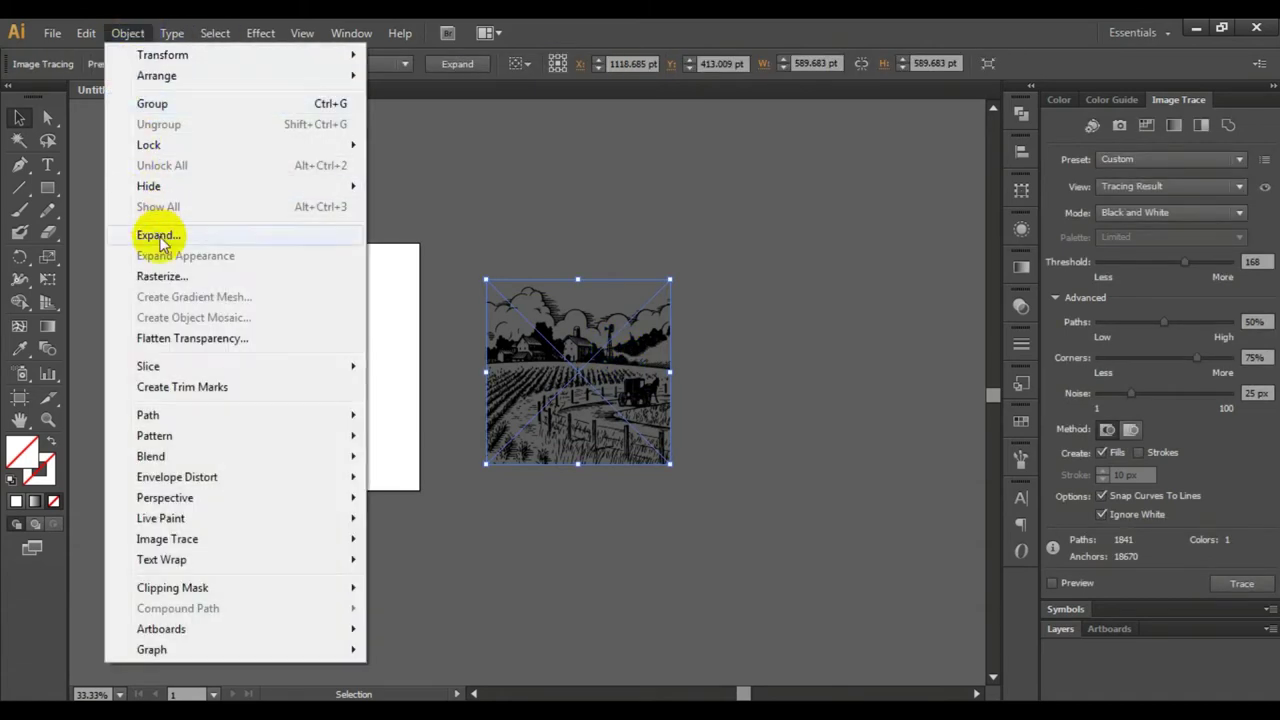
left_click(587, 478)
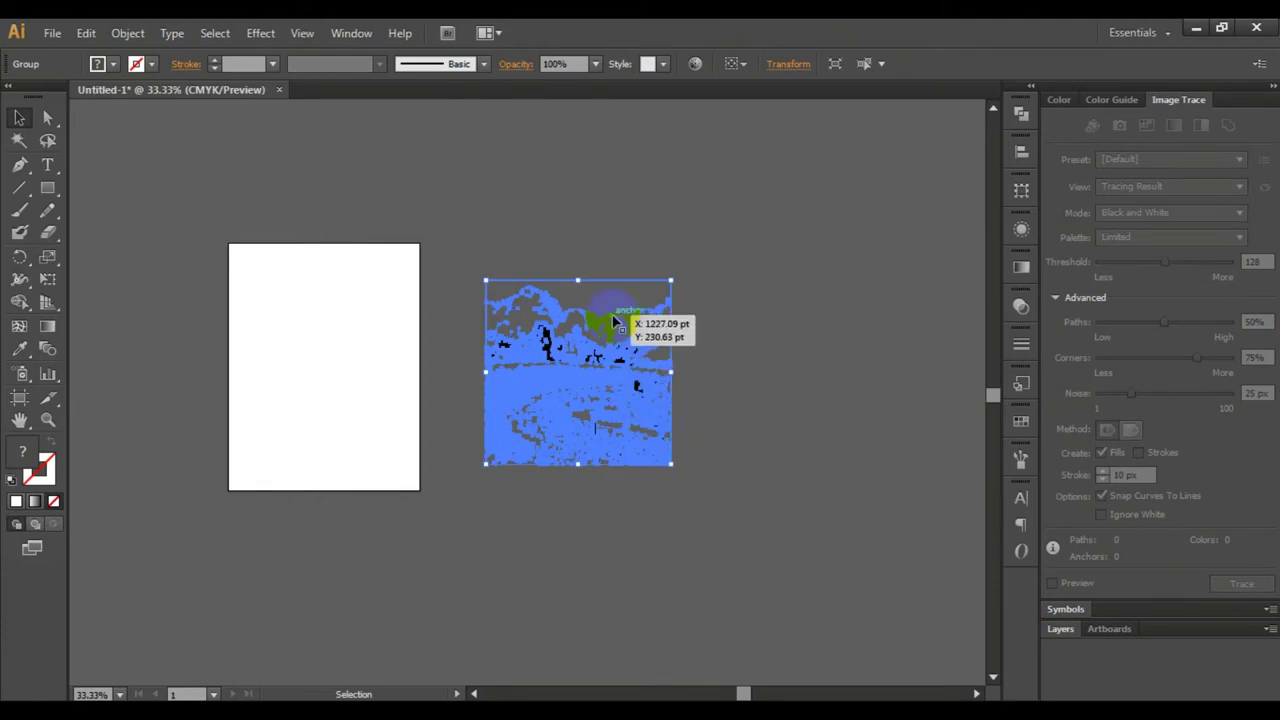
right_click(613, 317)
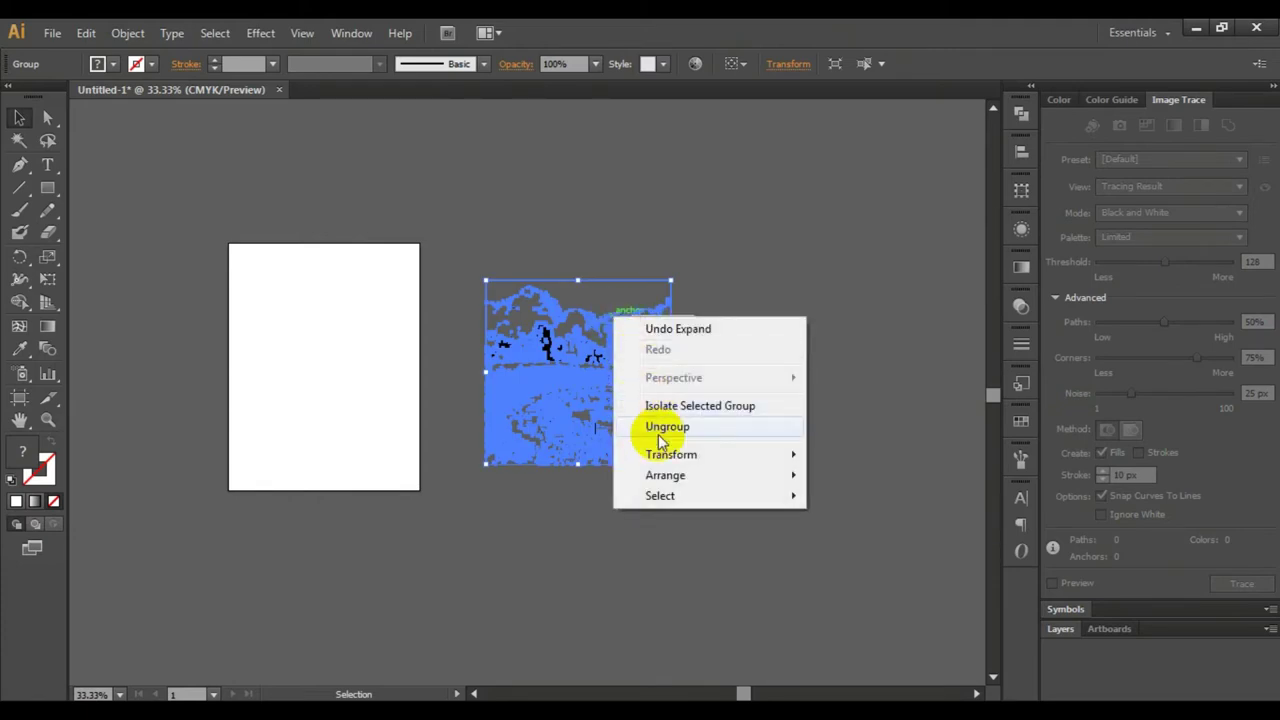
left_click(791, 270)
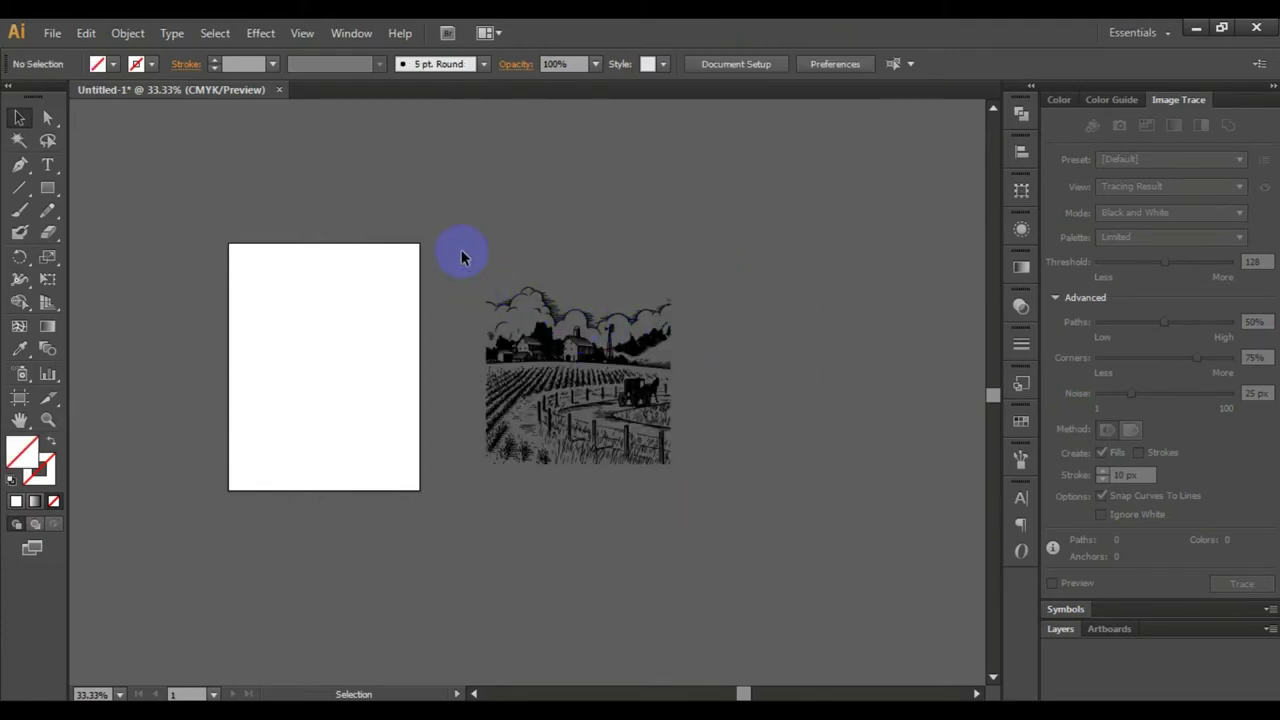
left_click(583, 378)
right_click(616, 342)
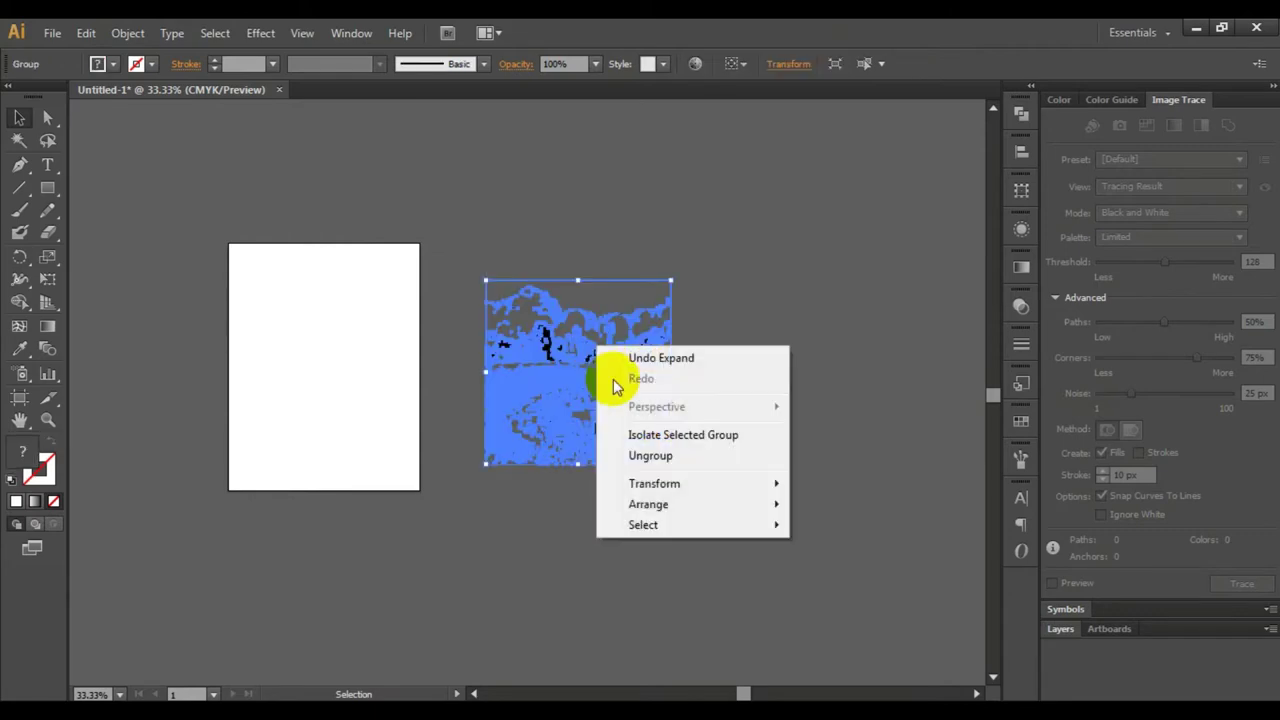
left_click(650, 455)
Ungroup the traced paths a second time and marquee-select all the pieces.
left_click(726, 305)
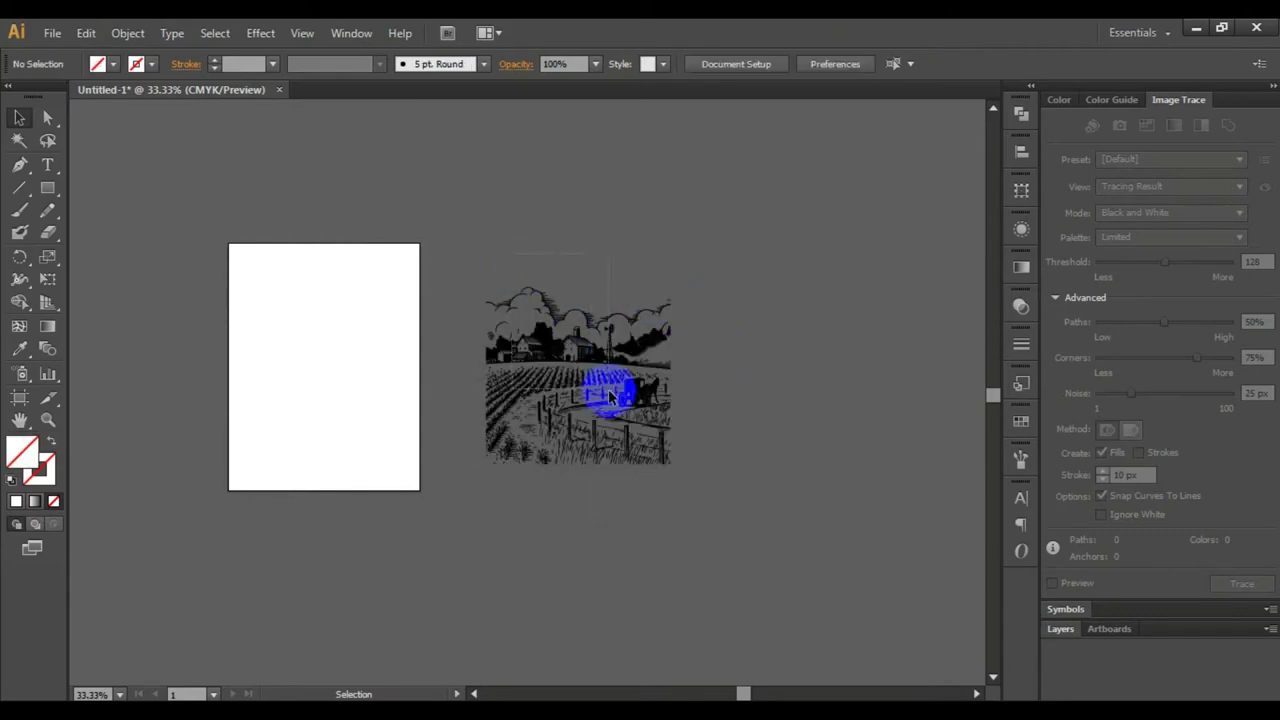
left_click(580, 340)
right_click(575, 326)
left_click(630, 437)
left_click(683, 300)
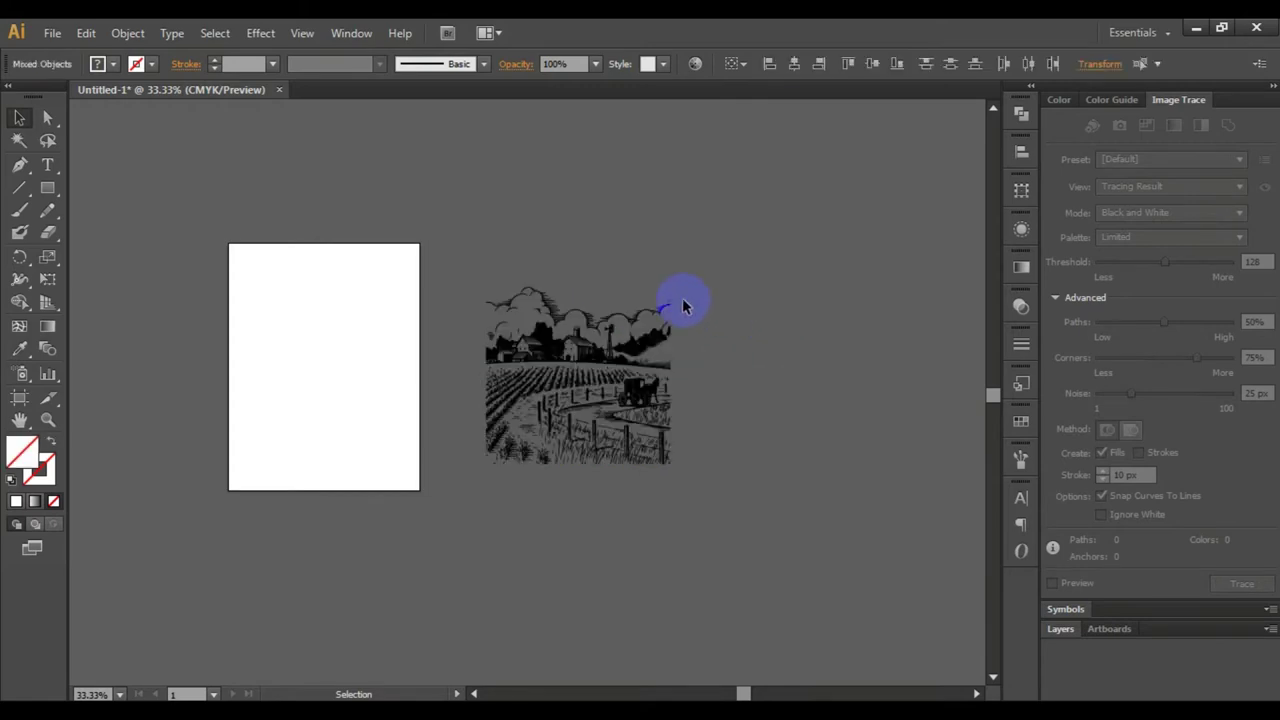
left_click_drag(497, 240, 663, 471)
right_click(590, 360)
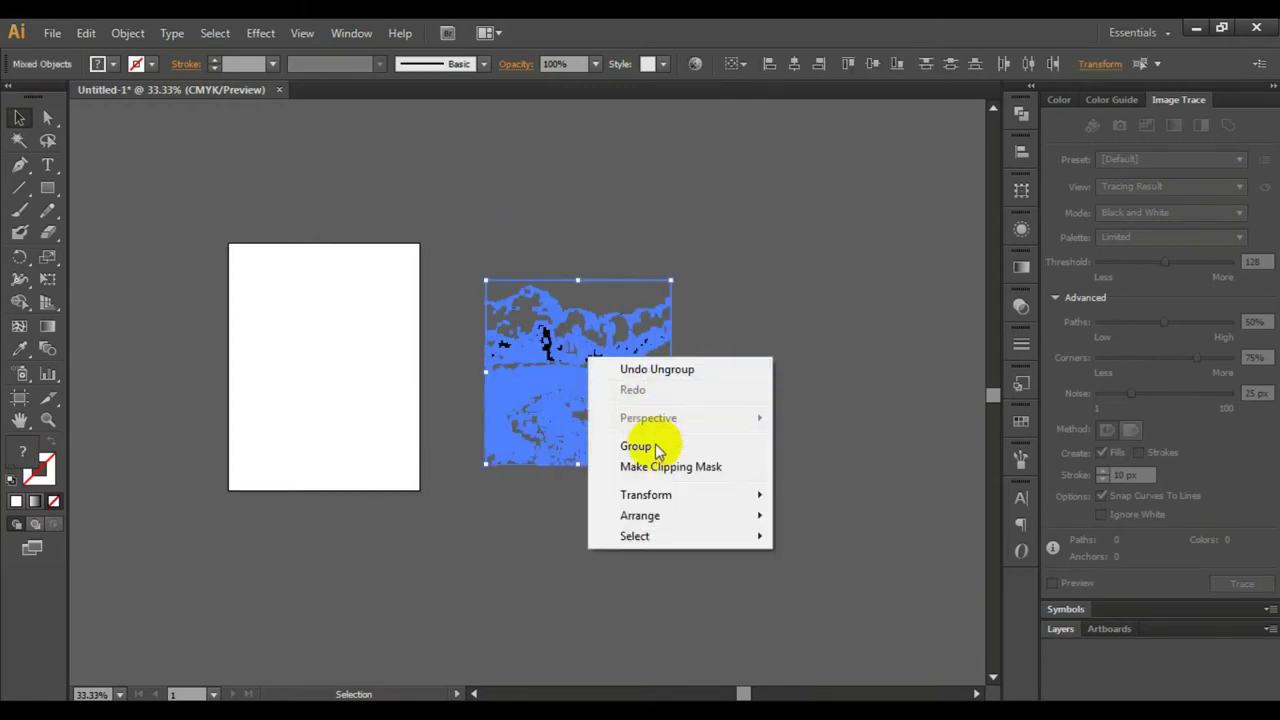
left_click(803, 308)
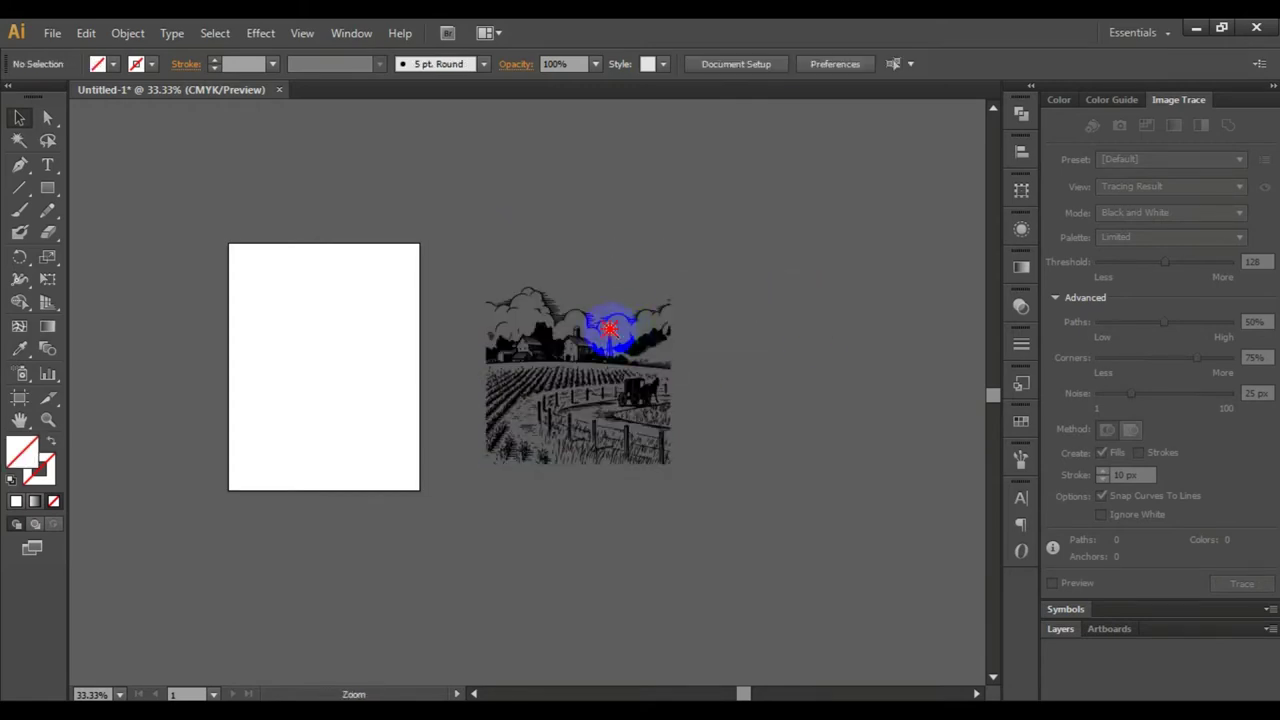
Regroup all the traced farm pieces into one group and select it.
left_click(609, 328)
left_click_drag(709, 382, 921, 329)
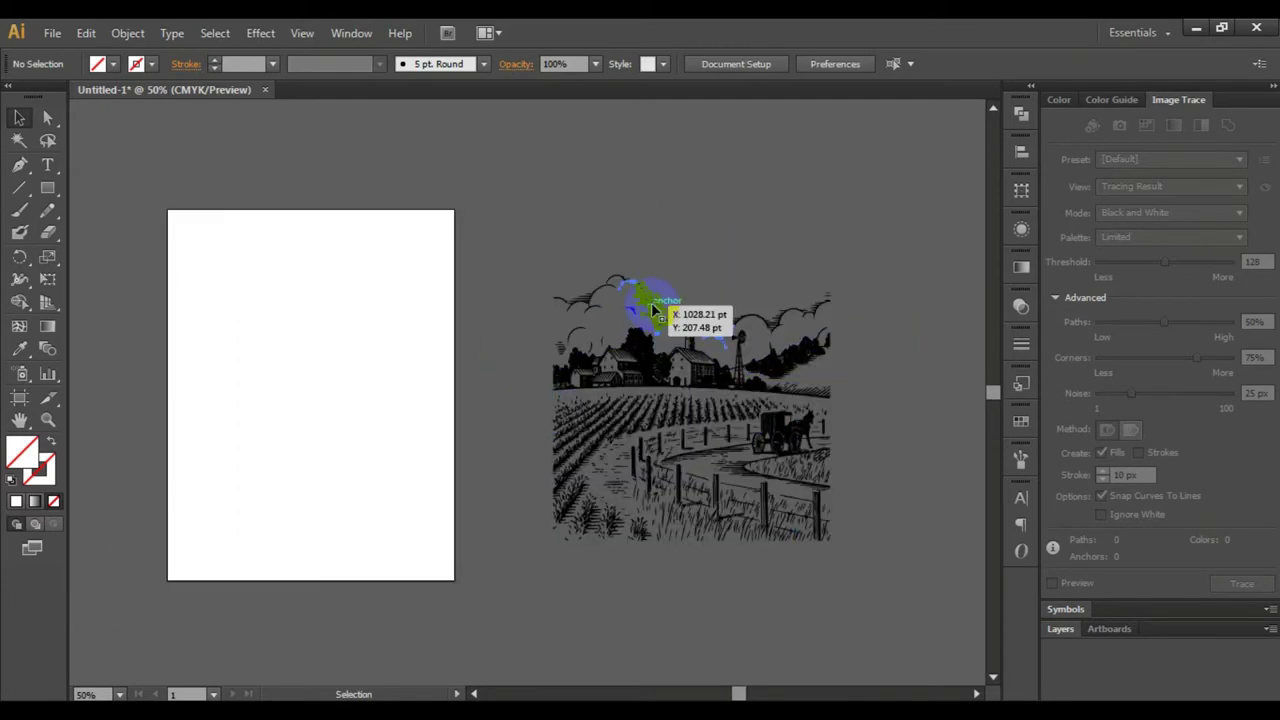
left_click_drag(655, 348, 660, 286)
left_click(524, 216)
left_click_drag(524, 216, 820, 487)
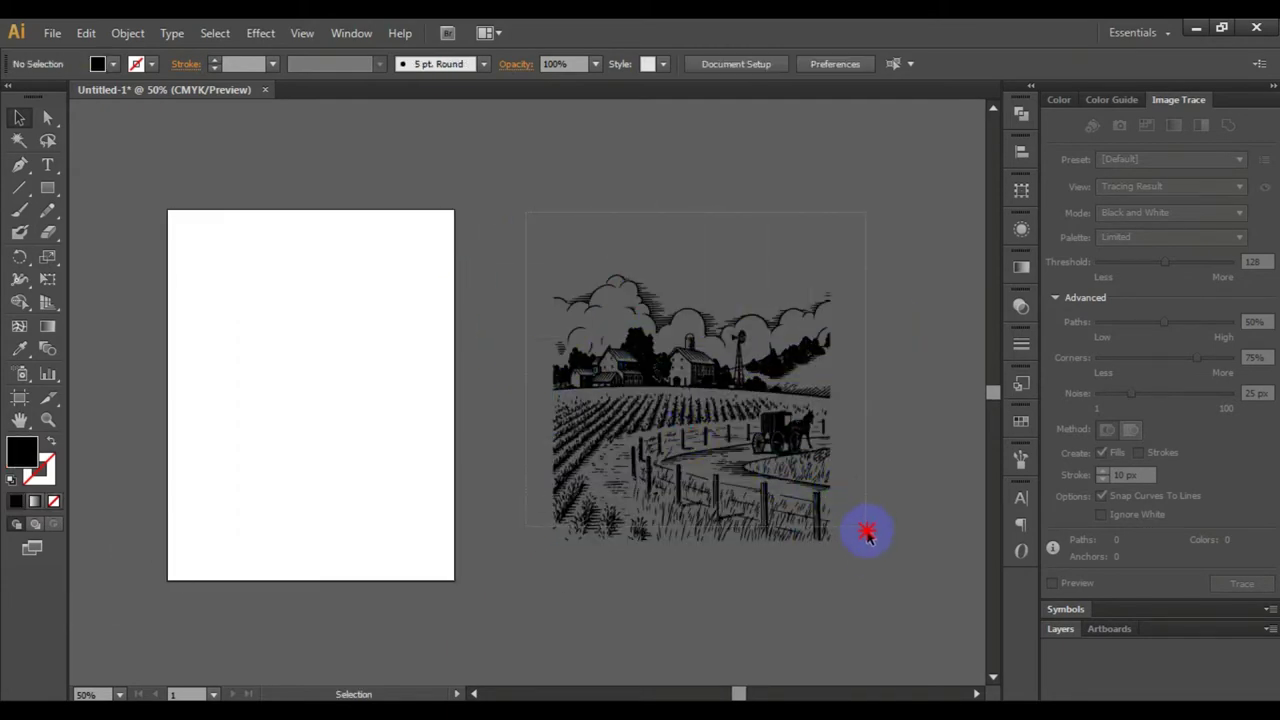
left_click_drag(867, 535, 867, 535)
right_click(689, 311)
left_click(706, 398)
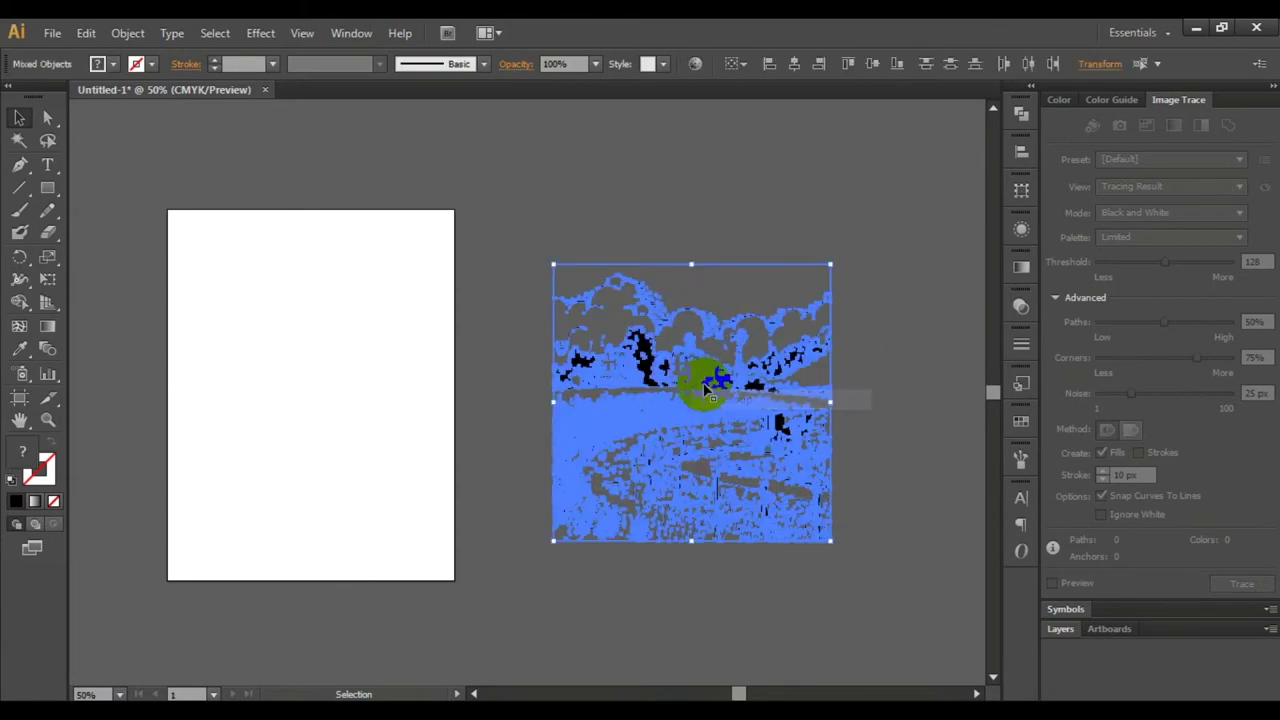
left_click(747, 213)
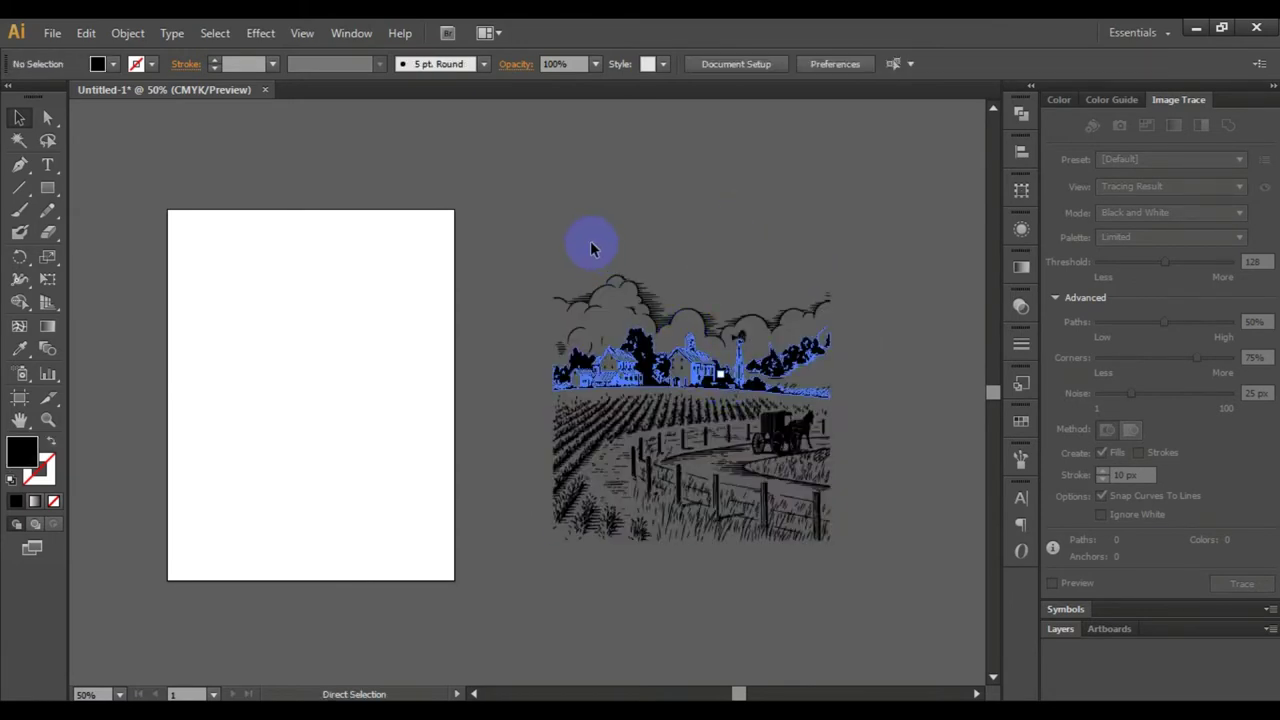
left_click(766, 520)
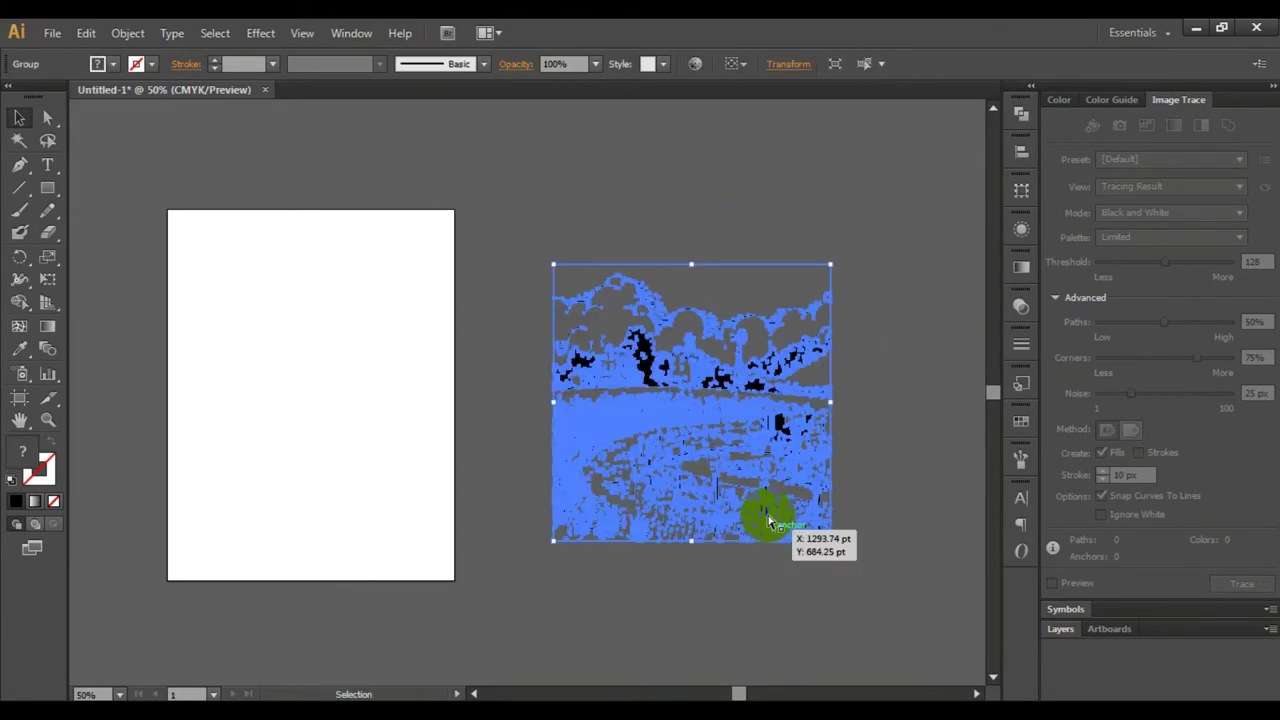
left_click(593, 238)
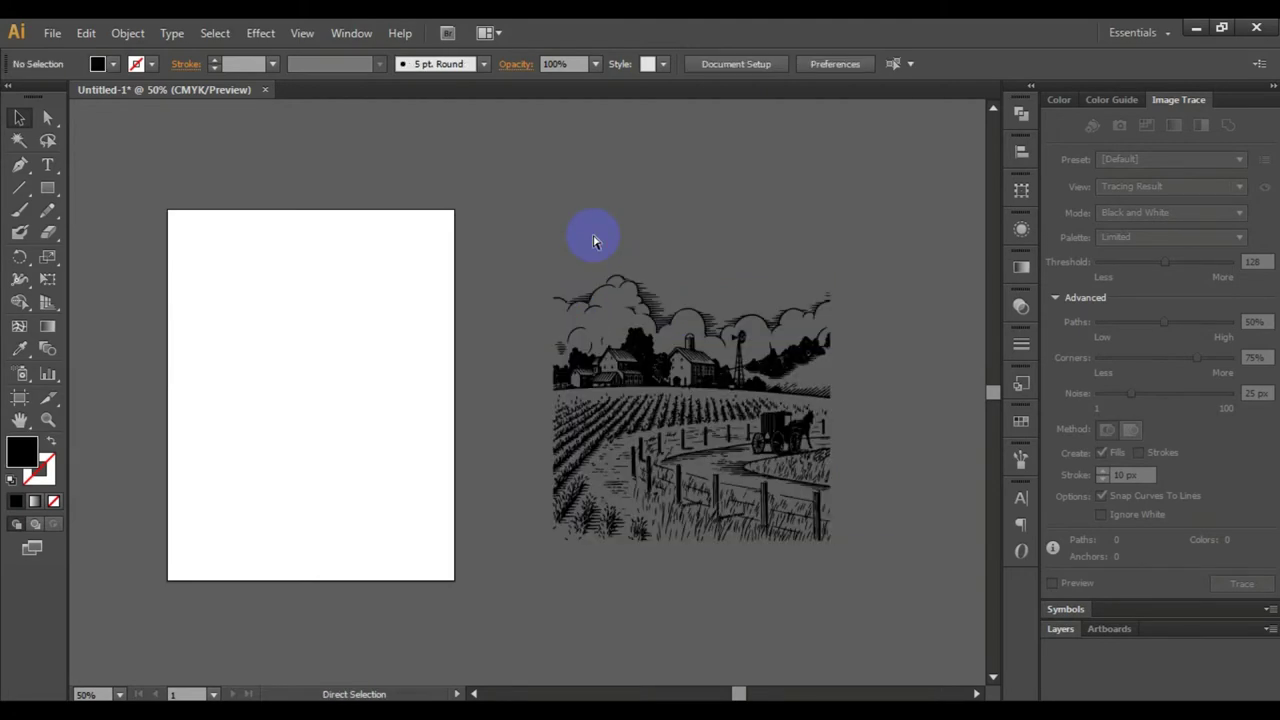
left_click(687, 367)
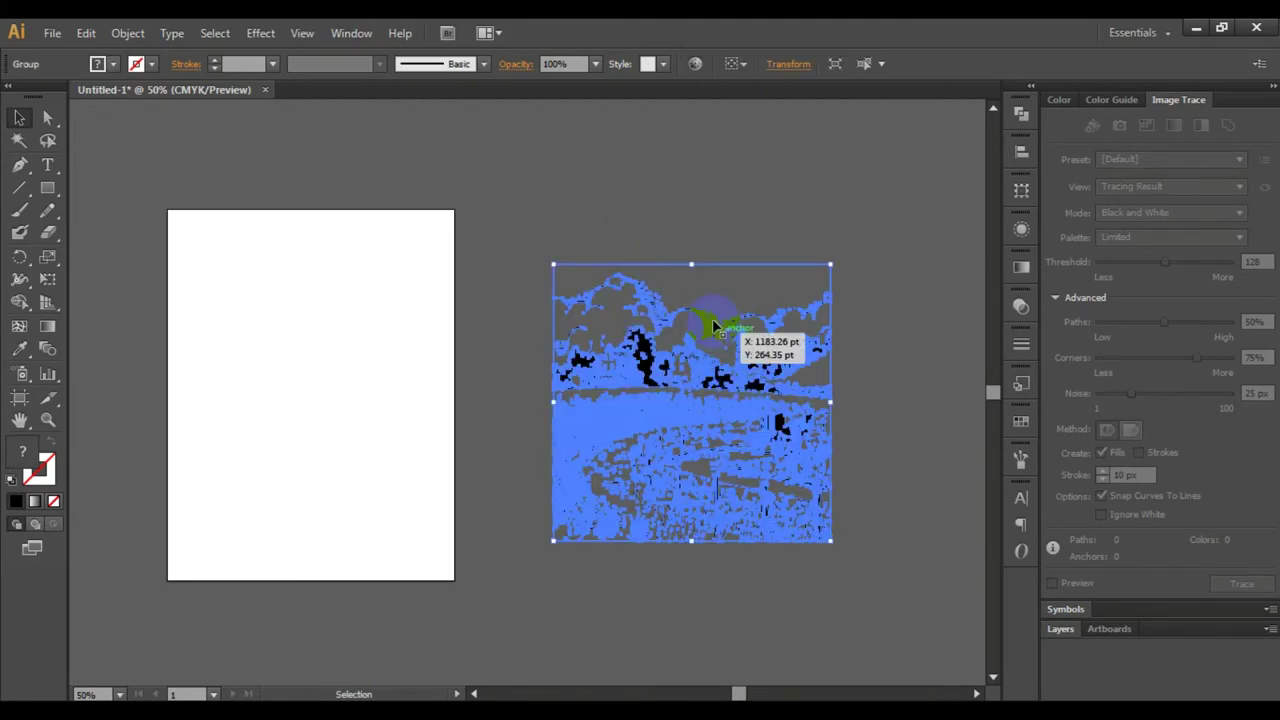
Alt-drag a copy of the traced farm artwork onto the artboard and zoom in.
mouse_move(714, 322)
left_mouse_down()
mouse_move(372, 302)
mouse_move(331, 318)
left_mouse_up()
left_click(546, 247)
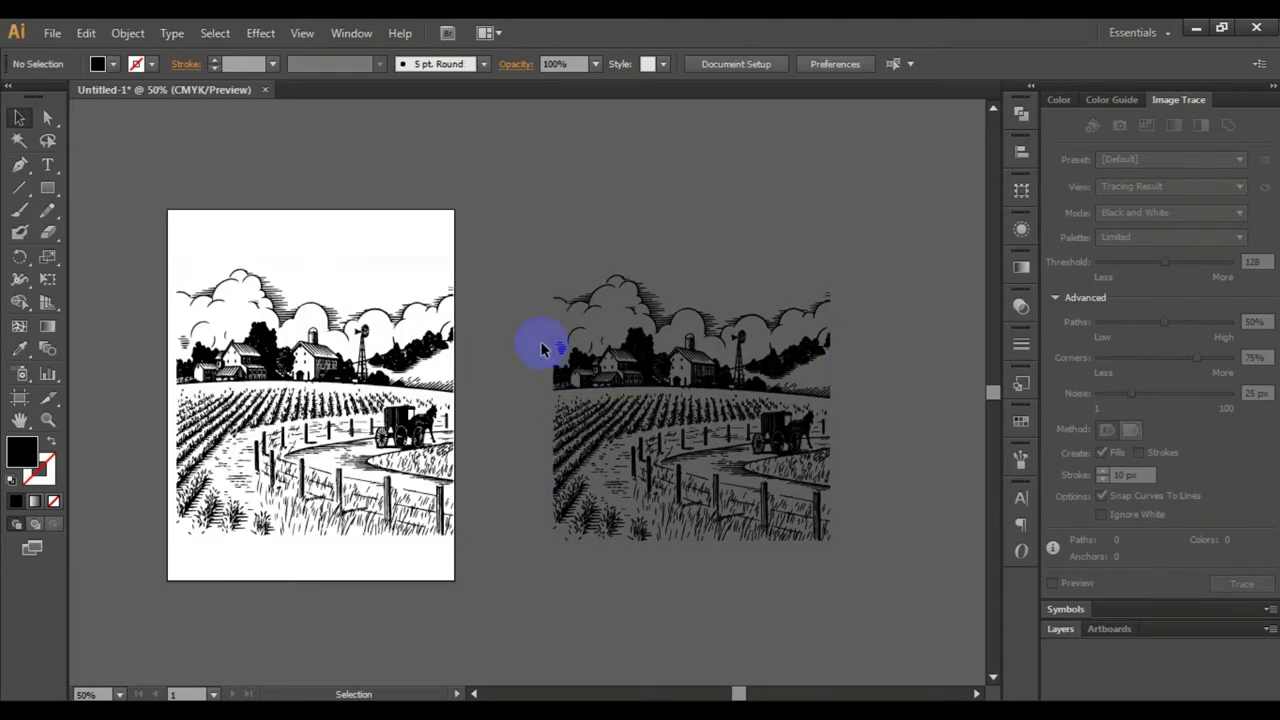
left_click_drag(521, 374, 686, 340)
left_click(686, 340)
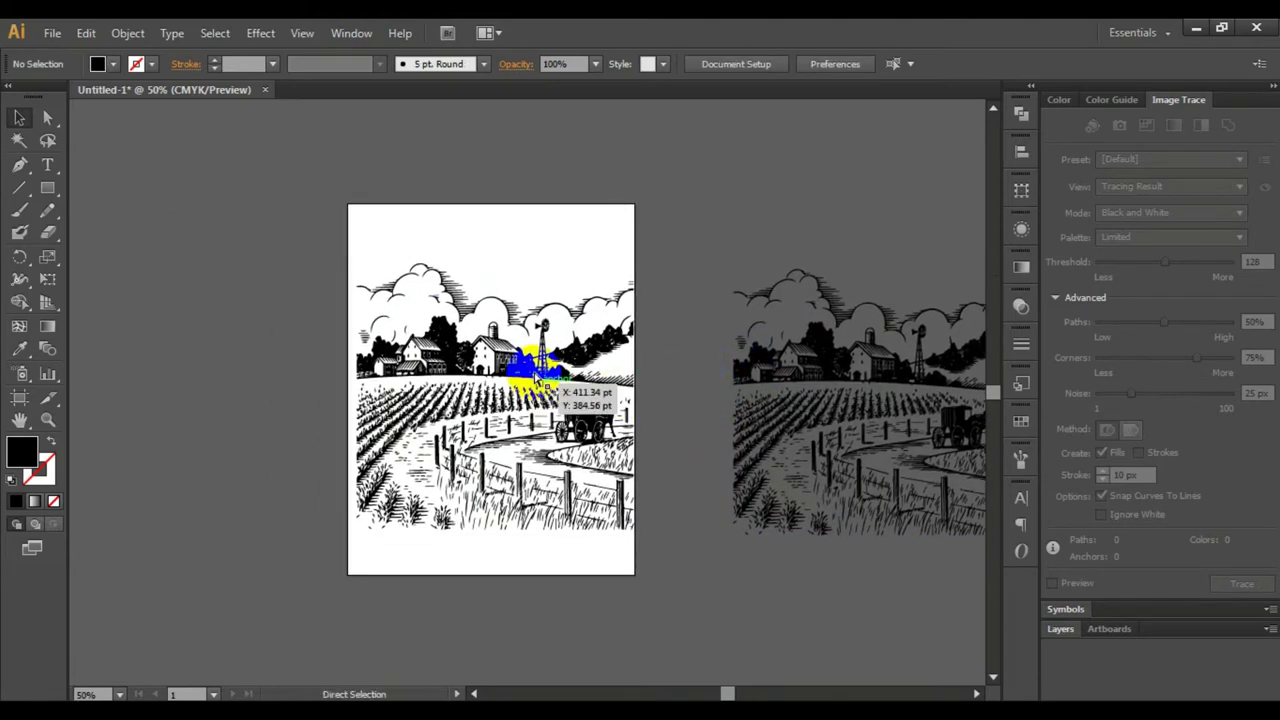
left_click(680, 349)
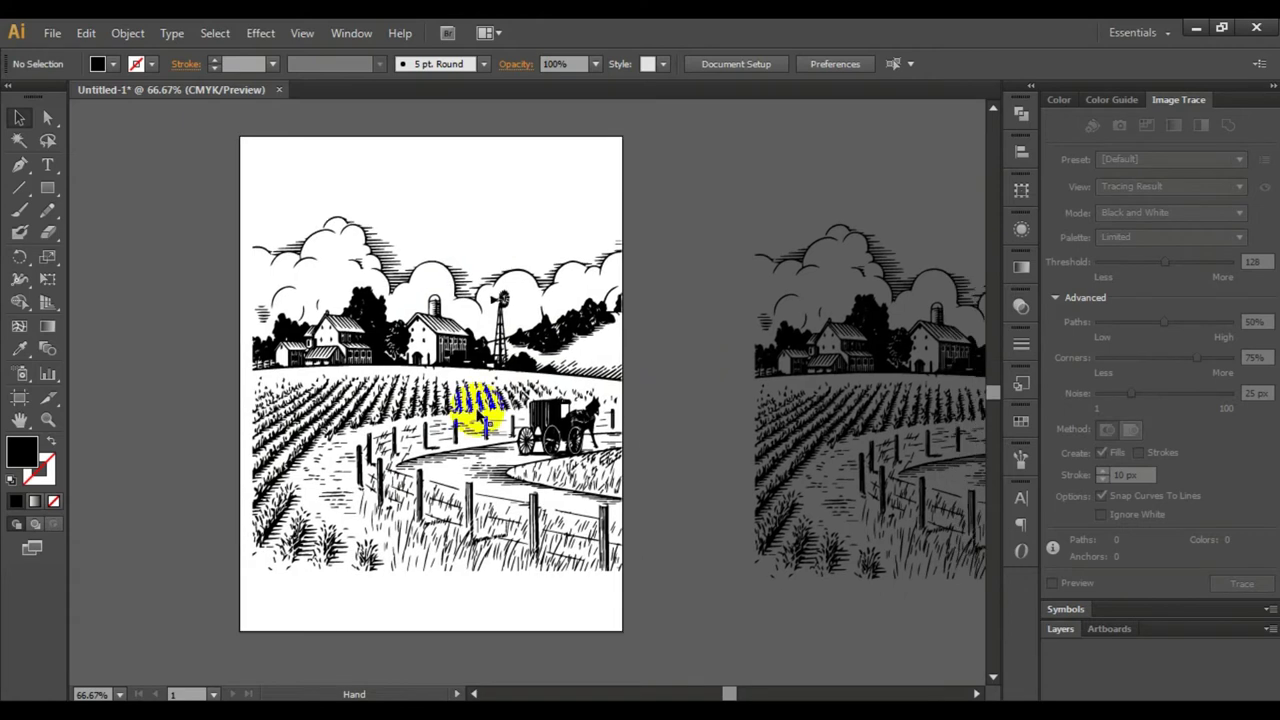
left_click_drag(484, 415, 528, 466)
key("ctrl+z")
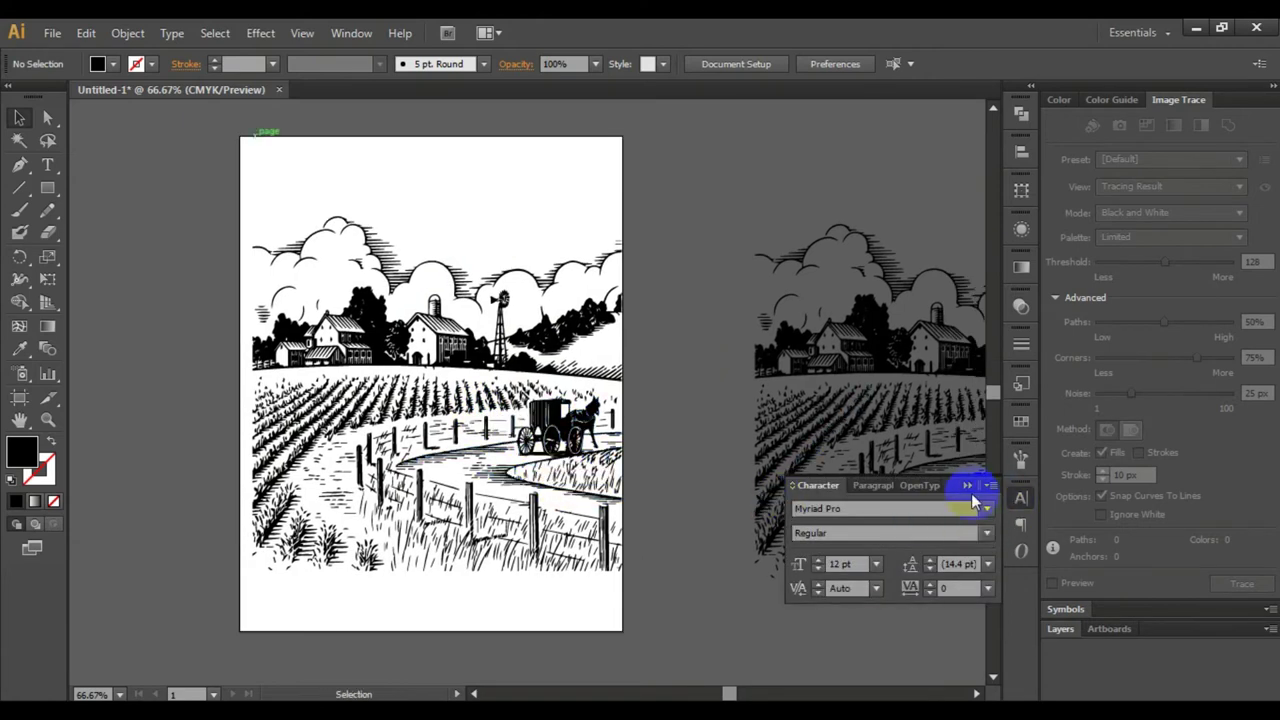
left_click(977, 492)
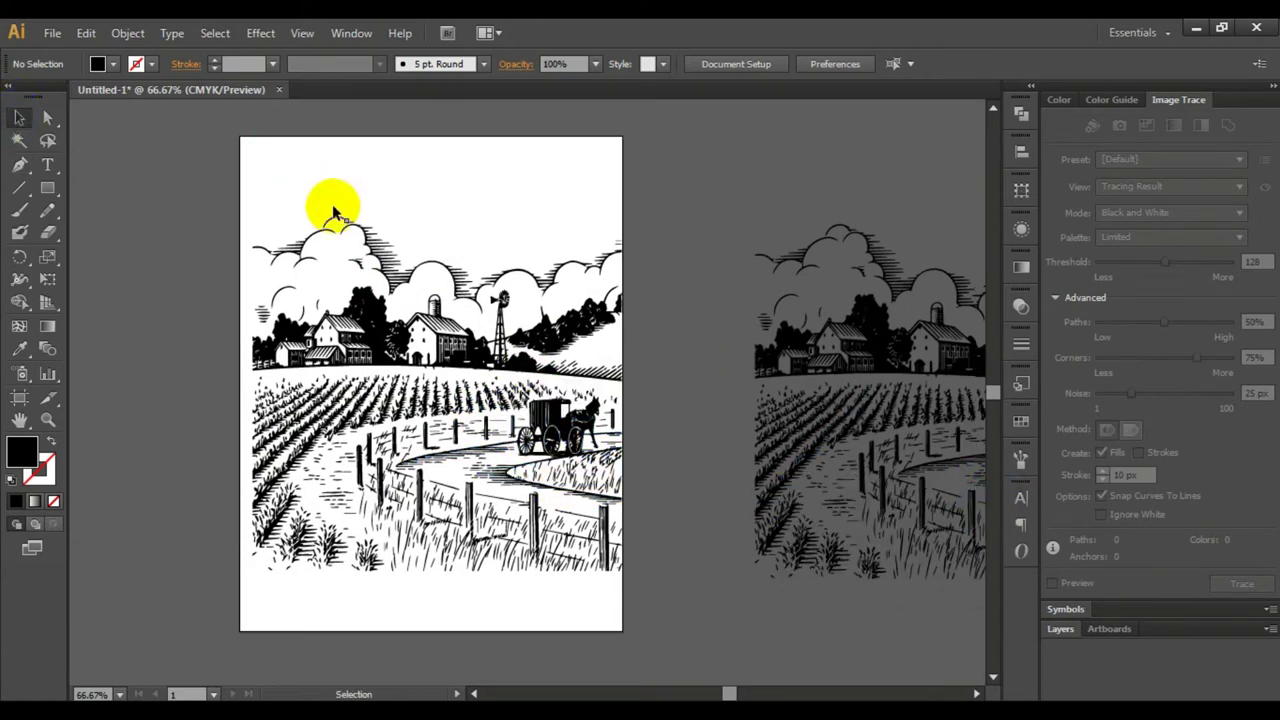
Scale the copy down to fit the artboard and nudge it into position.
left_click_drag(335, 212, 423, 343)
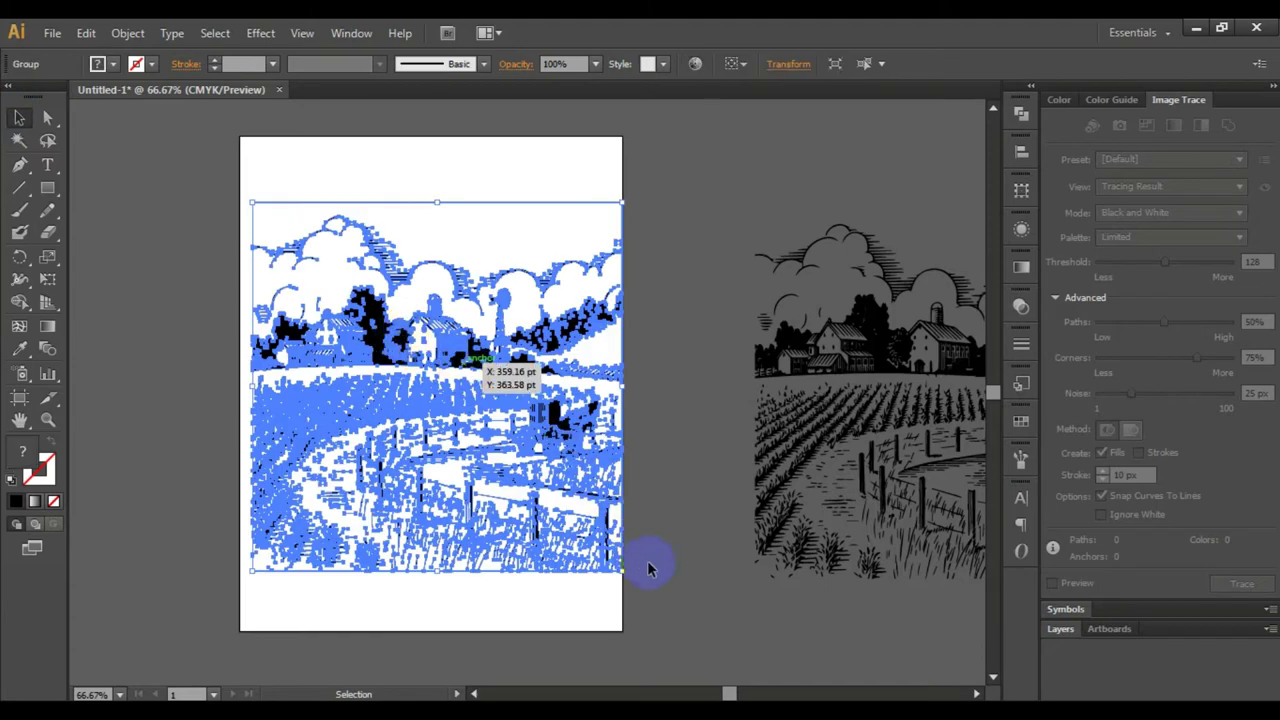
mouse_move(610, 556)
left_mouse_down()
mouse_move(540, 500)
mouse_move(572, 514)
left_mouse_up()
left_click_drag(472, 378, 466, 378)
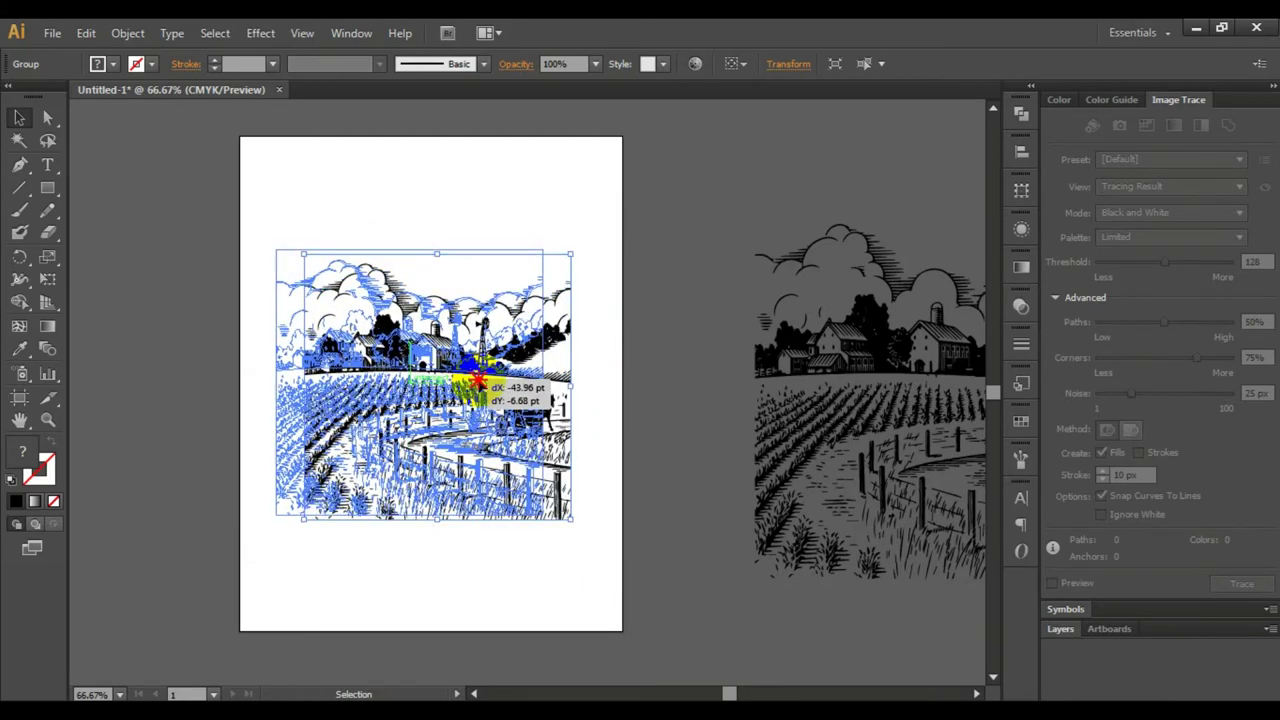
left_click_drag(466, 378, 497, 383)
left_click(477, 208)
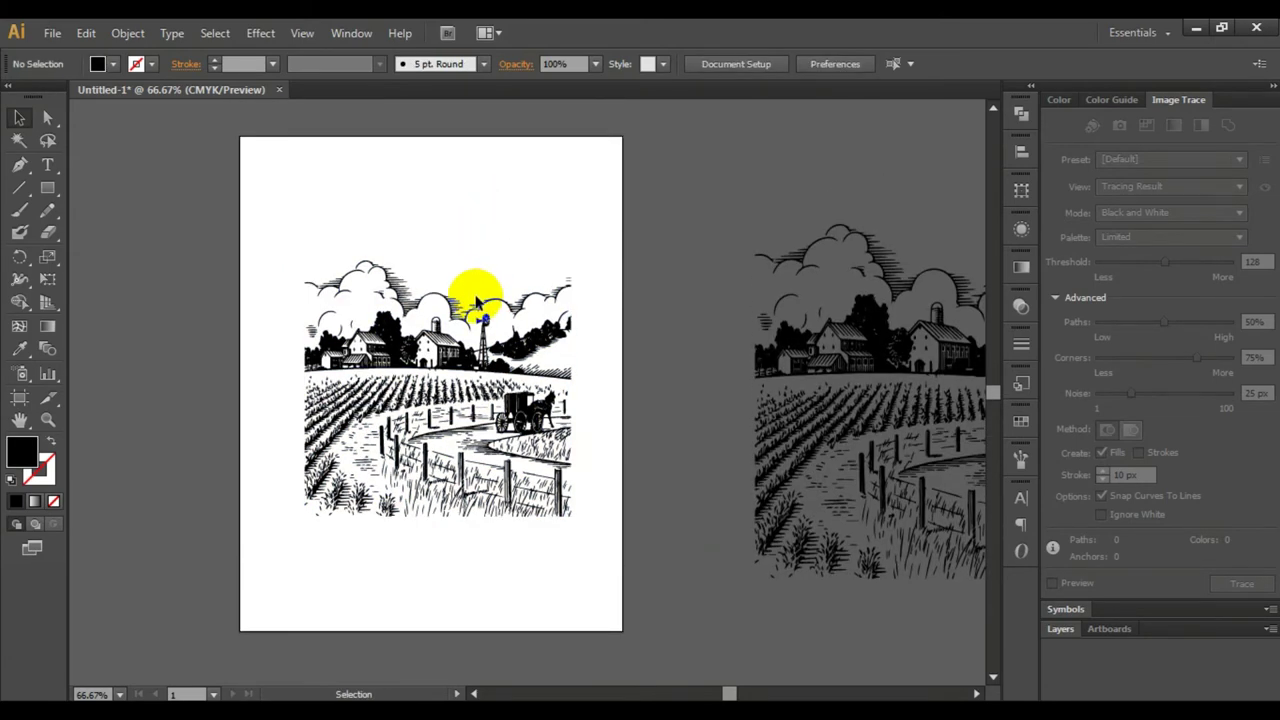
left_click(485, 322)
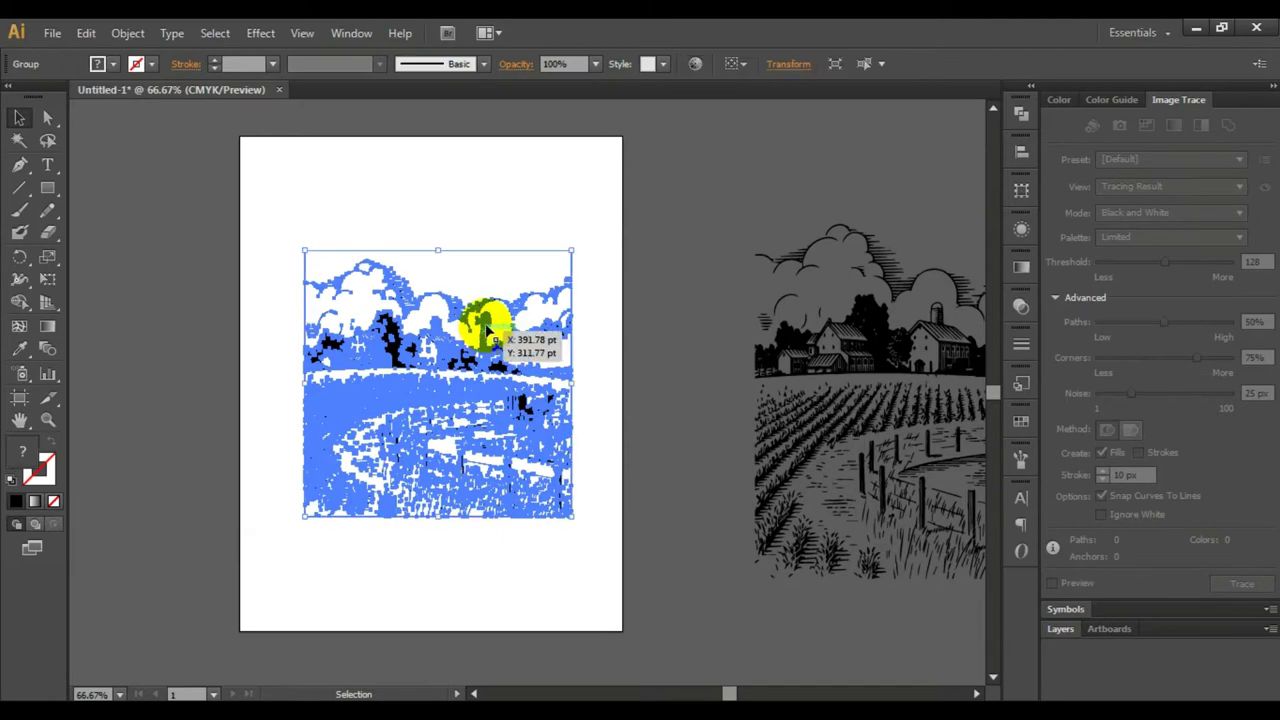
left_click_drag(487, 327, 481, 327)
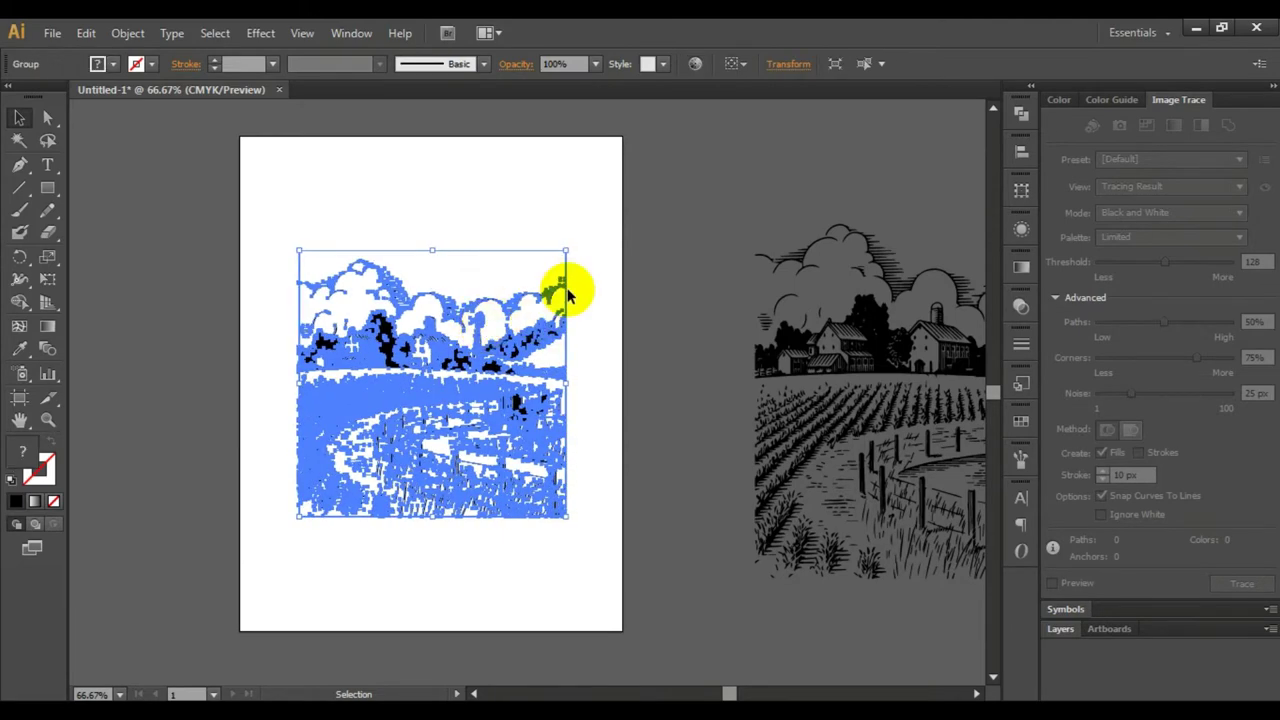
Select the whole copy on the artboard and ungroup it.
left_click(566, 217)
left_click_drag(334, 214, 419, 382)
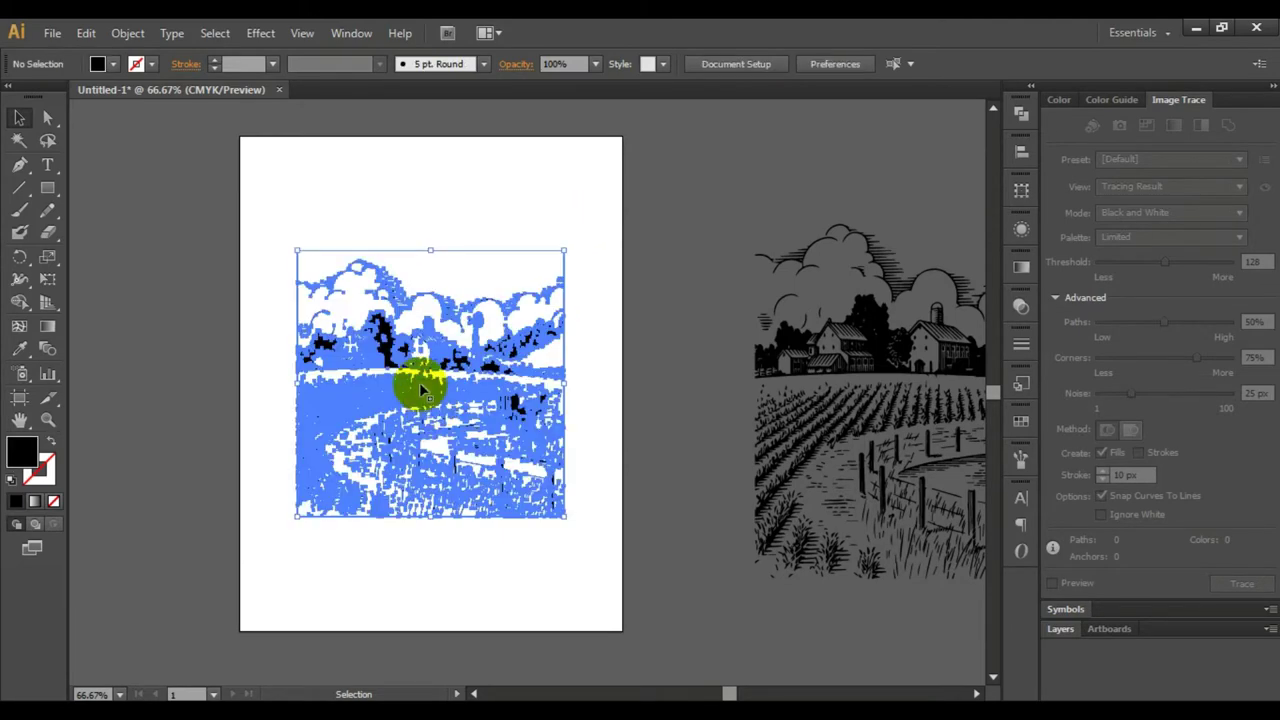
right_click(413, 363)
left_click(466, 471)
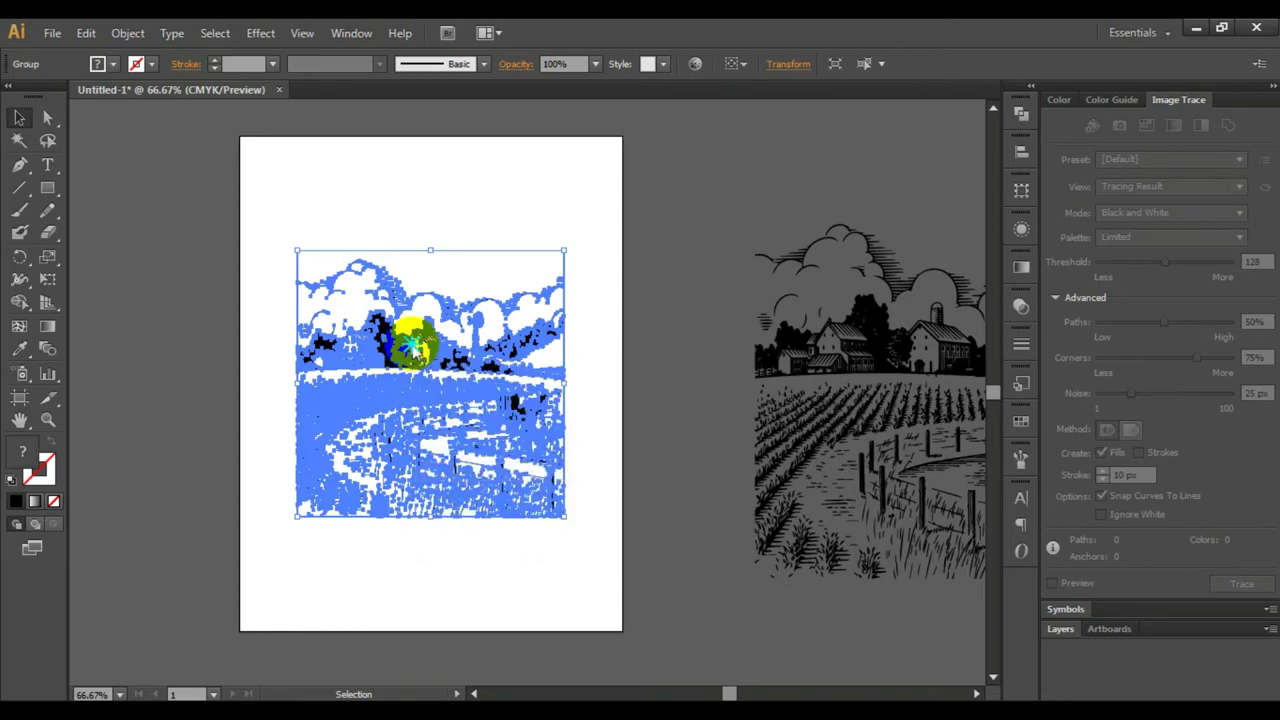
right_click(414, 340)
key("Escape")
At 100% zoom, select and delete the cloud shapes from the sky.
left_click(357, 265)
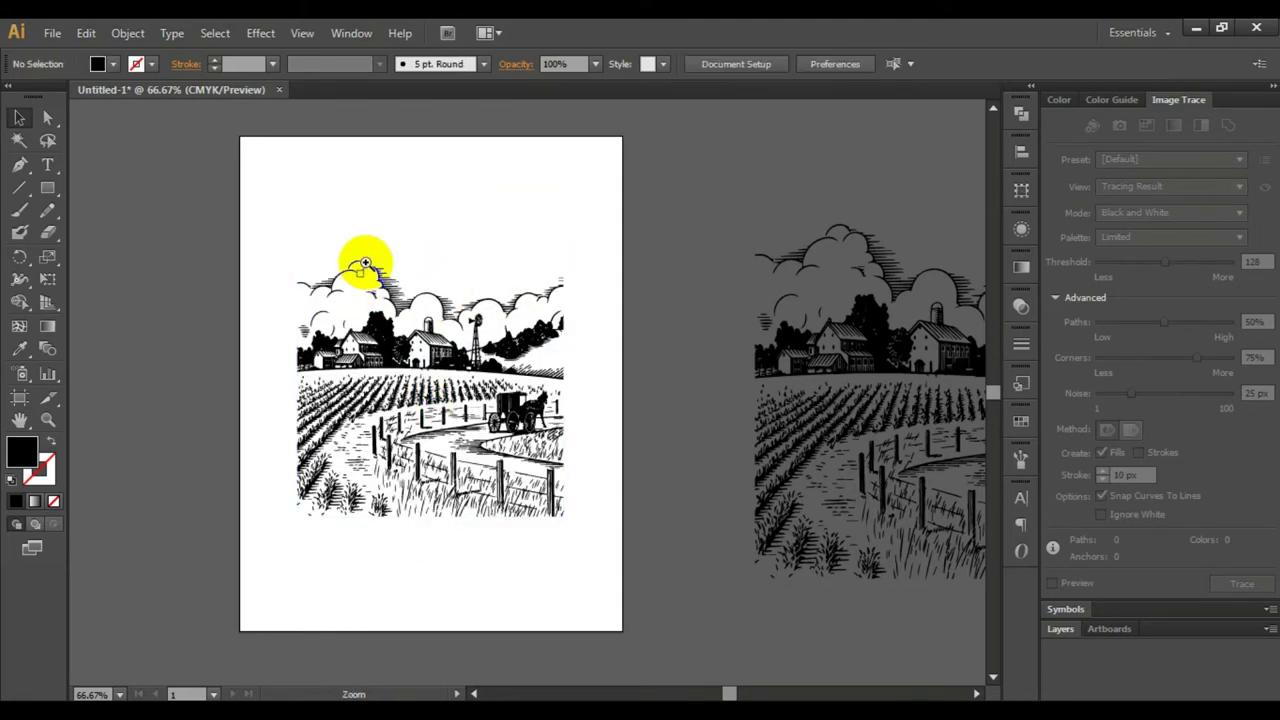
key("ctrl+1")
left_click_drag(705, 408, 598, 261)
left_click(475, 286)
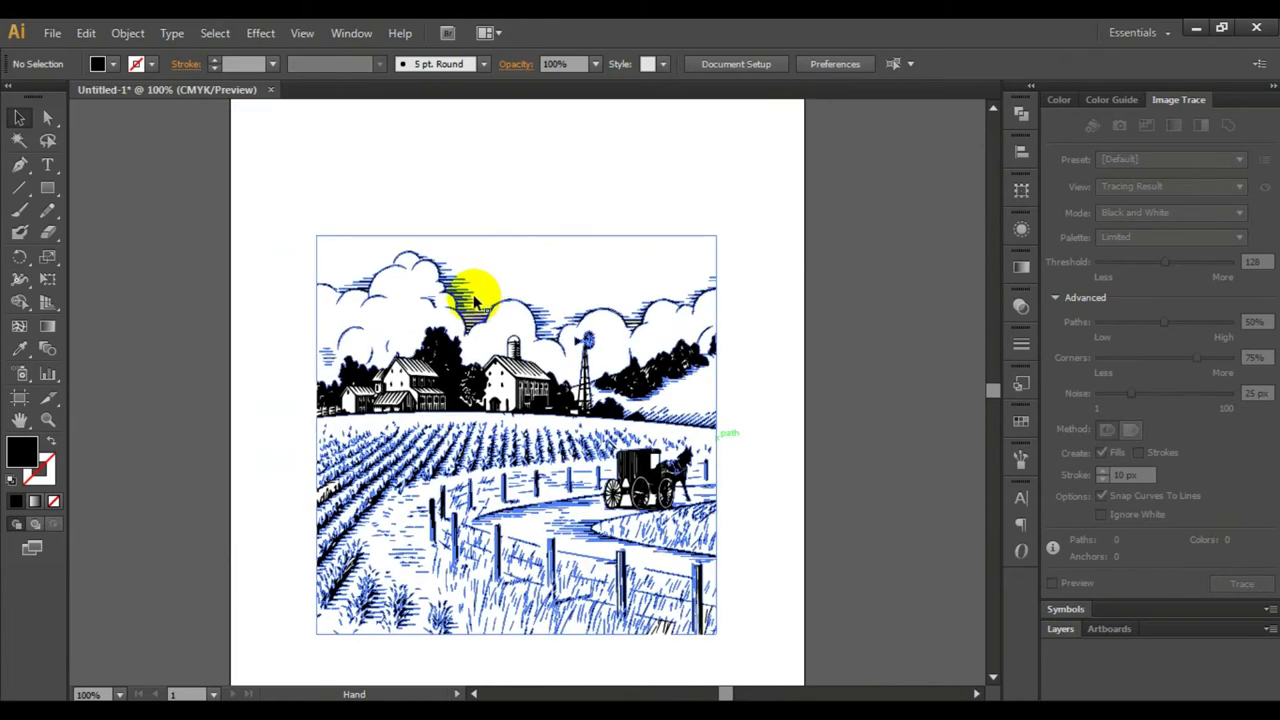
mouse_move(457, 288)
left_mouse_down()
mouse_move(543, 268)
mouse_move(351, 286)
mouse_move(358, 303)
mouse_move(428, 305)
left_mouse_up()
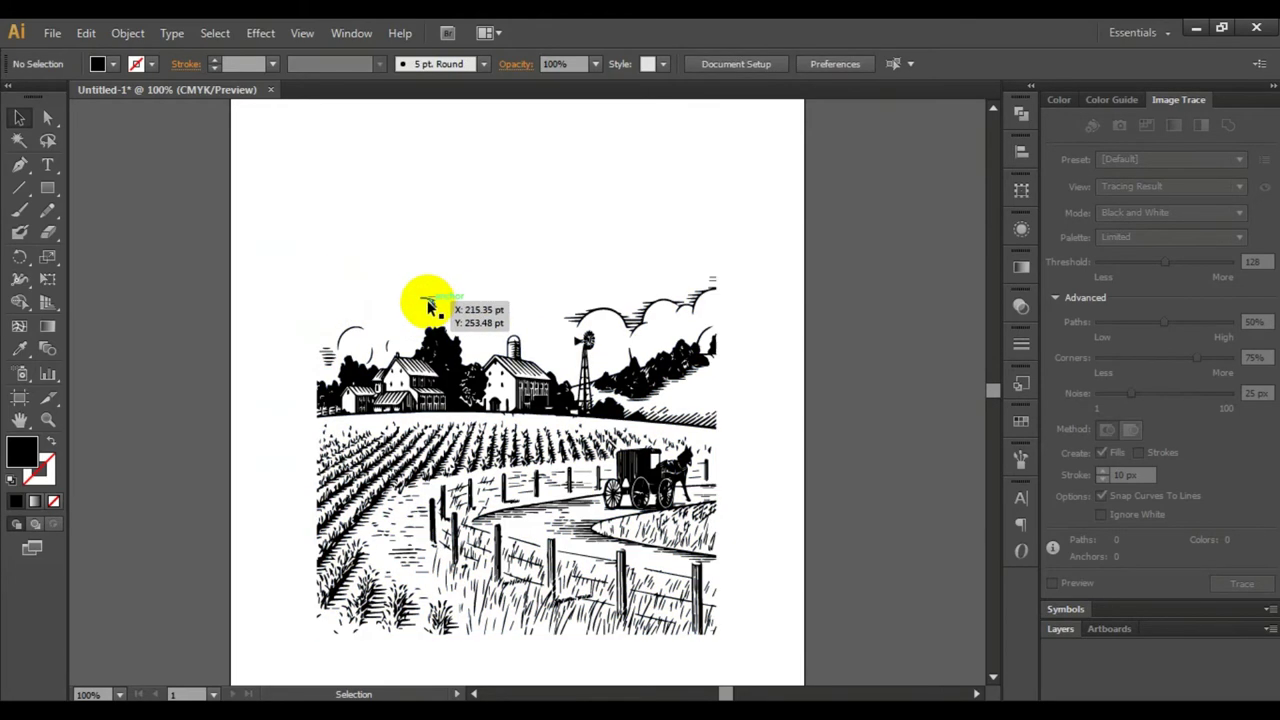
key("ctrl+z")
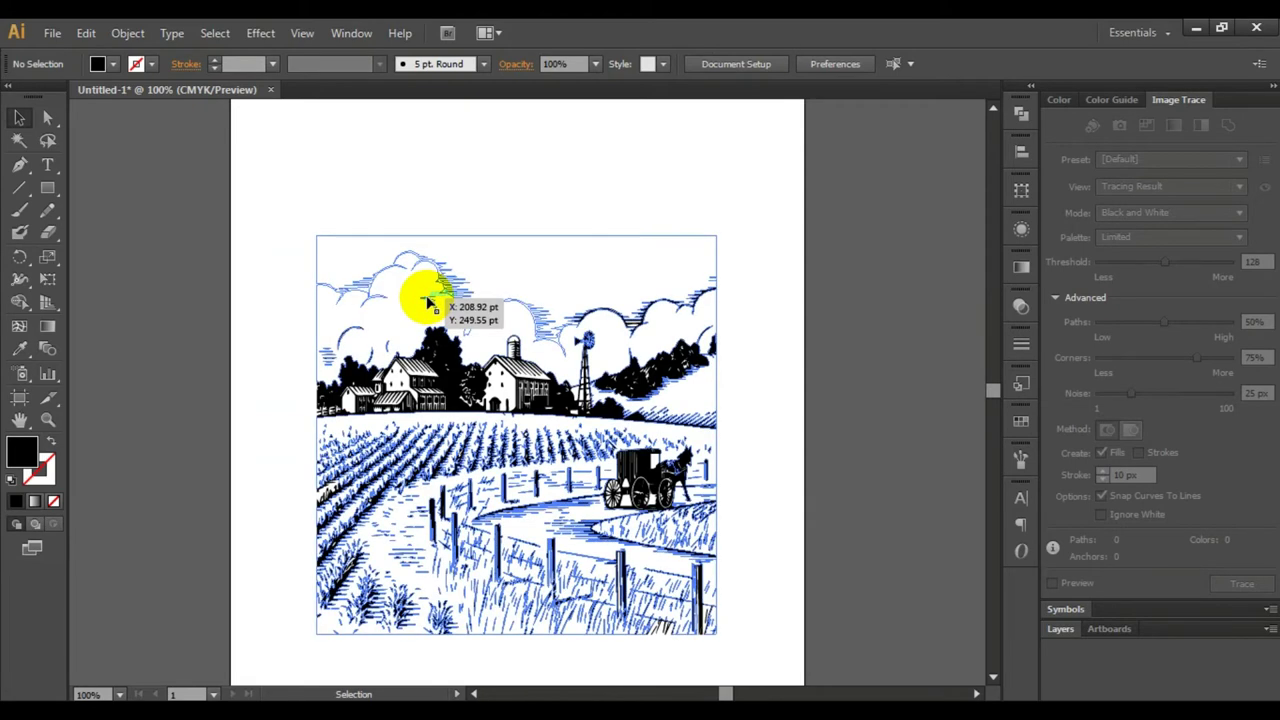
key("ctrl+shift+z")
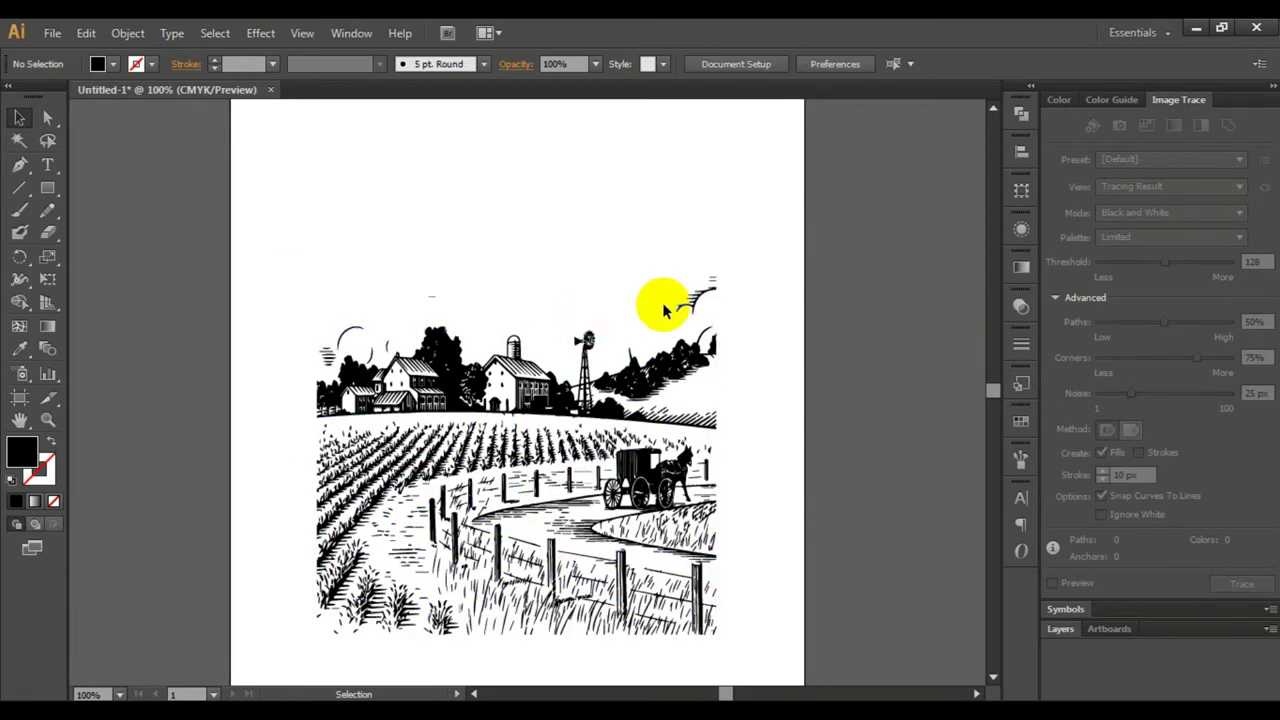
Compare the engraving with and without clouds via undo/redo, ending without clouds.
left_click_drag(704, 296, 692, 306)
key("ctrl+z")
key("ctrl+shift+z")
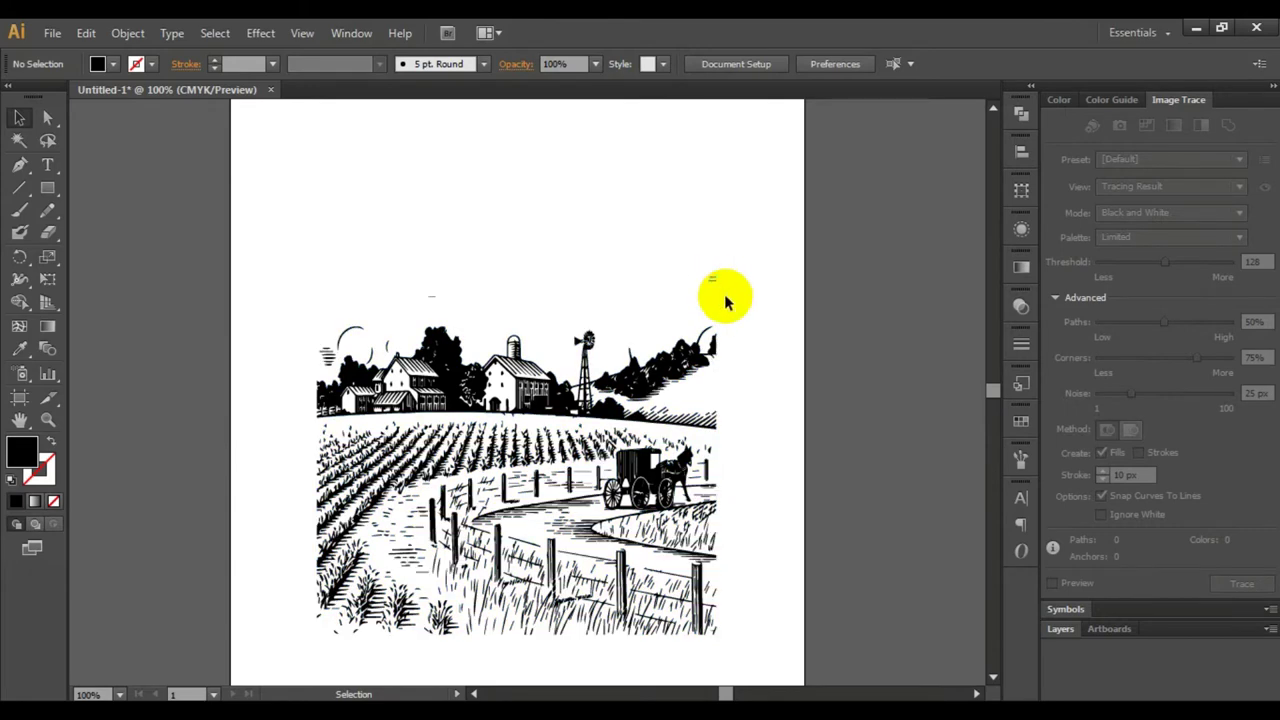
key("ctrl+z")
key("ctrl+shift+z")
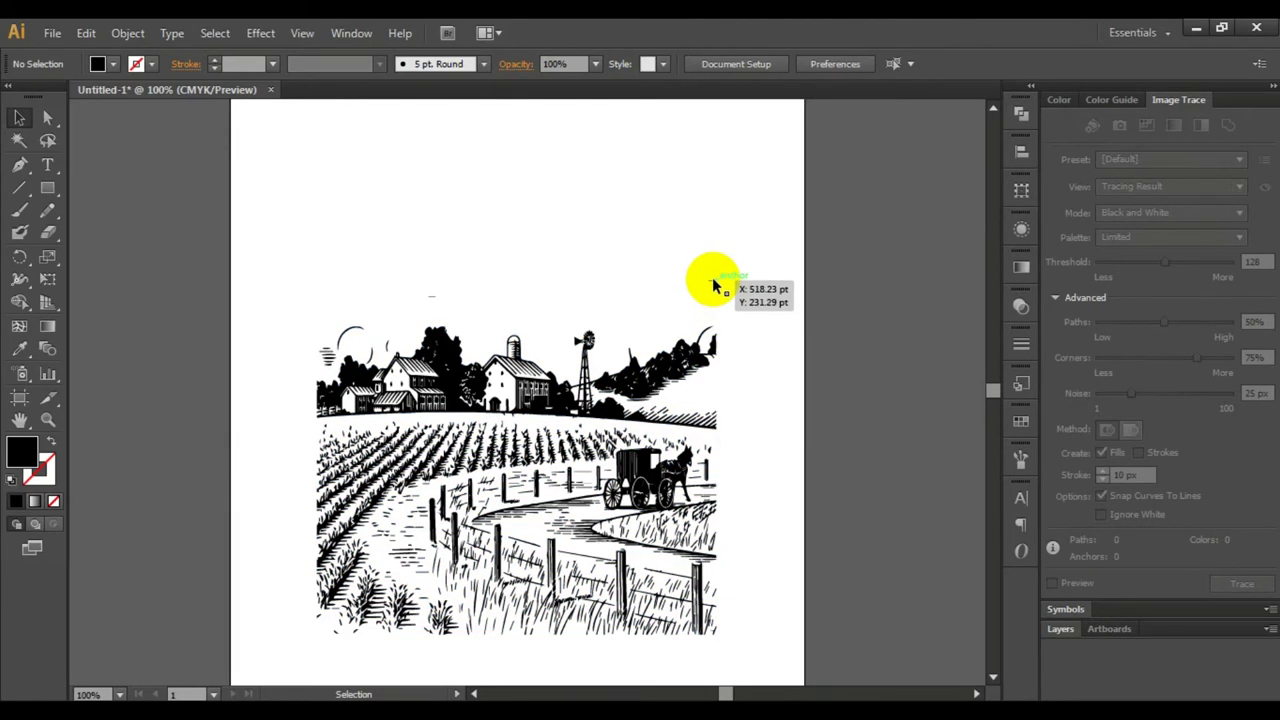
key("ctrl+z")
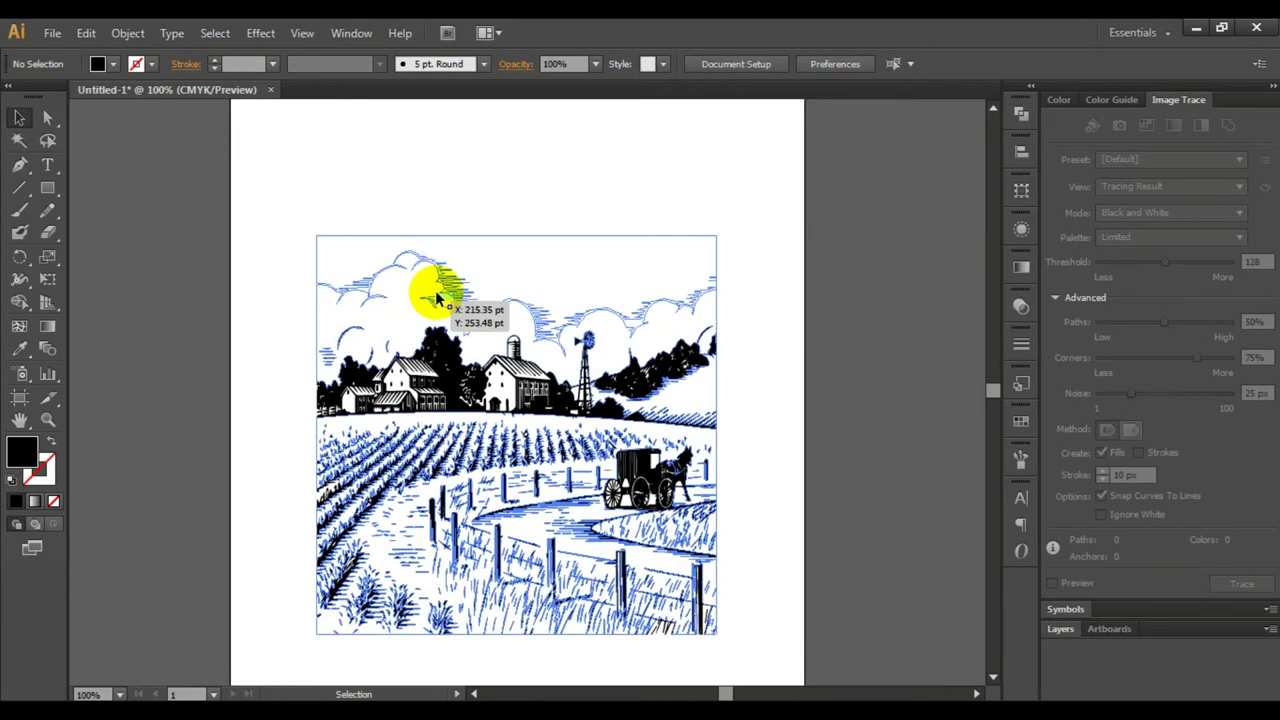
key("ctrl+shift+z")
key("ctrl+z")
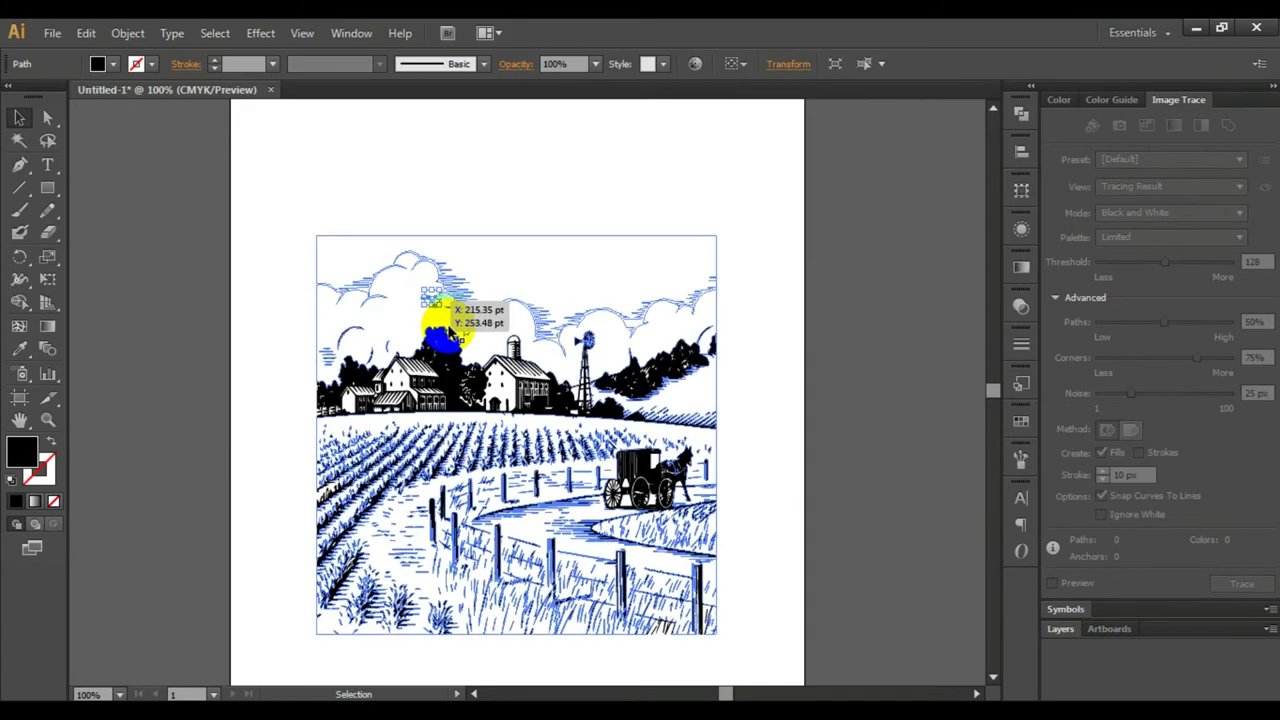
key("ctrl+shift+z")
left_click(355, 333)
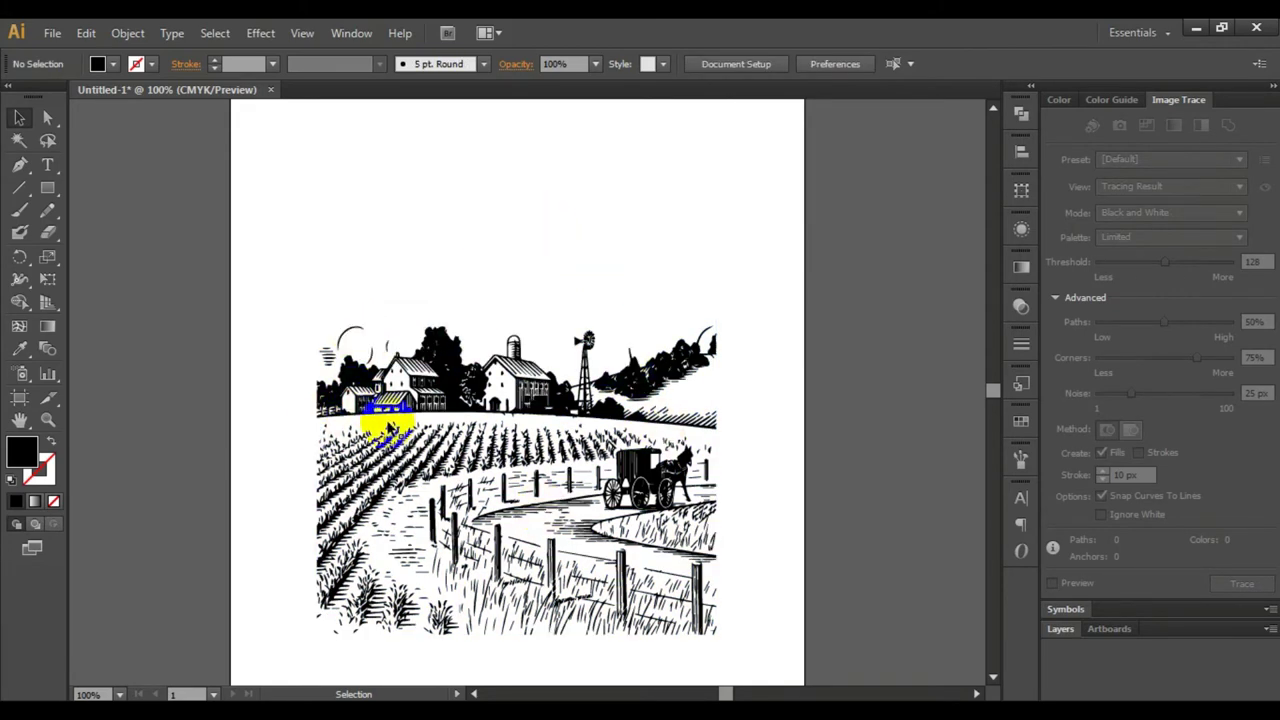
left_click_drag(386, 428, 400, 430)
key("ctrl+z")
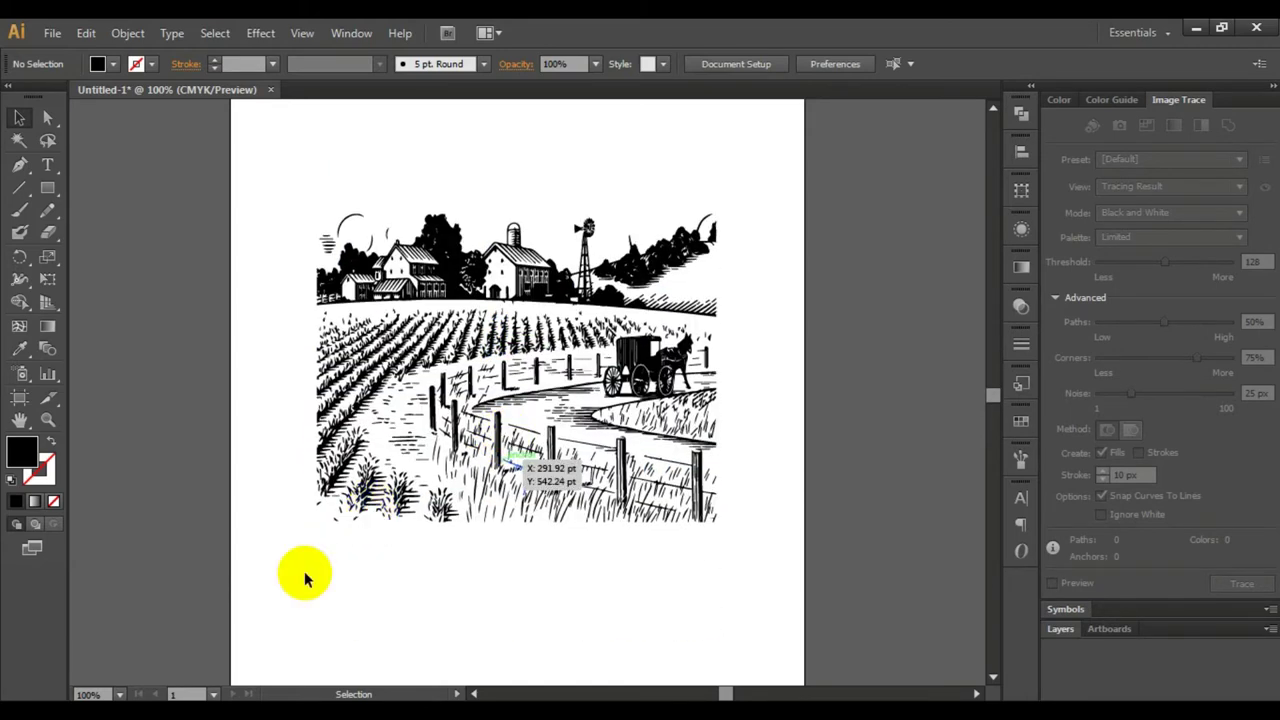
key("ctrl+z")
key("ctrl+shift+z")
key("ctrl+z")
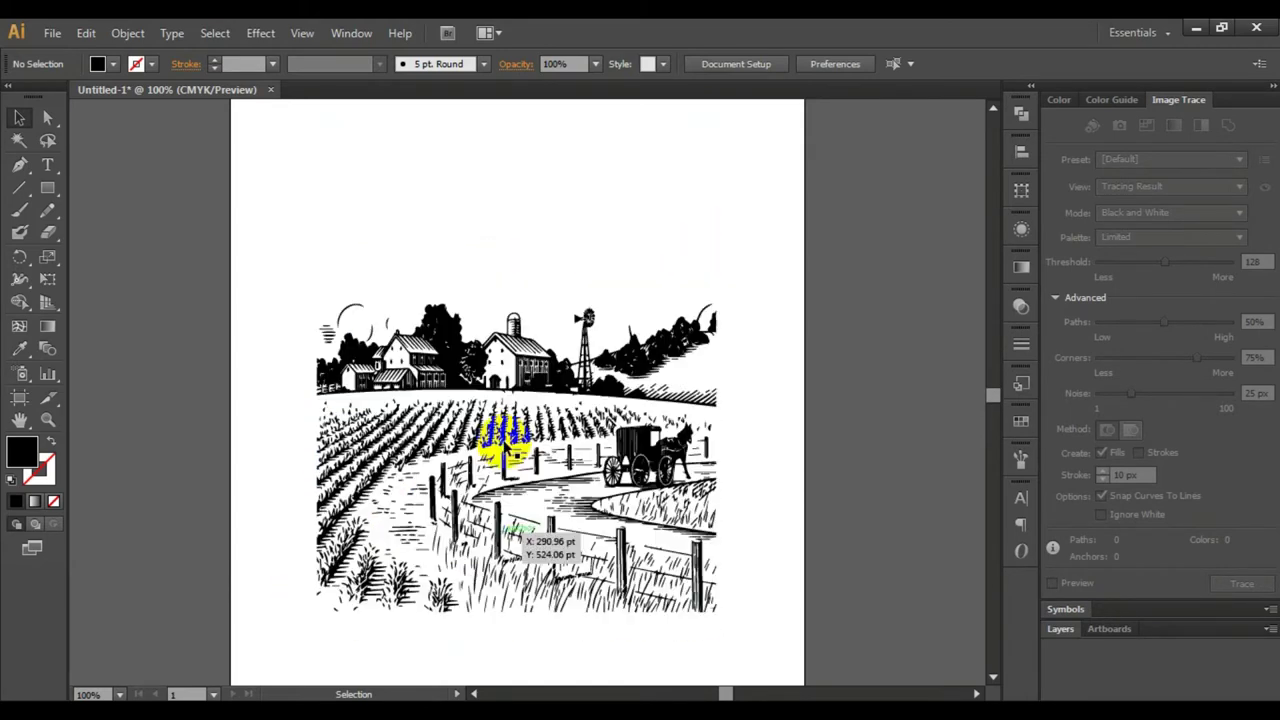
Group the remaining farmhouse, field, carriage and fence artwork and zoom out to the page.
mouse_move(287, 222)
left_mouse_down()
mouse_move(490, 510)
mouse_move(537, 440)
mouse_move(537, 506)
left_mouse_up()
right_click(490, 428)
left_click(523, 517)
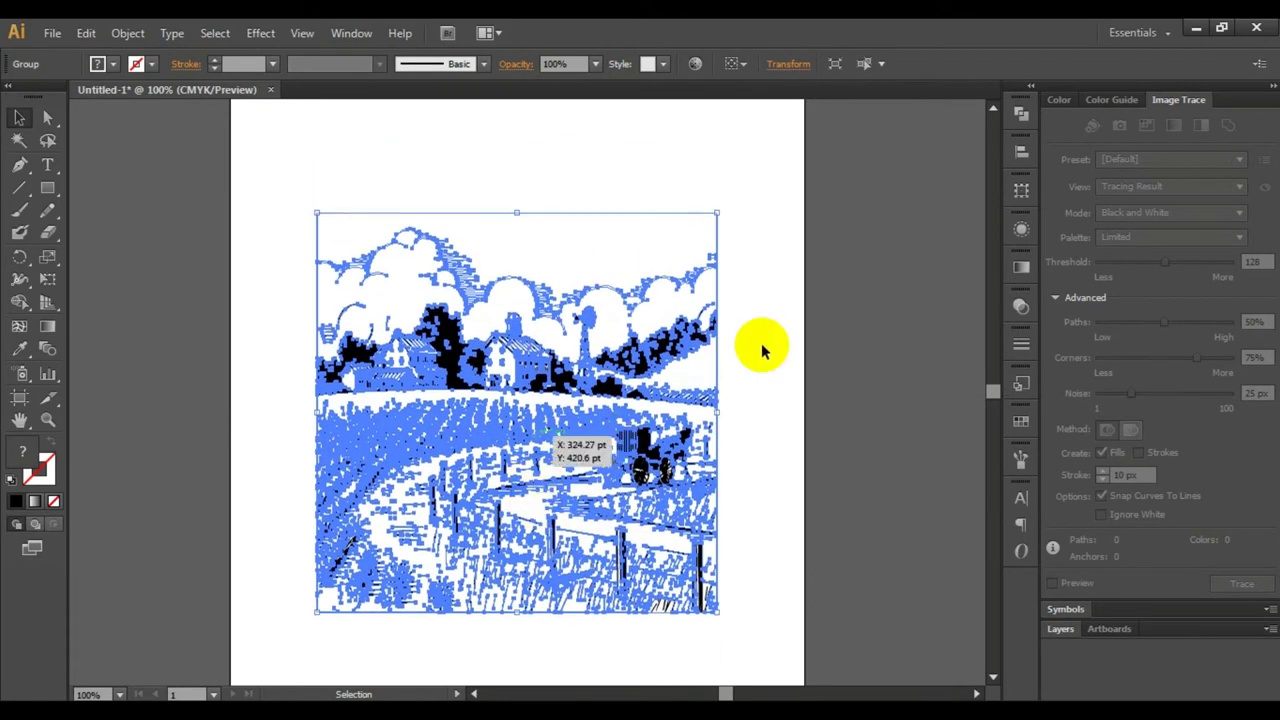
left_click(750, 320)
key("ctrl+z")
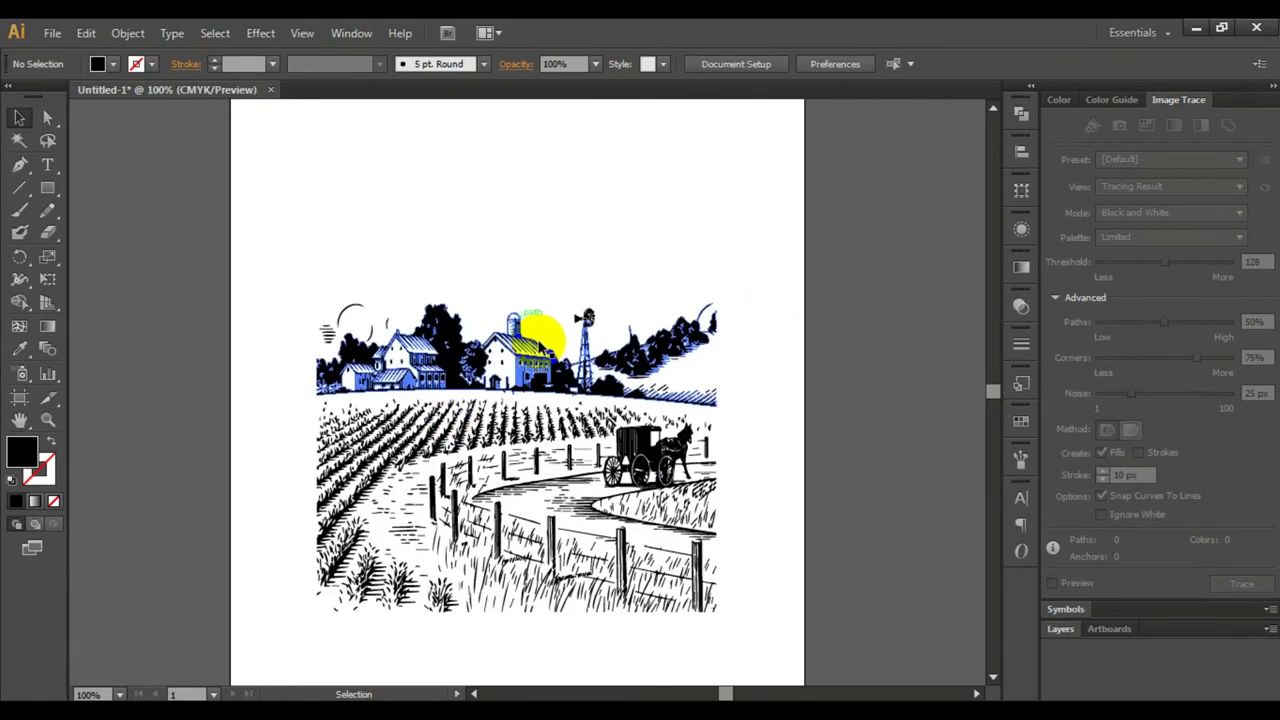
key("ctrl+z")
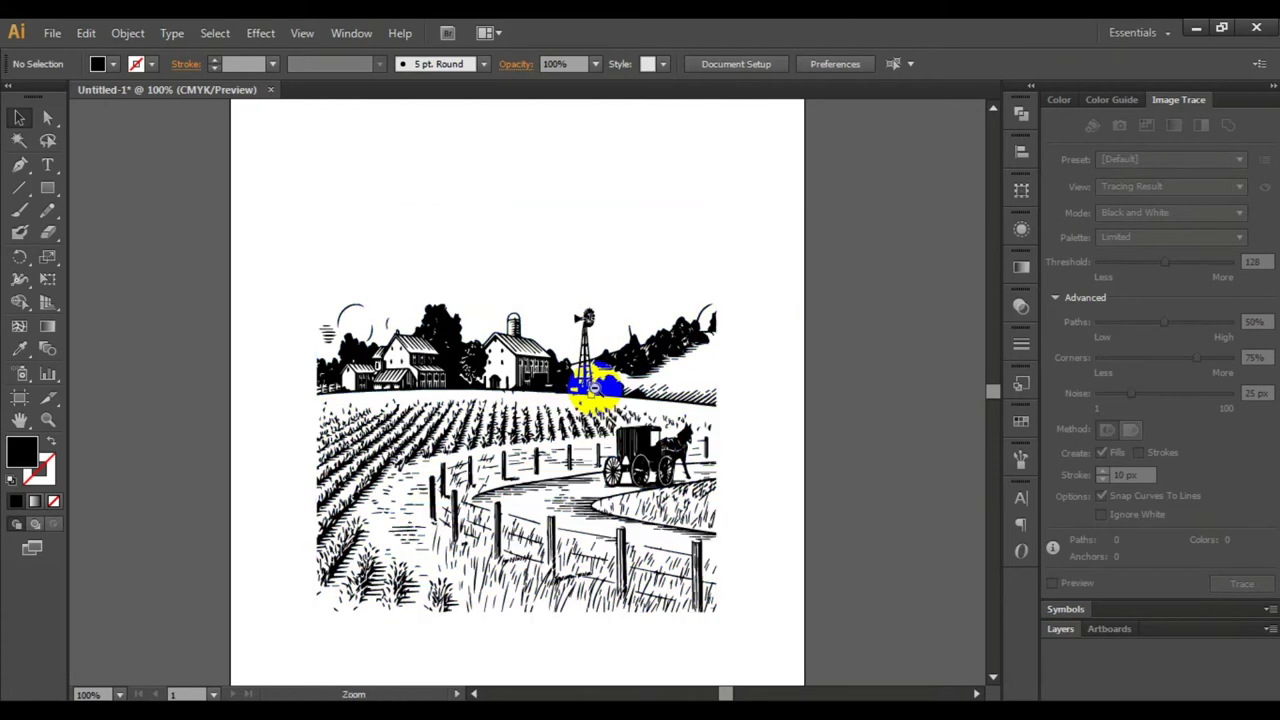
left_click(588, 381, "ctrl+alt")
Add the 'WE ARE FARMERS' text above the engraving and enlarge it.
left_click(44, 152)
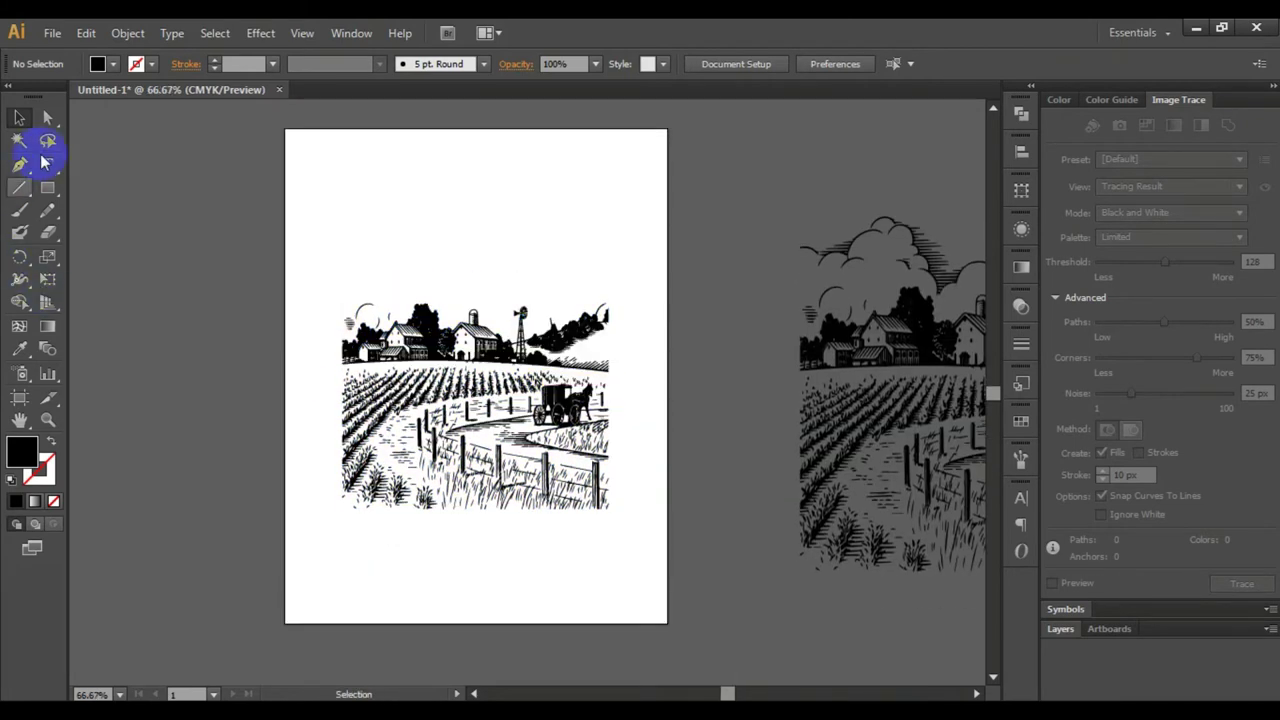
left_click(50, 165)
left_click(329, 211)
type("WE ARE FARMERS")
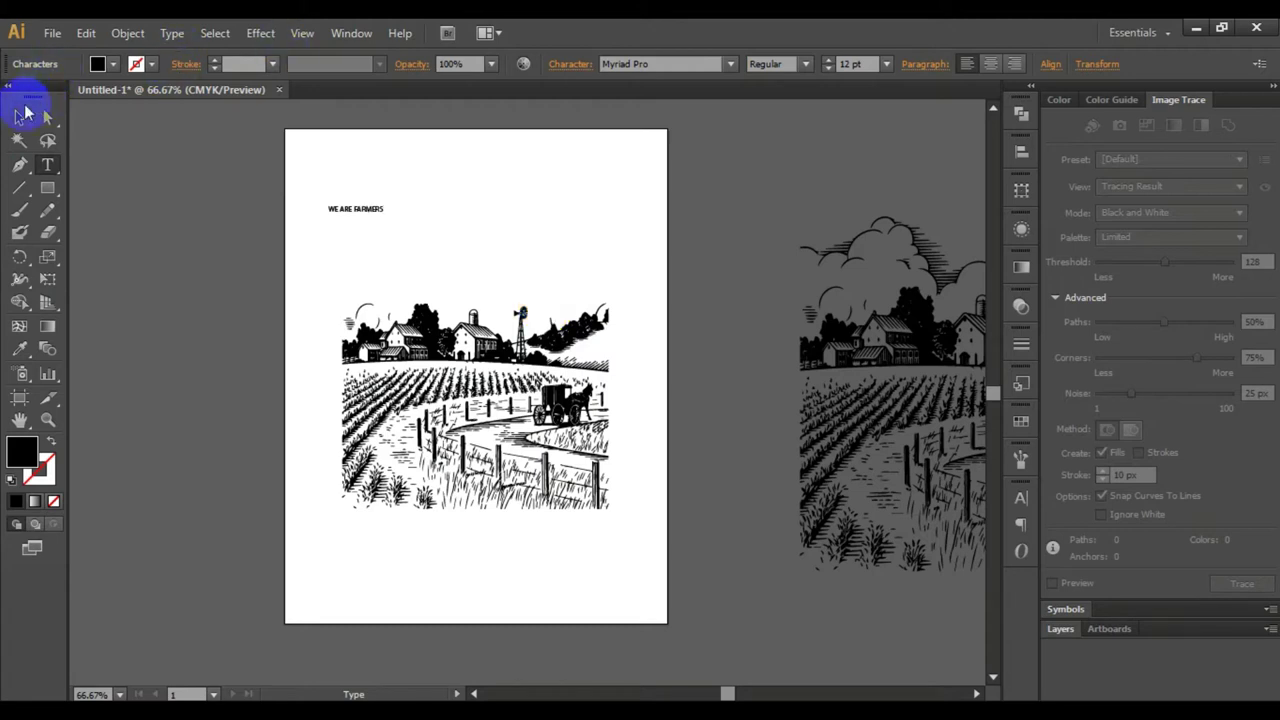
left_click(32, 121)
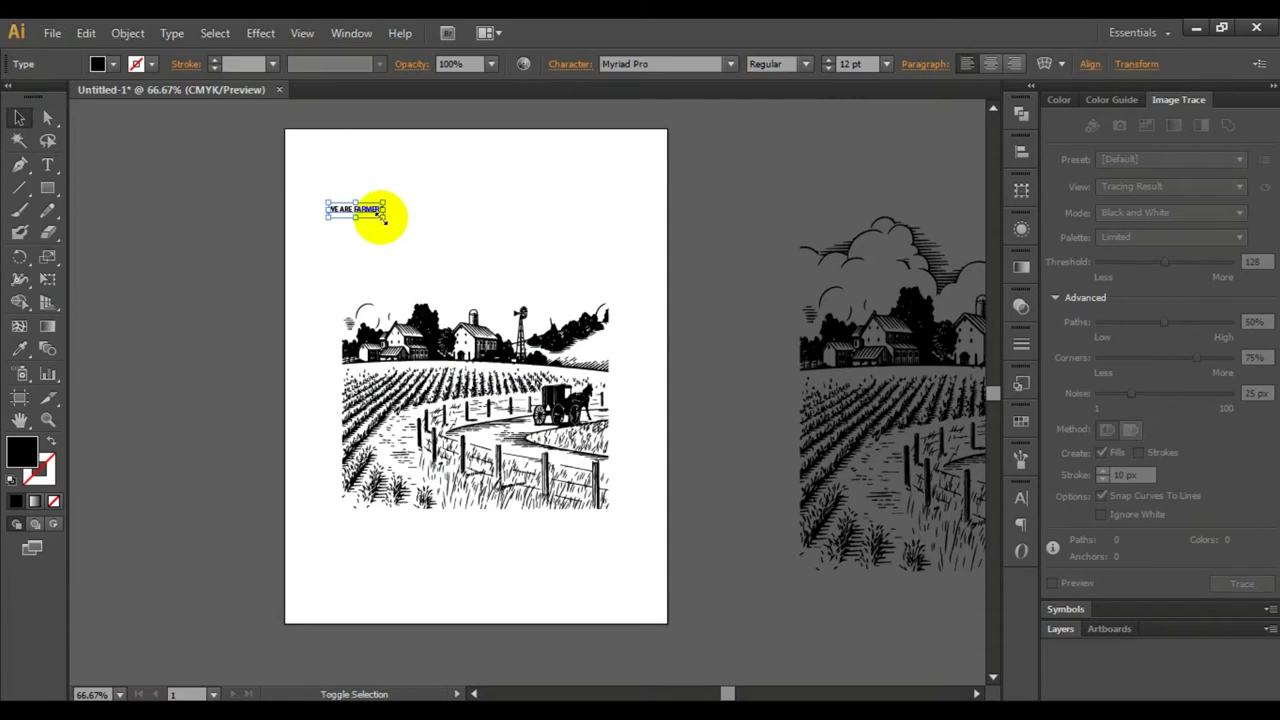
mouse_move(384, 218)
left_mouse_down()
mouse_move(471, 263)
mouse_move(484, 228)
left_mouse_up()
left_click_drag(414, 203, 524, 236)
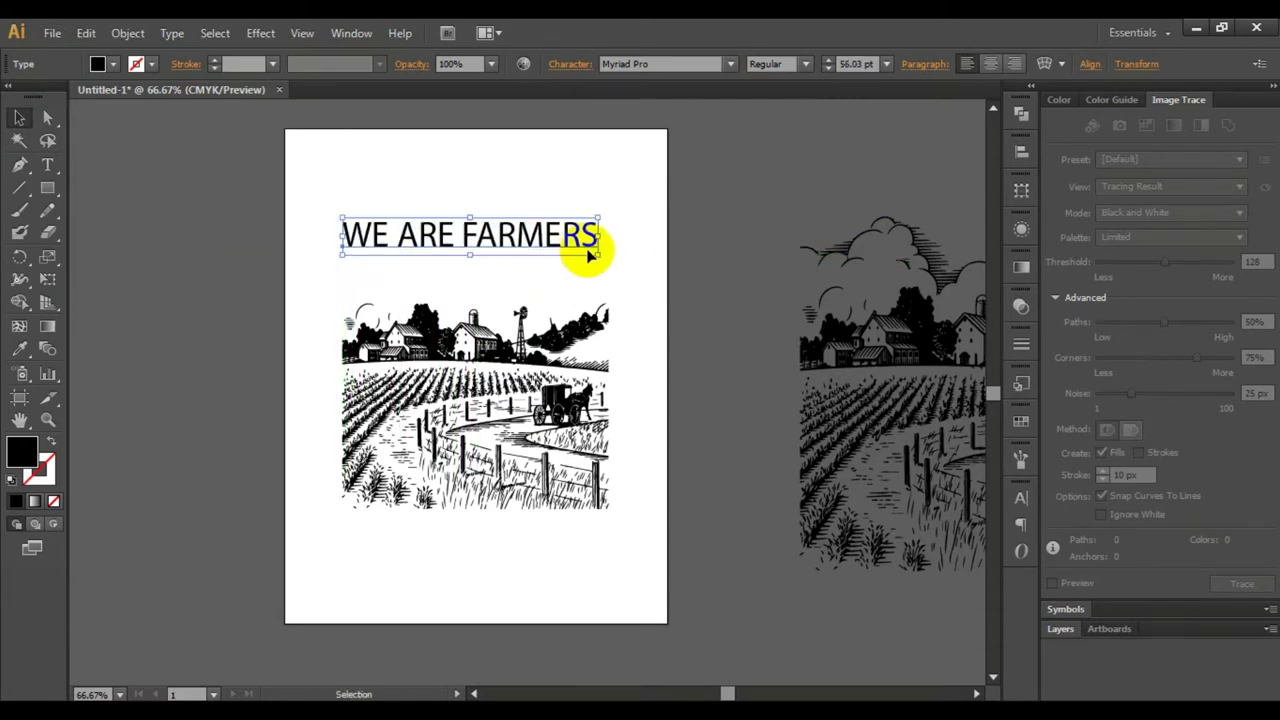
Scale the title to the engraving's width and squash its height slightly.
left_click(604, 260, "shift")
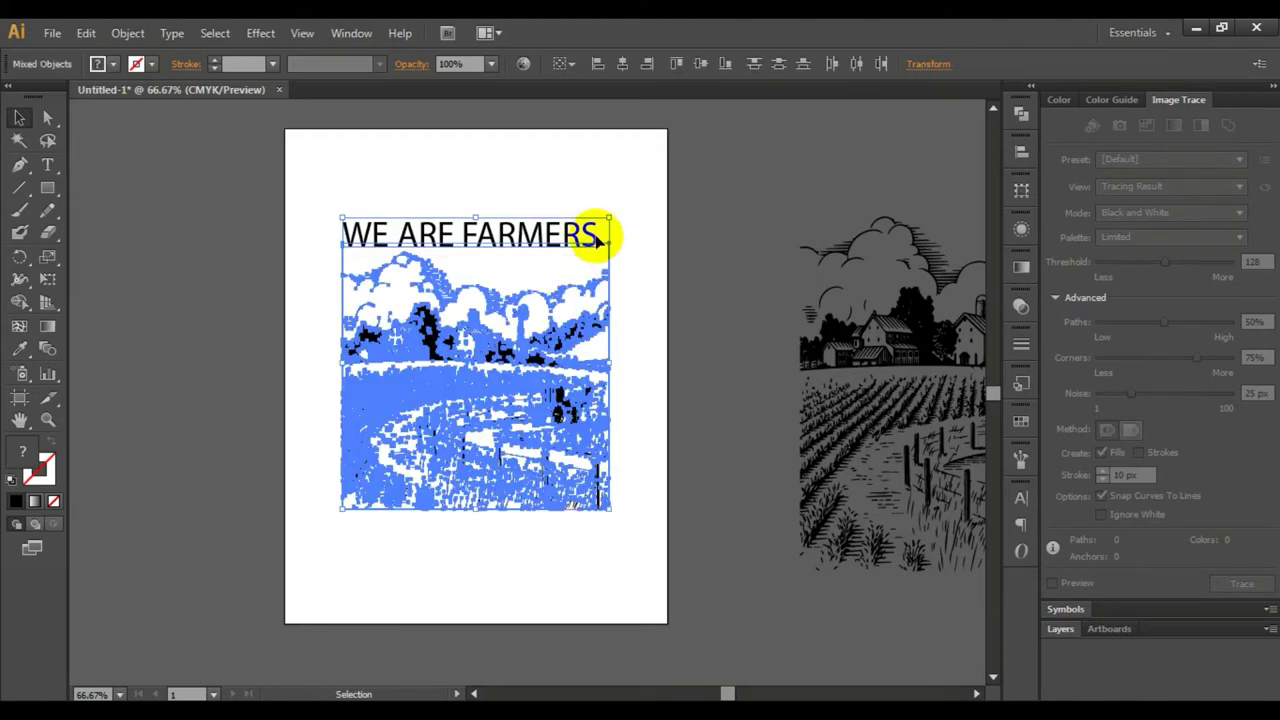
left_click(618, 243)
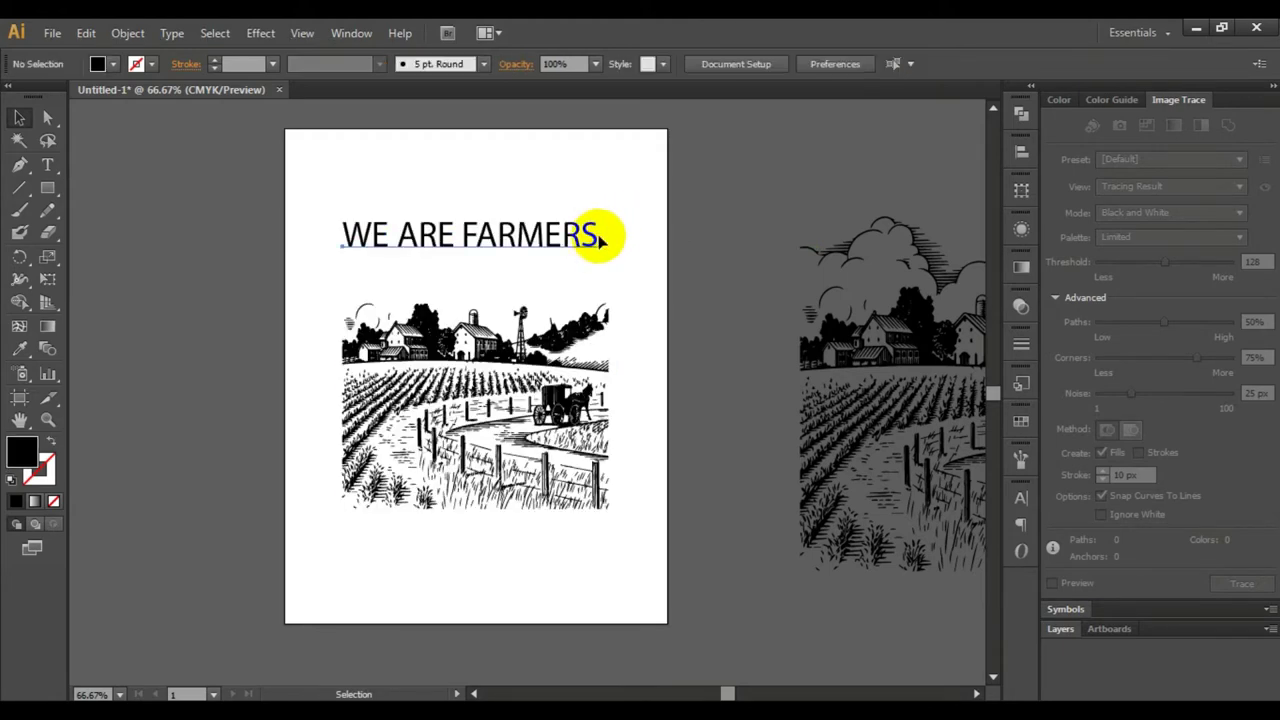
mouse_move(598, 254)
left_mouse_down()
mouse_move(613, 260)
mouse_move(600, 242)
mouse_move(624, 240)
mouse_move(609, 236)
left_mouse_up()
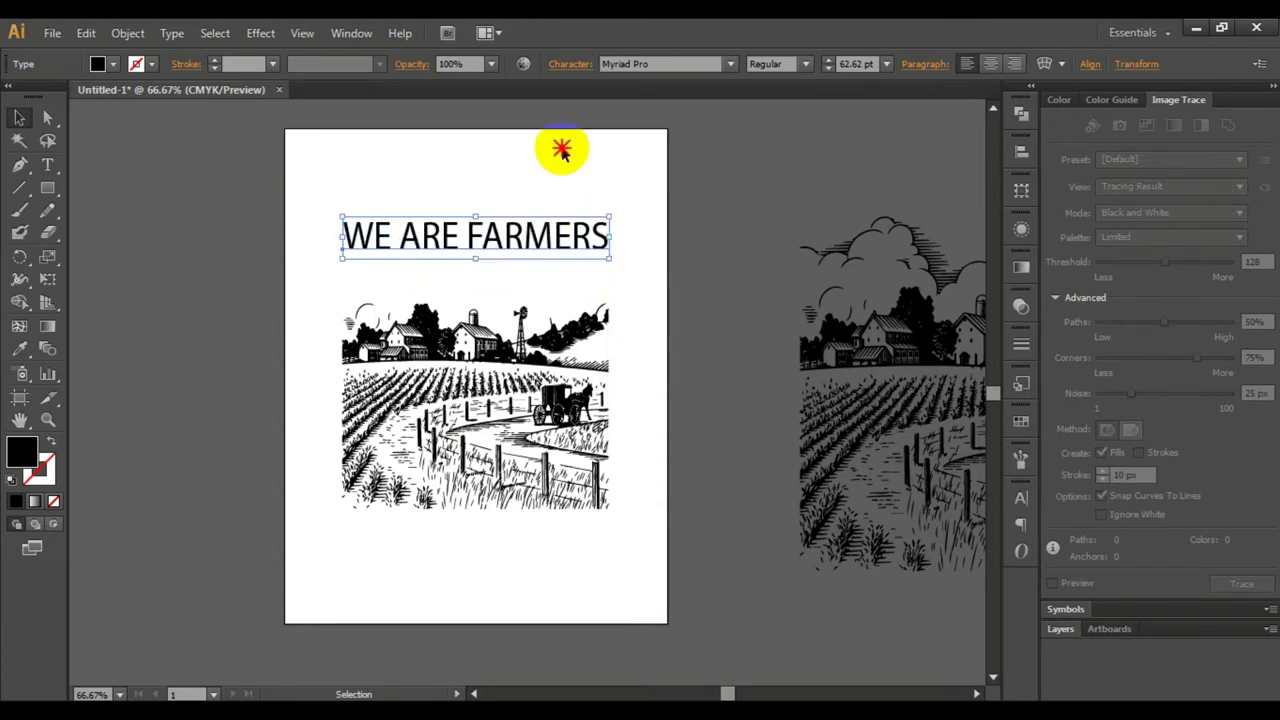
left_click(563, 149)
left_click(474, 257)
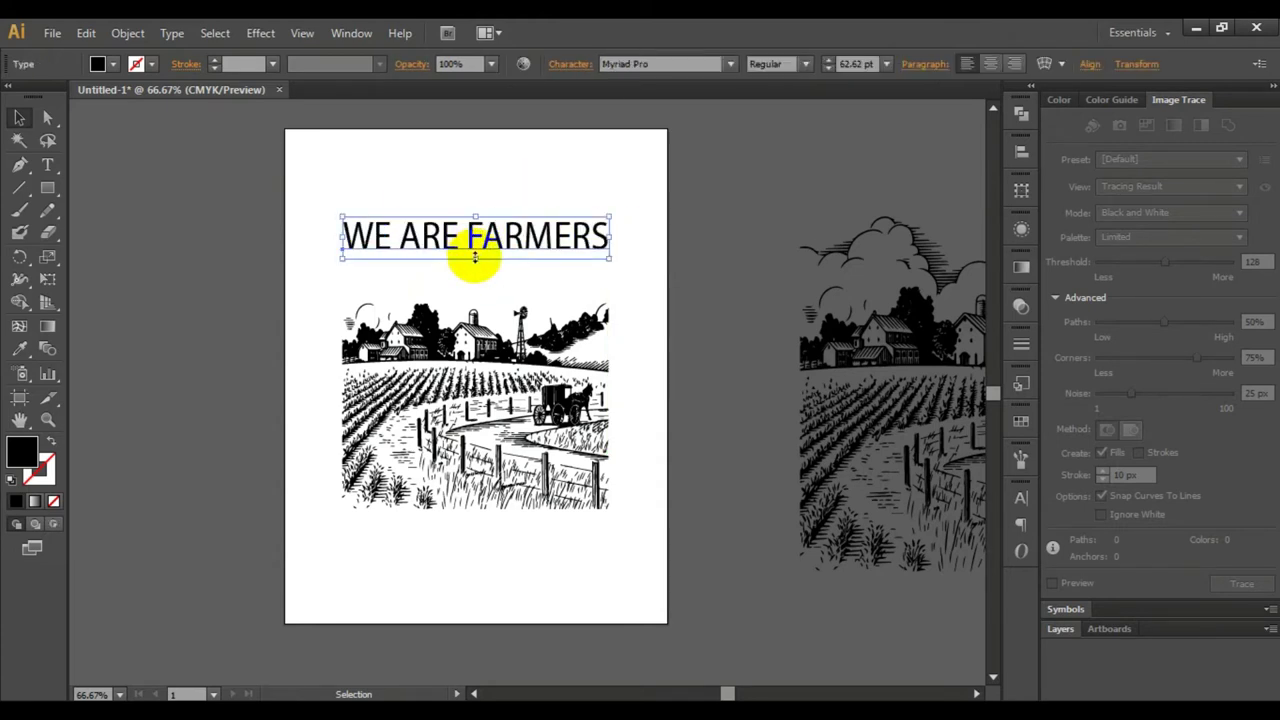
left_click_drag(474, 257, 474, 253)
left_click(498, 183)
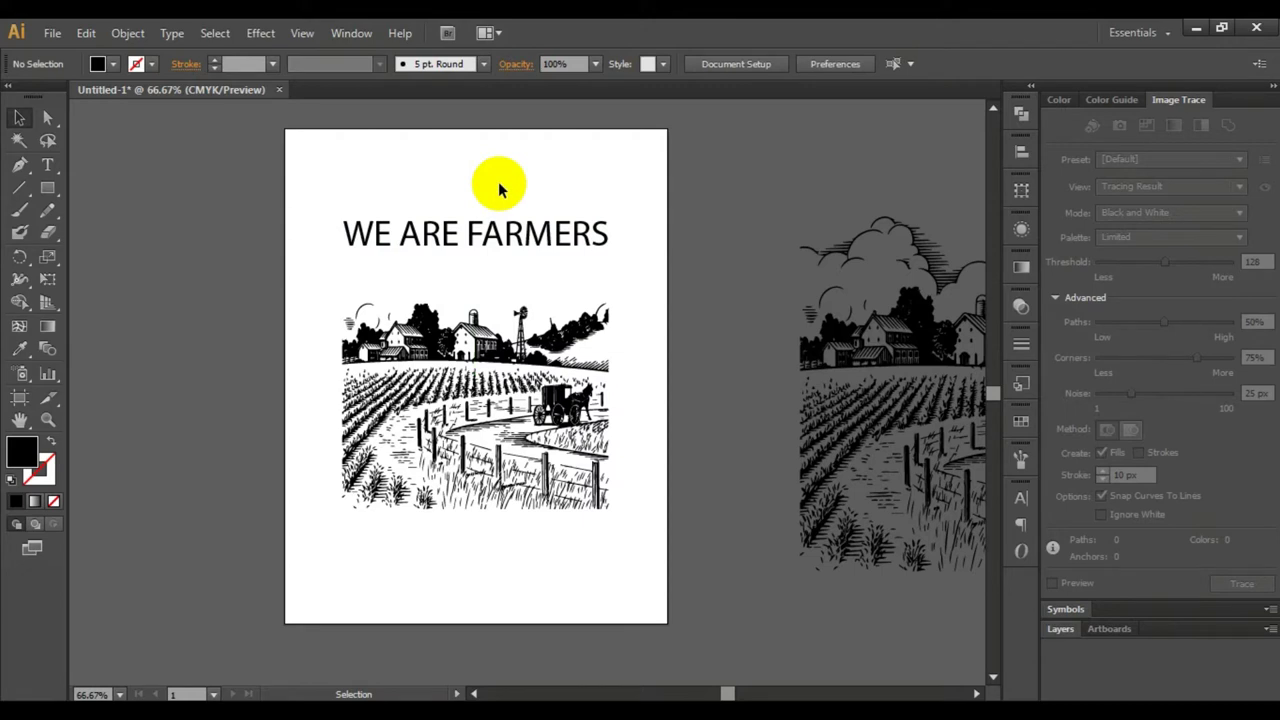
scroll(499, 180, "down", 1)
Duplicate the title just below and retype the copy as 'WORK HARD'.
scroll(547, 295, "up", 2)
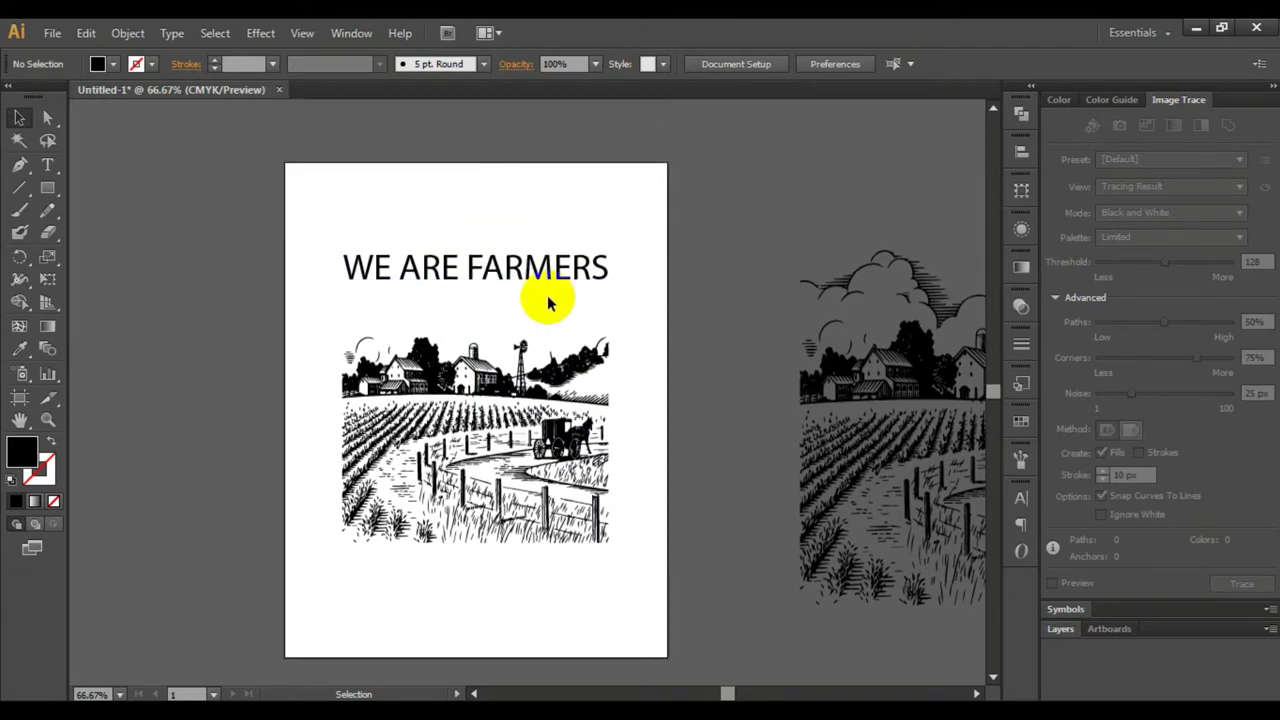
left_click_drag(488, 265, 491, 300)
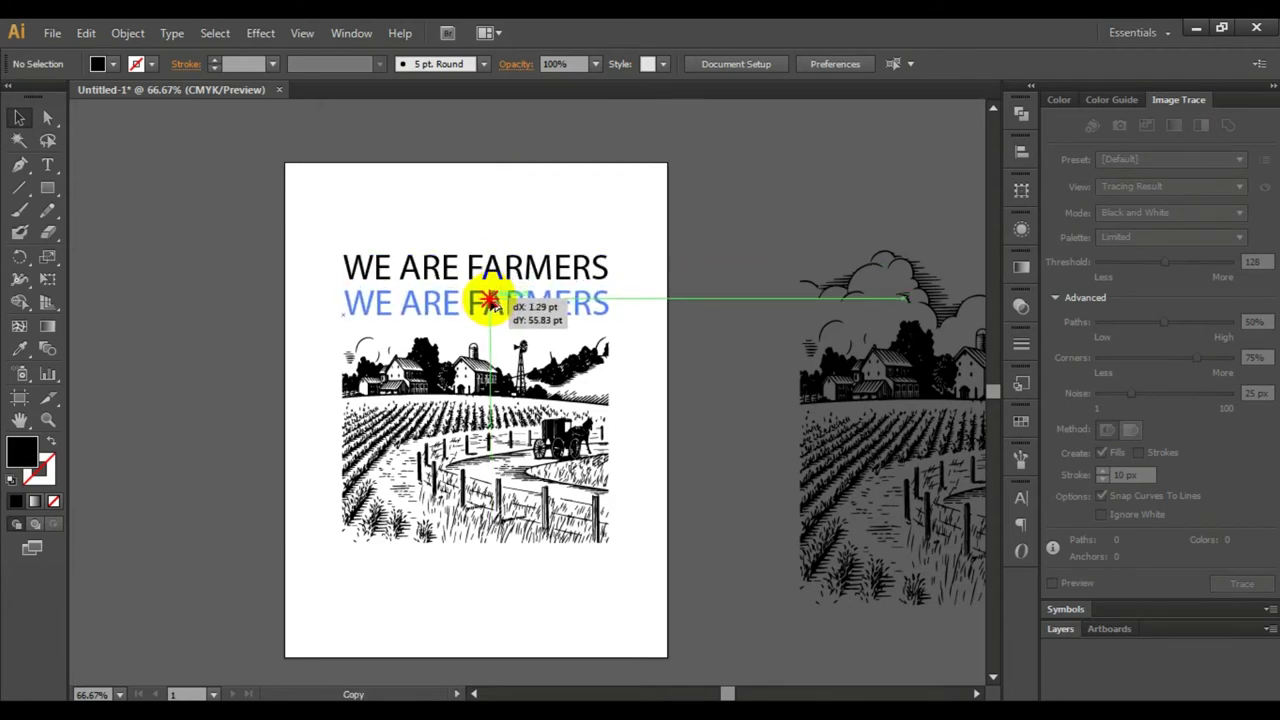
left_click_drag(491, 300, 525, 303)
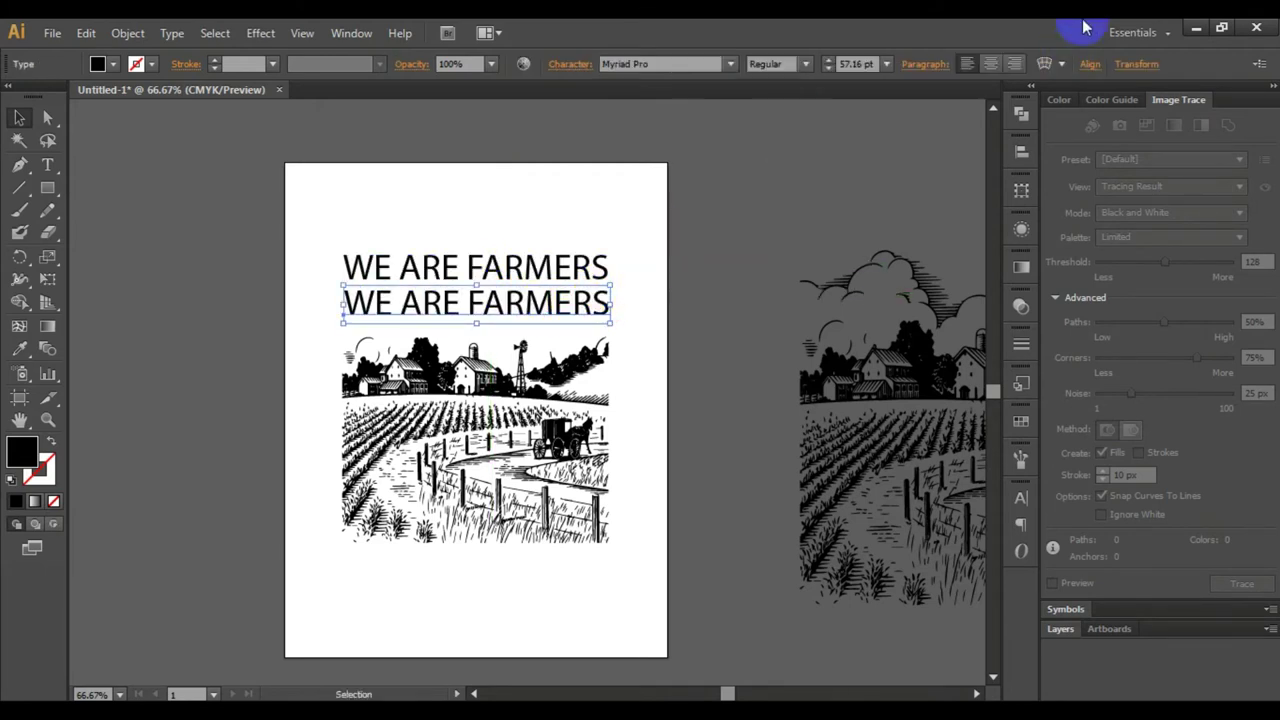
left_click(52, 165)
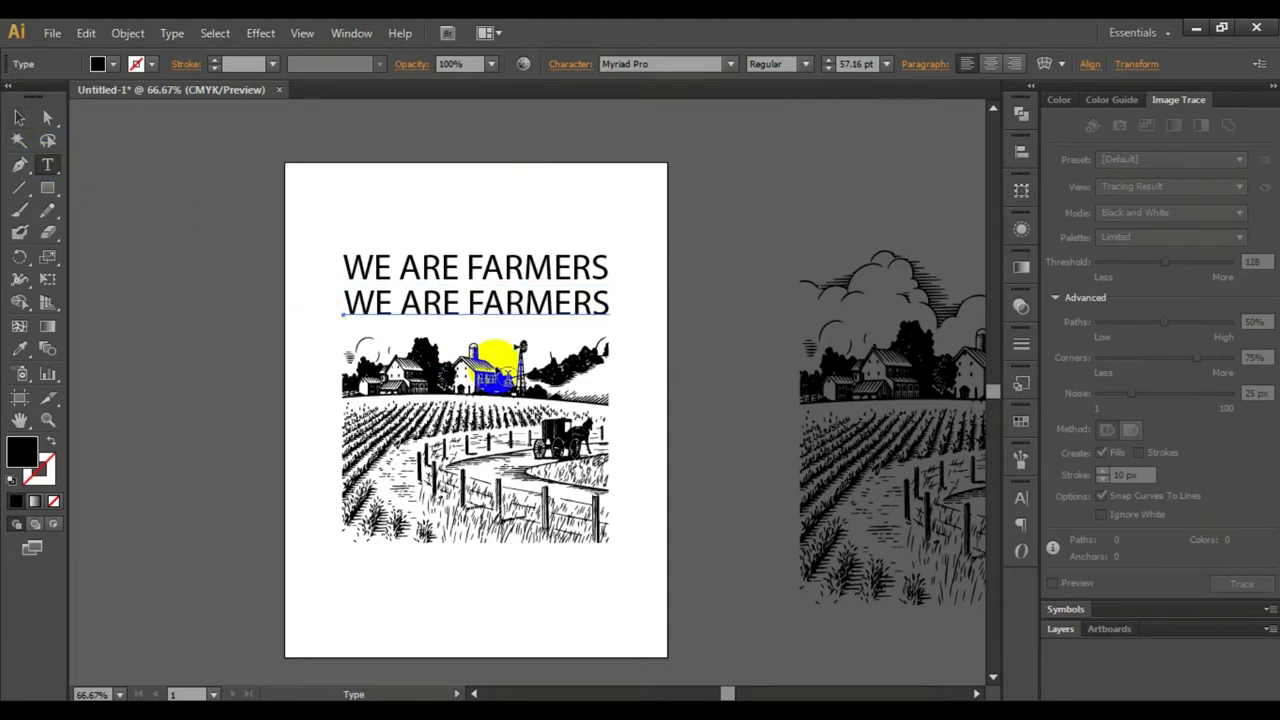
double_click(358, 305)
left_click_drag(345, 304, 712, 316)
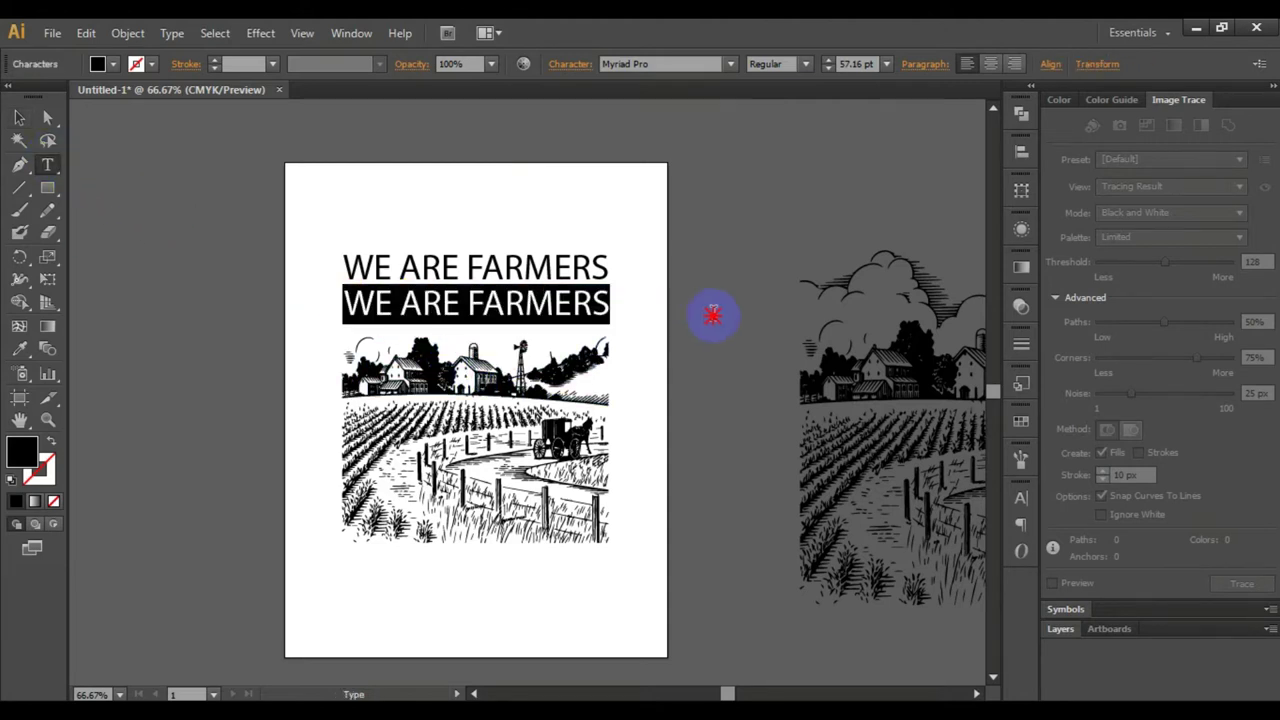
type("WORK HARD")
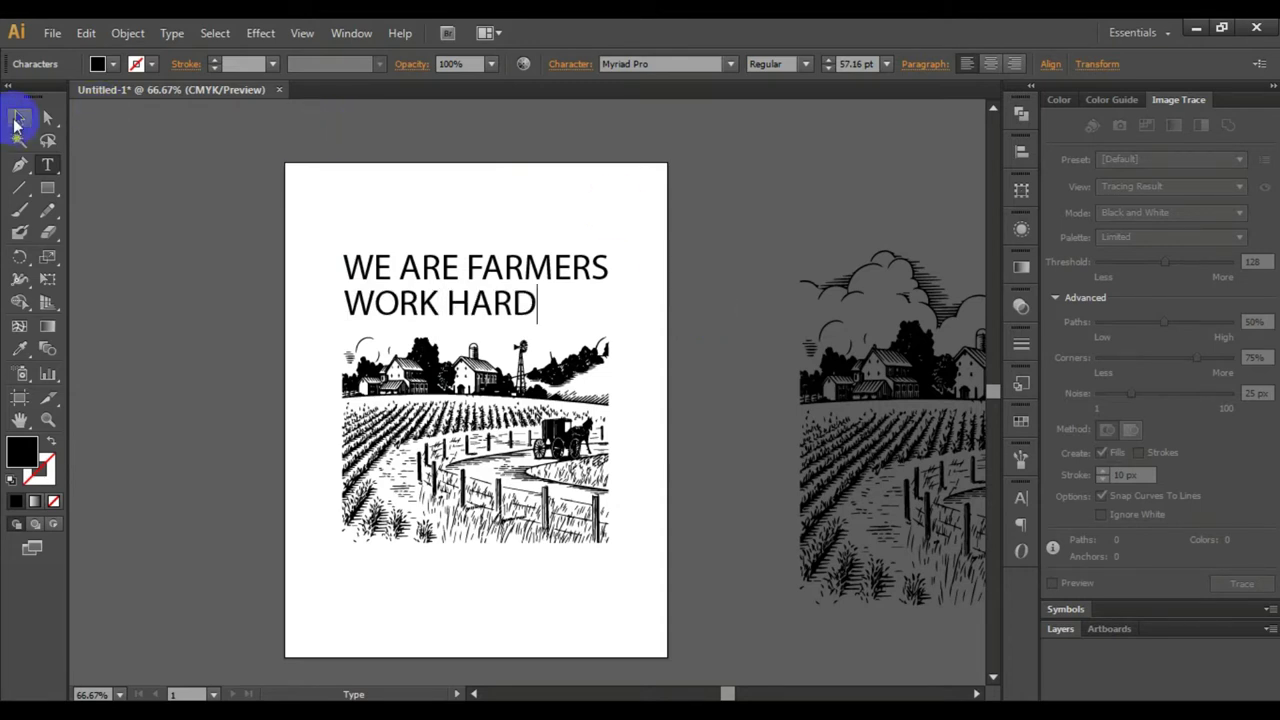
left_click(19, 118)
Stretch 'WORK HARD' to match the width of the title and farm trace.
mouse_move(457, 305)
left_mouse_down()
mouse_move(494, 302)
mouse_move(596, 343)
mouse_move(606, 296)
left_mouse_up()
left_click(640, 290)
scroll(637, 290, "down", 1)
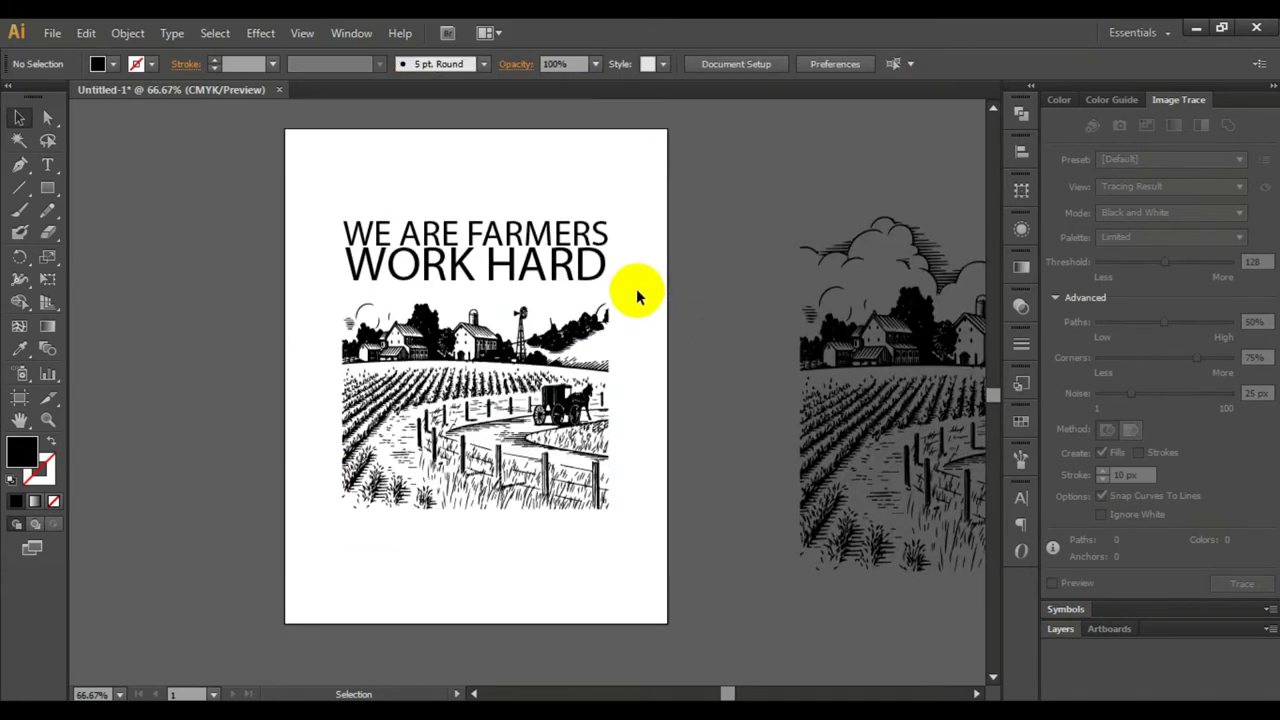
left_click(341, 265)
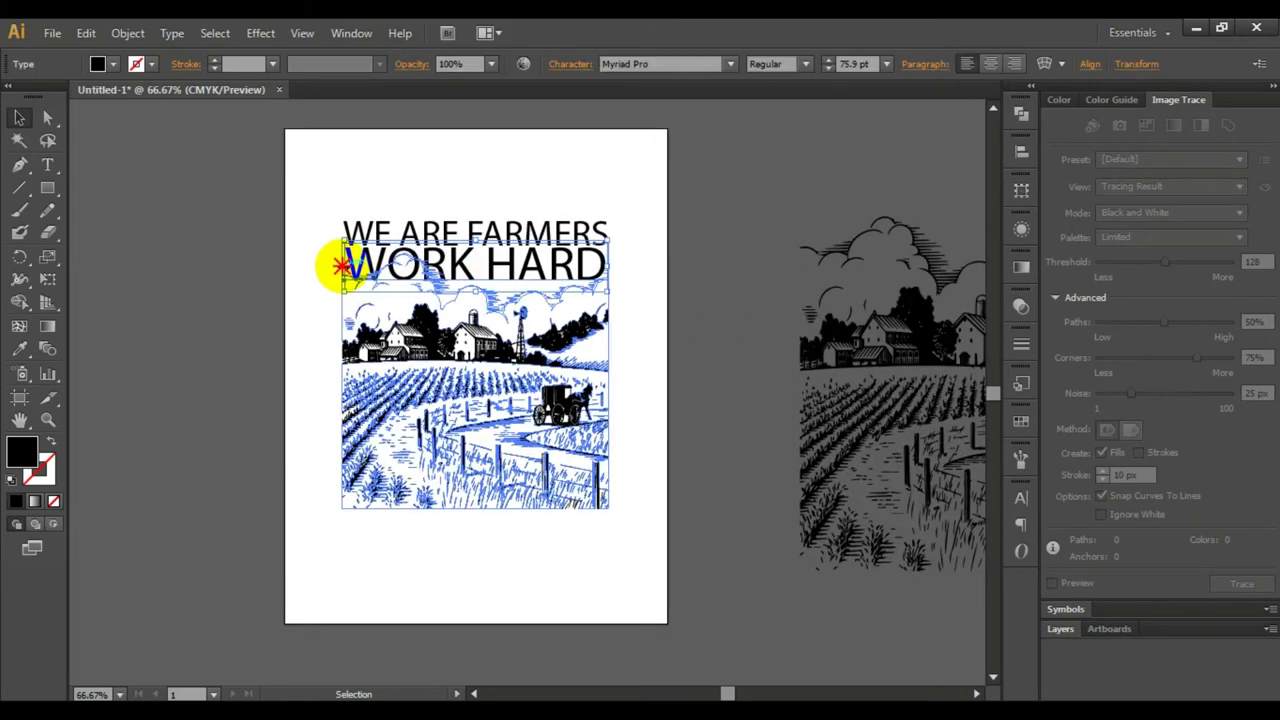
left_click_drag(341, 265, 341, 267)
left_click(646, 229)
scroll(643, 230, "up", 1)
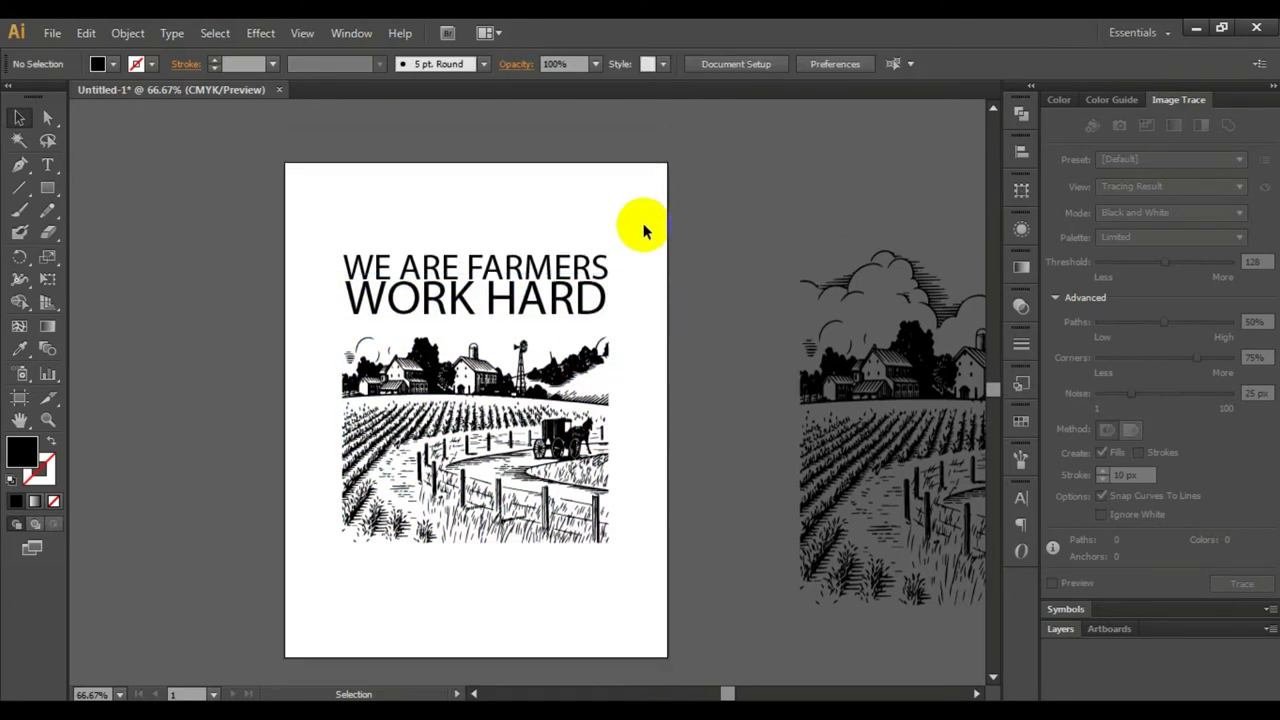
scroll(643, 230, "up", 1)
Try the Amalia and Arabian Prince fonts on the WE ARE FARMERS title.
left_click(566, 300)
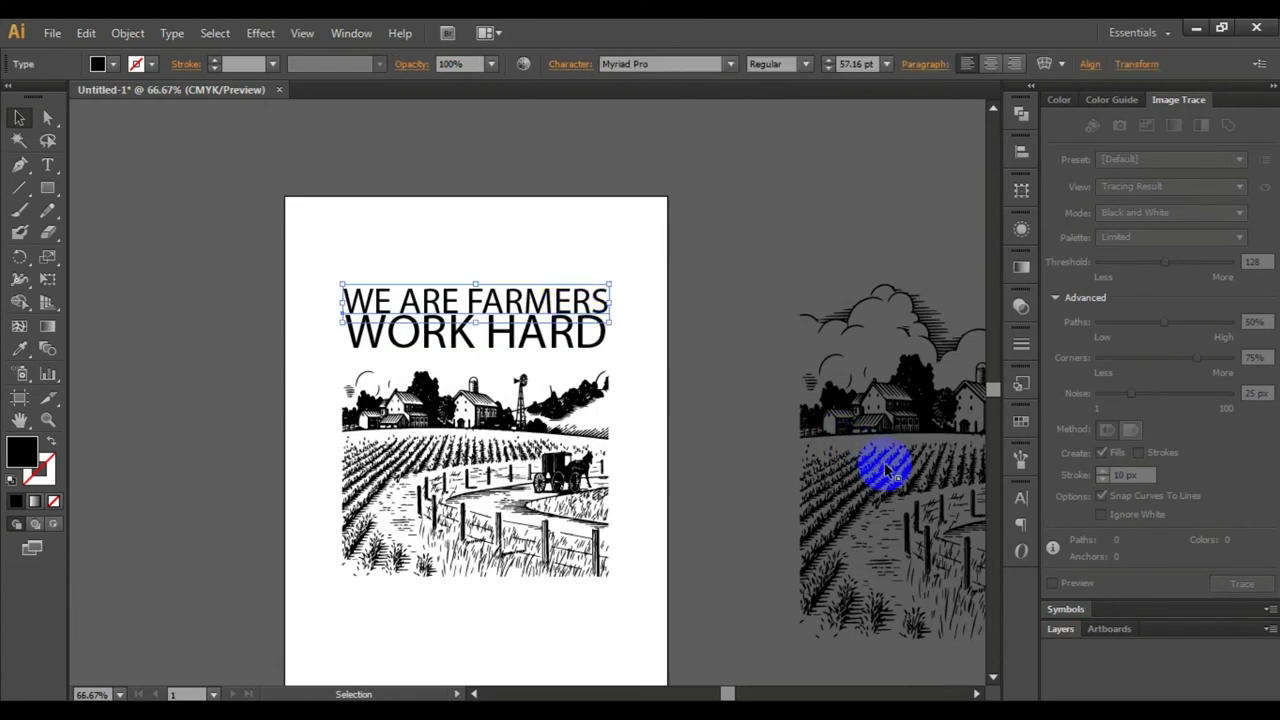
left_click(1020, 497)
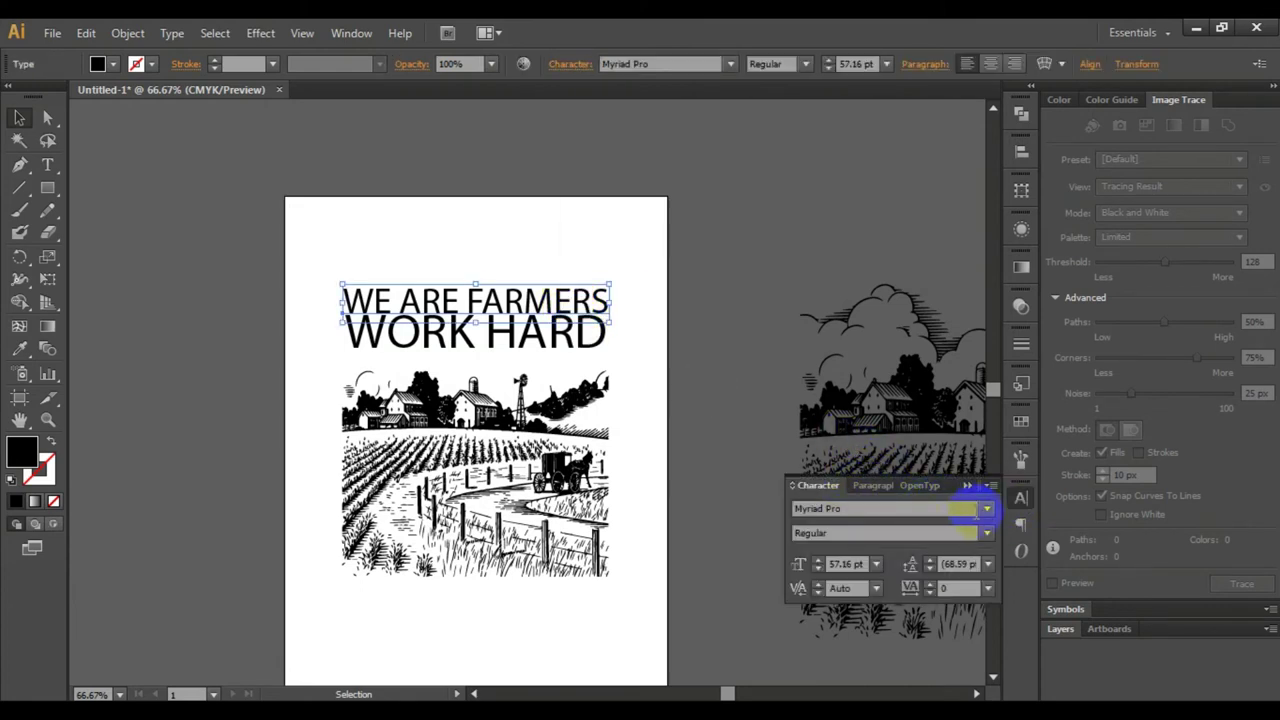
left_click(985, 513)
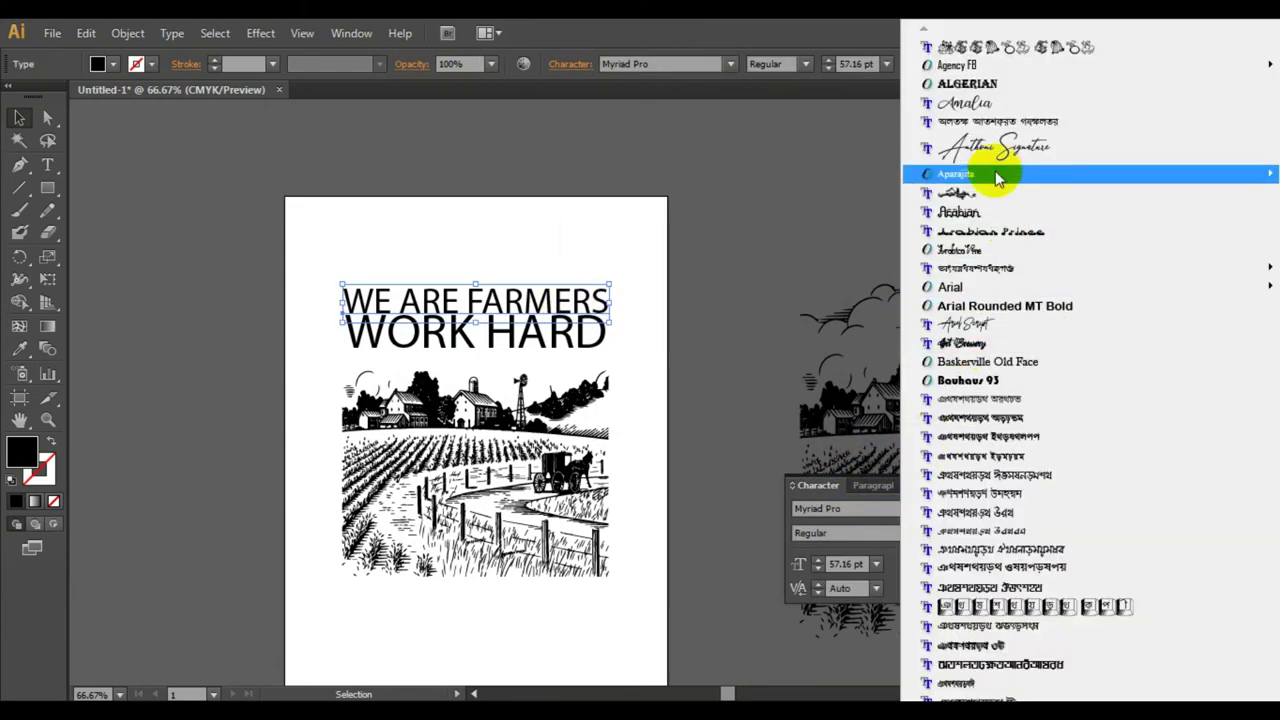
left_click(995, 104)
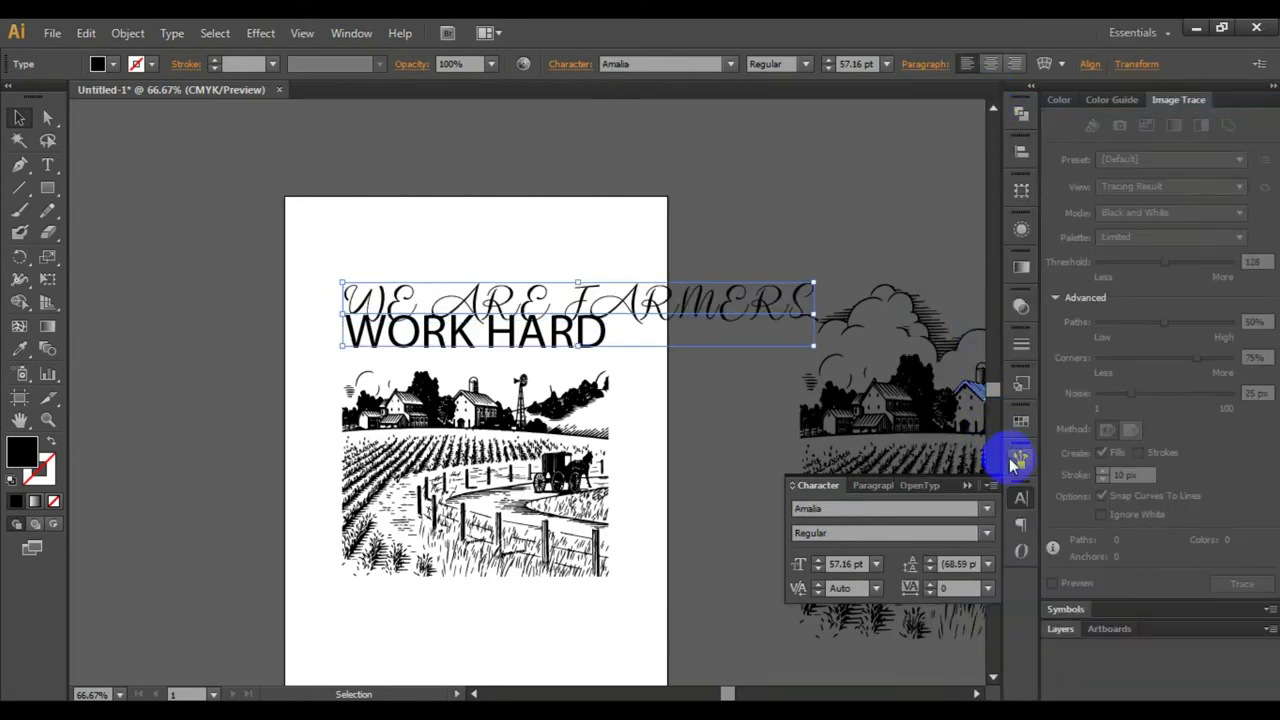
scroll(1015, 462, "down", 1)
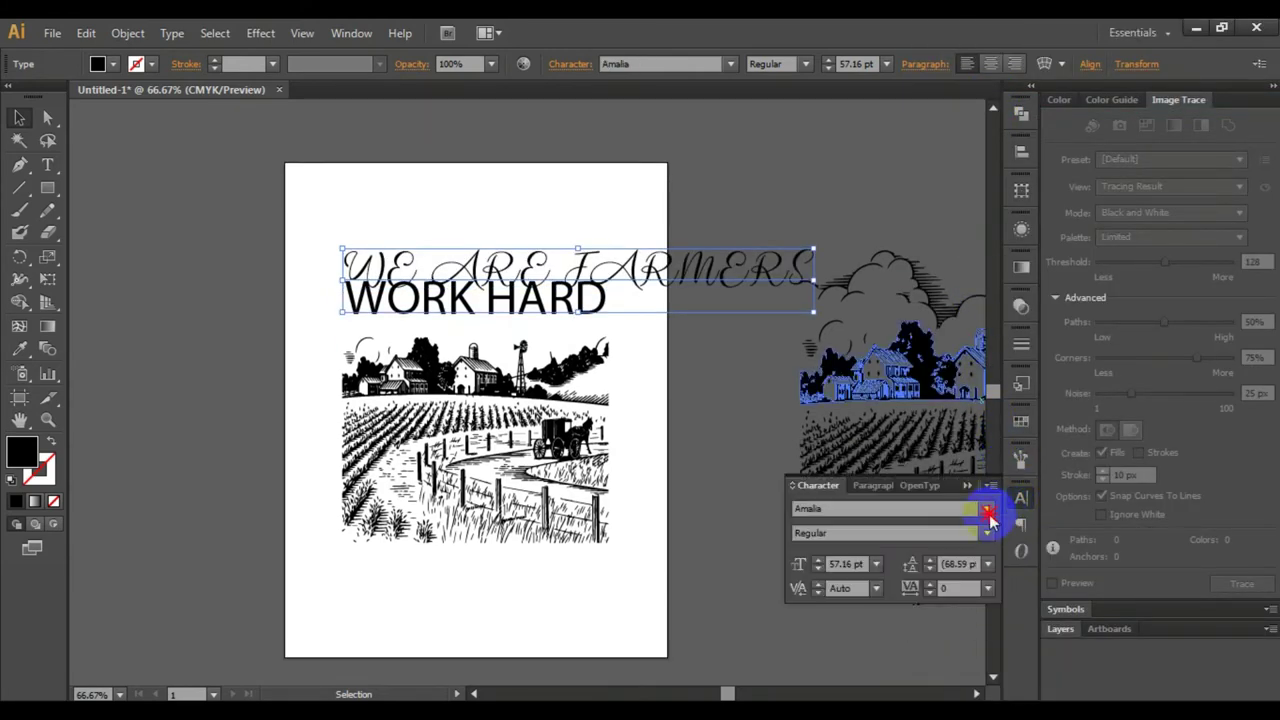
left_click(988, 513)
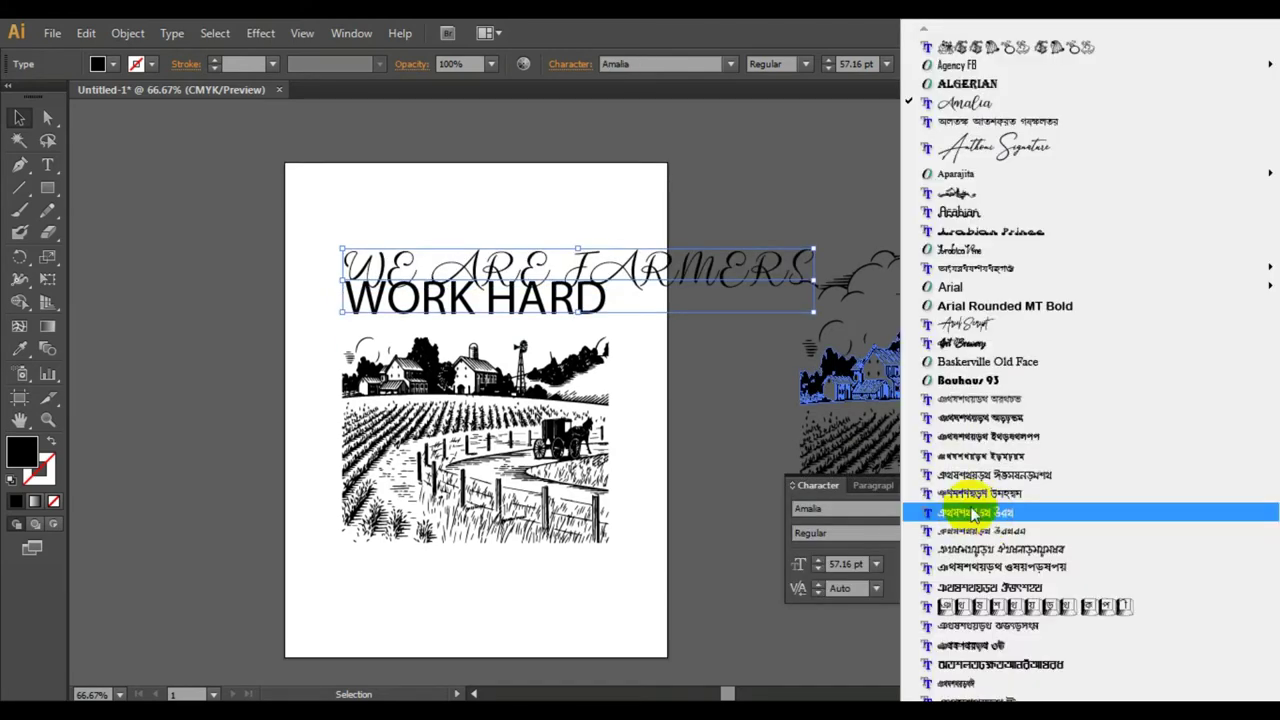
left_click(967, 236)
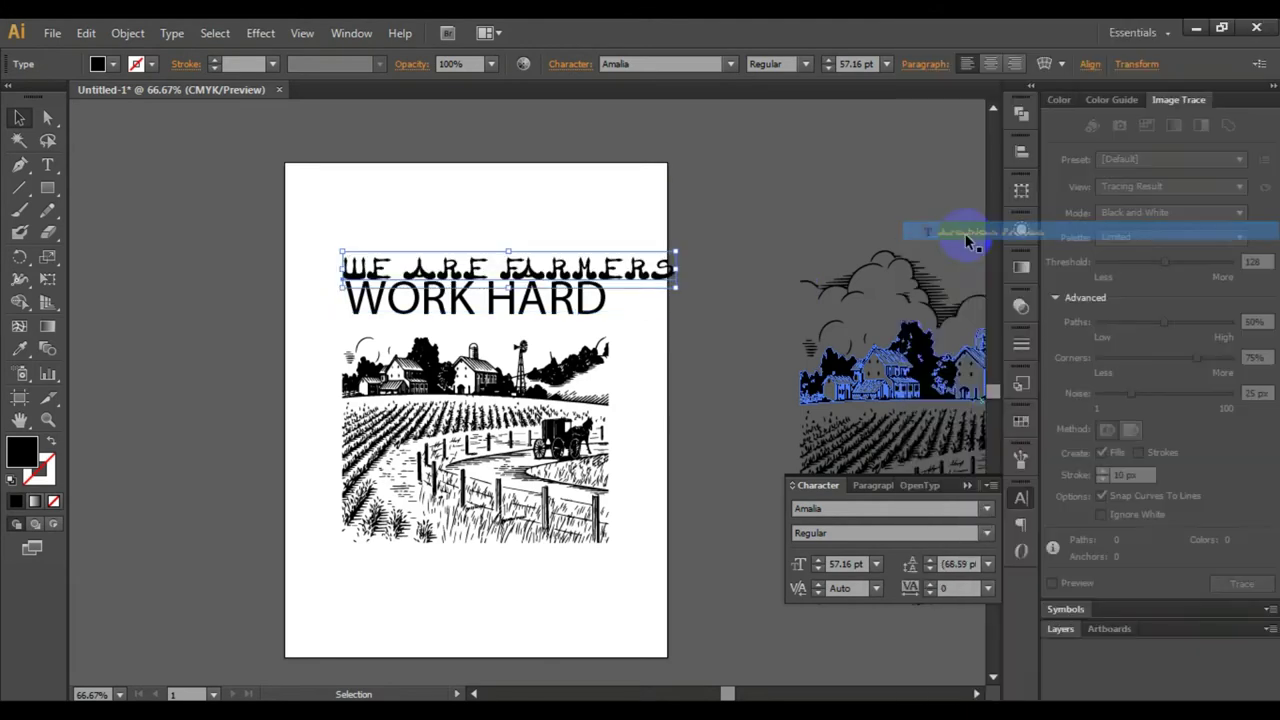
Try Cassandra, Brush Script Std and dattebayo, then set the title to DesignDesign Regular.
left_click(988, 510)
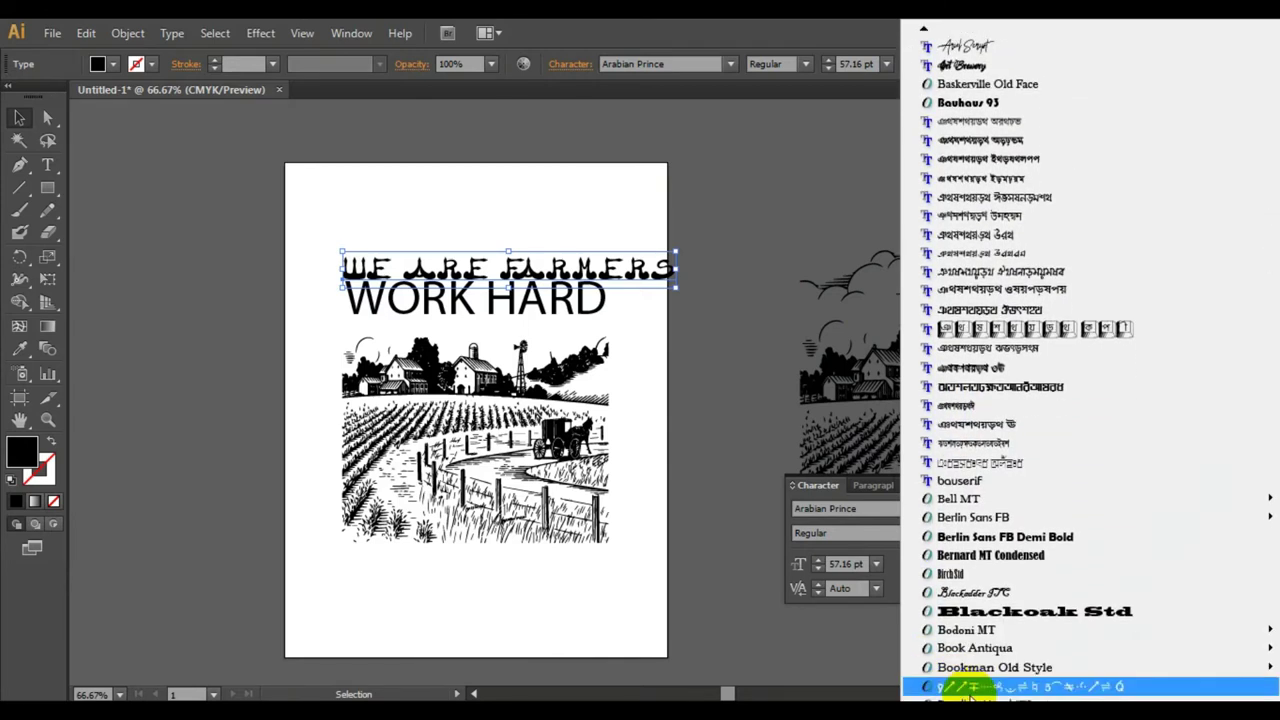
mouse_move(1005, 688)
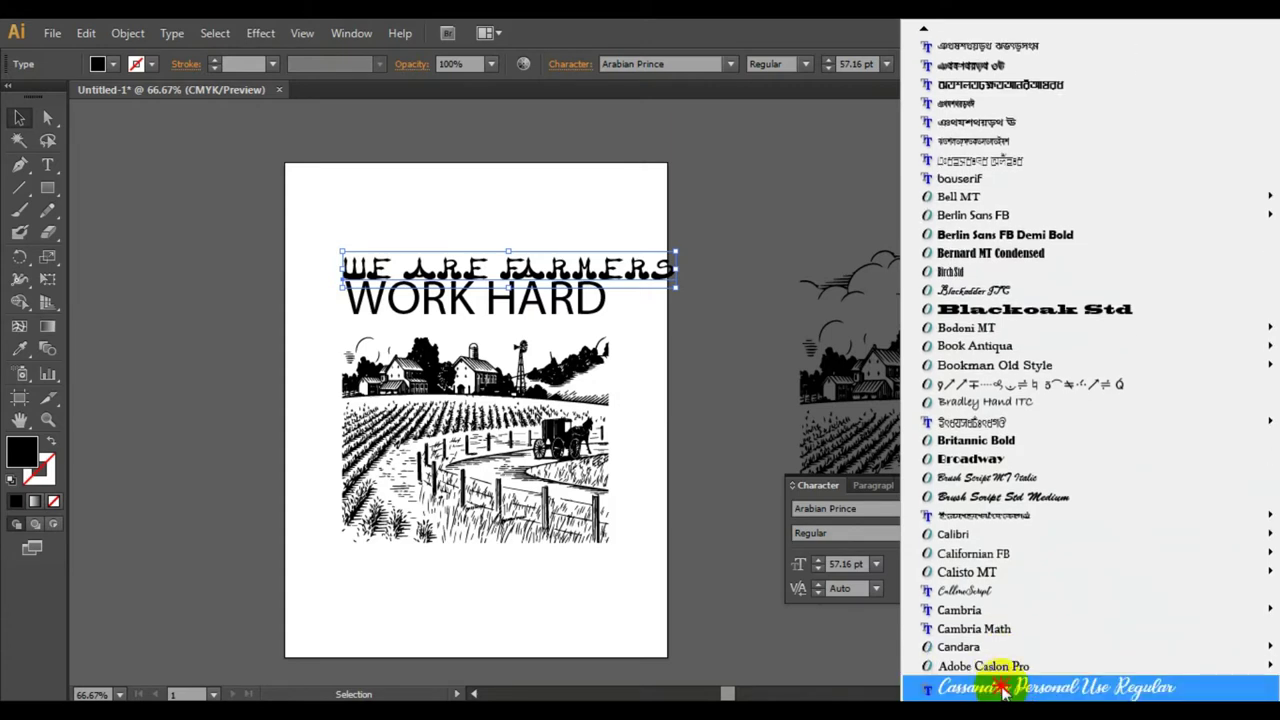
left_click(1003, 690)
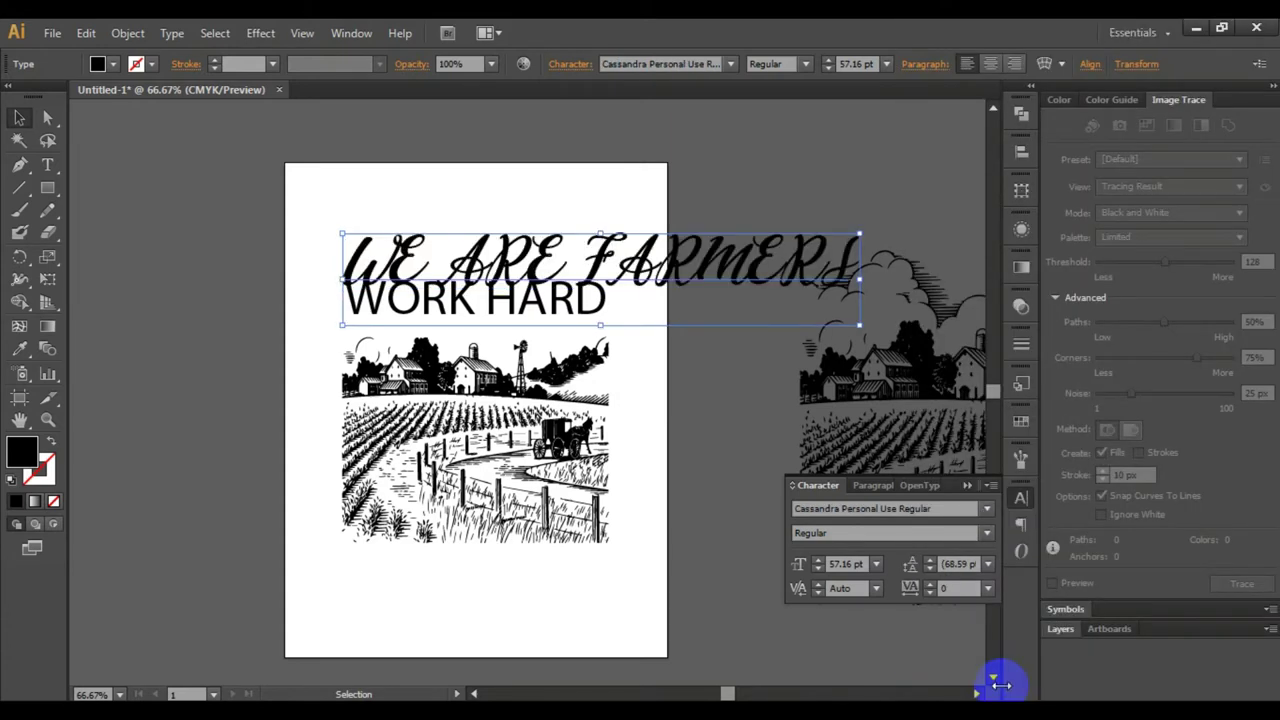
left_click(987, 515)
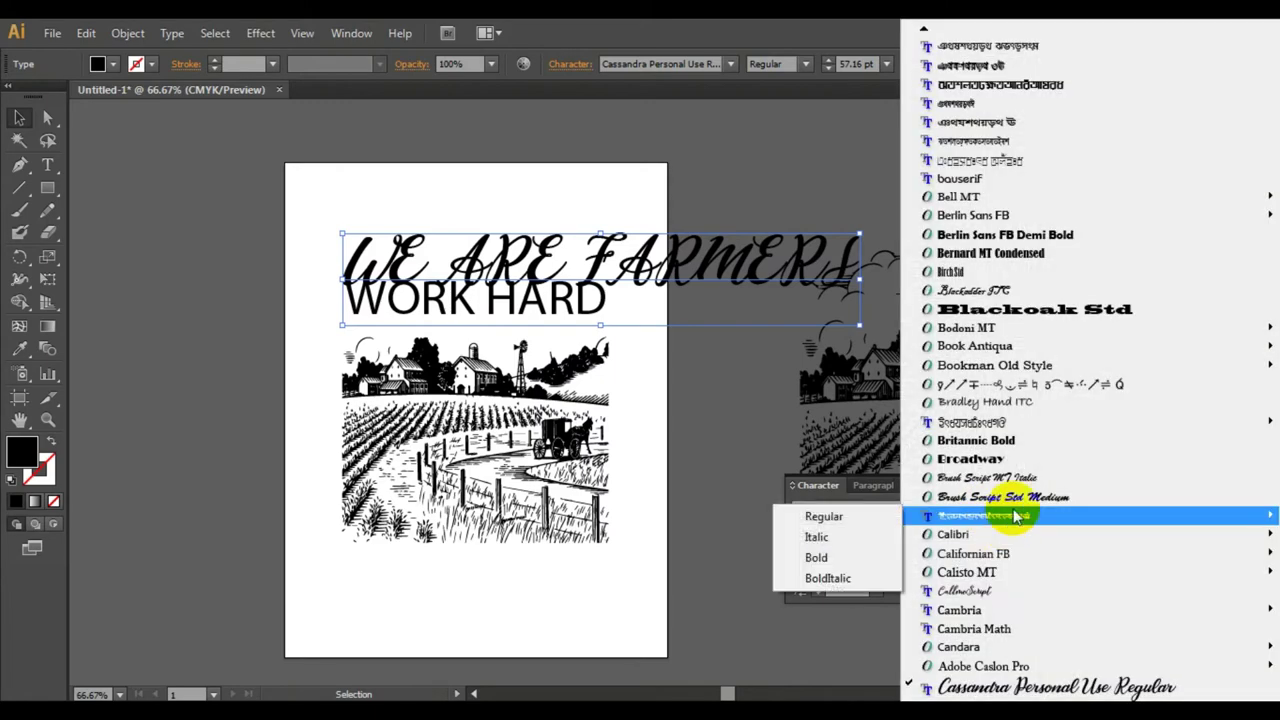
left_click(1006, 522)
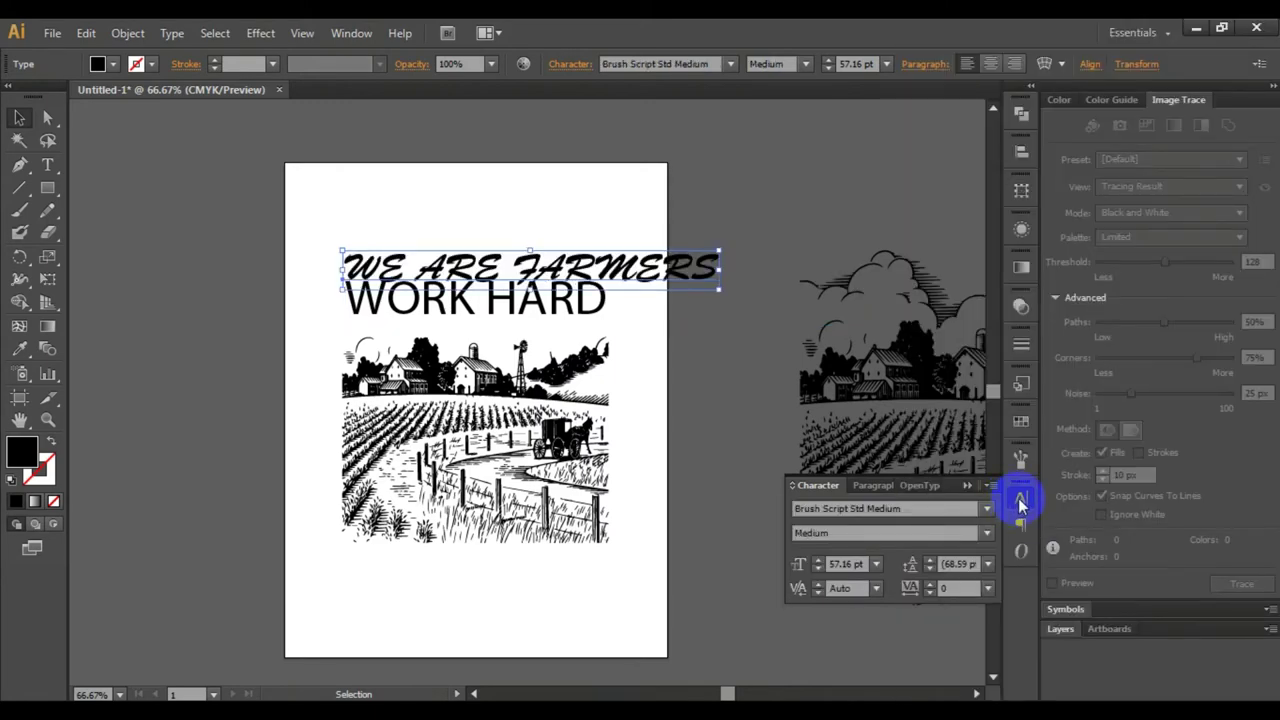
left_click(987, 515)
mouse_move(959, 84)
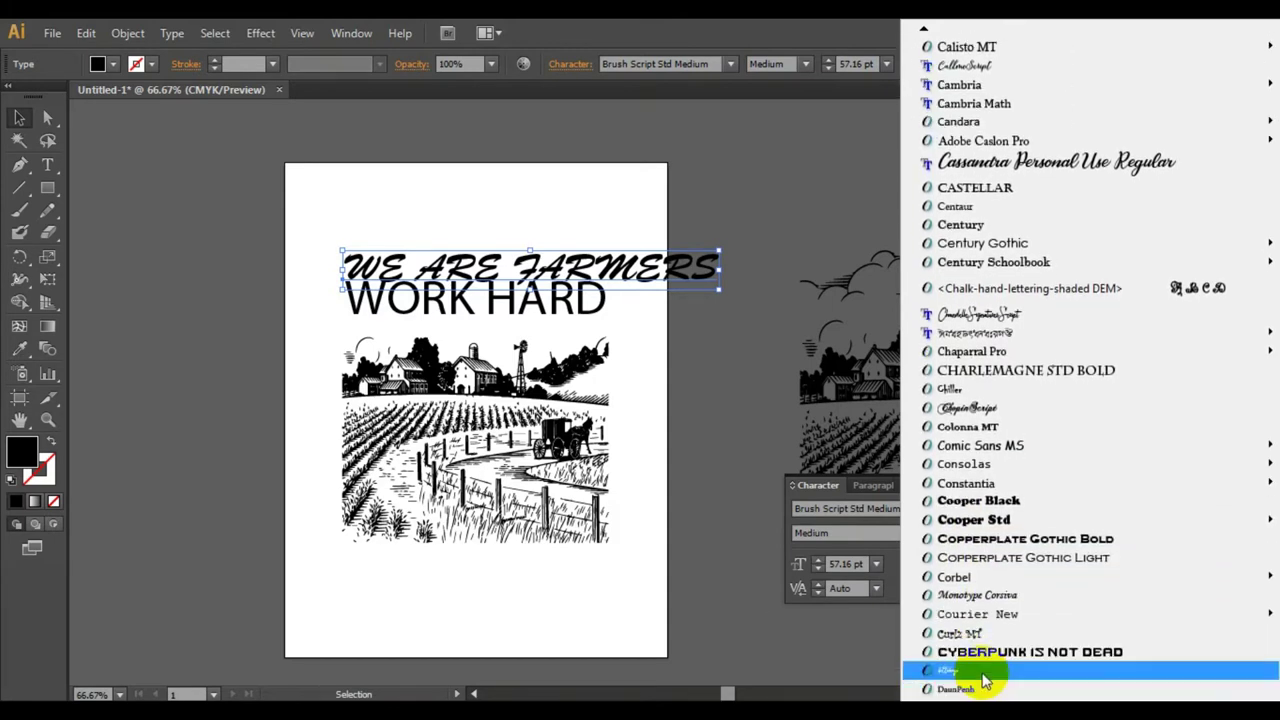
left_click(982, 678)
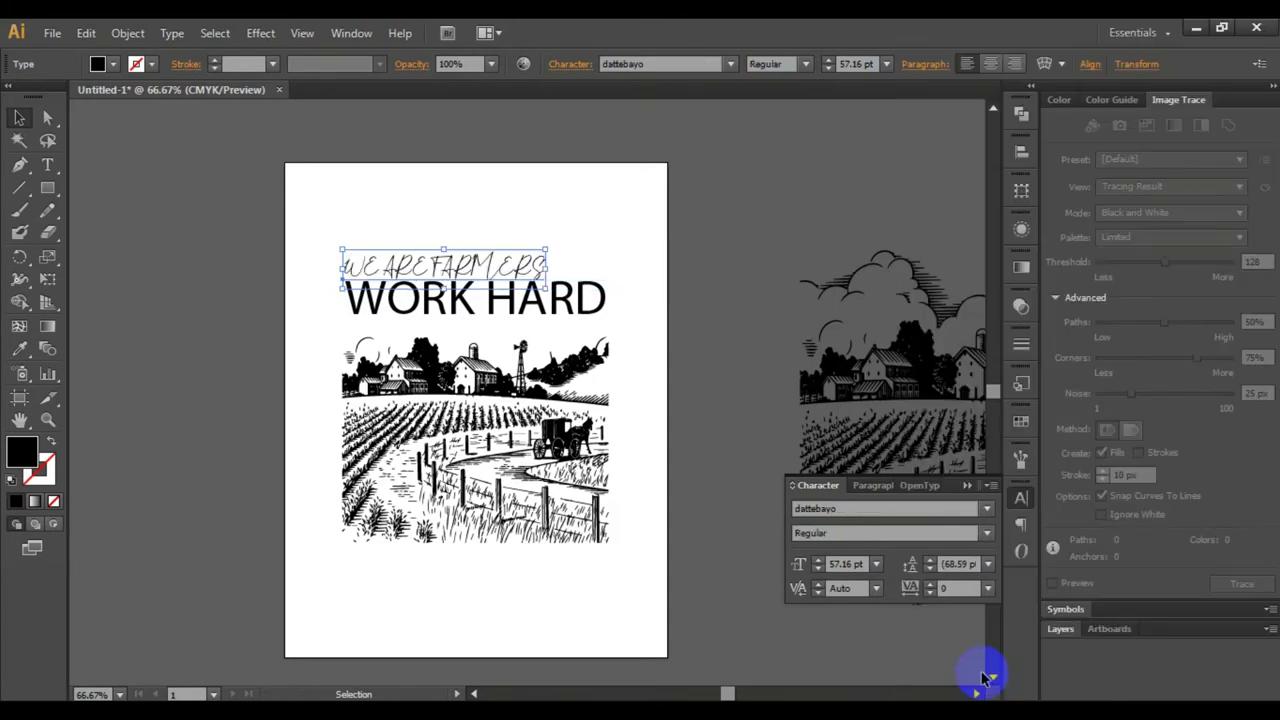
left_click(986, 510)
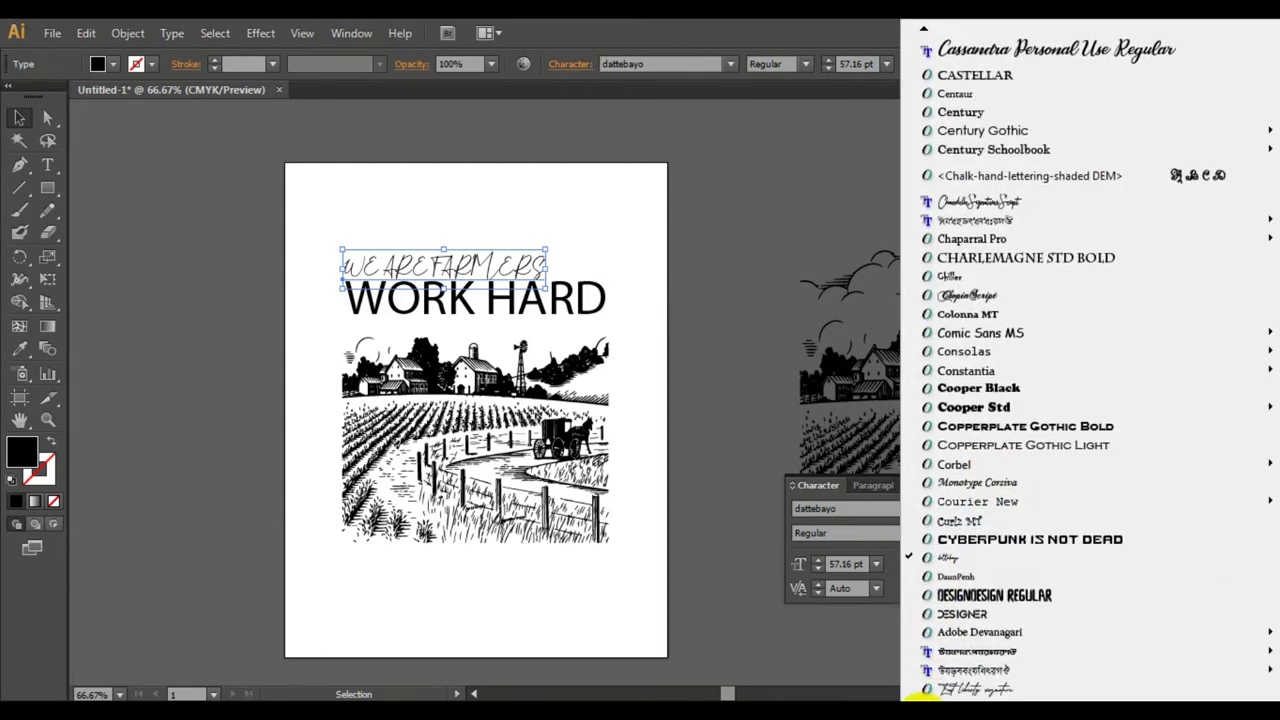
left_click(960, 560)
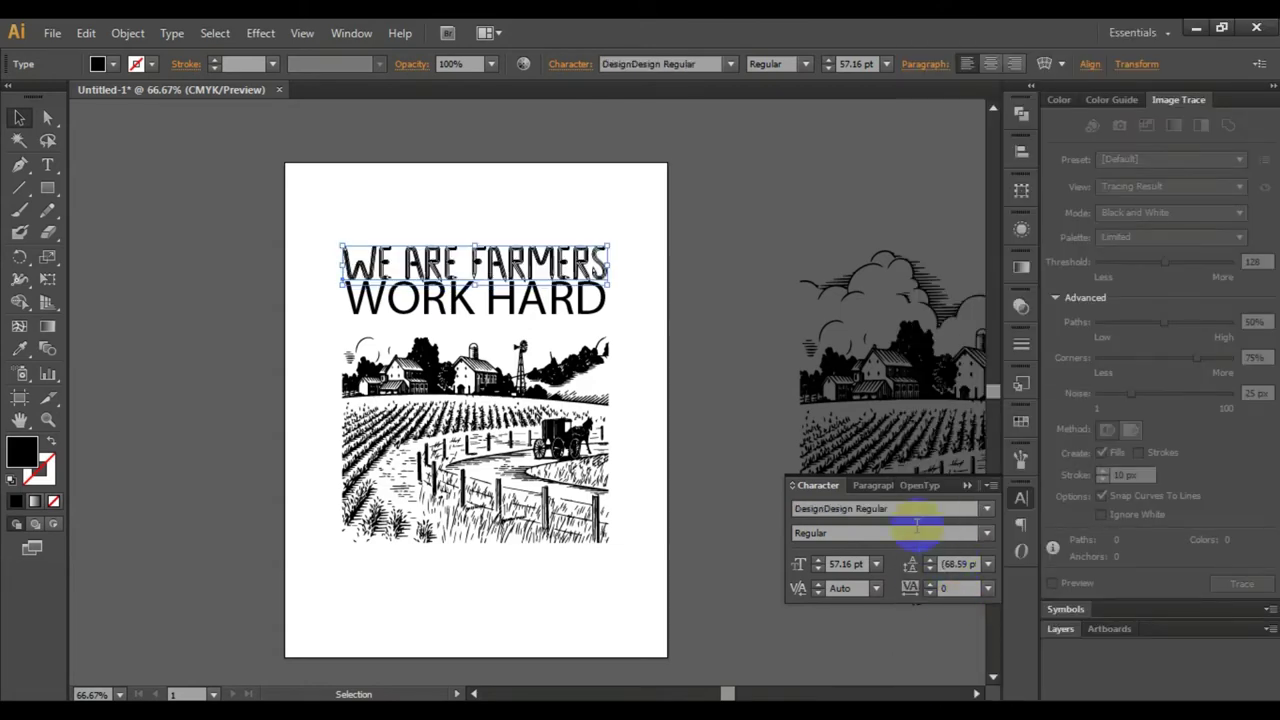
Browse further down the font list and try Jokerman on the headline.
left_click(990, 512)
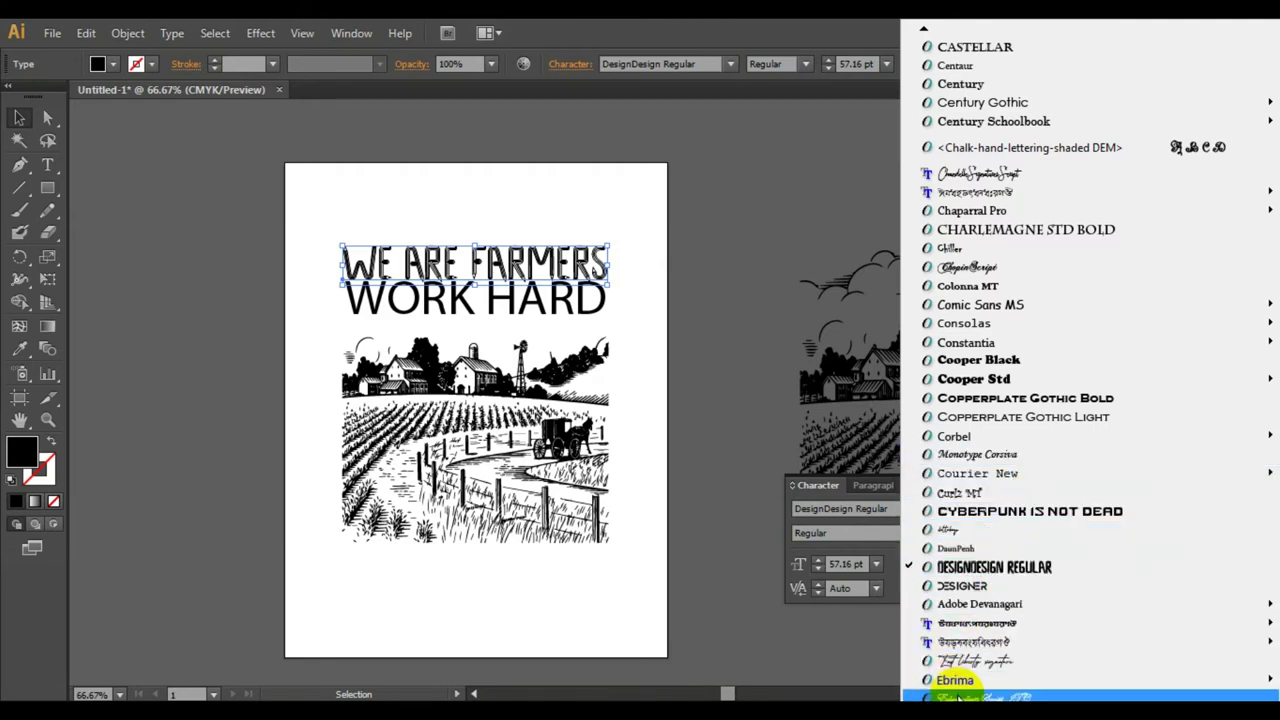
scroll(975, 697, "down", 2)
scroll(972, 694, "down", 1)
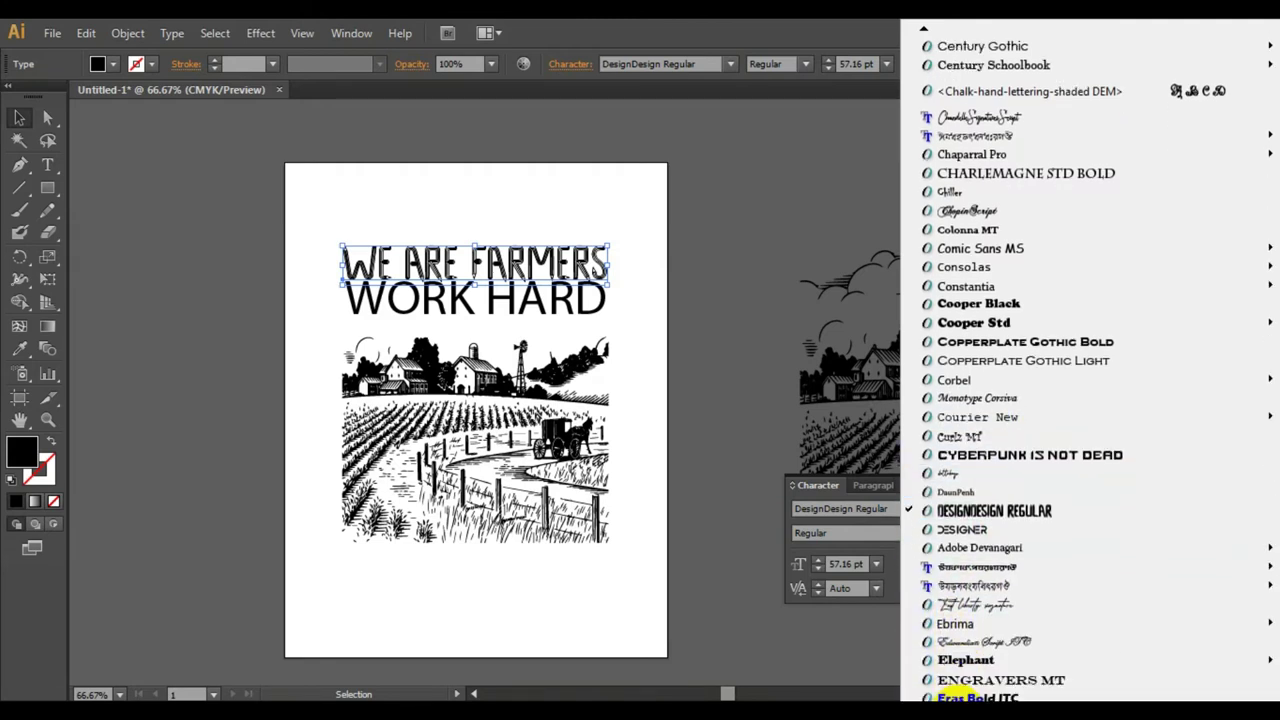
scroll(970, 692, "down", 1)
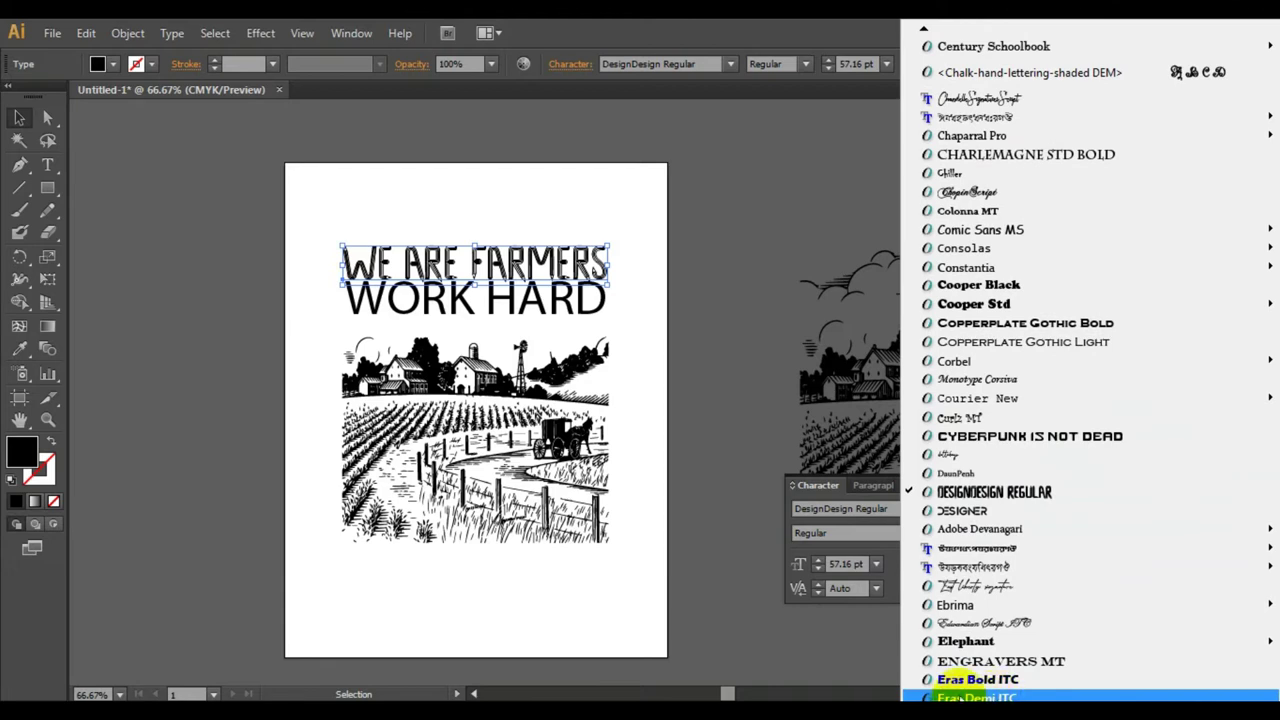
scroll(940, 698, "down", 1)
scroll(925, 699, "down", 2)
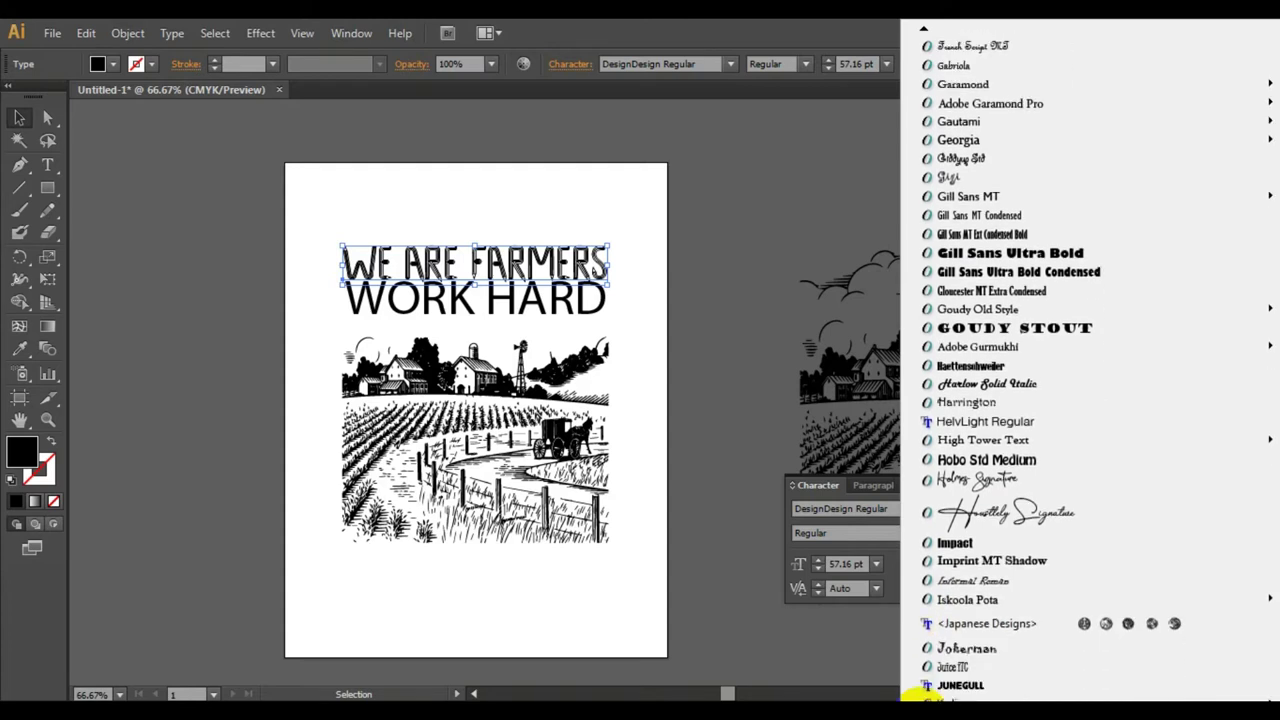
left_click(975, 553)
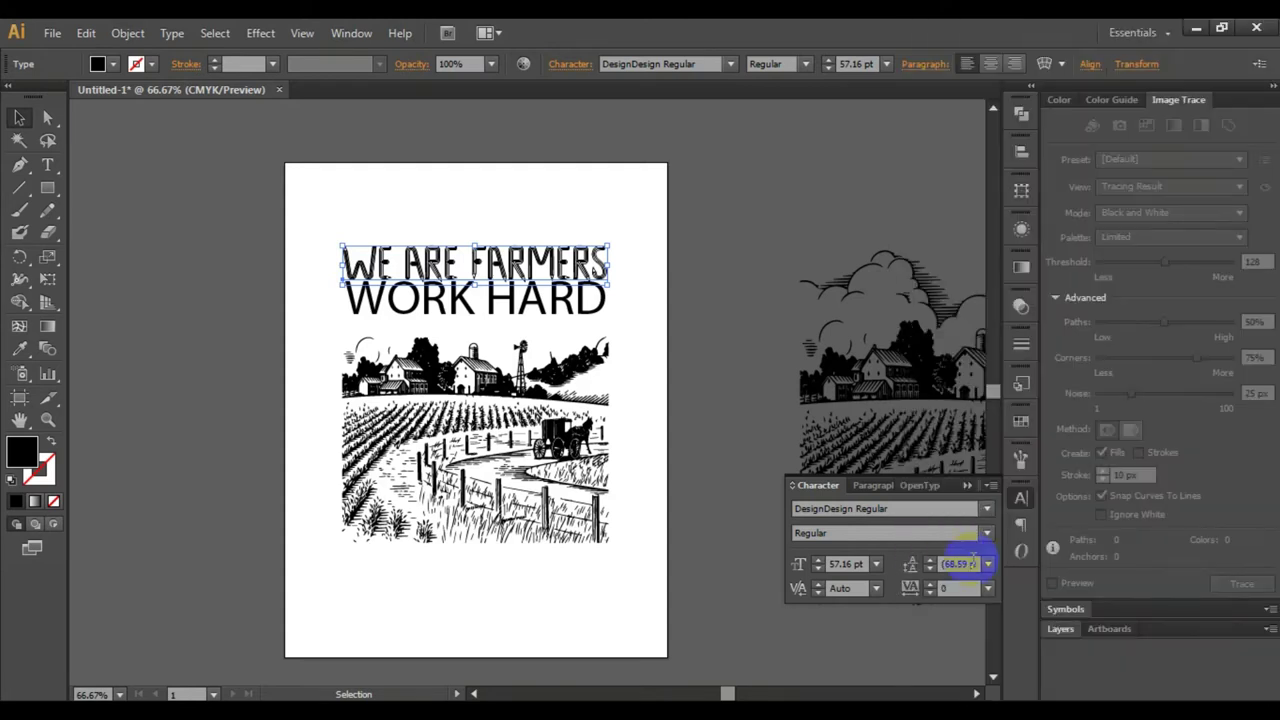
Try MB-Graveyard_Designs and Mutlu Ornamental, then set Naughty Squirrel Shadowed Demo.
left_click(986, 508)
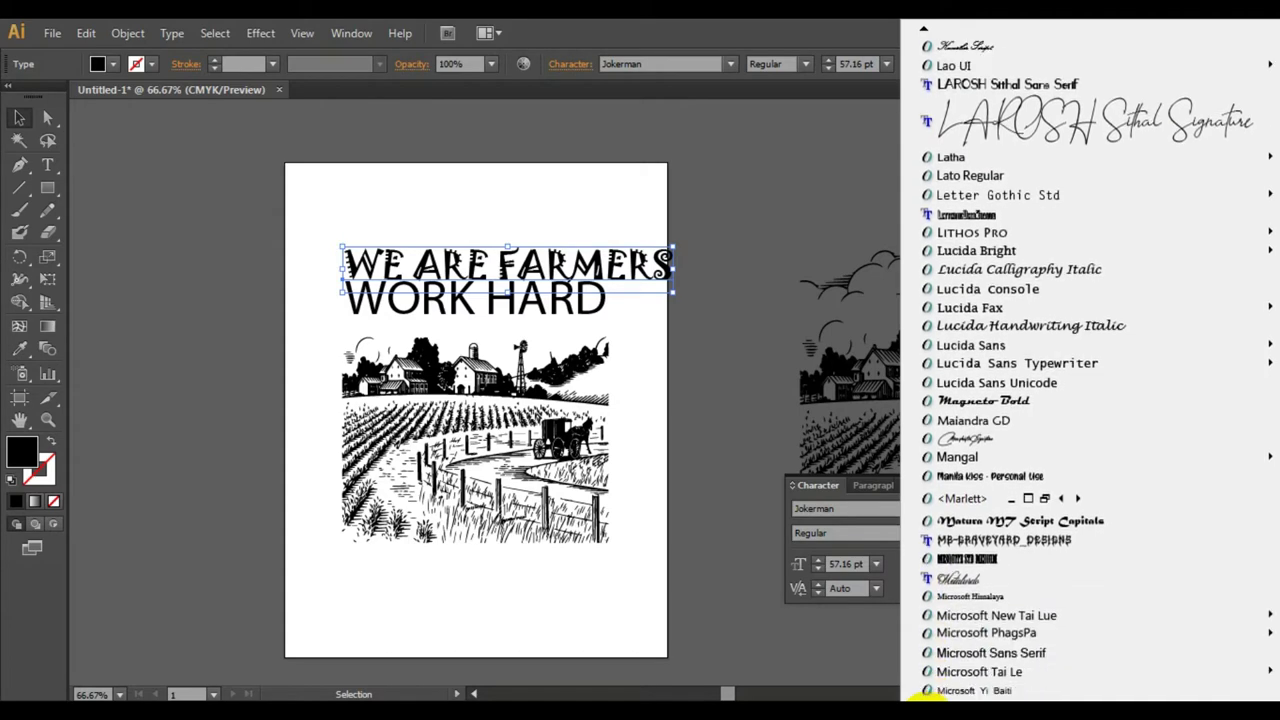
left_click(1030, 517)
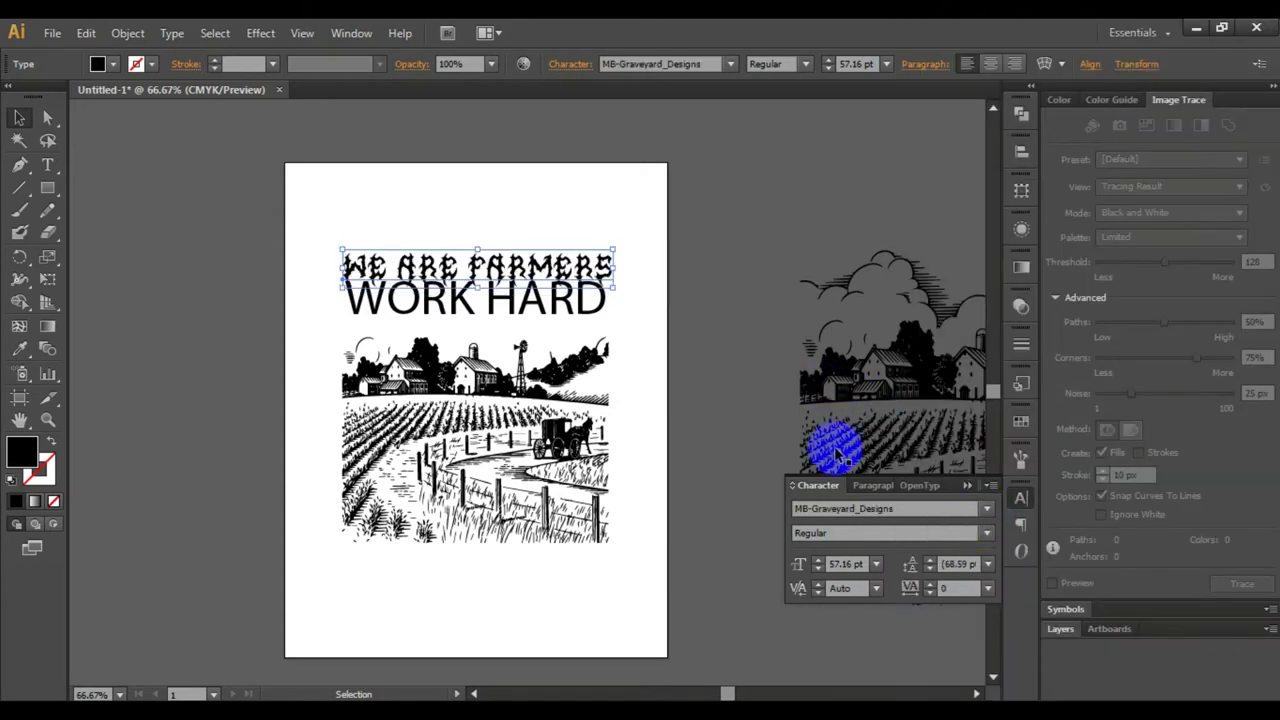
left_click(988, 514)
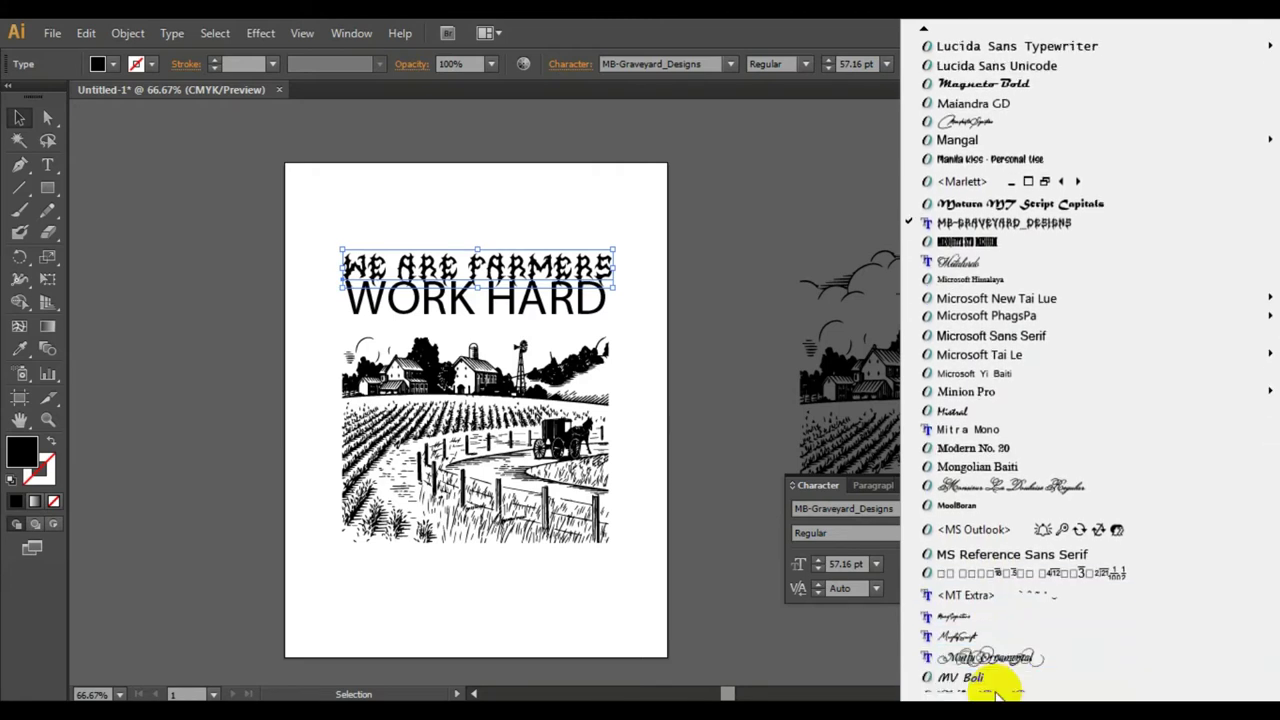
left_click(995, 655)
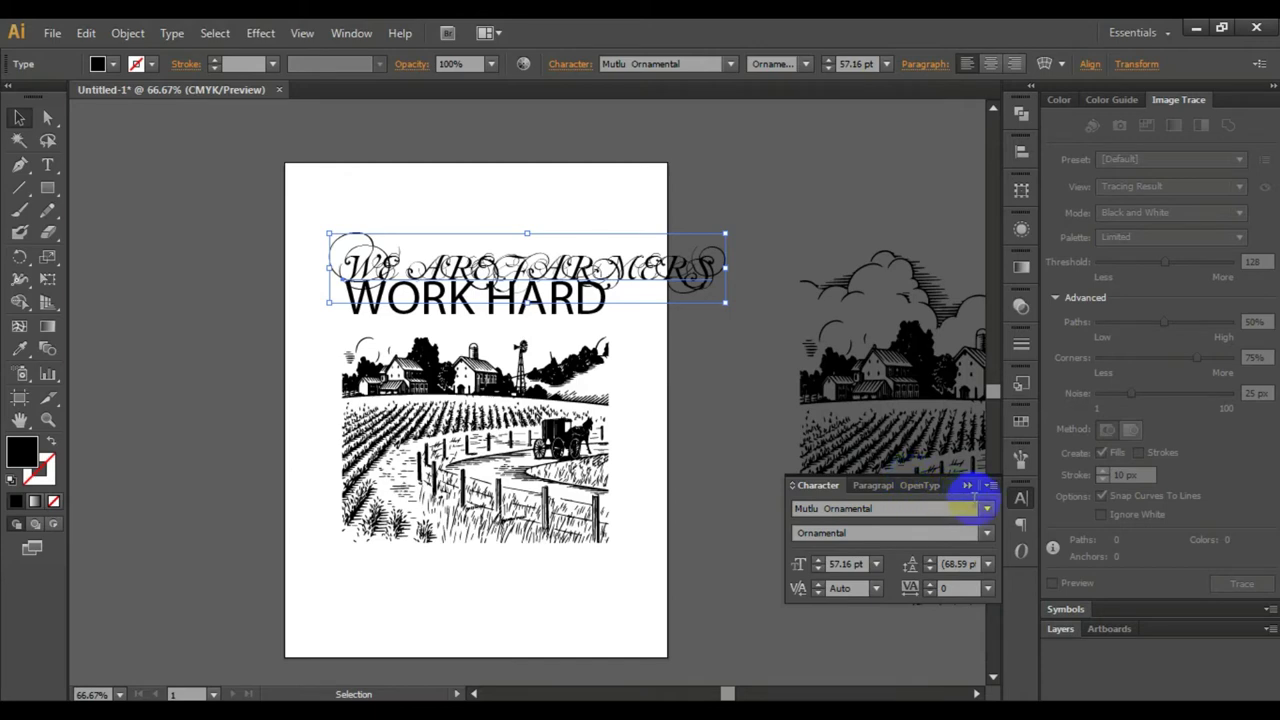
left_click(987, 510)
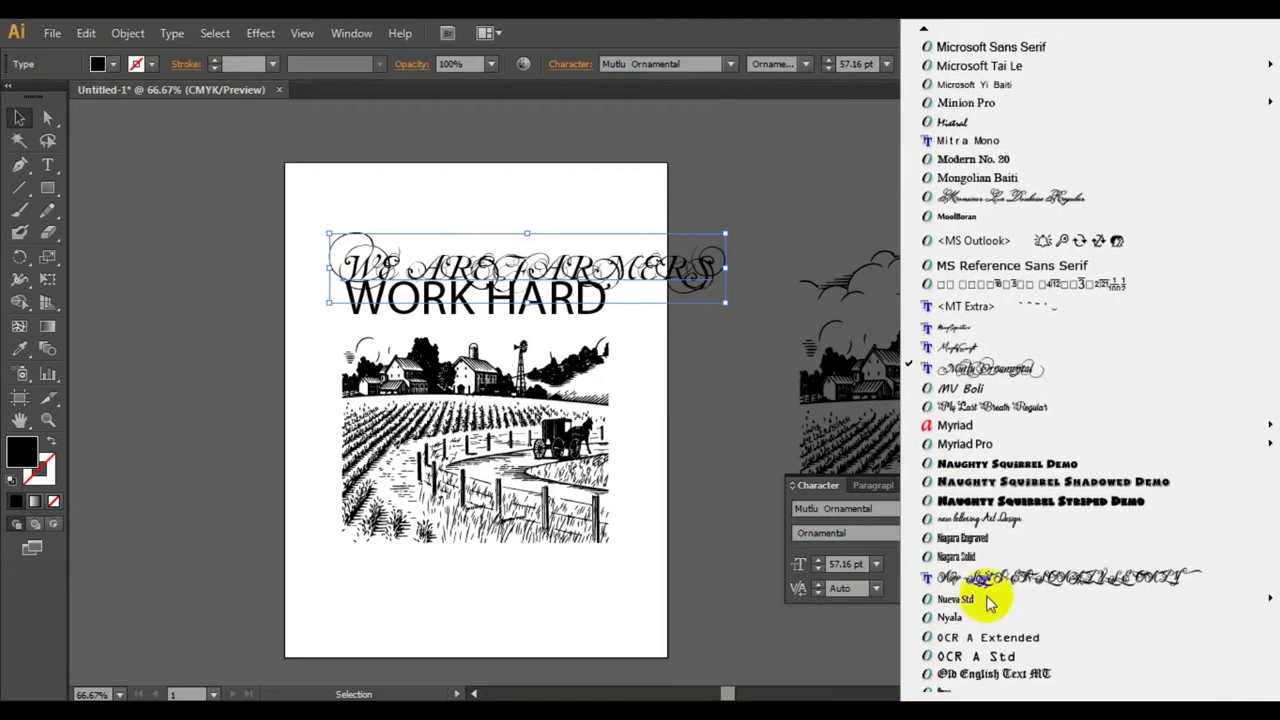
left_click(1008, 483)
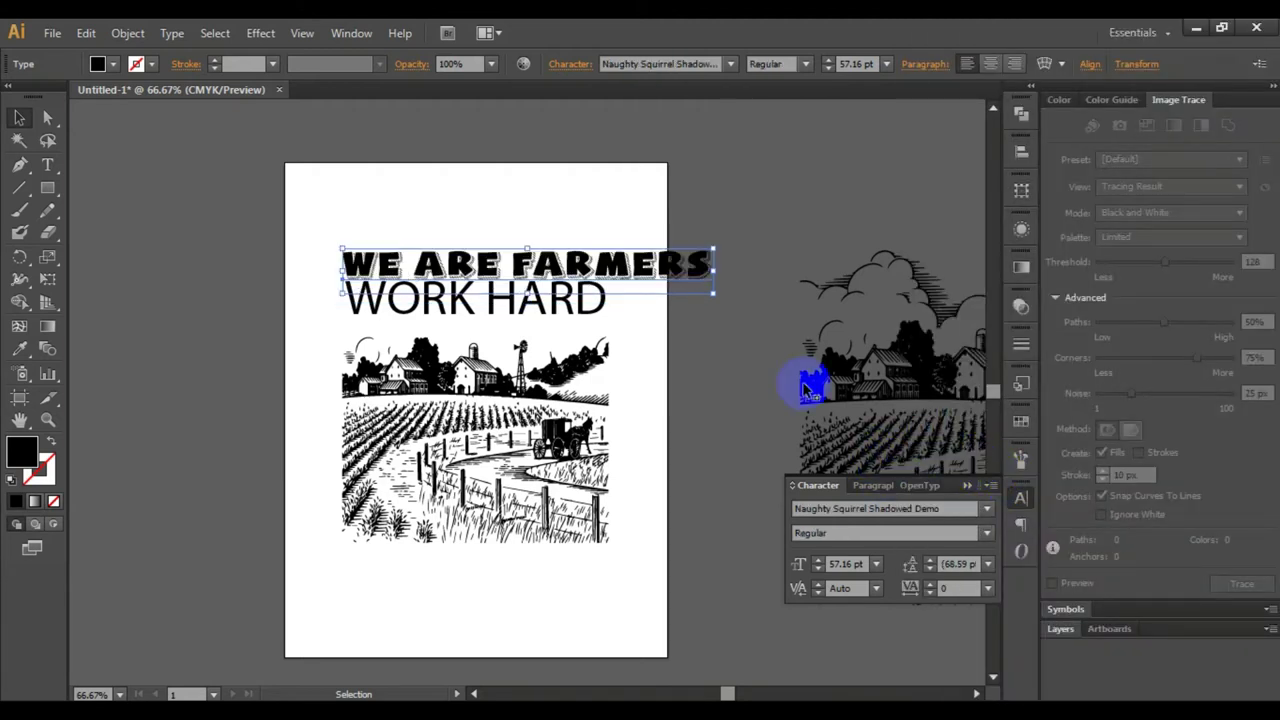
Resize the WE ARE FARMERS title to 46.66 pt so it spans WORK HARD's width.
left_click(597, 261)
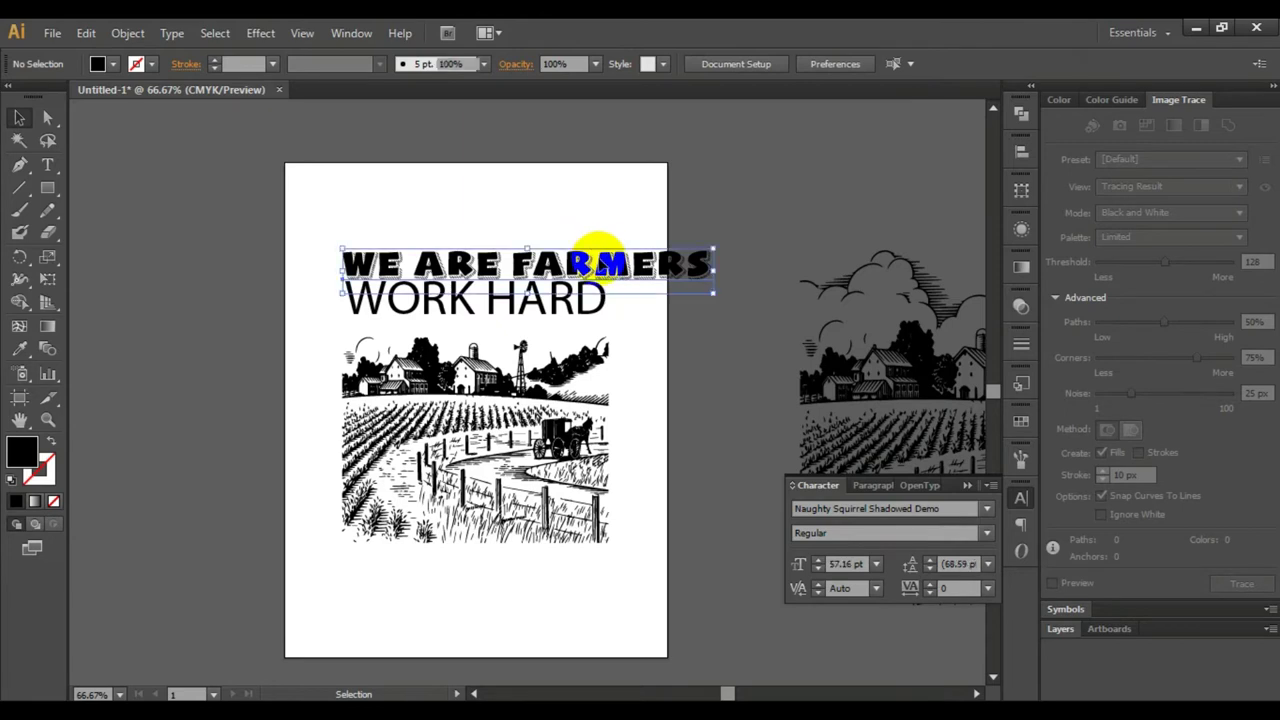
left_click_drag(710, 293, 570, 266)
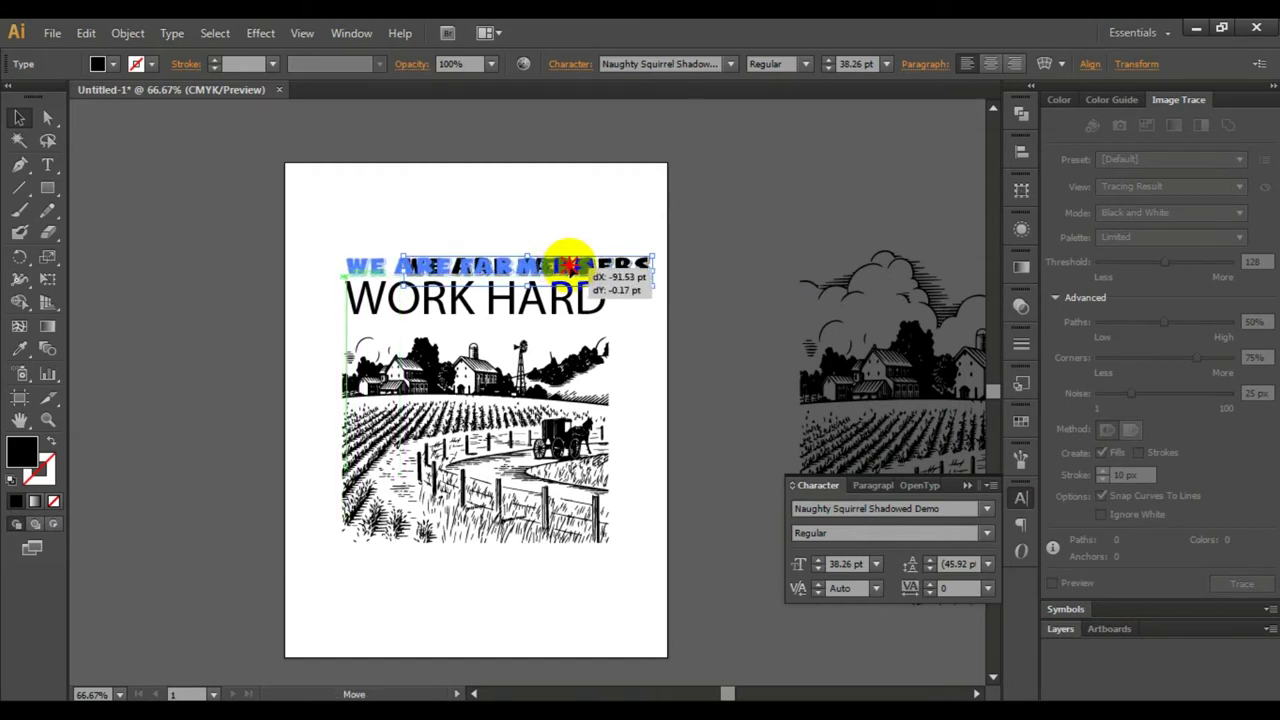
mouse_move(568, 266)
left_mouse_down()
mouse_move(612, 289)
mouse_move(586, 268)
mouse_move(624, 258)
mouse_move(612, 269)
left_mouse_up()
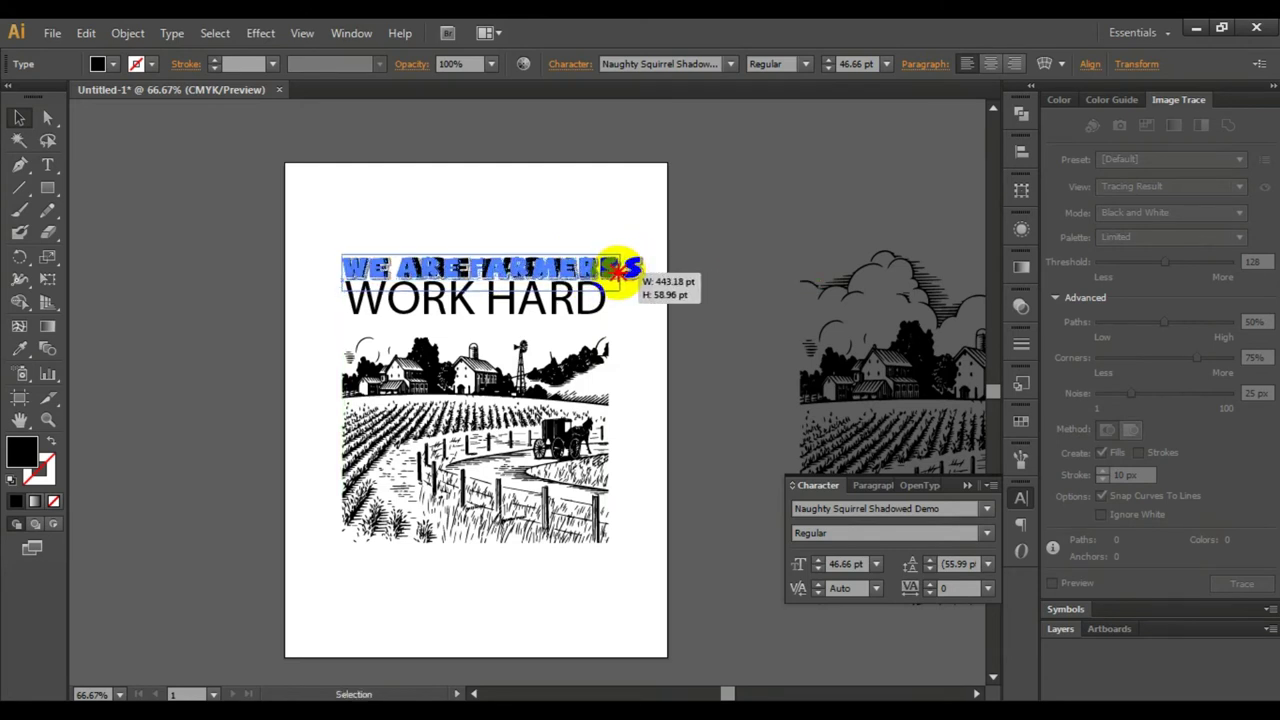
left_click_drag(612, 269, 608, 268)
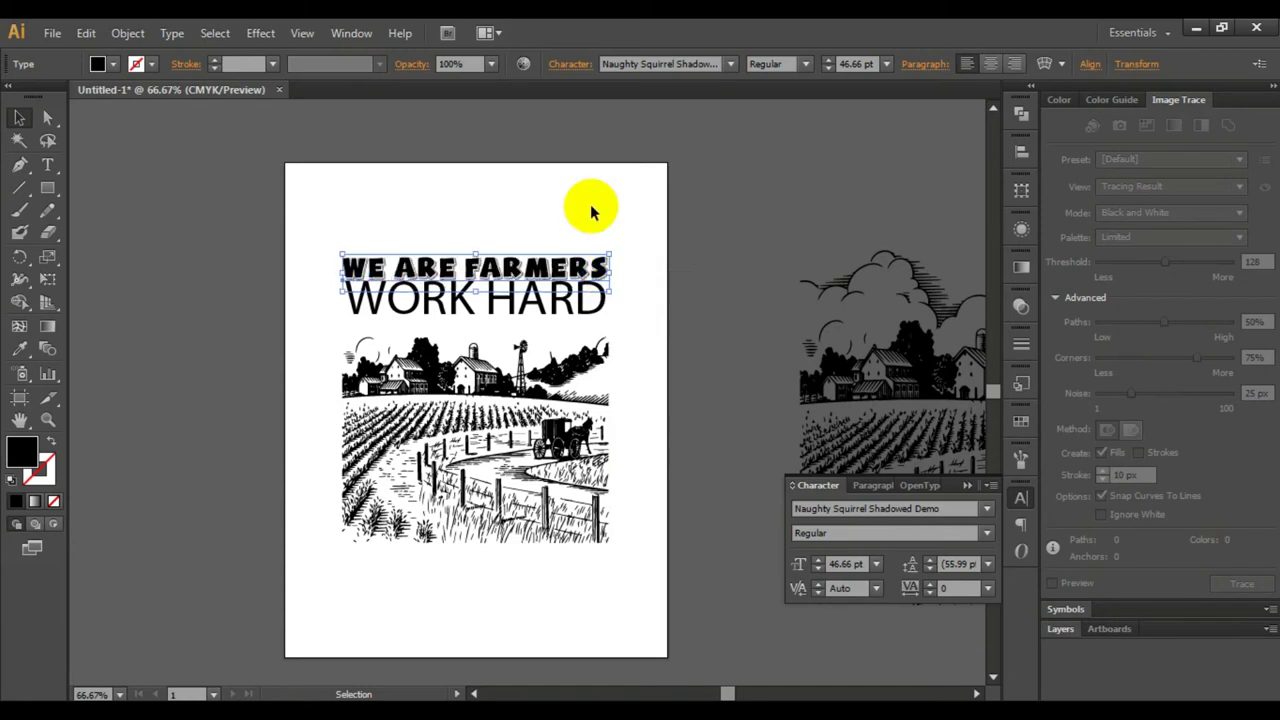
left_click(590, 204)
scroll(586, 240, "down", 1)
Try Naughty Squirrel Demo and Old English Text MT on the WORK HARD line.
left_click(575, 262)
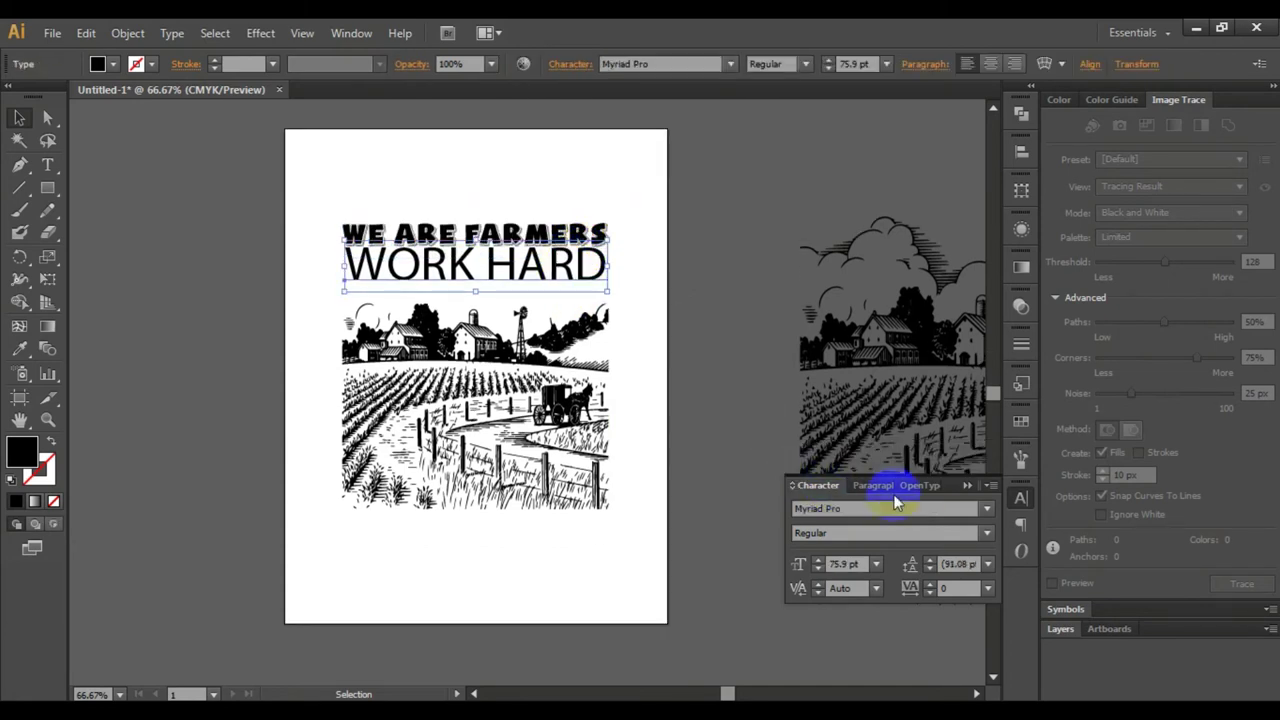
left_click(984, 510)
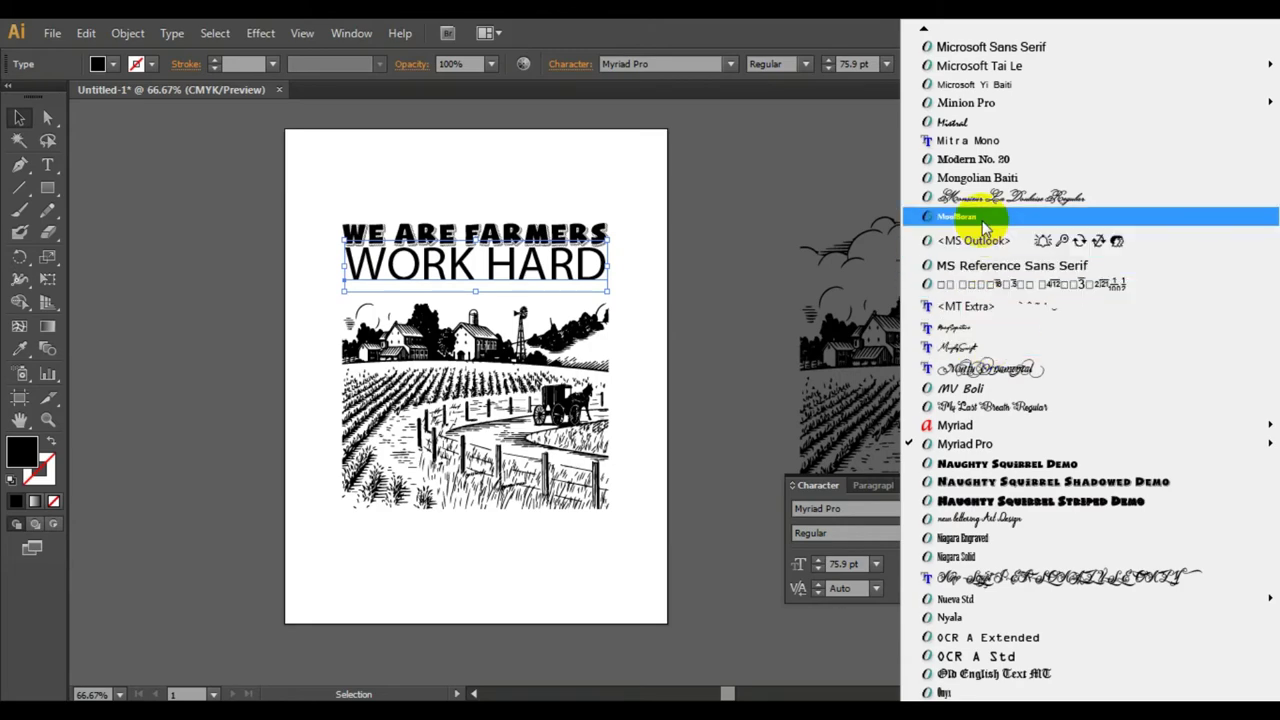
left_click(760, 693)
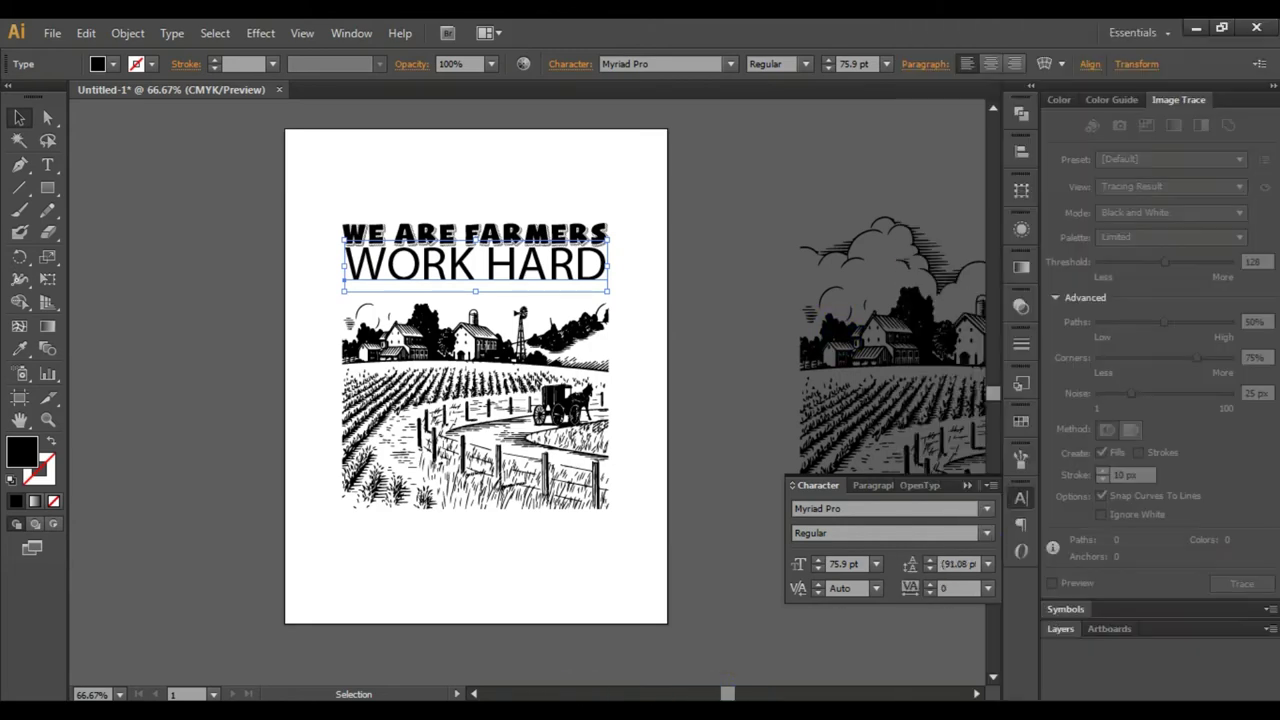
left_click(988, 512)
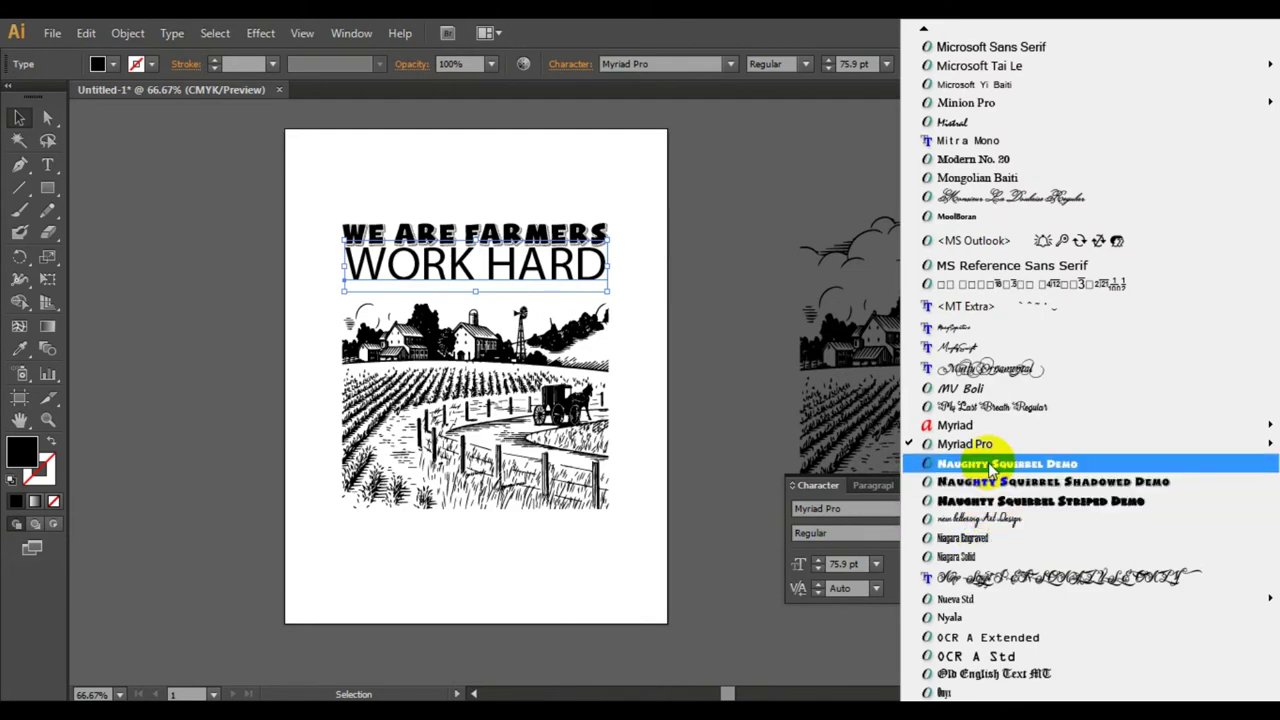
left_click(990, 466)
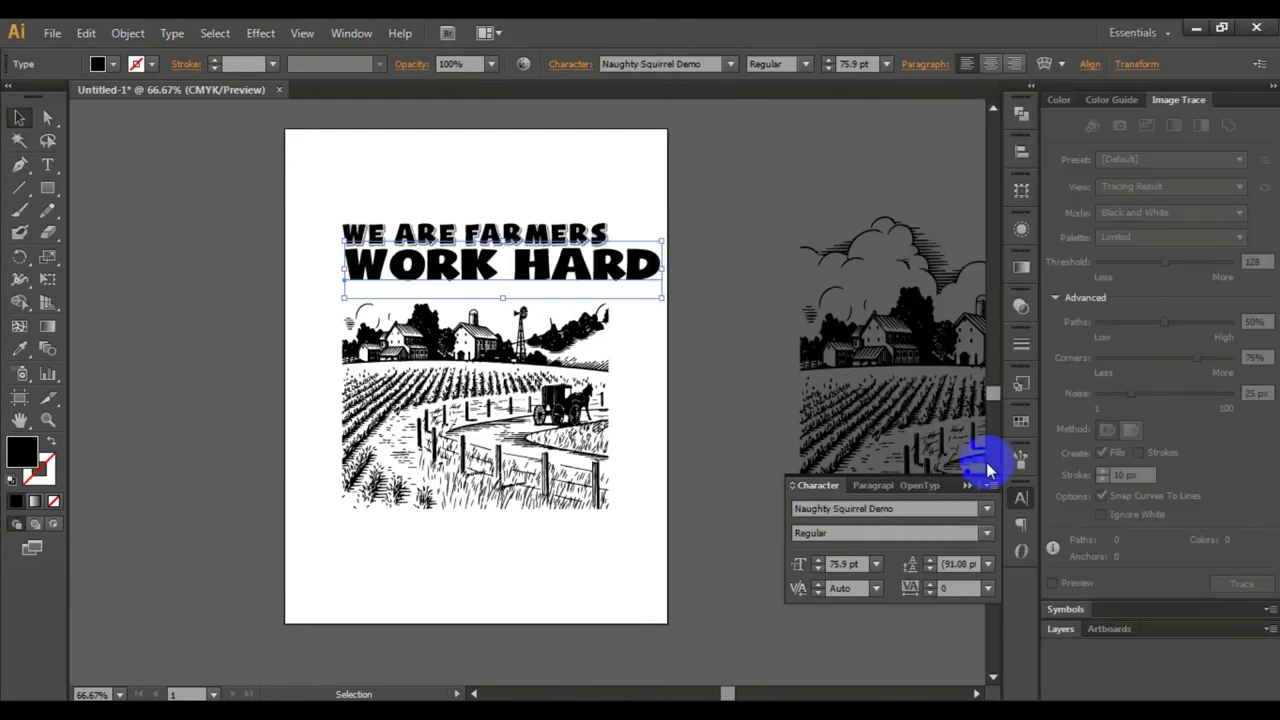
left_click(987, 514)
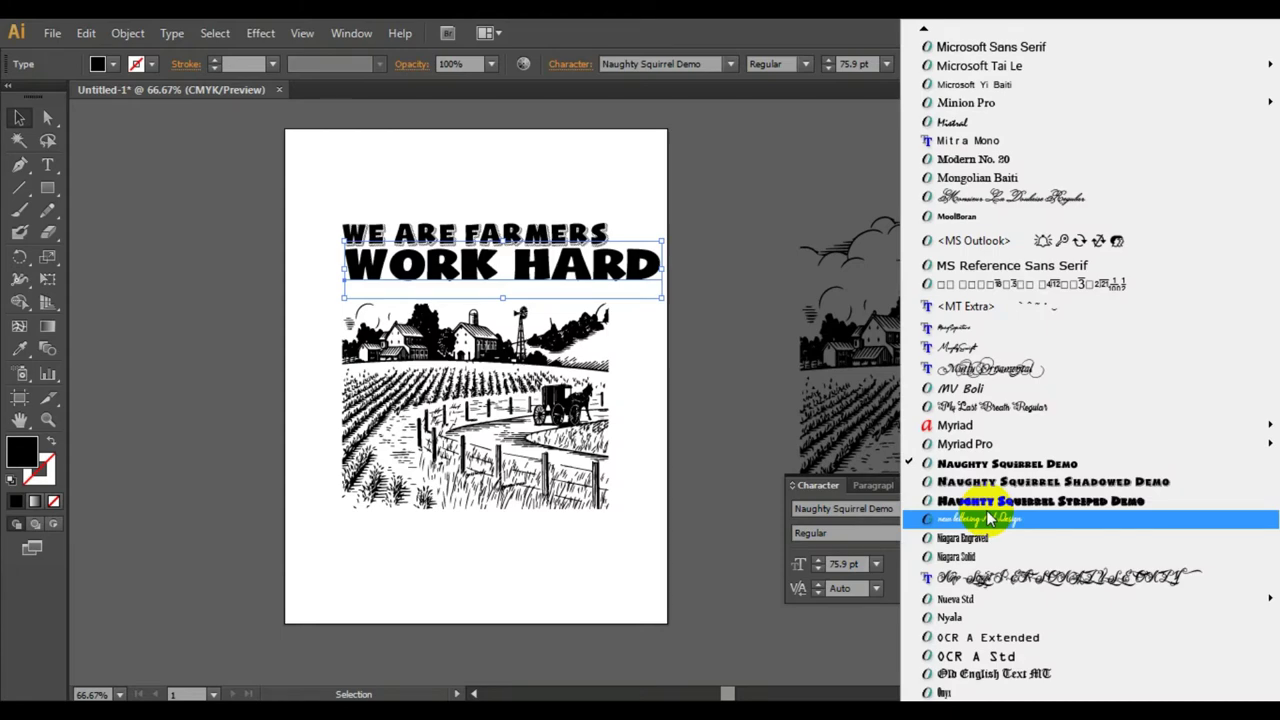
left_click(962, 676)
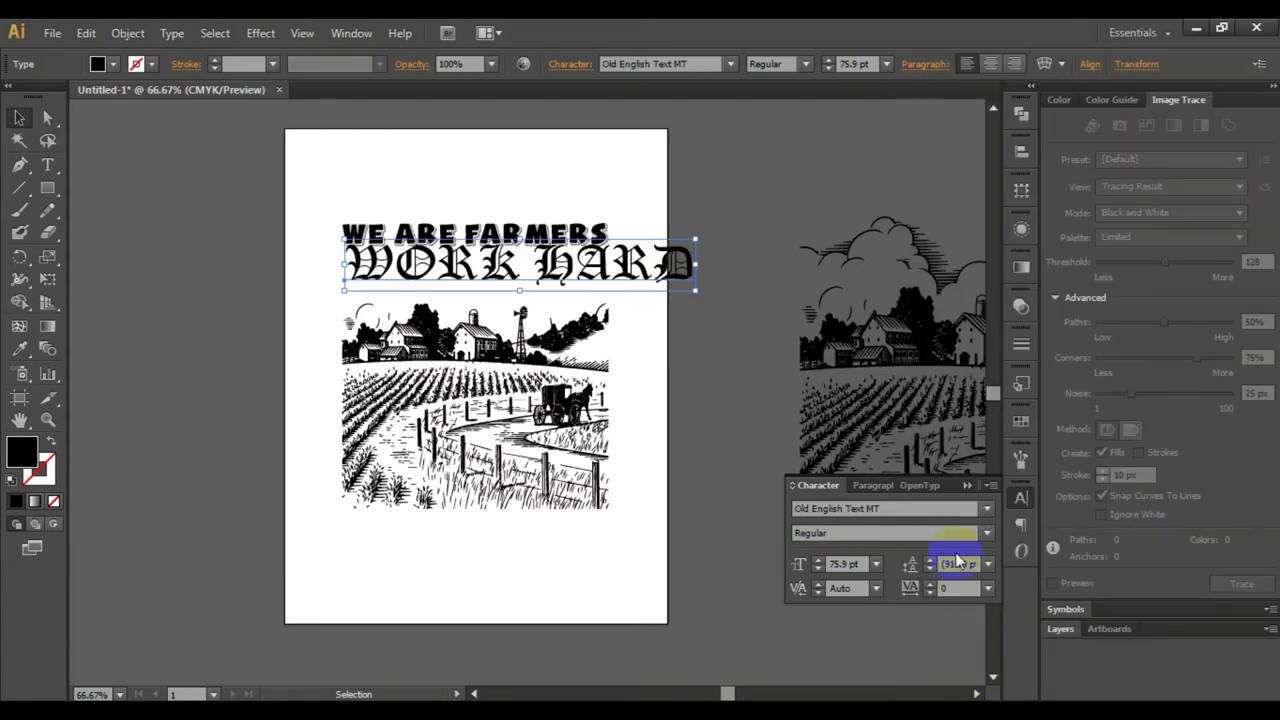
Try Papyrus on WORK HARD, then settle on Perpetua Titling MT Bold.
left_click(986, 510)
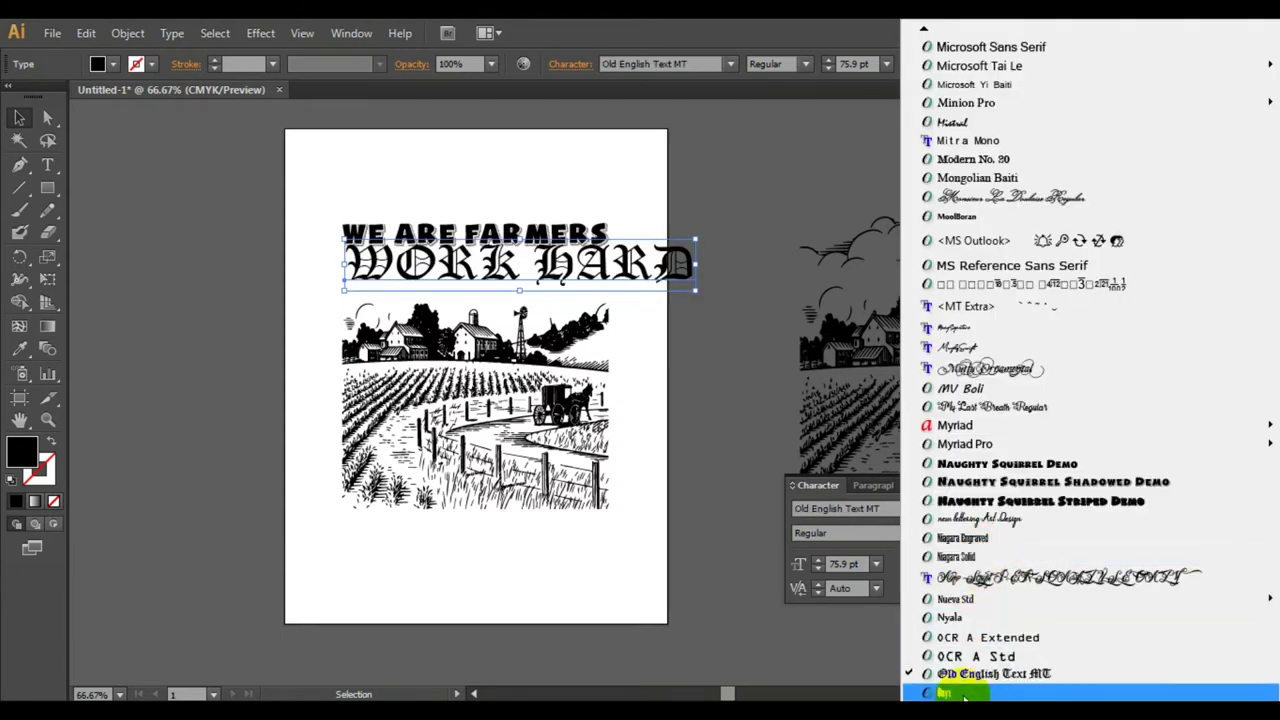
scroll(962, 696, "down", 1)
scroll(955, 690, "down", 1)
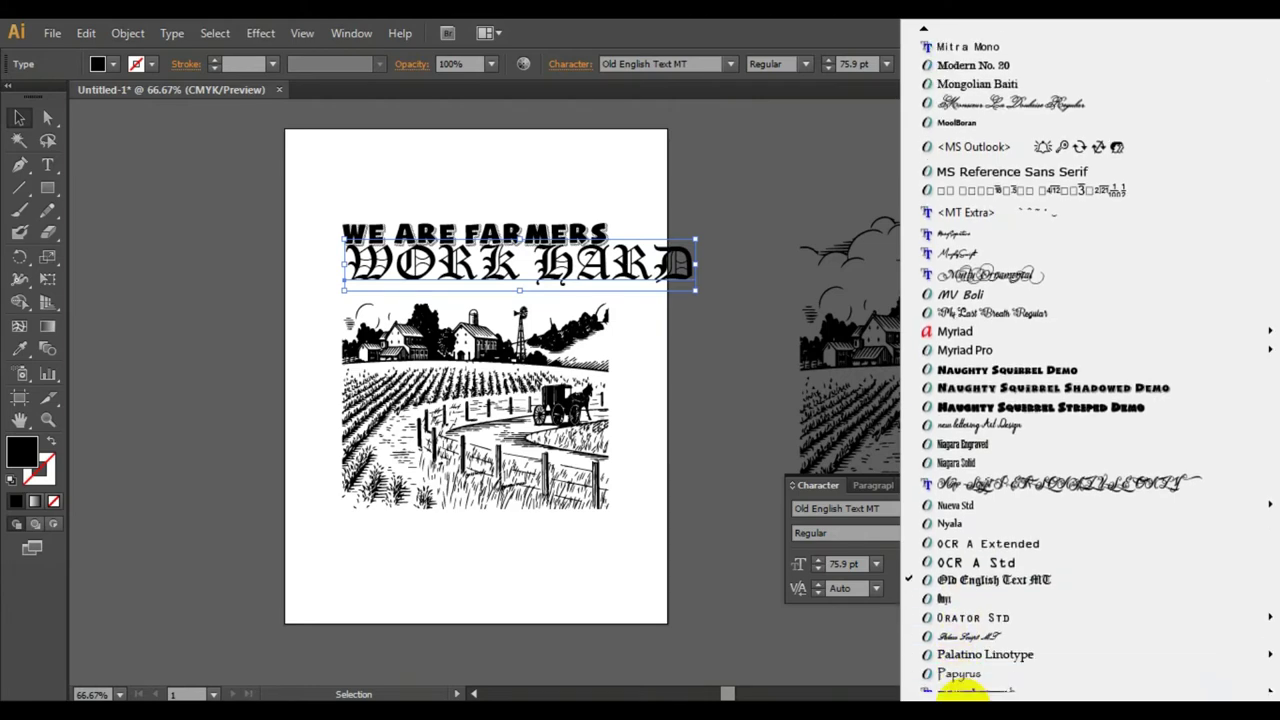
left_click(960, 675)
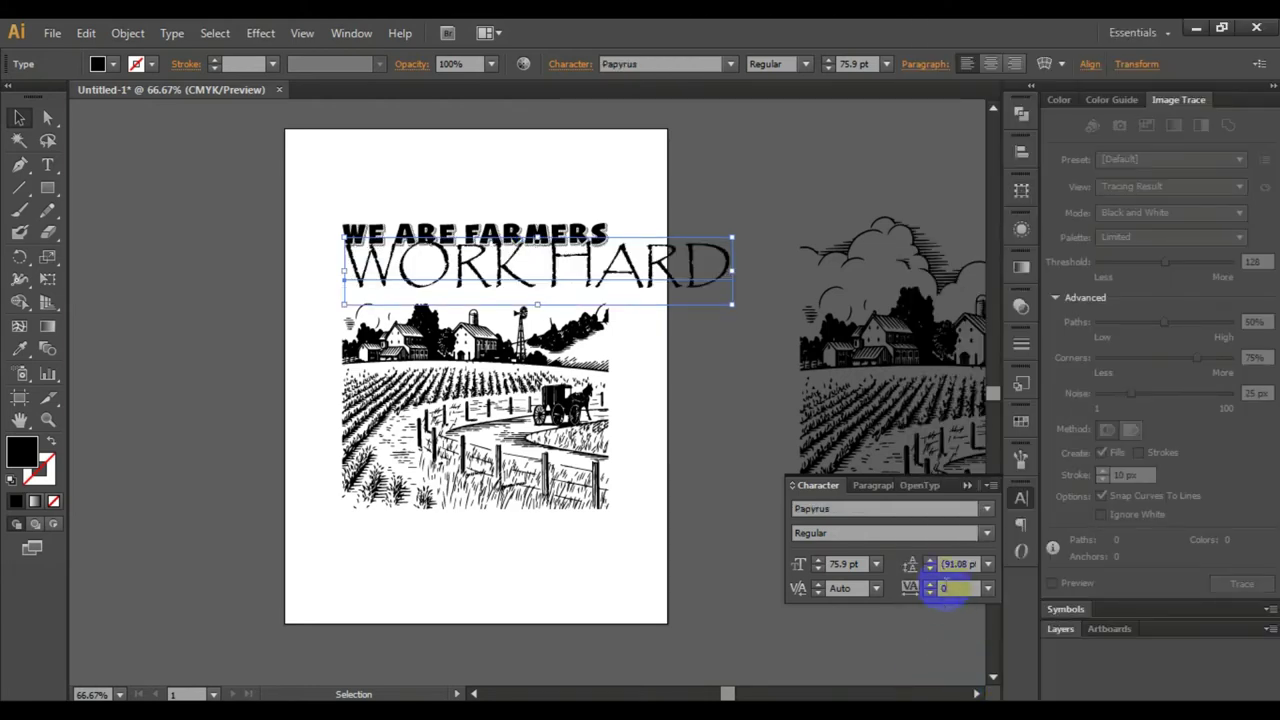
left_click(988, 510)
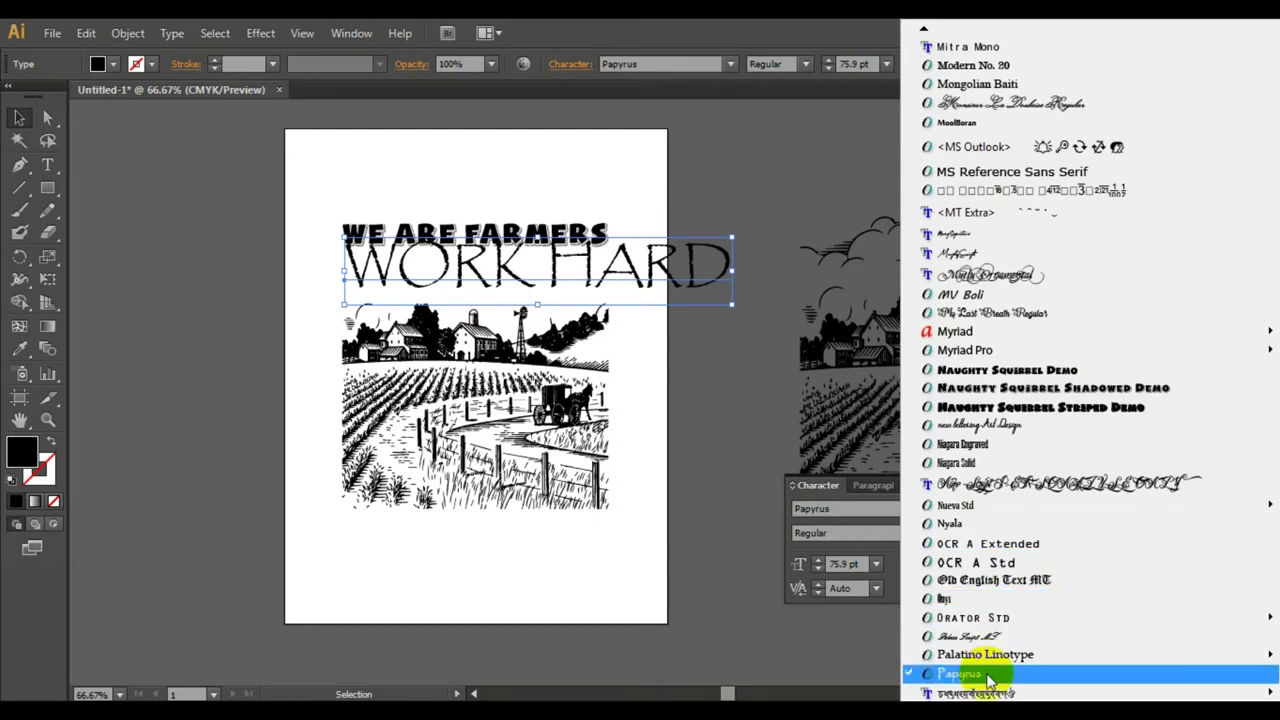
scroll(918, 690, "down", 2)
scroll(930, 693, "down", 1)
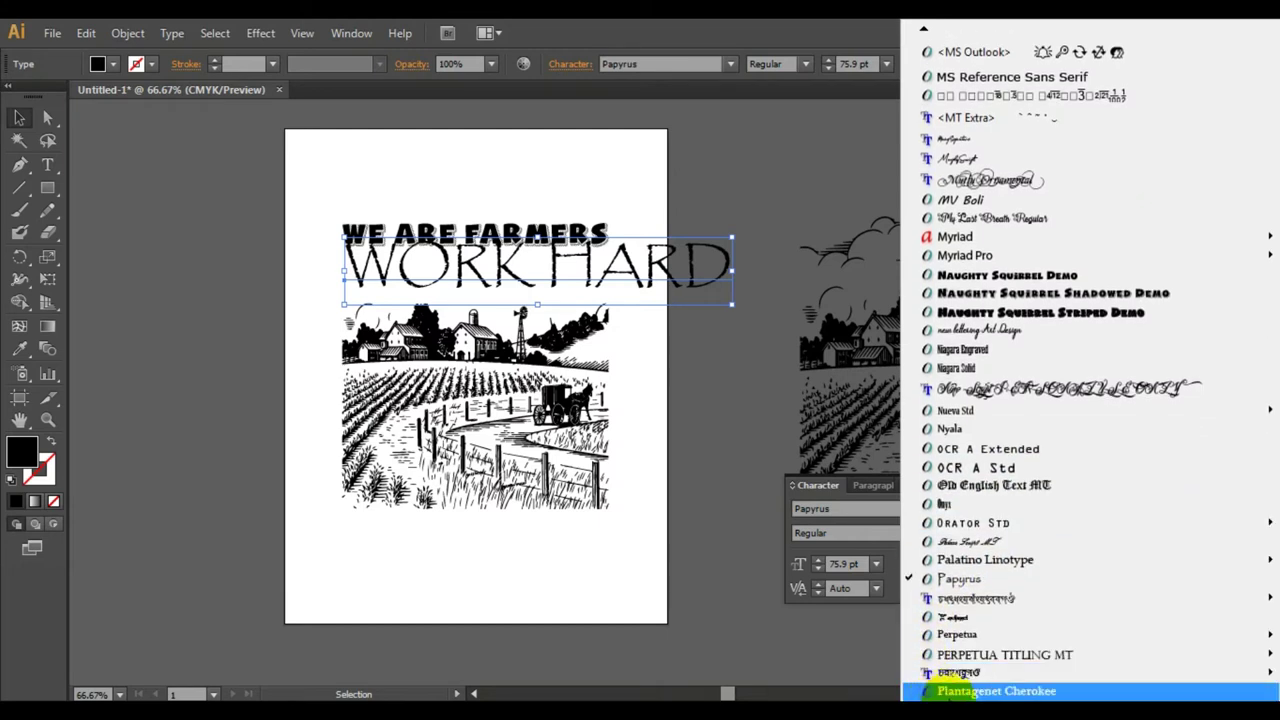
mouse_move(1005, 655)
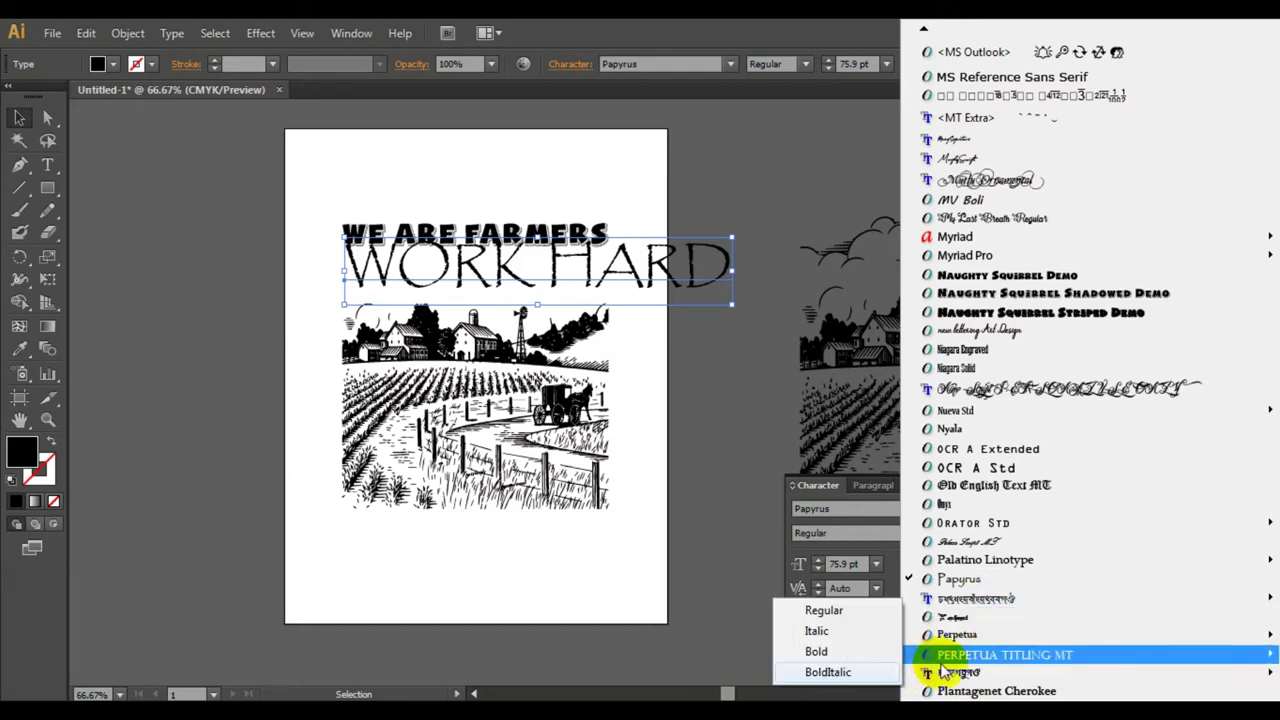
left_click(862, 677)
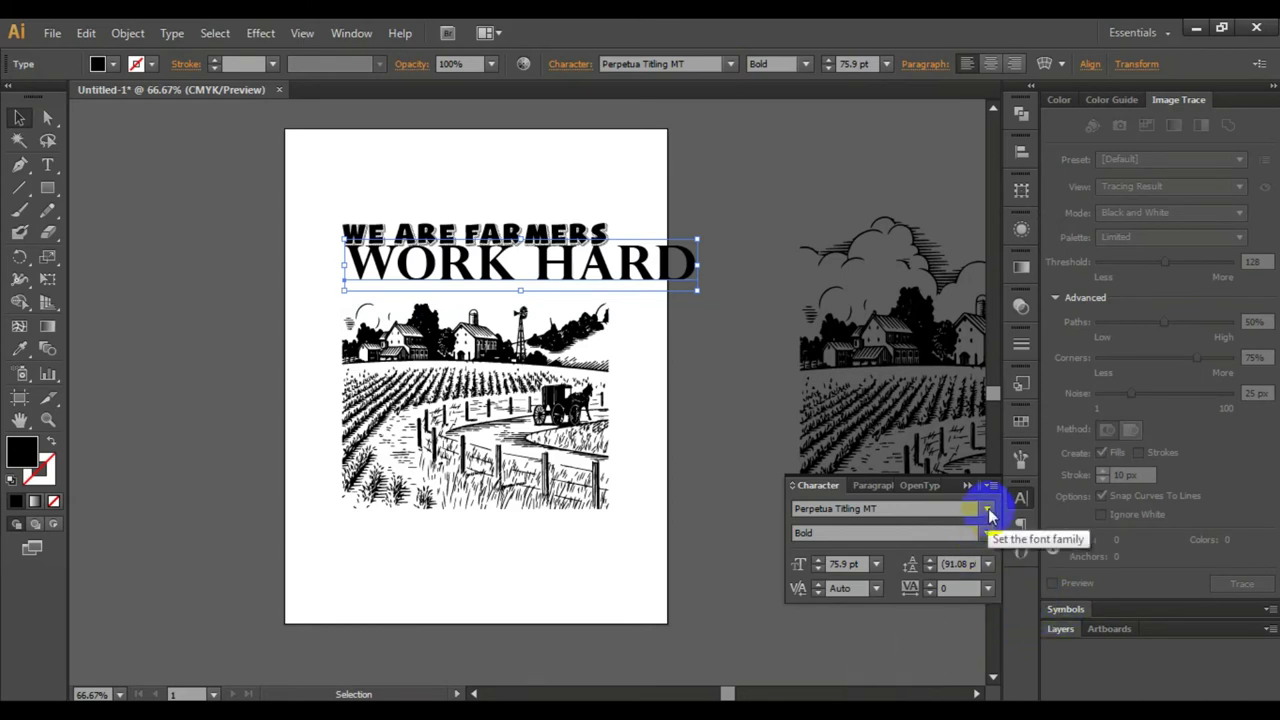
Scale WORK HARD down to 68.63 pt to match the title width and nudge it up.
left_click(732, 207)
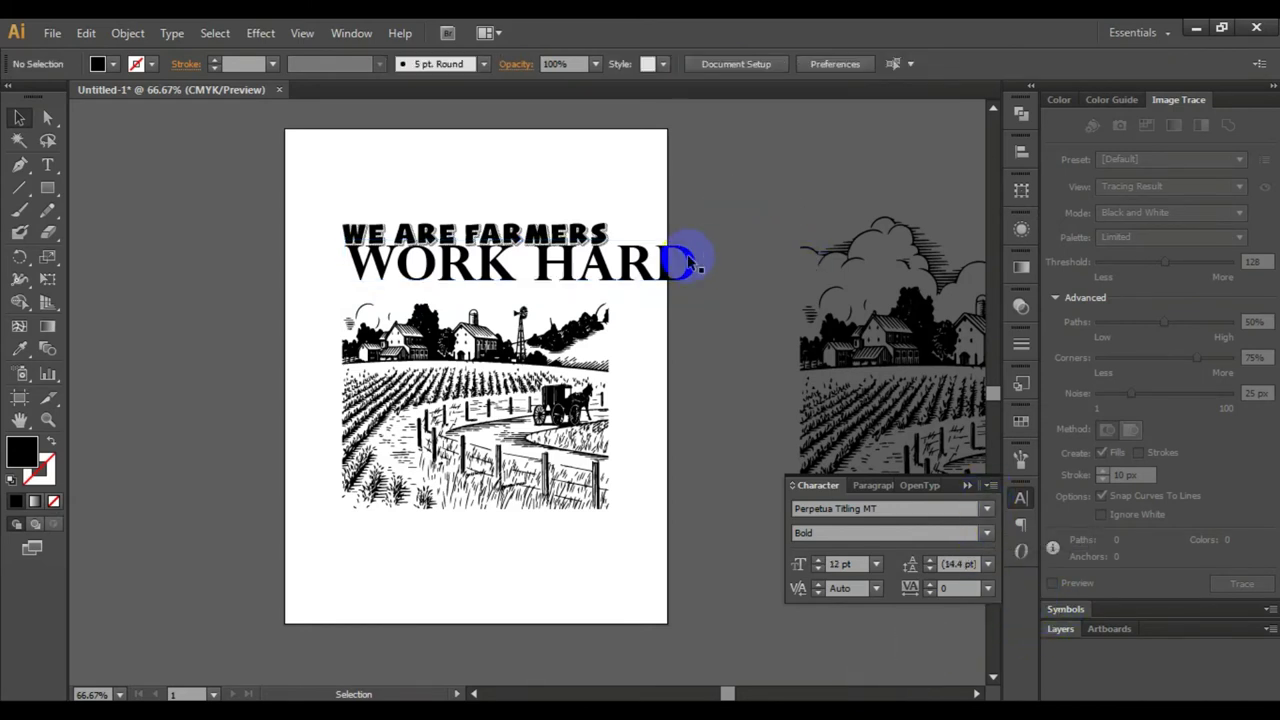
left_click(688, 264)
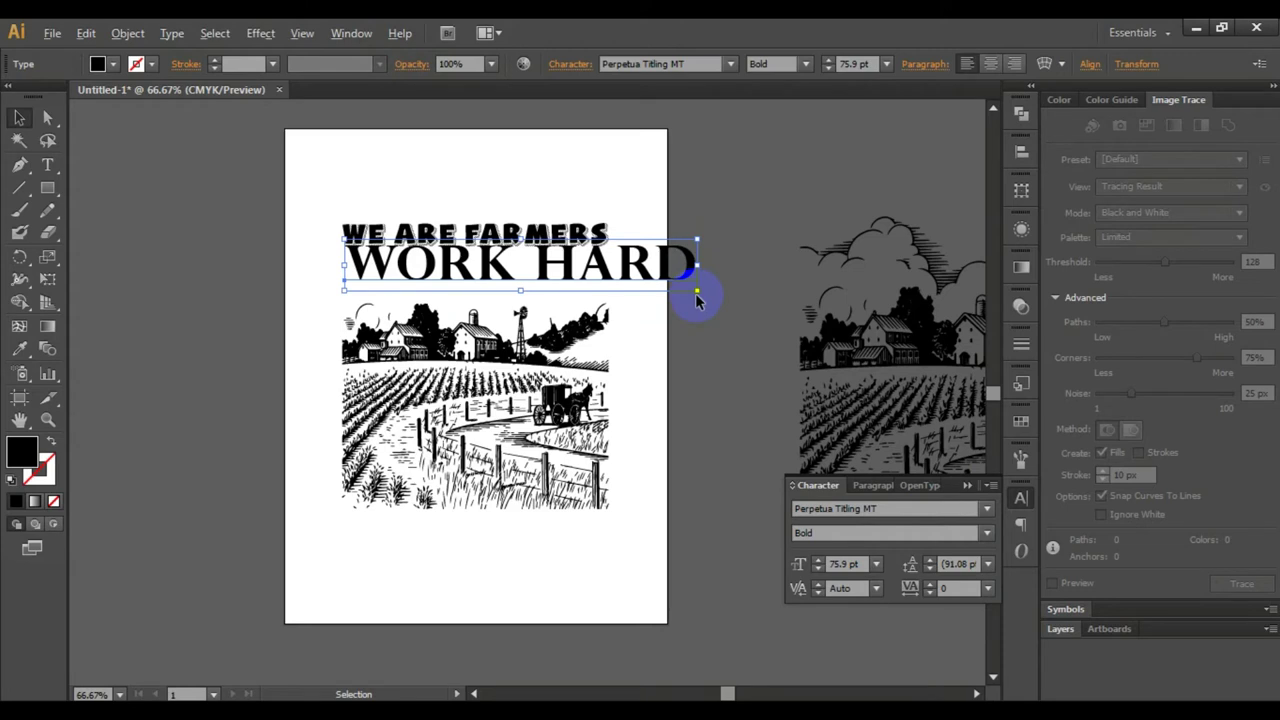
mouse_move(697, 293)
left_mouse_down()
mouse_move(660, 287)
mouse_move(650, 271)
mouse_move(610, 280)
left_mouse_up()
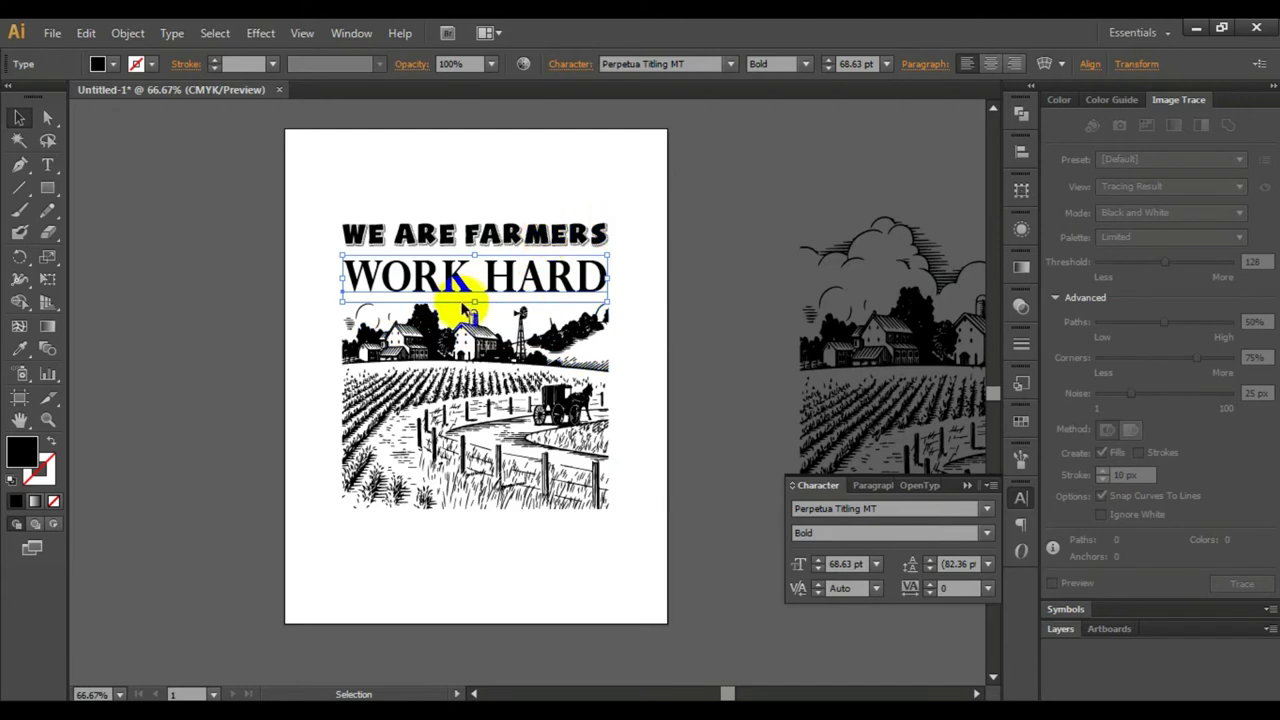
left_click_drag(474, 300, 470, 298)
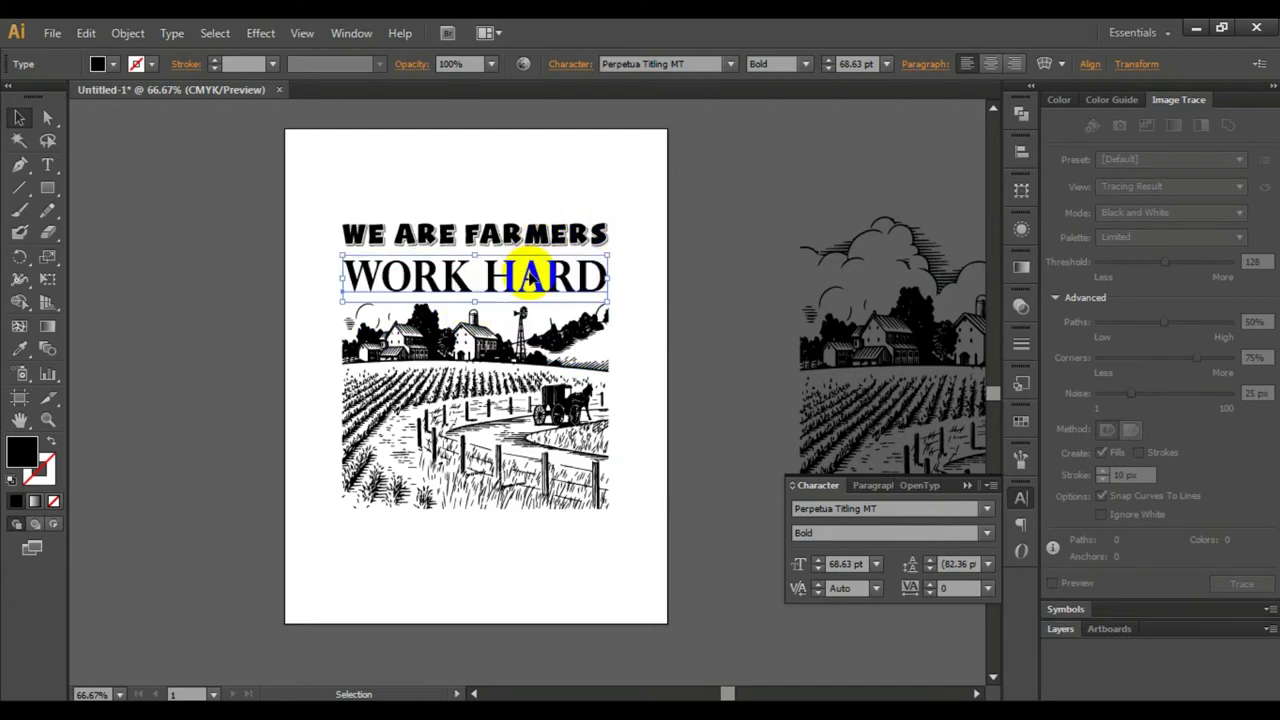
key("Up")
key("Up")
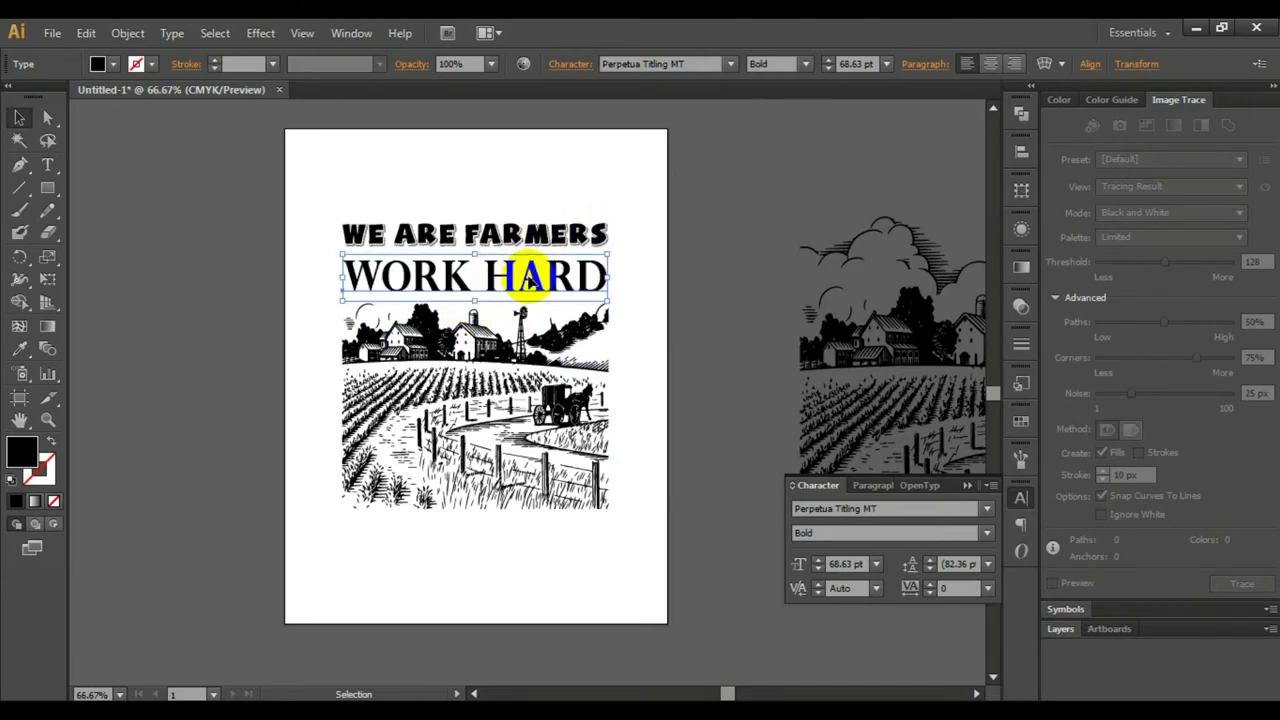
key("Up")
key("Up")
key("Up")
key("Up")
key("Up")
key("Up")
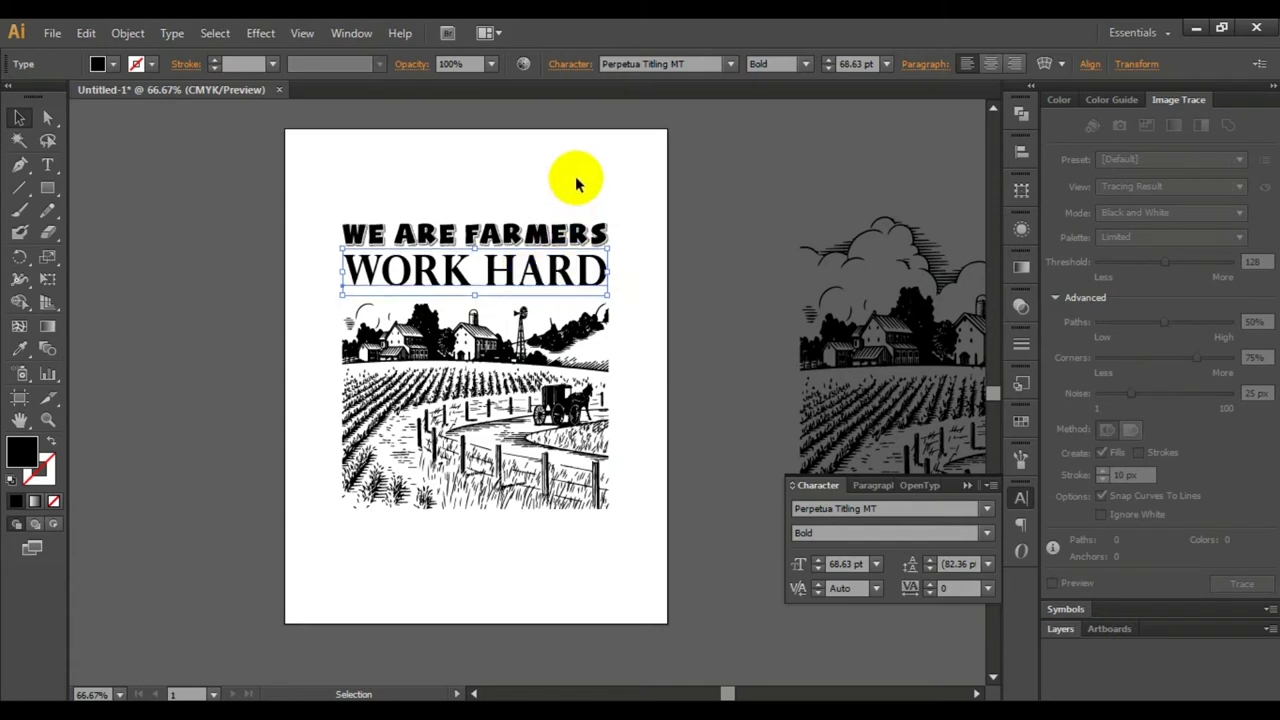
left_click(576, 172)
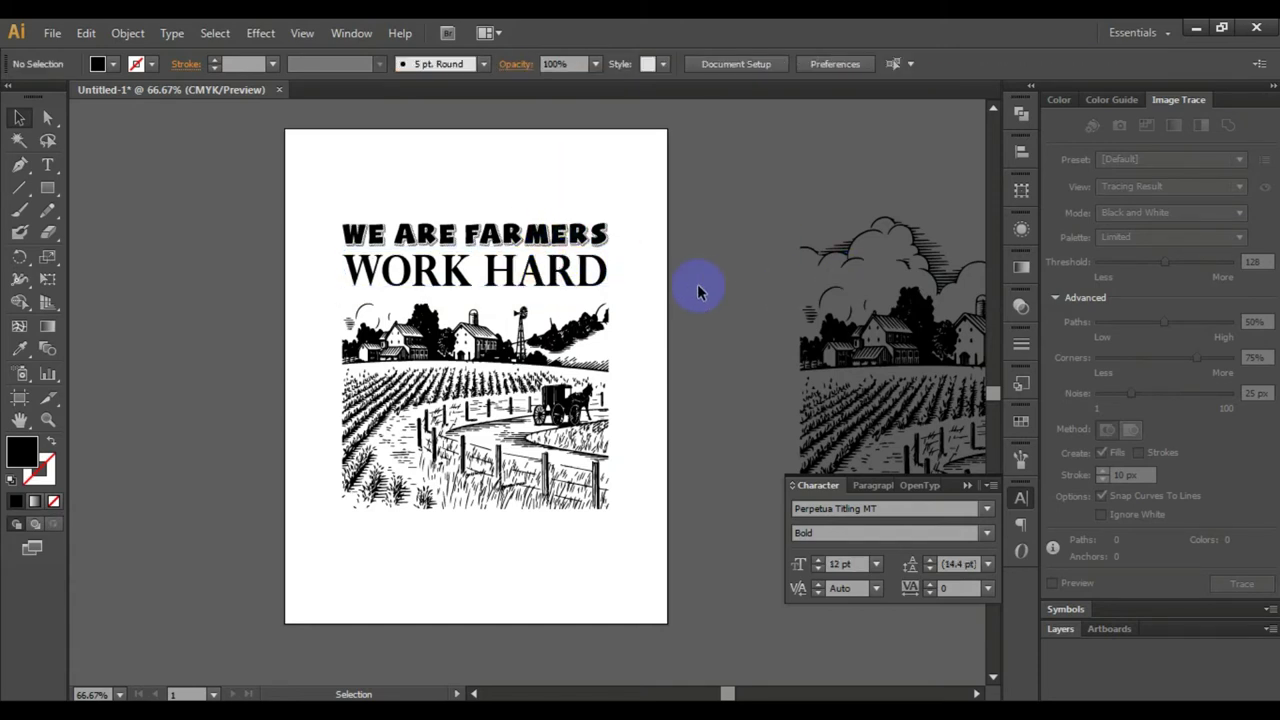
Apply an Arc Lower warp to WORK HARD with live preview enabled.
left_click(967, 487)
left_click(572, 271)
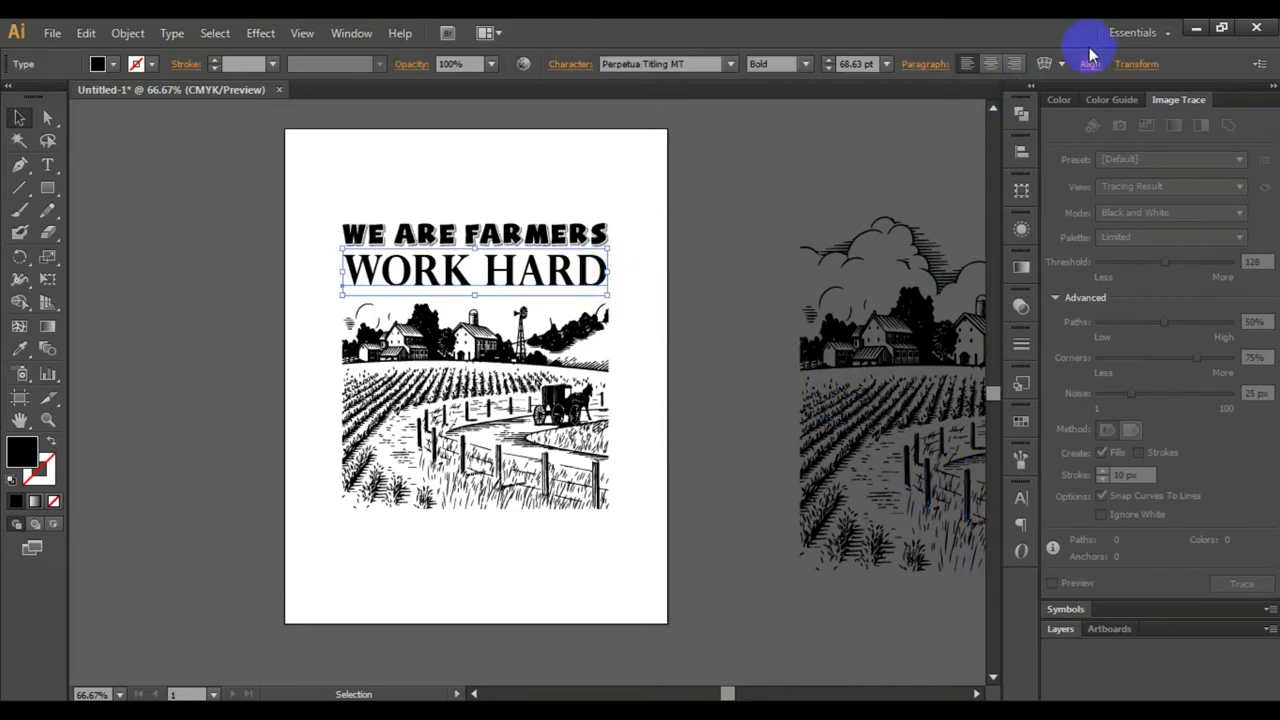
left_click(1044, 63)
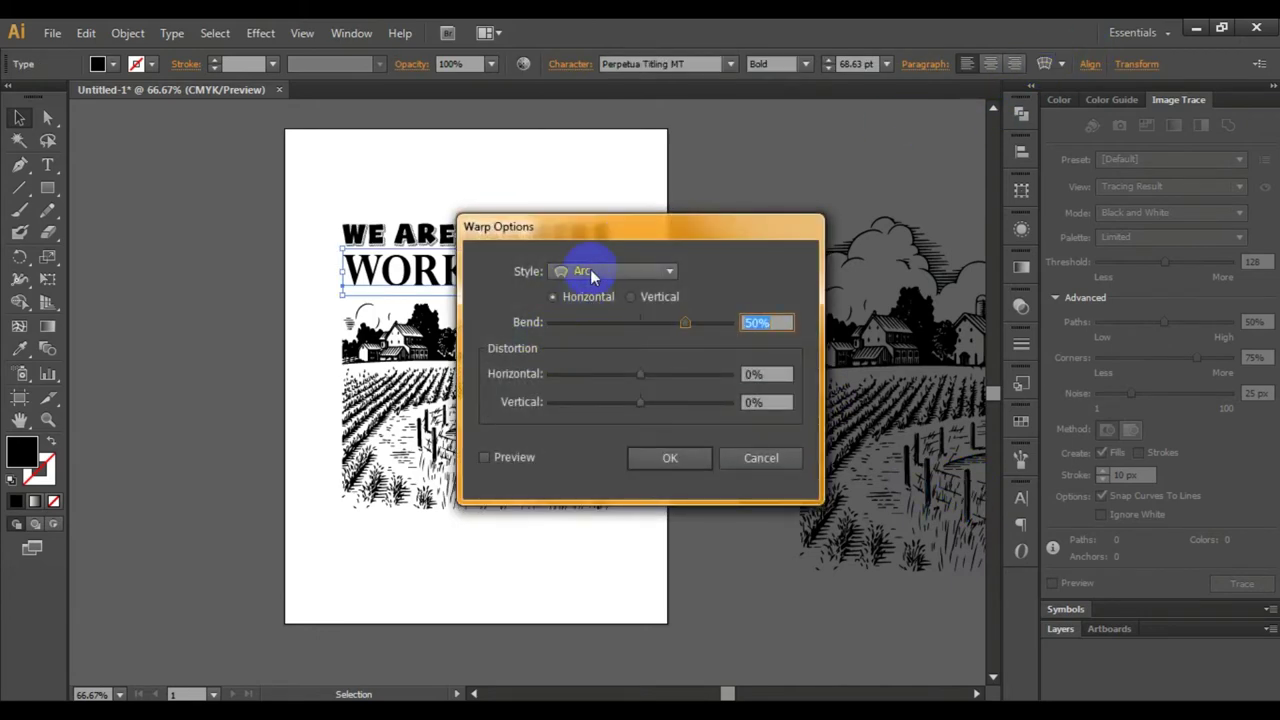
left_click(590, 269)
left_click(596, 308)
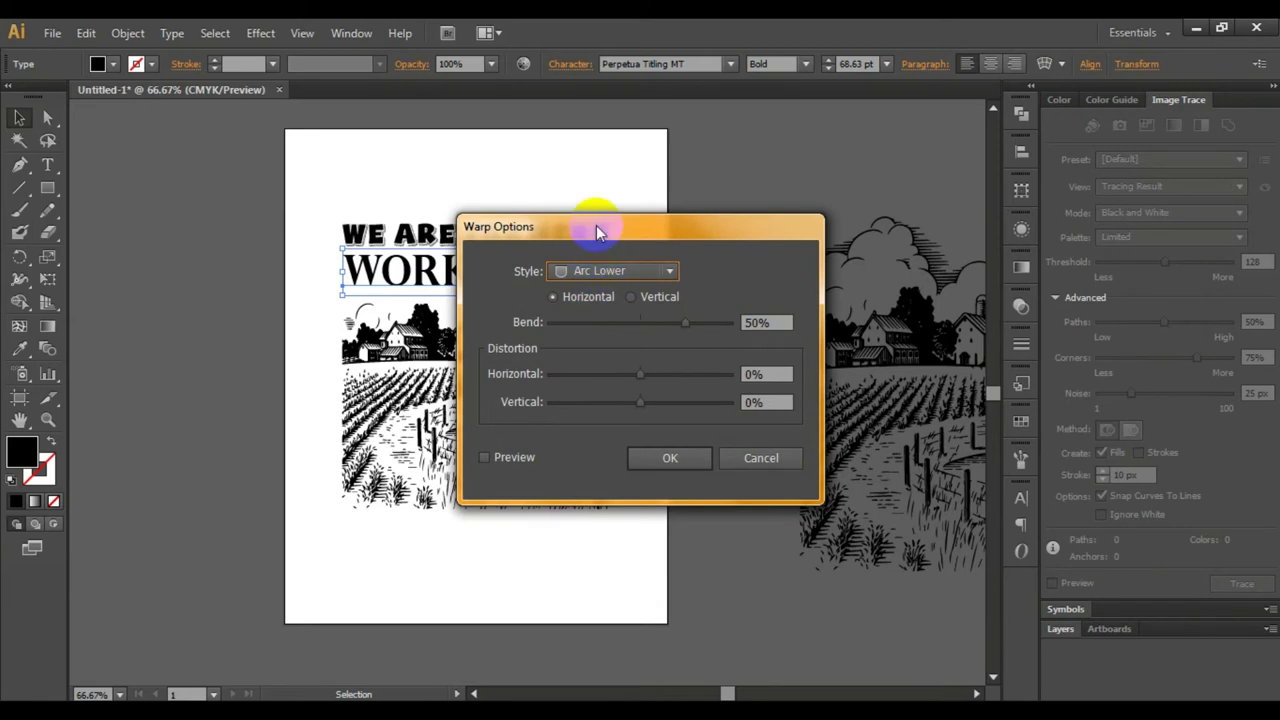
left_click_drag(596, 229, 865, 173)
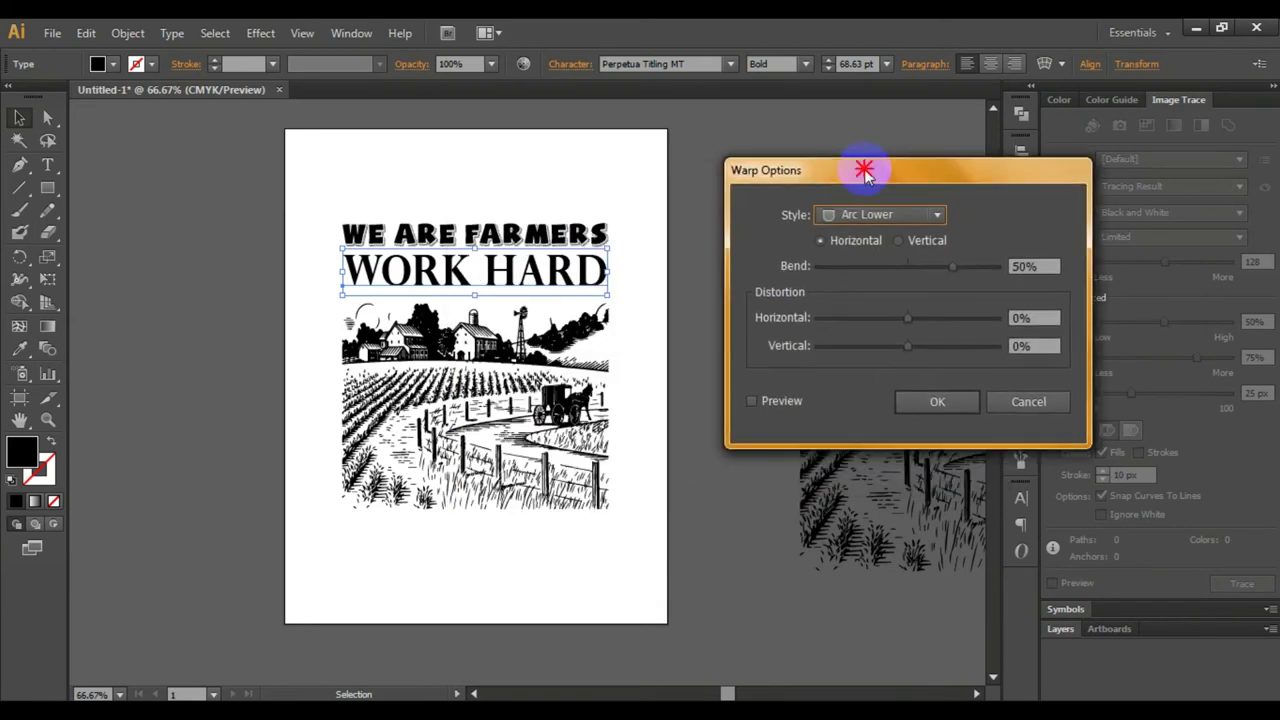
left_click(753, 401)
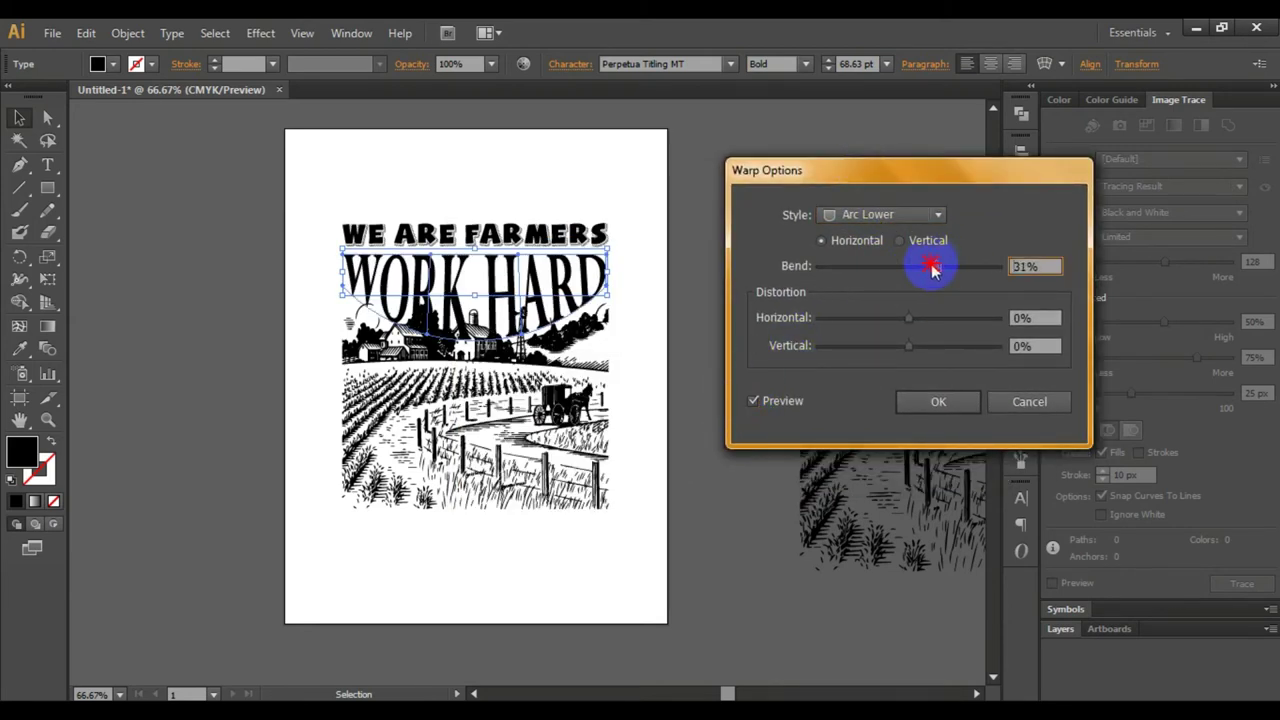
Set the horizontal warp to -10% bend and -2% horizontal distortion, then apply it.
left_click_drag(931, 268, 896, 268)
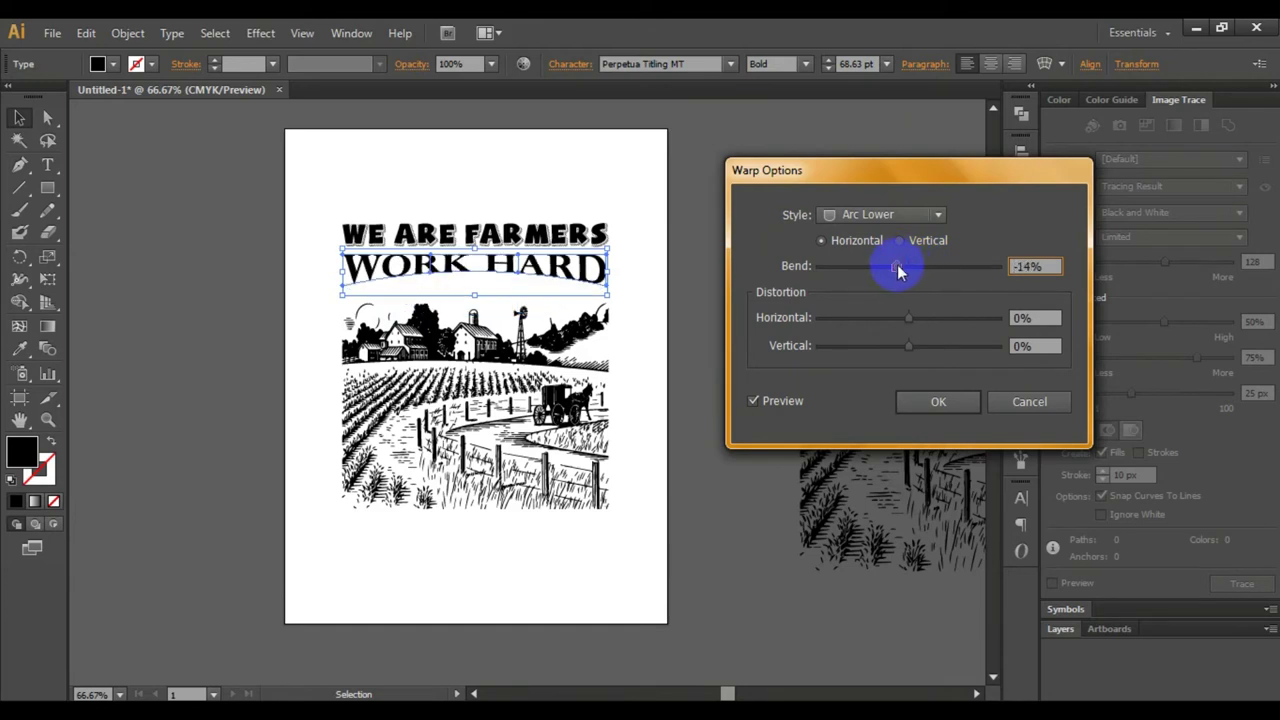
mouse_move(908, 317)
left_mouse_down()
mouse_move(897, 316)
mouse_move(909, 348)
left_mouse_up()
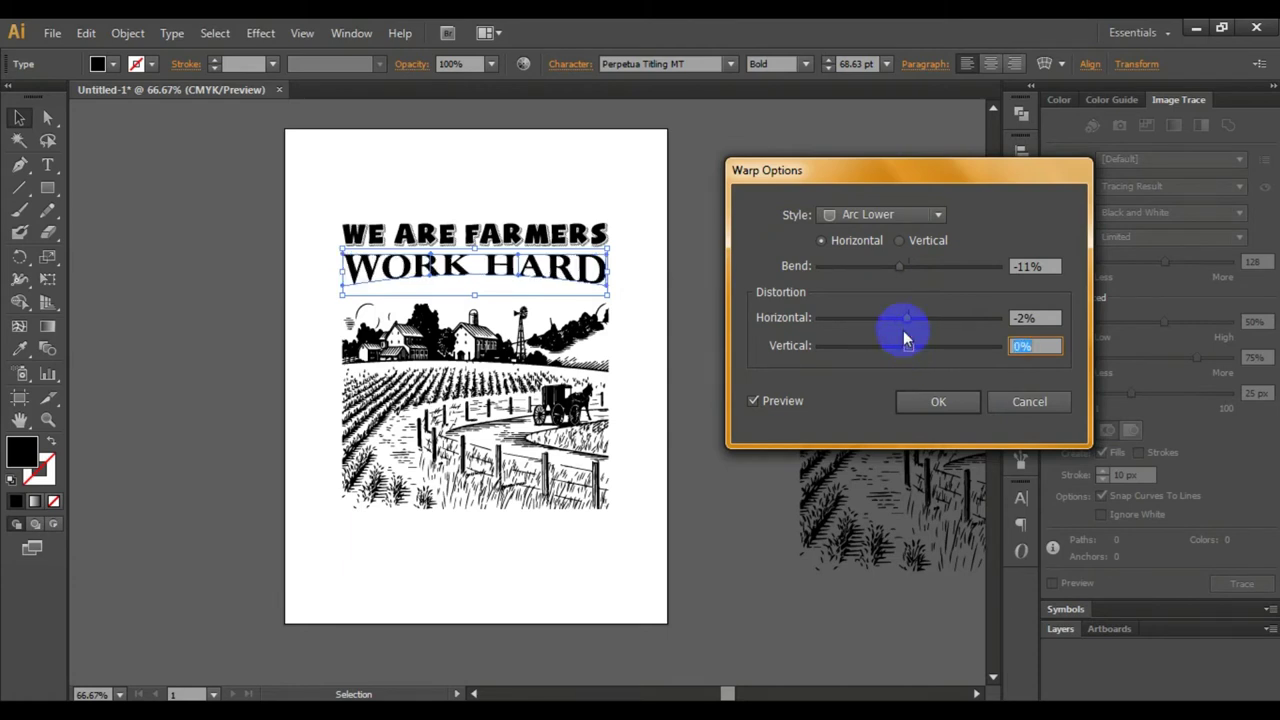
left_click_drag(899, 268, 893, 268)
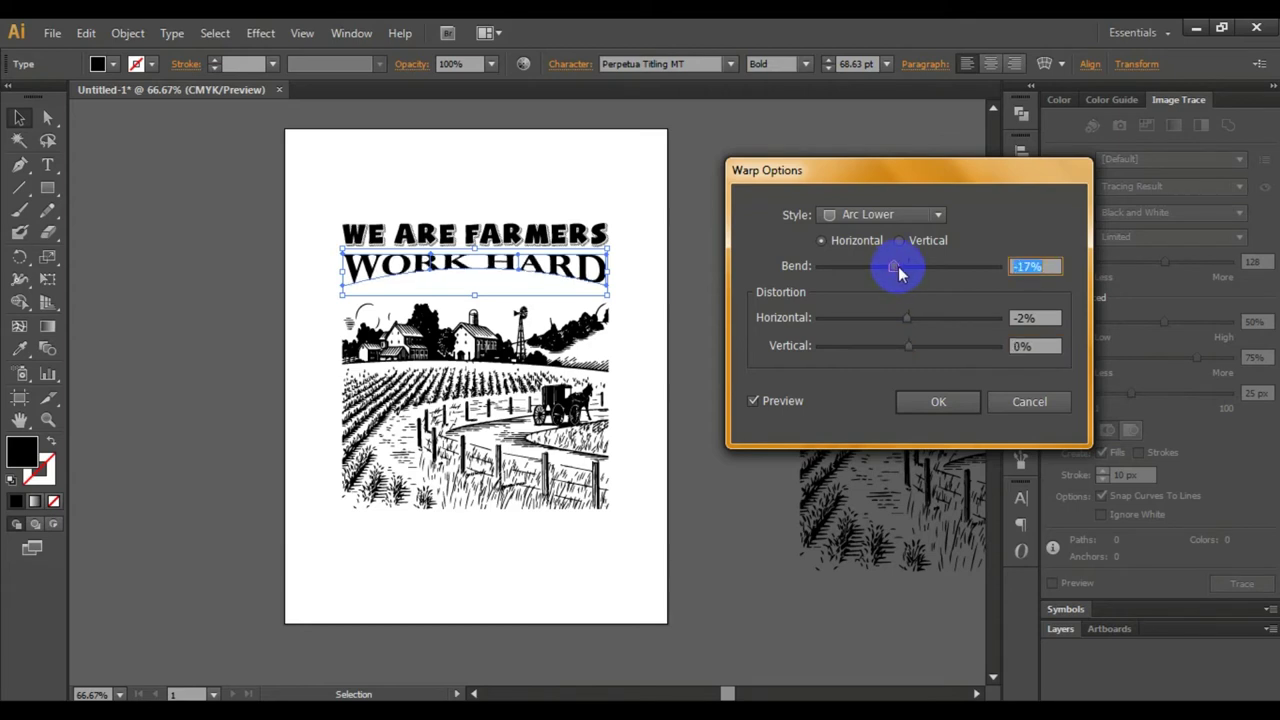
left_click(899, 241)
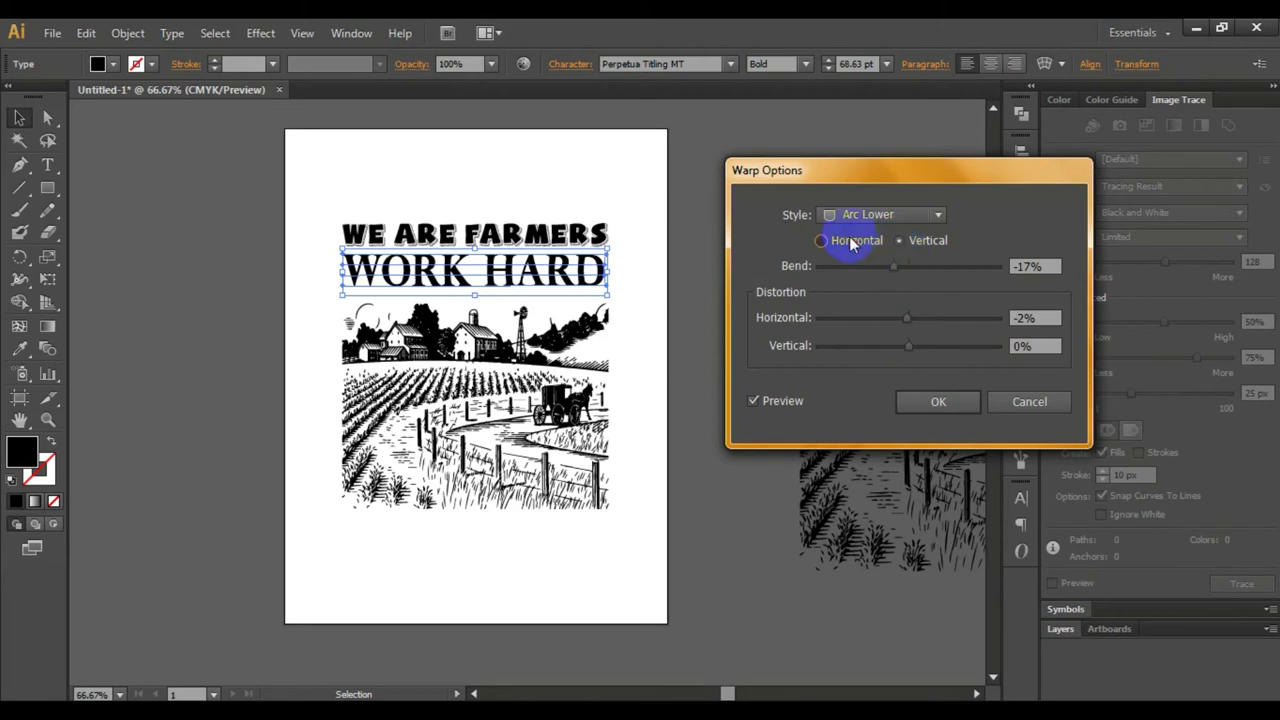
left_click(851, 242)
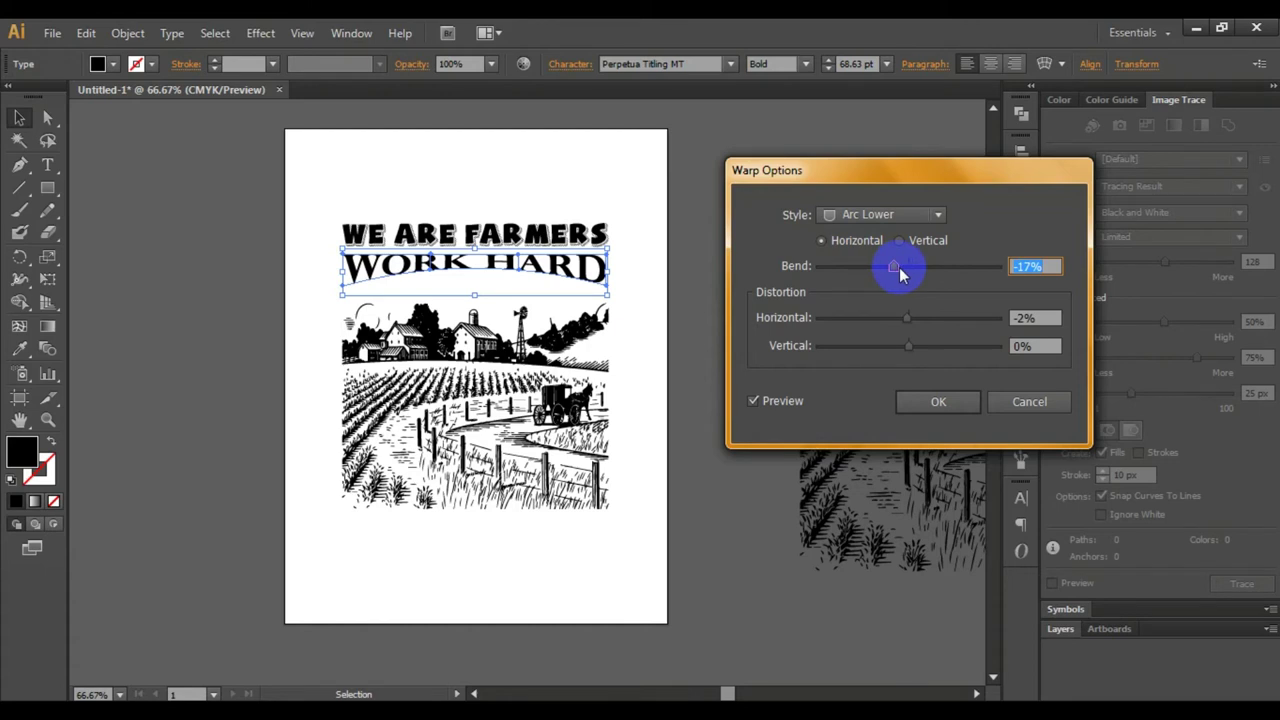
left_click(899, 267)
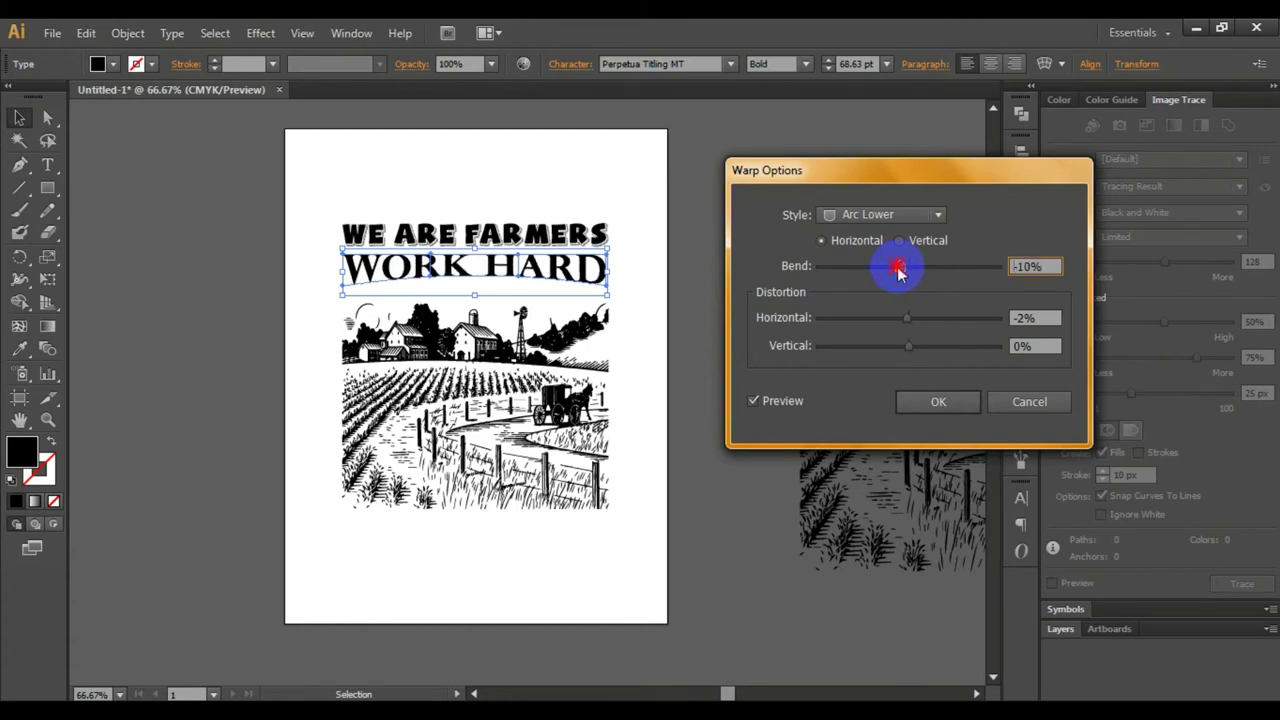
left_click(936, 403)
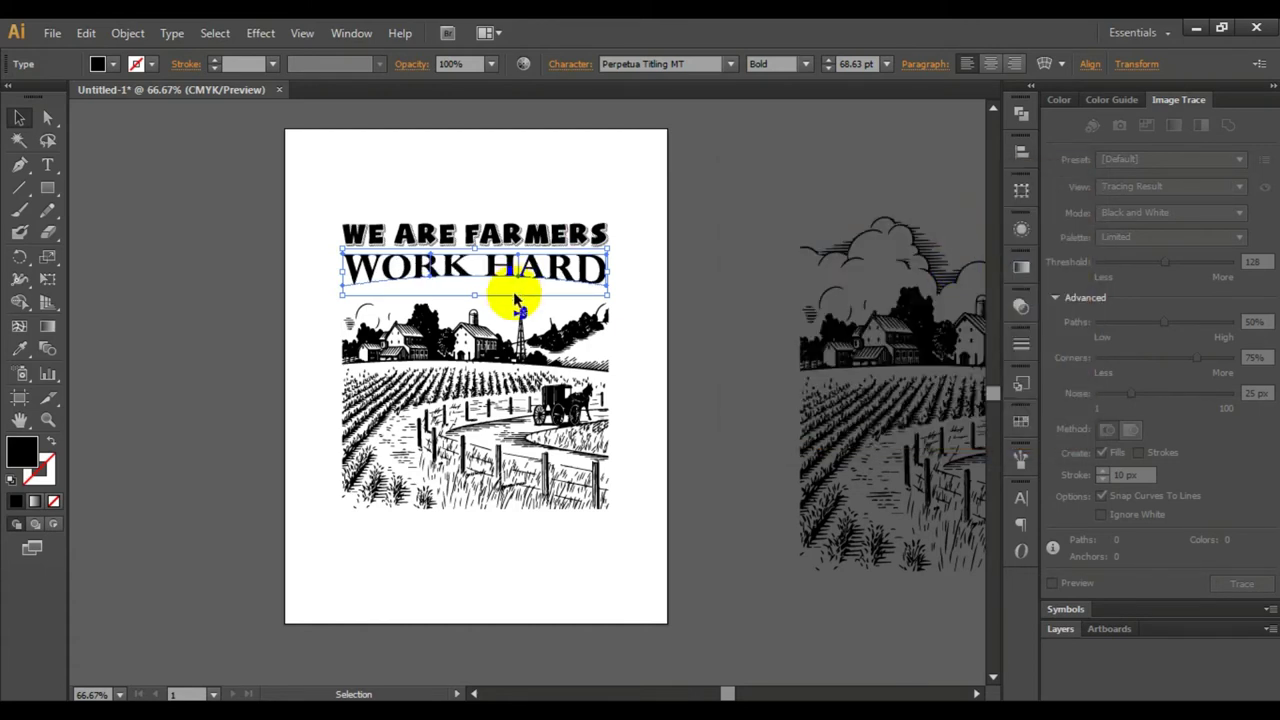
Move WORK HARD and WE ARE FARMERS down together, closer to the farm engraving.
left_click(523, 171)
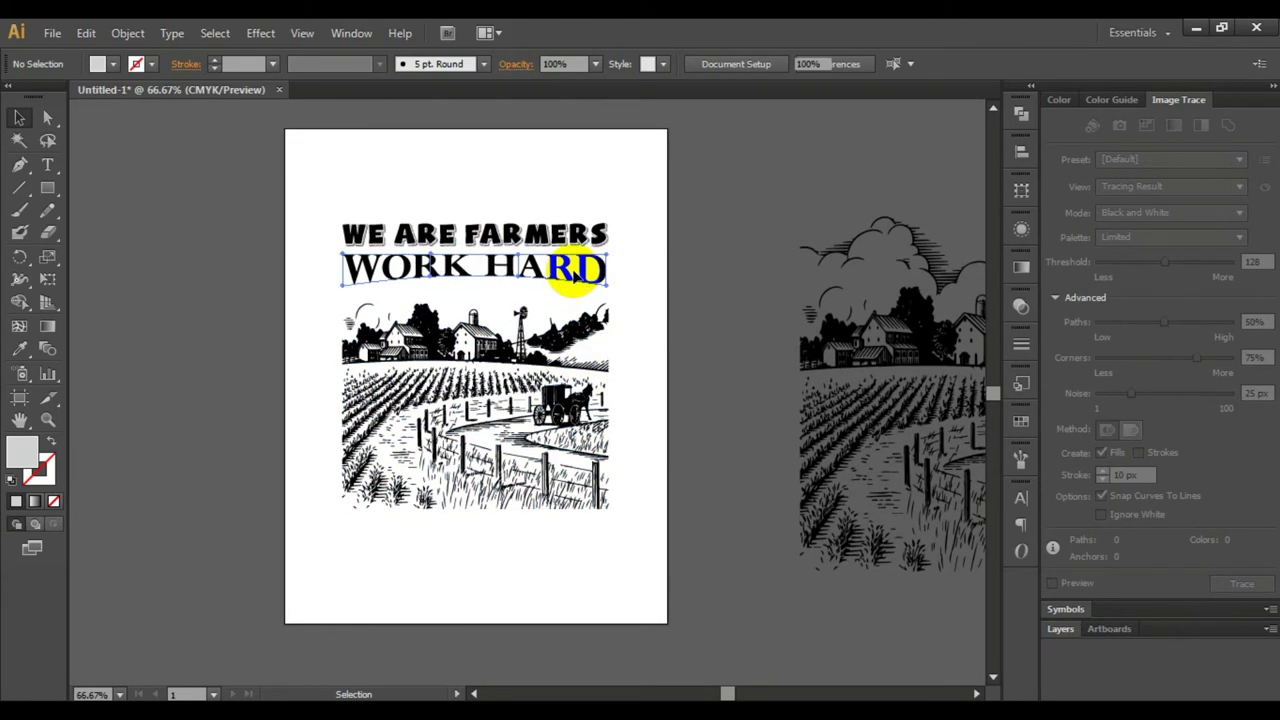
left_click(573, 269)
left_click(573, 236, "shift")
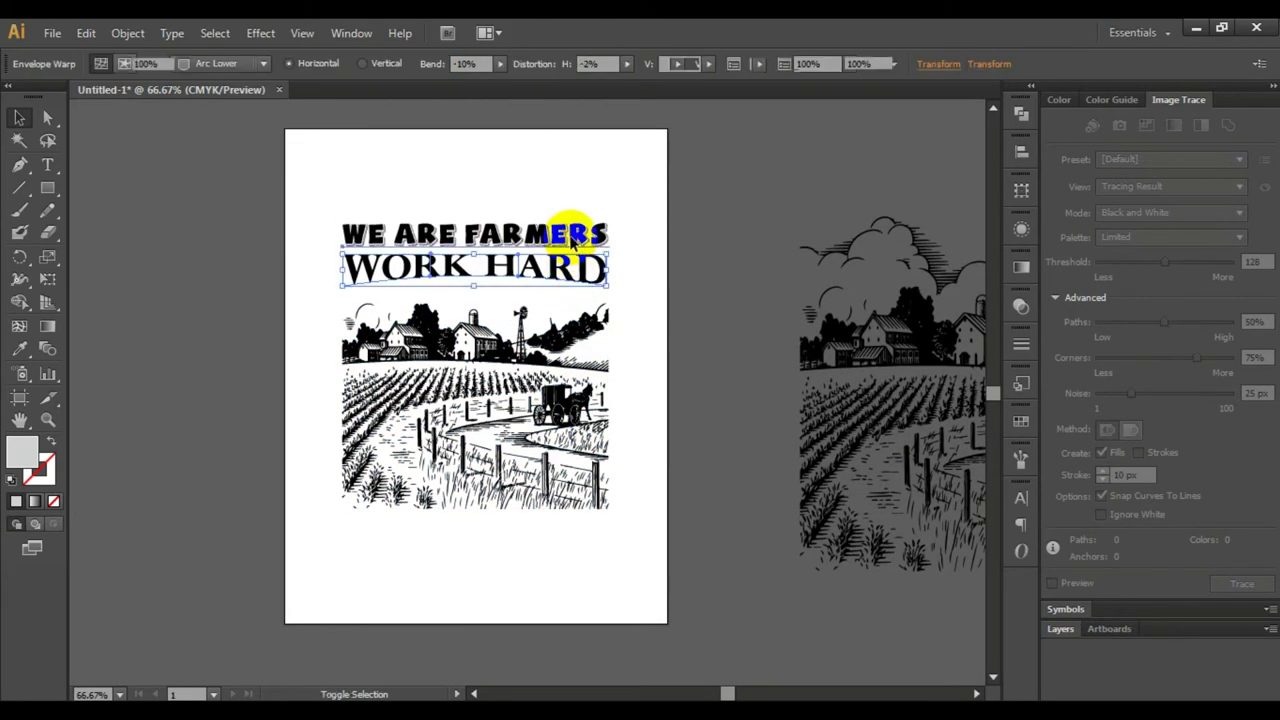
left_click_drag(573, 236, 571, 243)
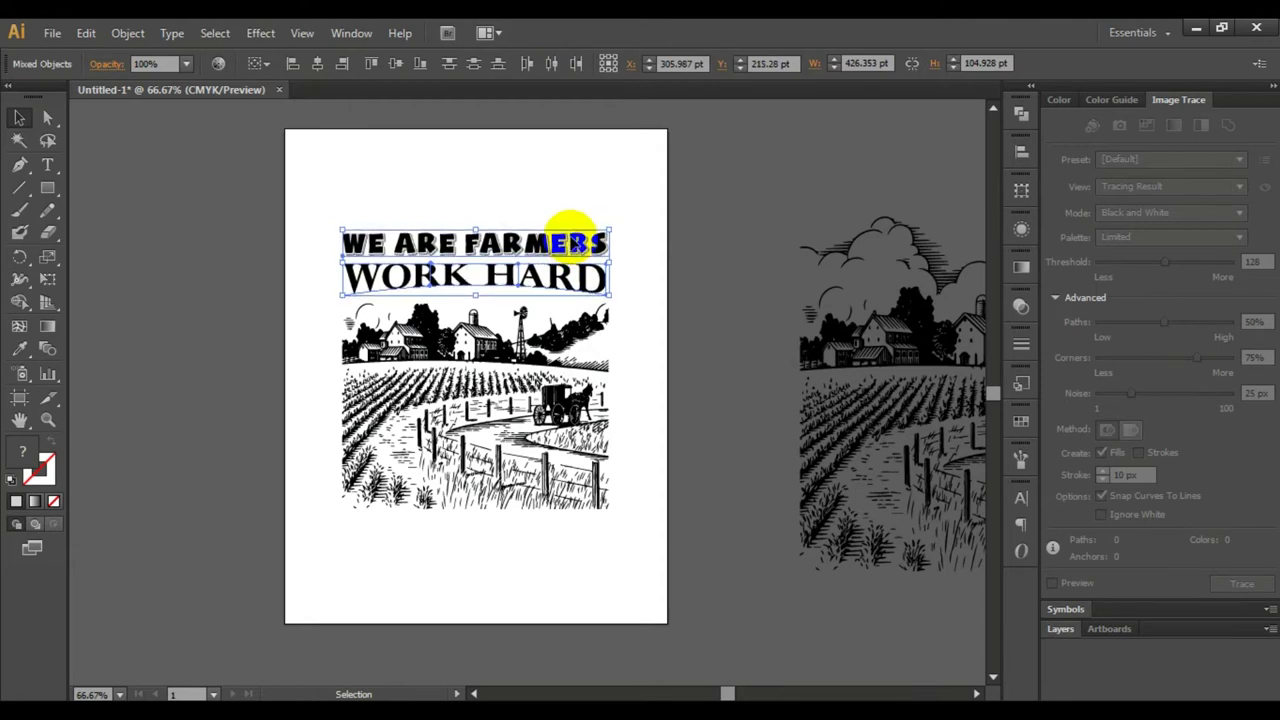
left_click(489, 191)
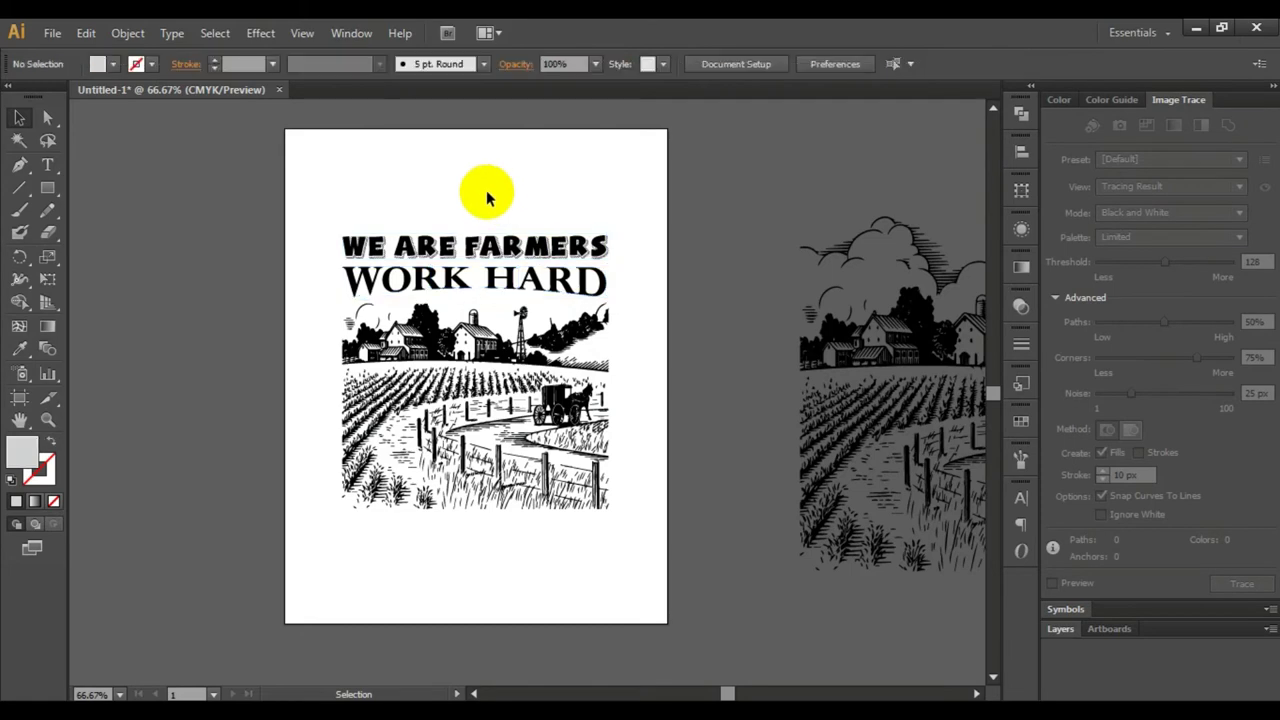
scroll(520, 260, "down", 3)
scroll(527, 400, "up", 2)
scroll(528, 423, "up", 1)
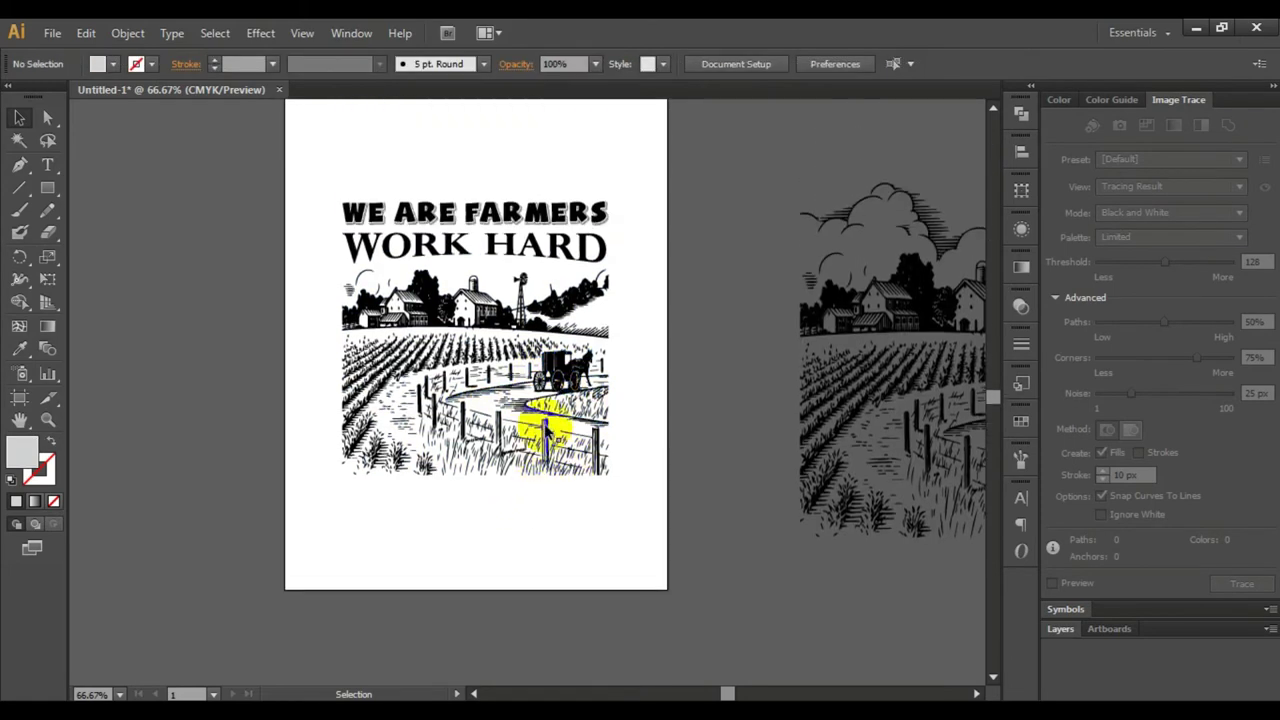
scroll(545, 446, "down", 2)
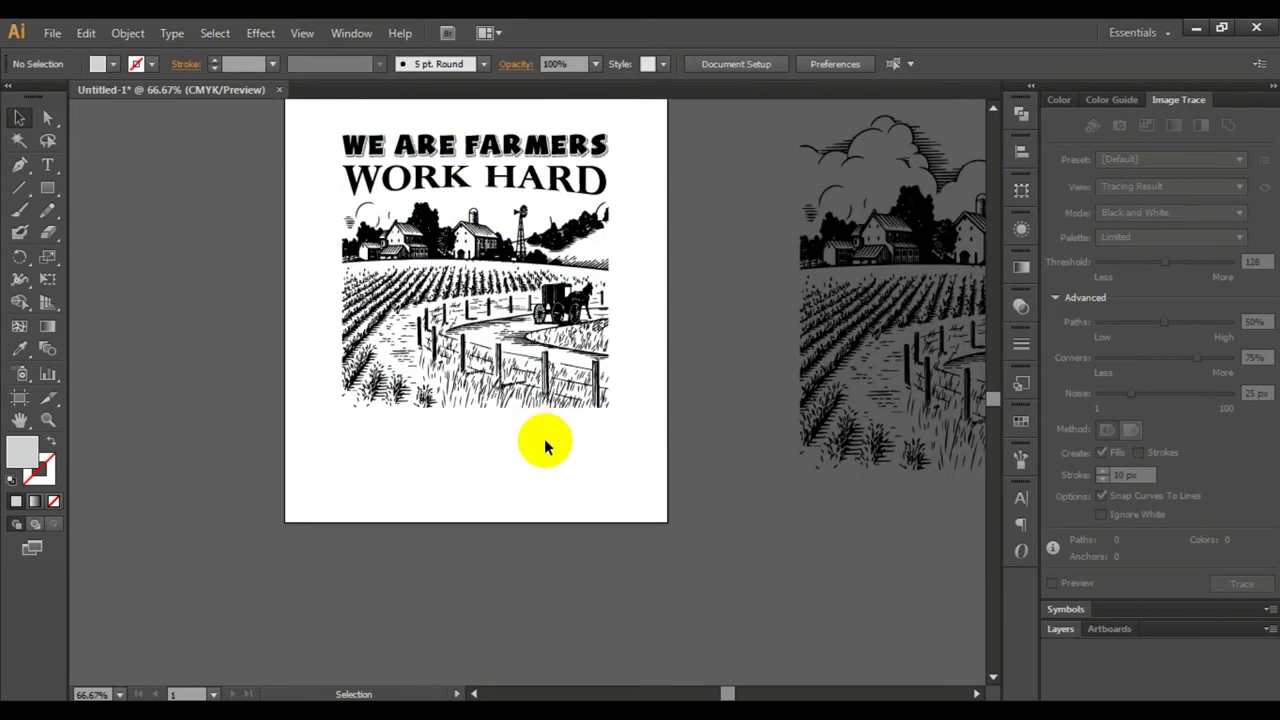
Type the caption 'WE ARE PROUD, WE ARE FARMERS.' below the farm scene and enlarge it.
left_click(46, 166)
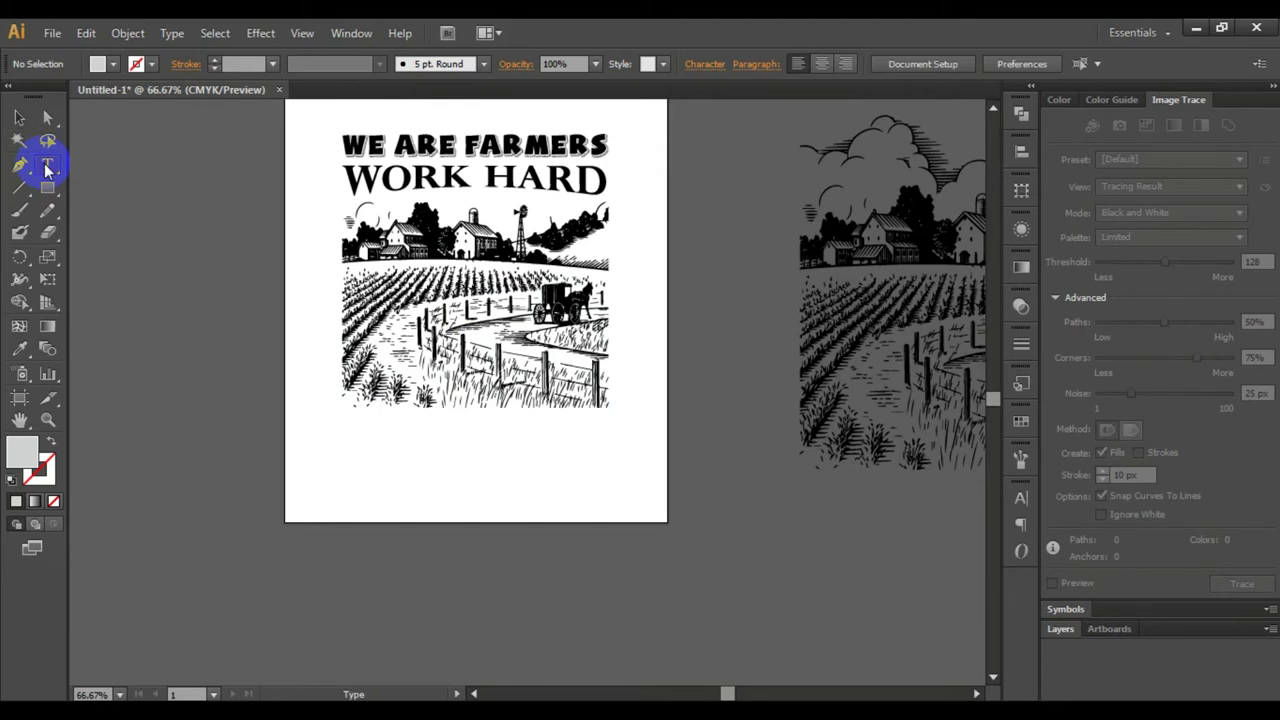
left_click(337, 428)
type("WE ARE PROUD, WE ARE FARMERS.")
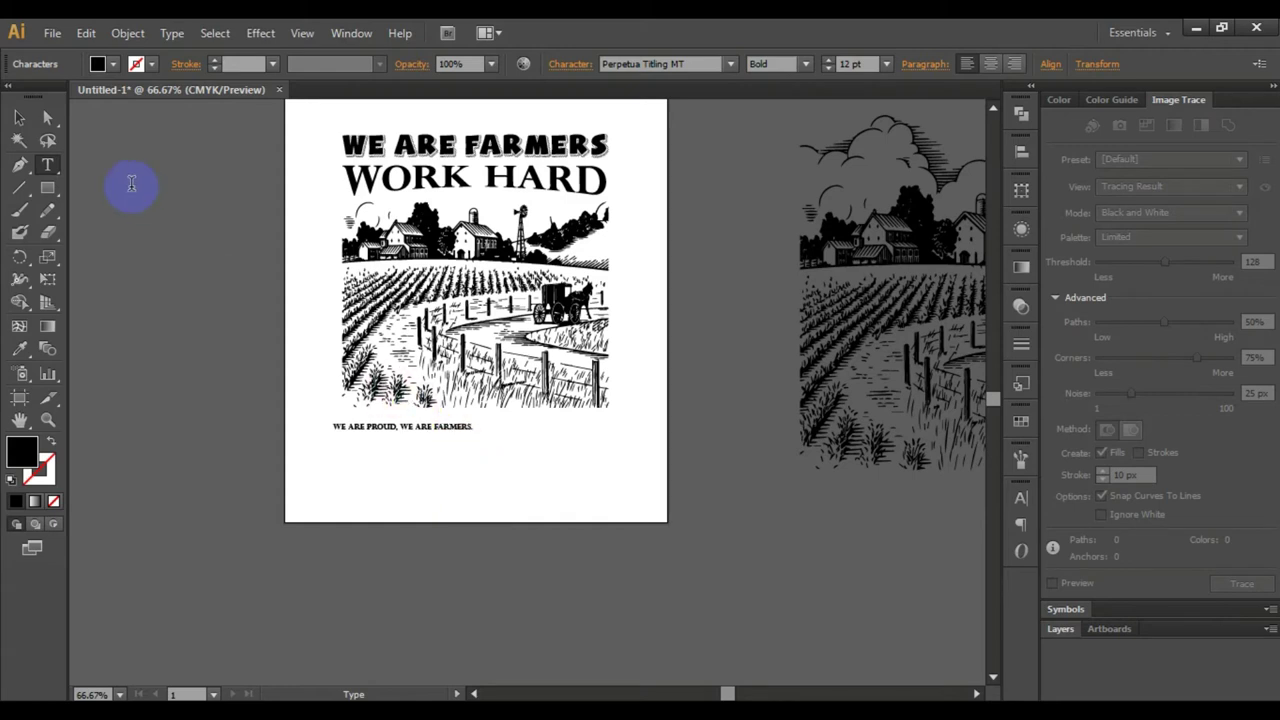
left_click(18, 117)
left_click(420, 430)
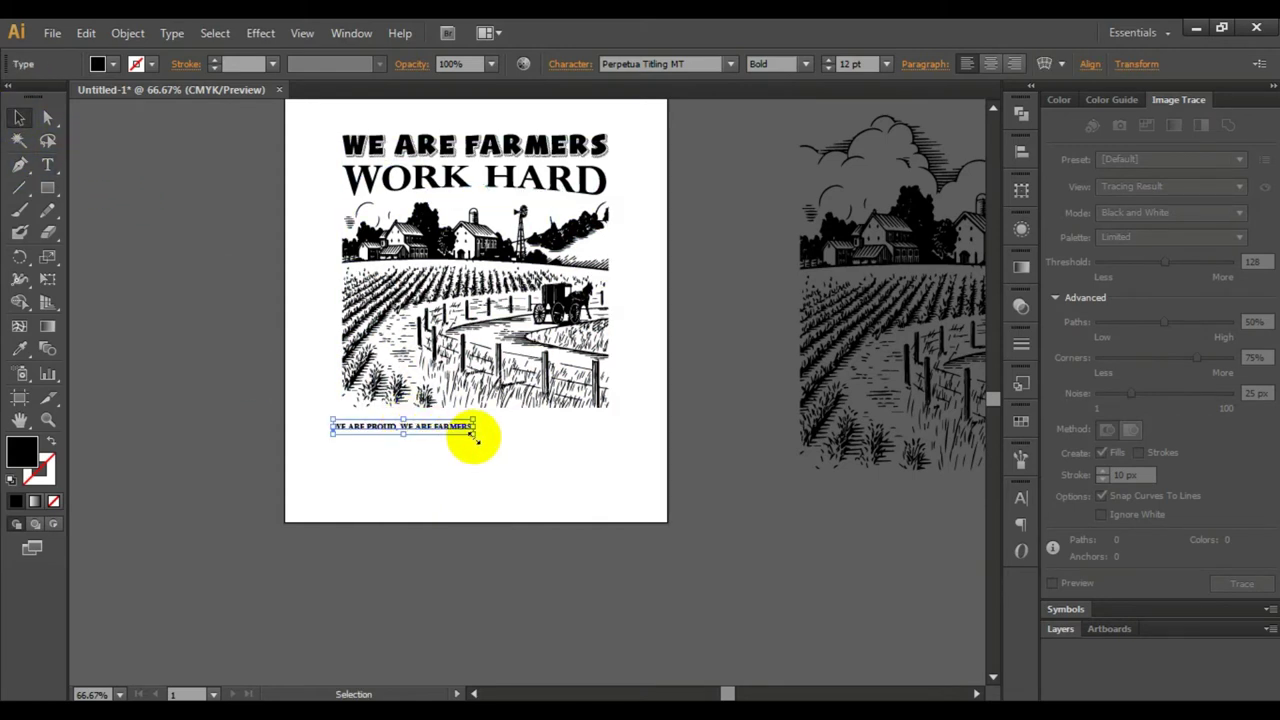
mouse_move(474, 433)
left_mouse_down()
mouse_move(530, 470)
mouse_move(530, 435)
mouse_move(567, 418)
mouse_move(550, 418)
left_mouse_up()
left_click(563, 480)
Stretch the caption further so it spans the illustration's full width.
left_click(520, 308)
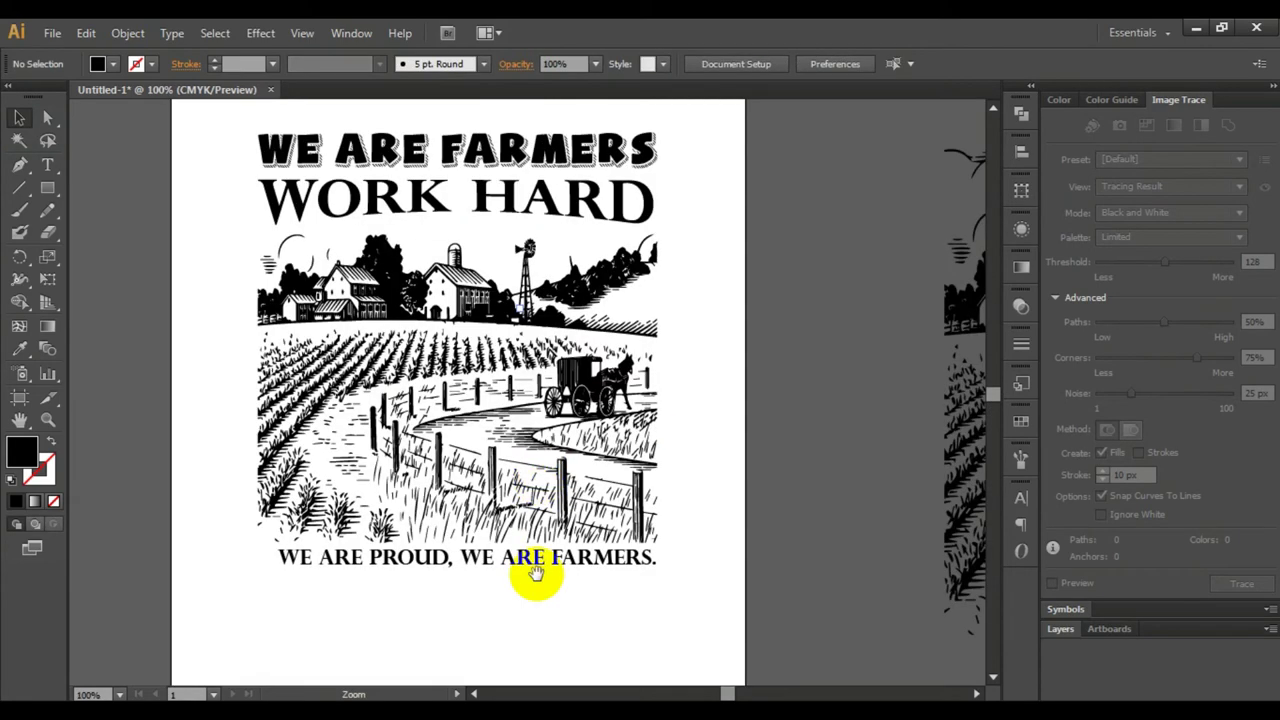
scroll(522, 500, "down", 3)
left_click(522, 425)
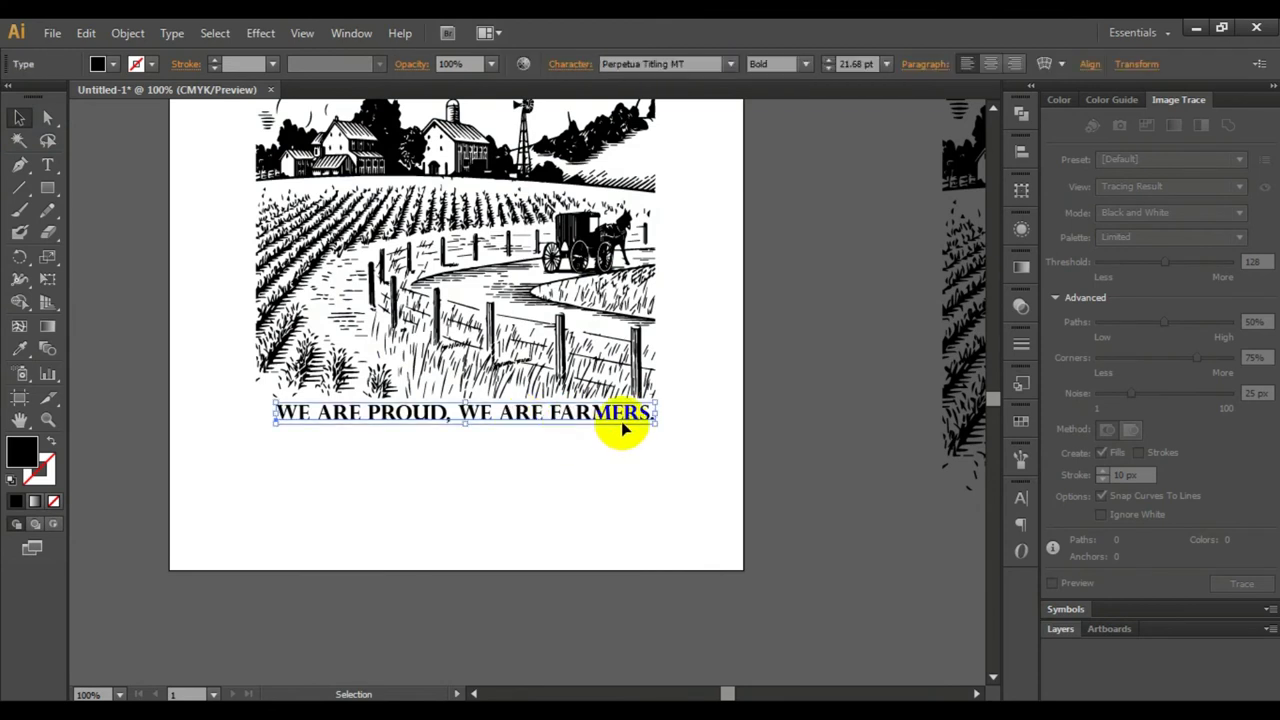
mouse_move(658, 418)
left_mouse_down()
mouse_move(677, 434)
mouse_move(622, 417)
mouse_move(670, 411)
mouse_move(634, 415)
left_mouse_up()
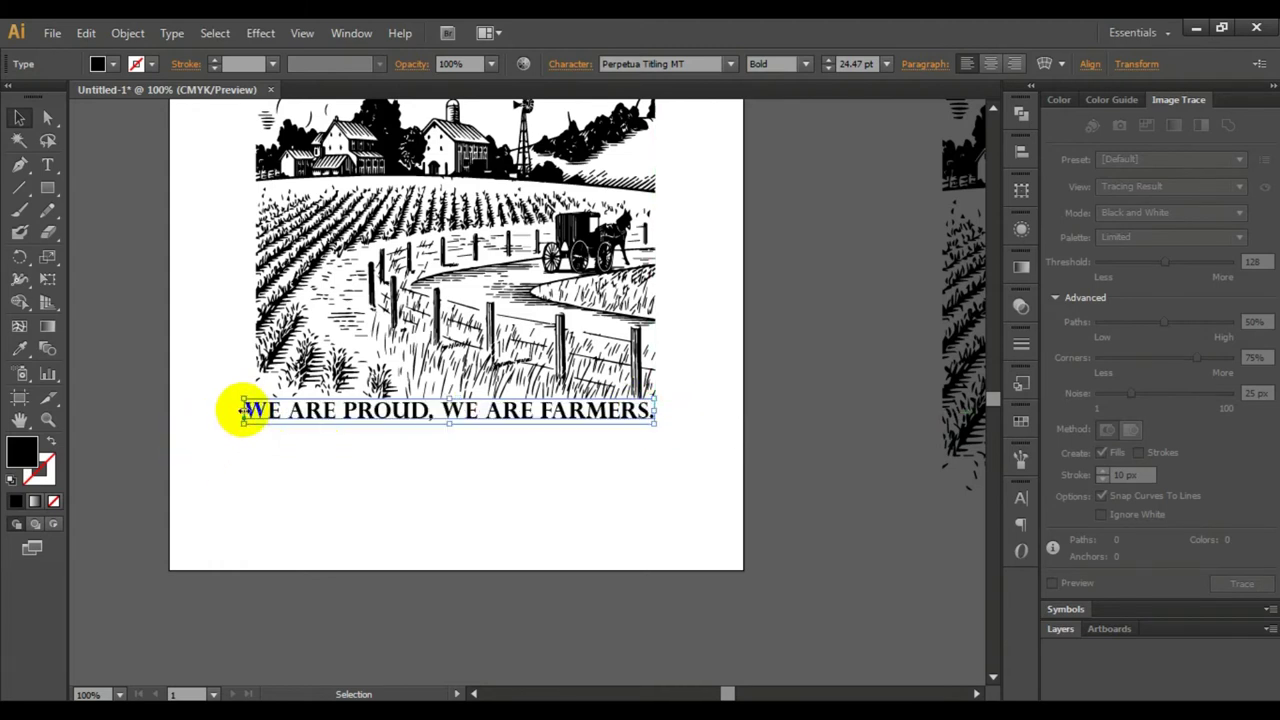
left_click_drag(243, 410, 256, 410)
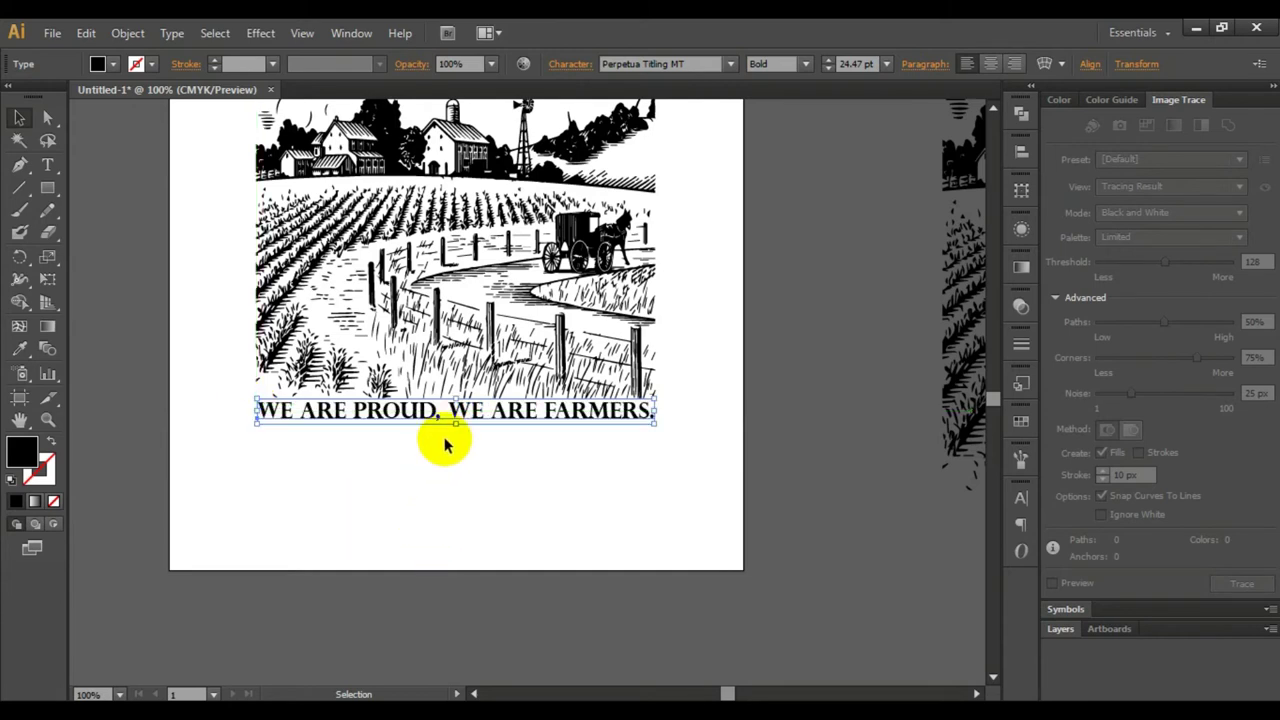
left_click(477, 497)
scroll(477, 480, "down", 2)
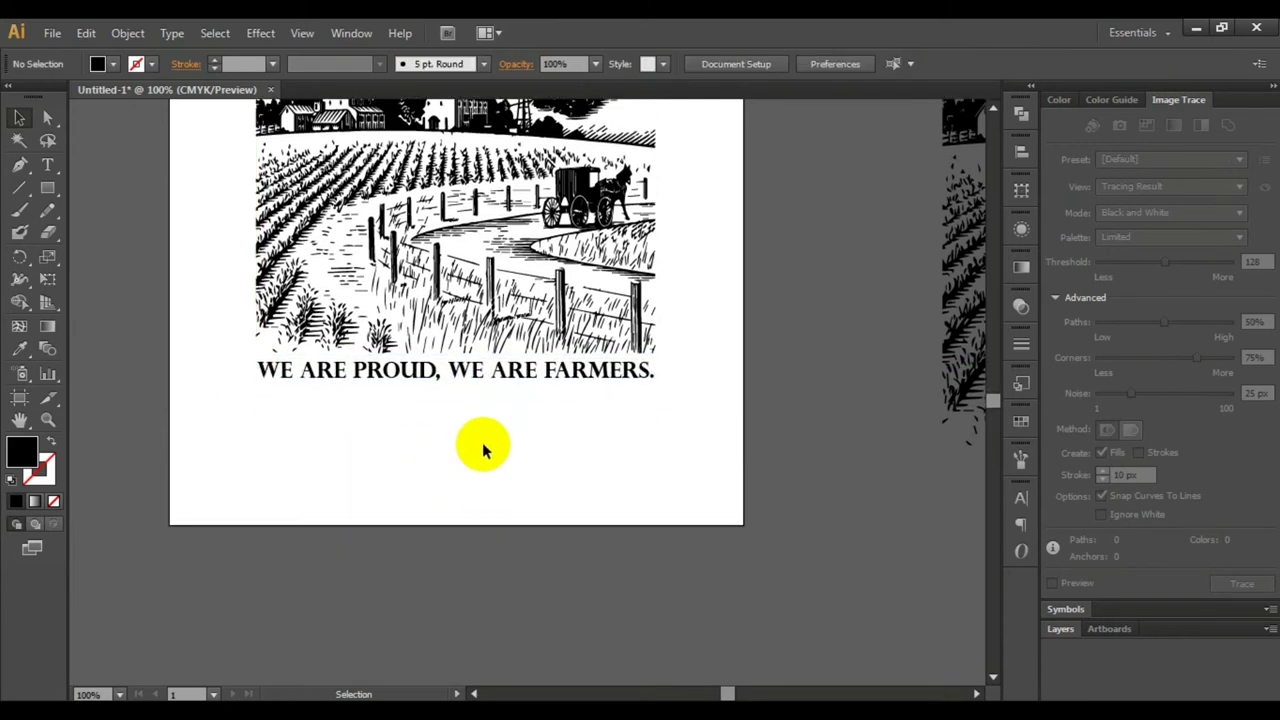
Try the Orator Std Slanted and Poor Richard fonts on the caption.
left_click(620, 374)
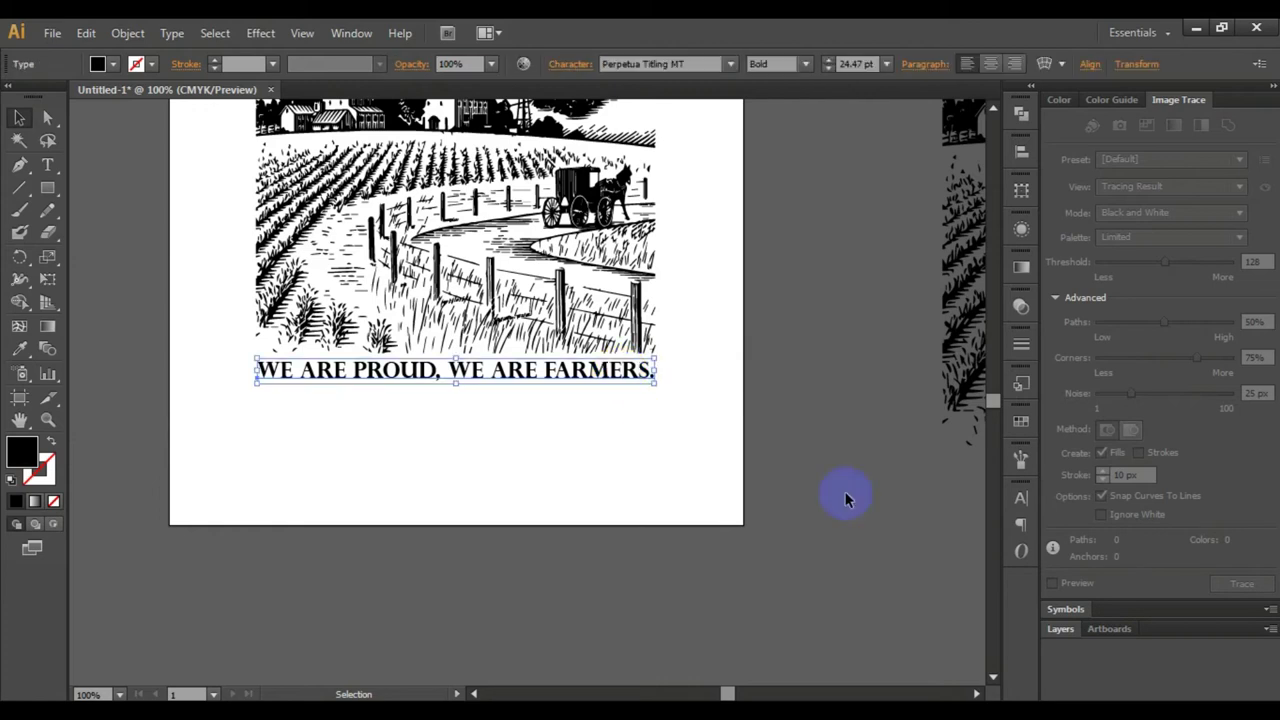
left_click(1021, 498)
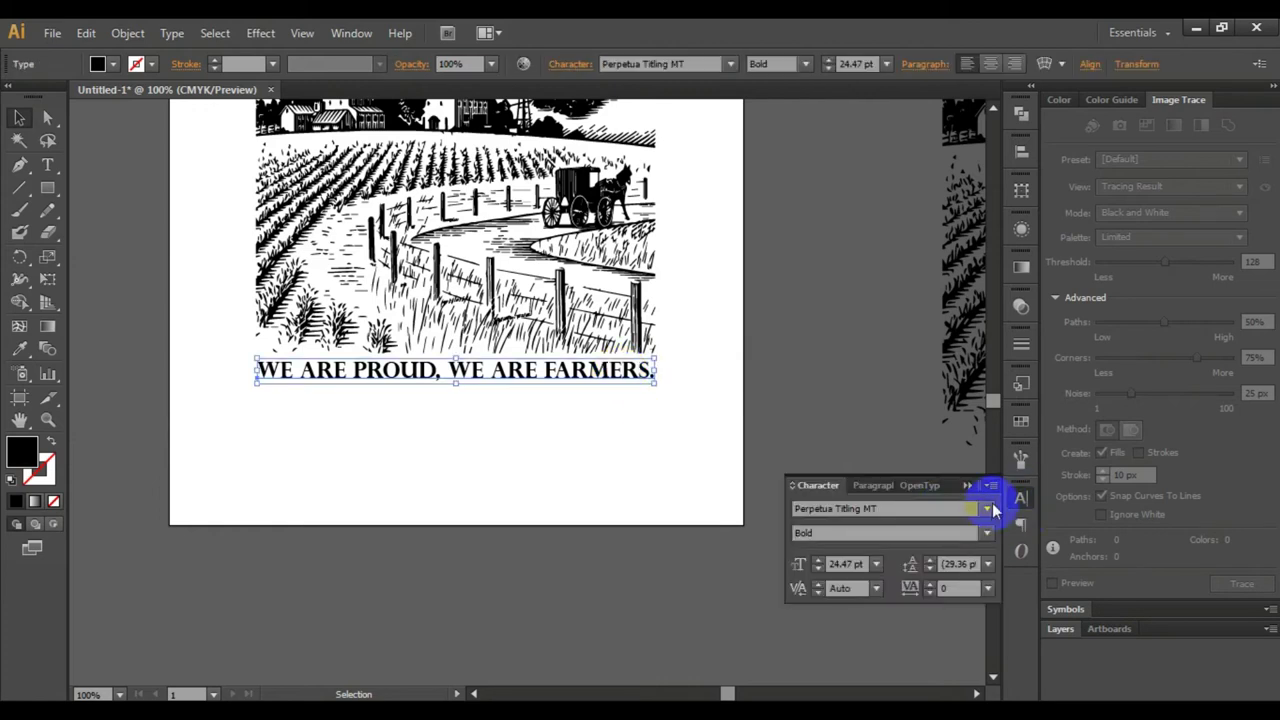
left_click(990, 508)
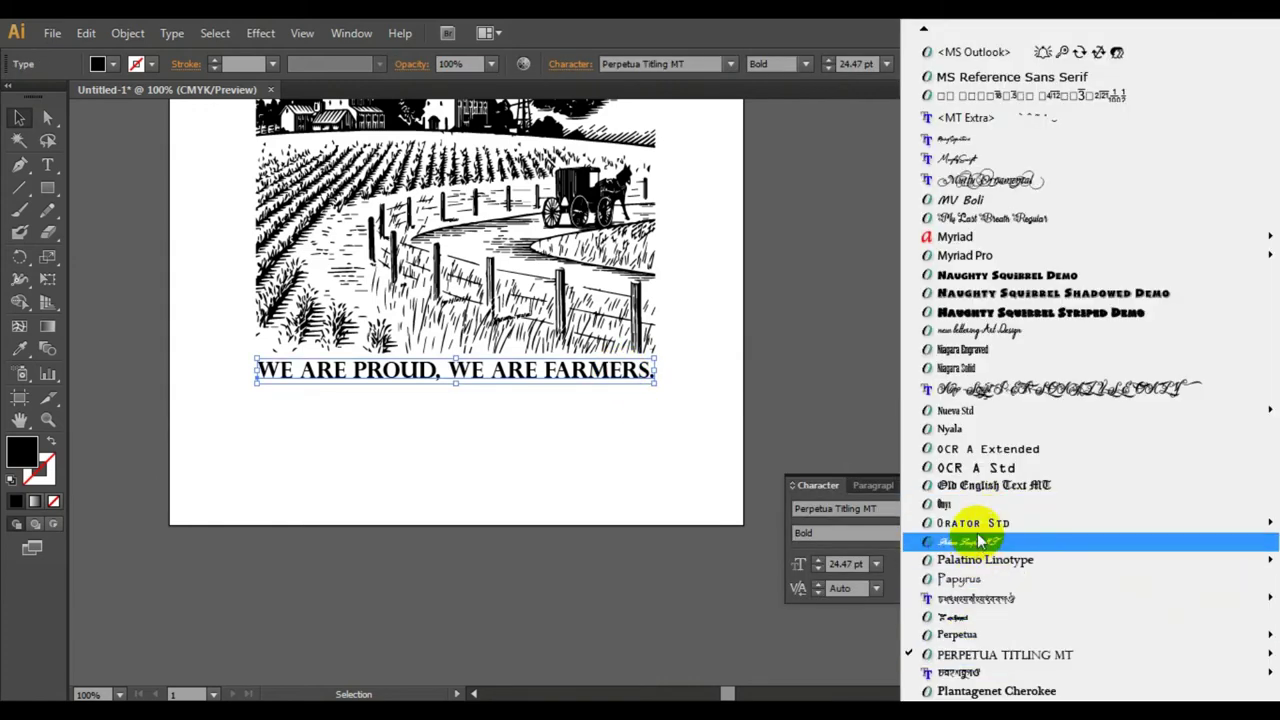
mouse_move(1000, 523)
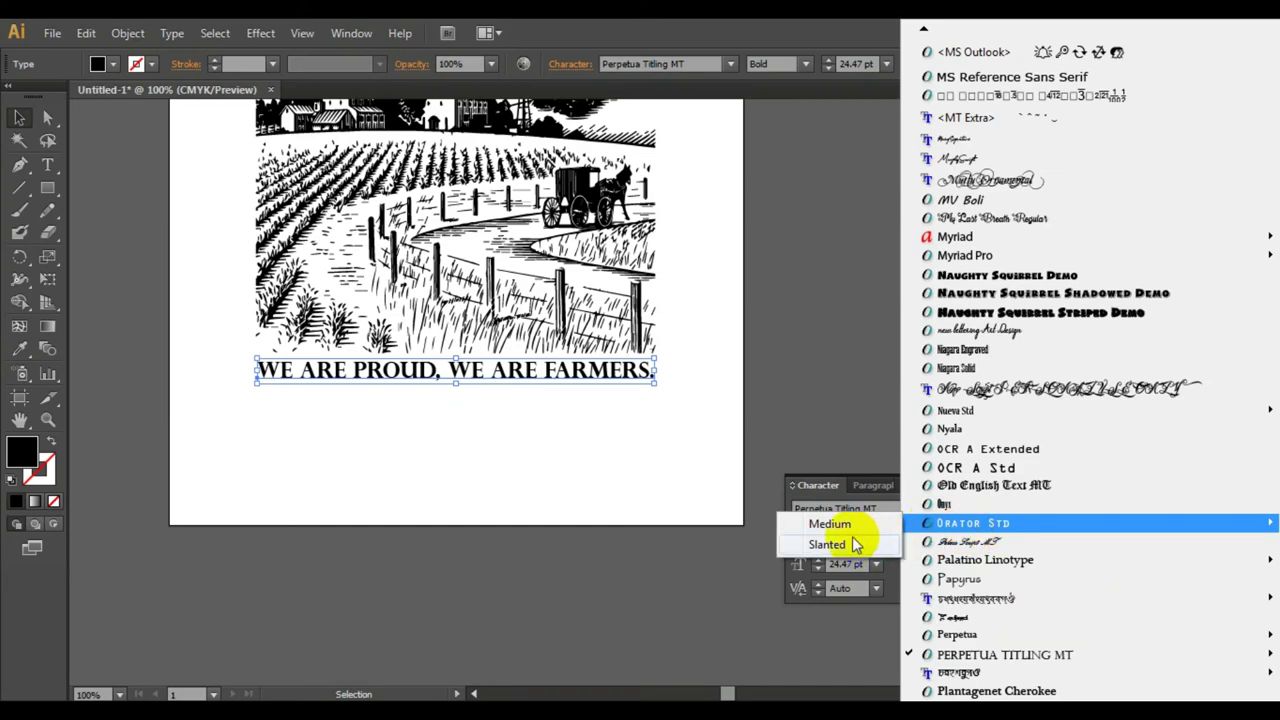
left_click(852, 543)
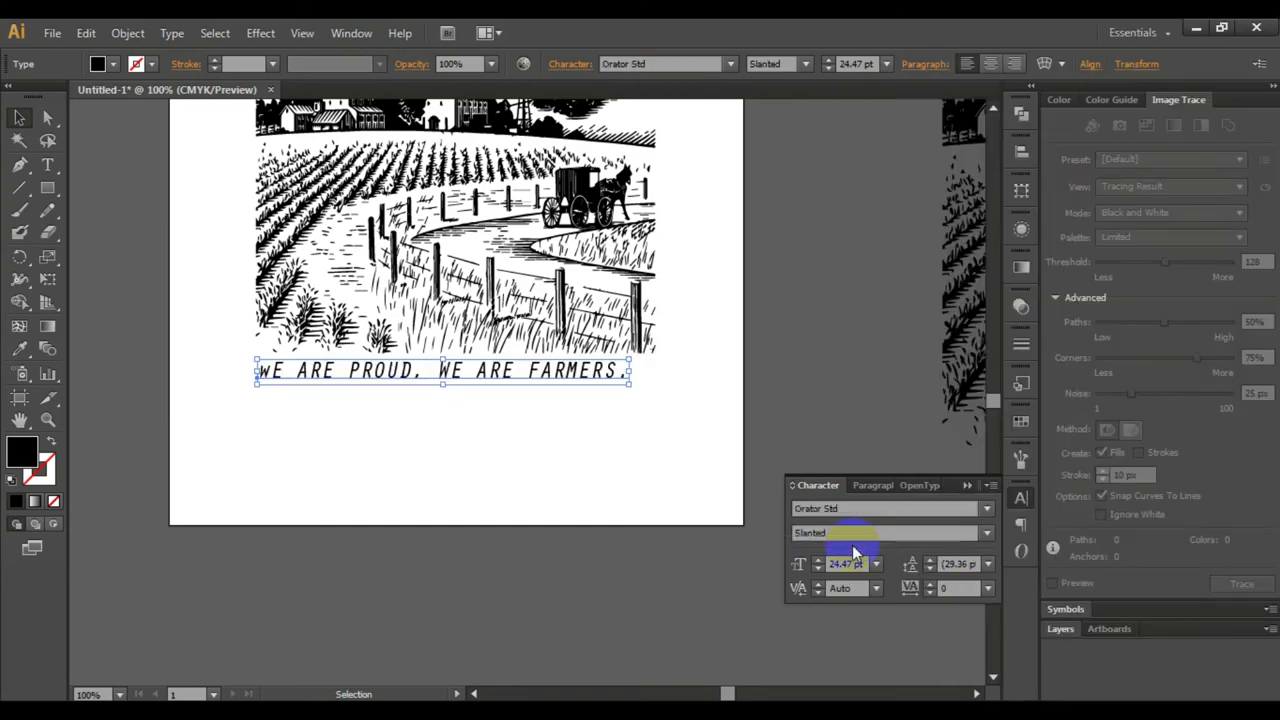
left_click(988, 511)
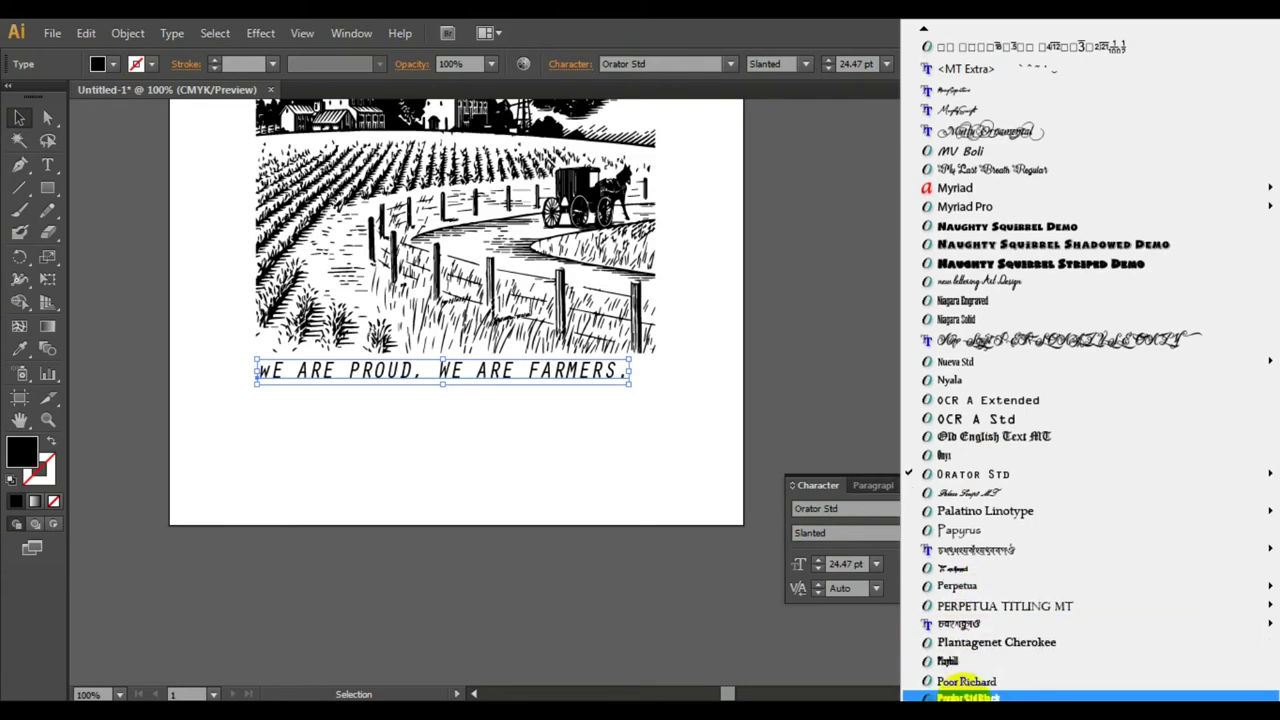
left_click(966, 684)
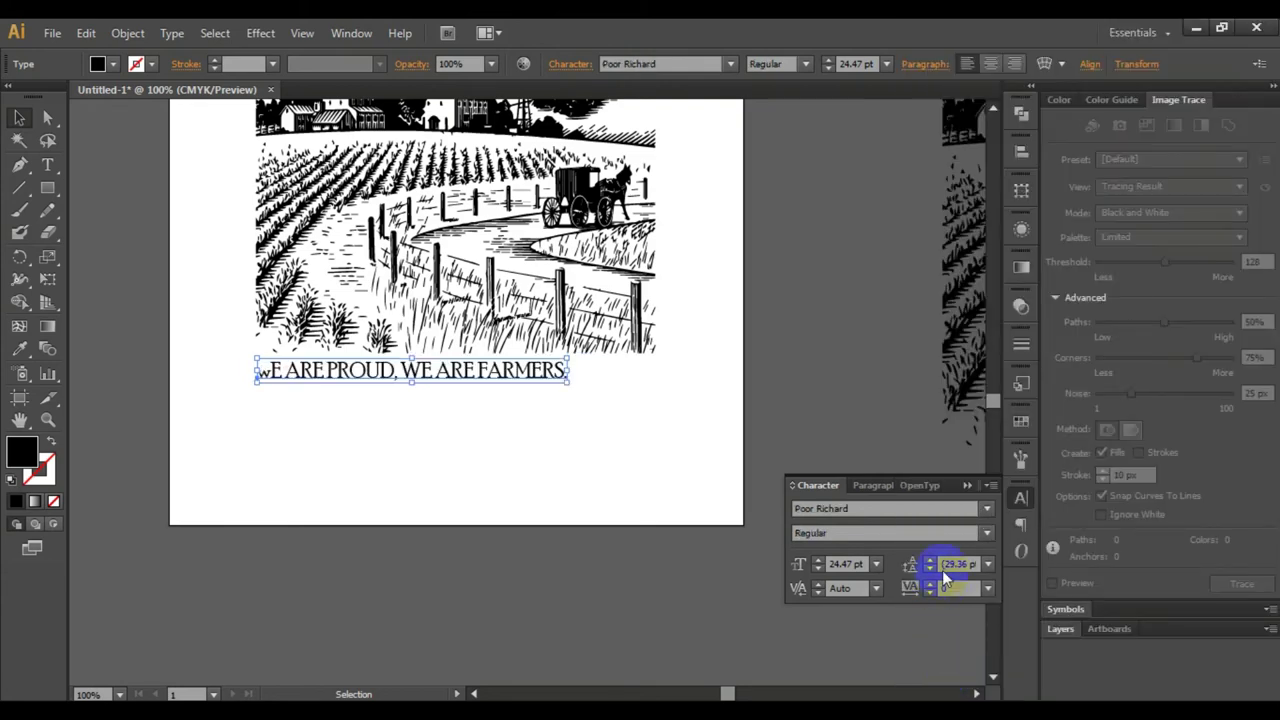
Try Poplar Std Black and Revamped, then set the caption to Rosewood Std.
left_click(987, 510)
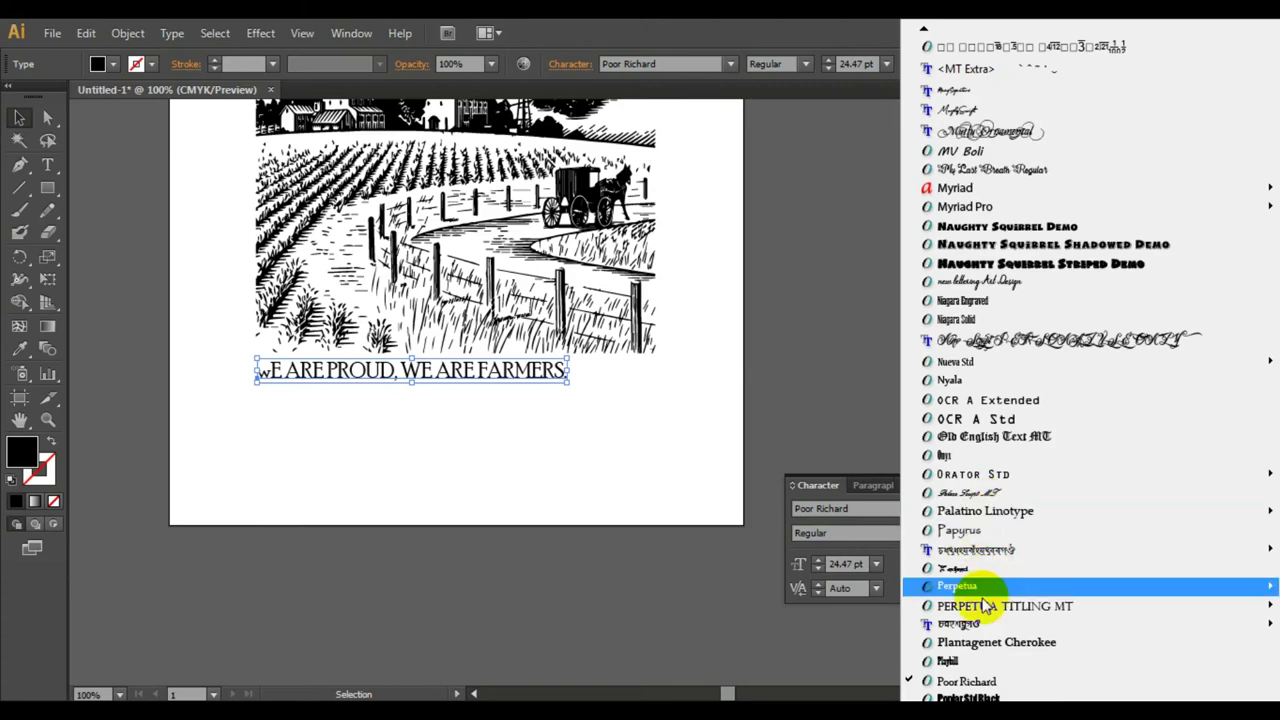
left_click(970, 696)
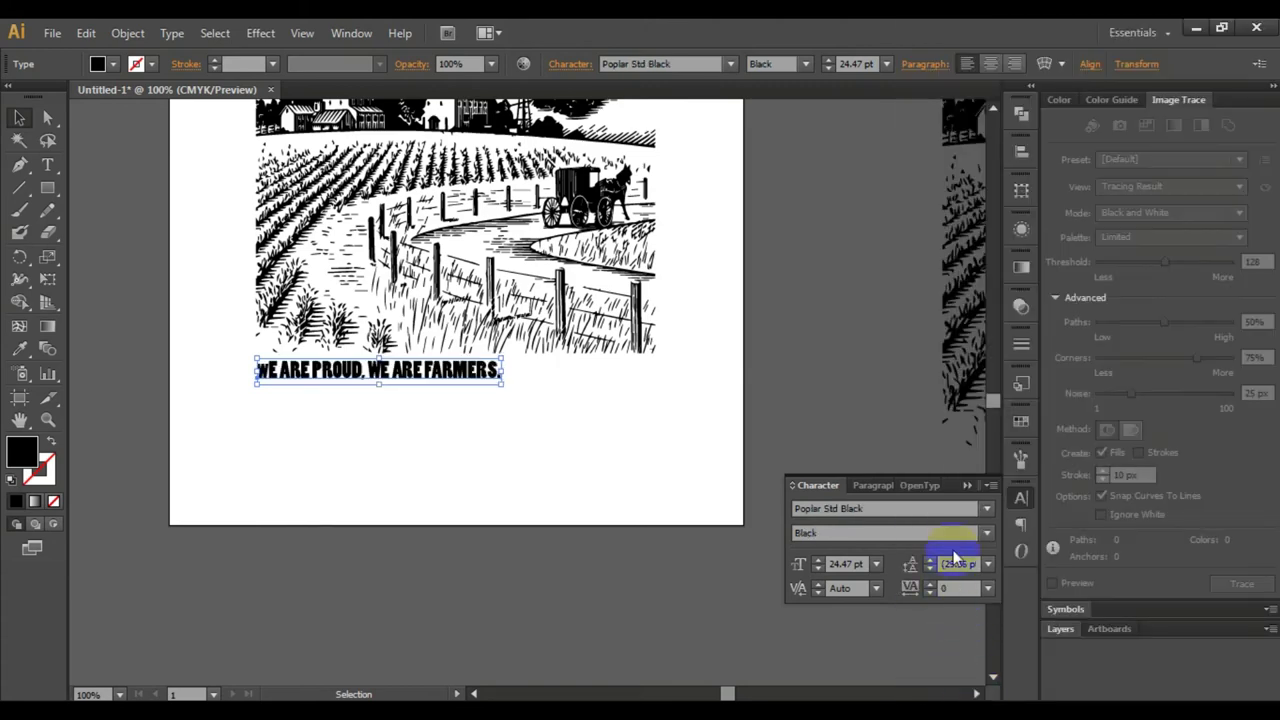
left_click(987, 510)
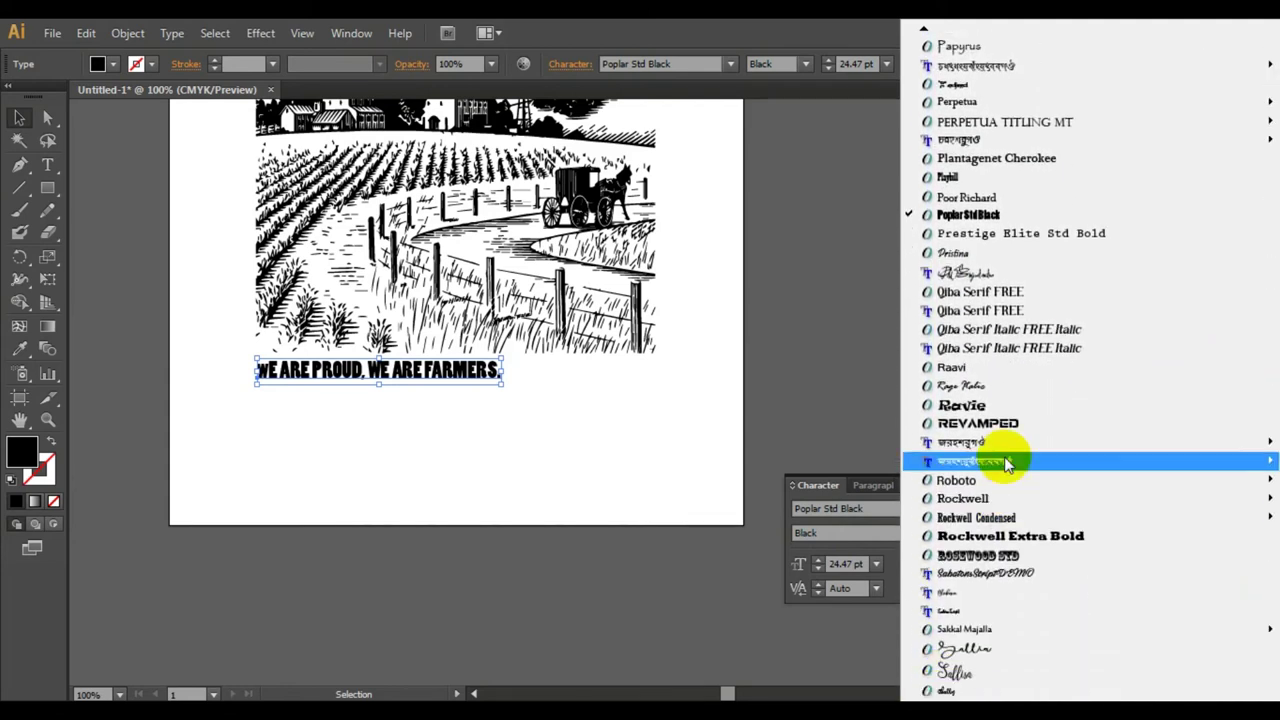
left_click(980, 424)
left_click(893, 512)
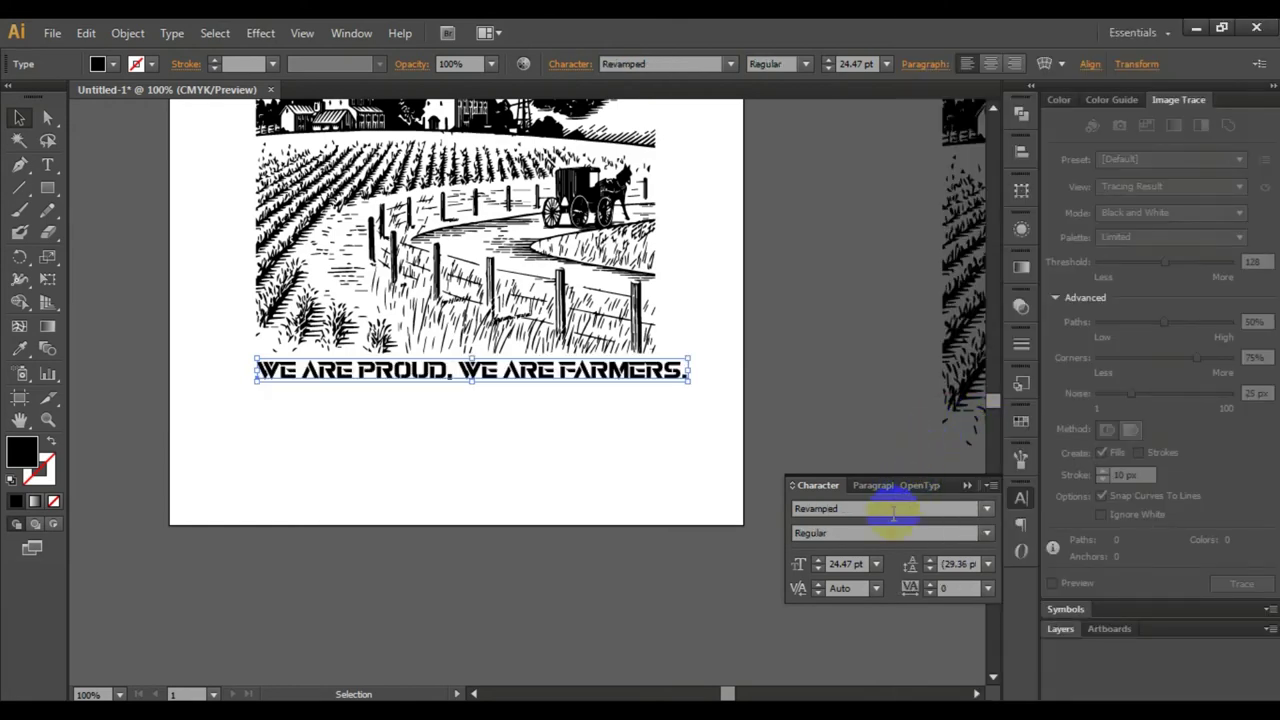
left_click(986, 513)
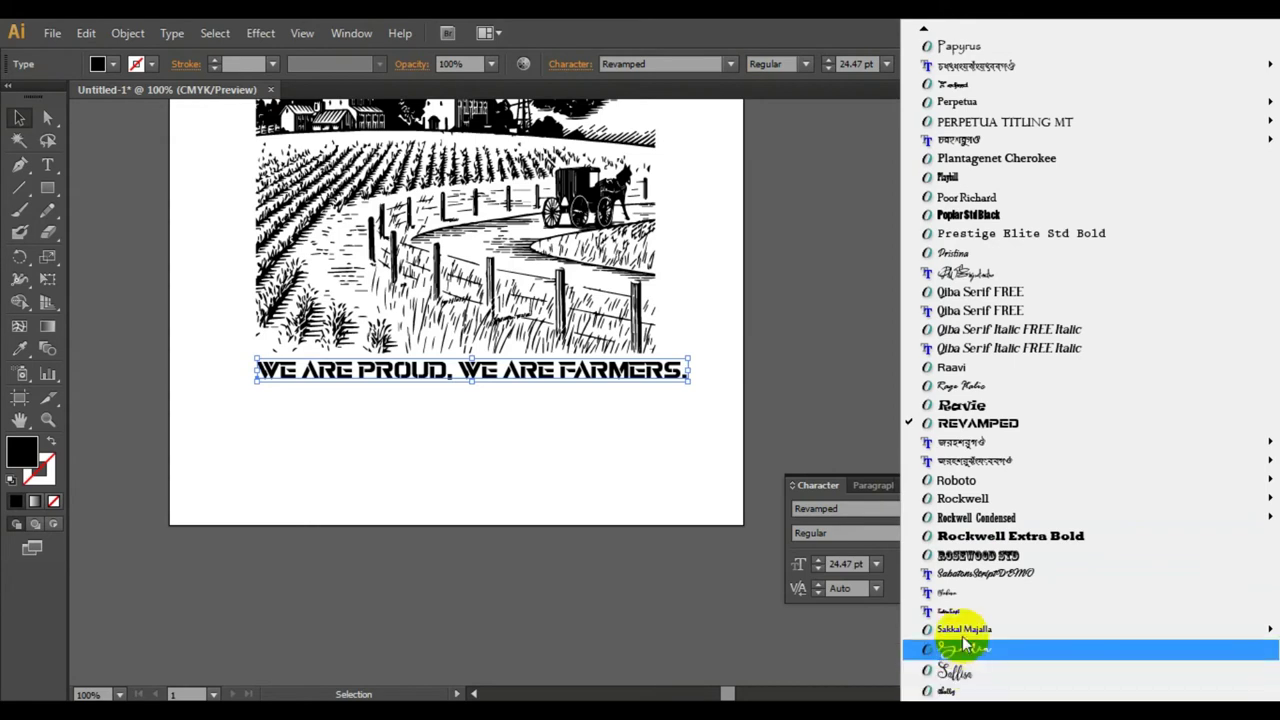
left_click(974, 555)
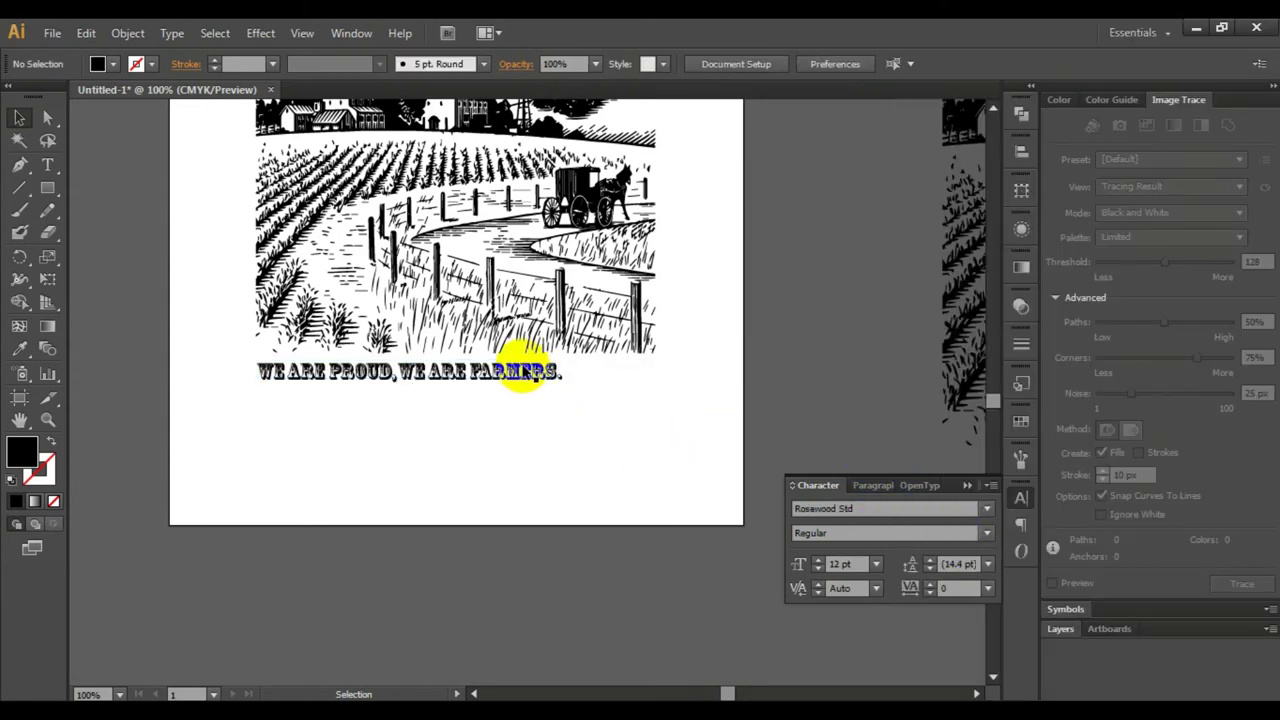
Scale the Rosewood Std caption to about 51.69 pt, spanning the engraving's full width.
triple_click(530, 382)
mouse_move(563, 385)
left_mouse_down()
mouse_move(643, 388)
mouse_move(654, 402)
left_mouse_up()
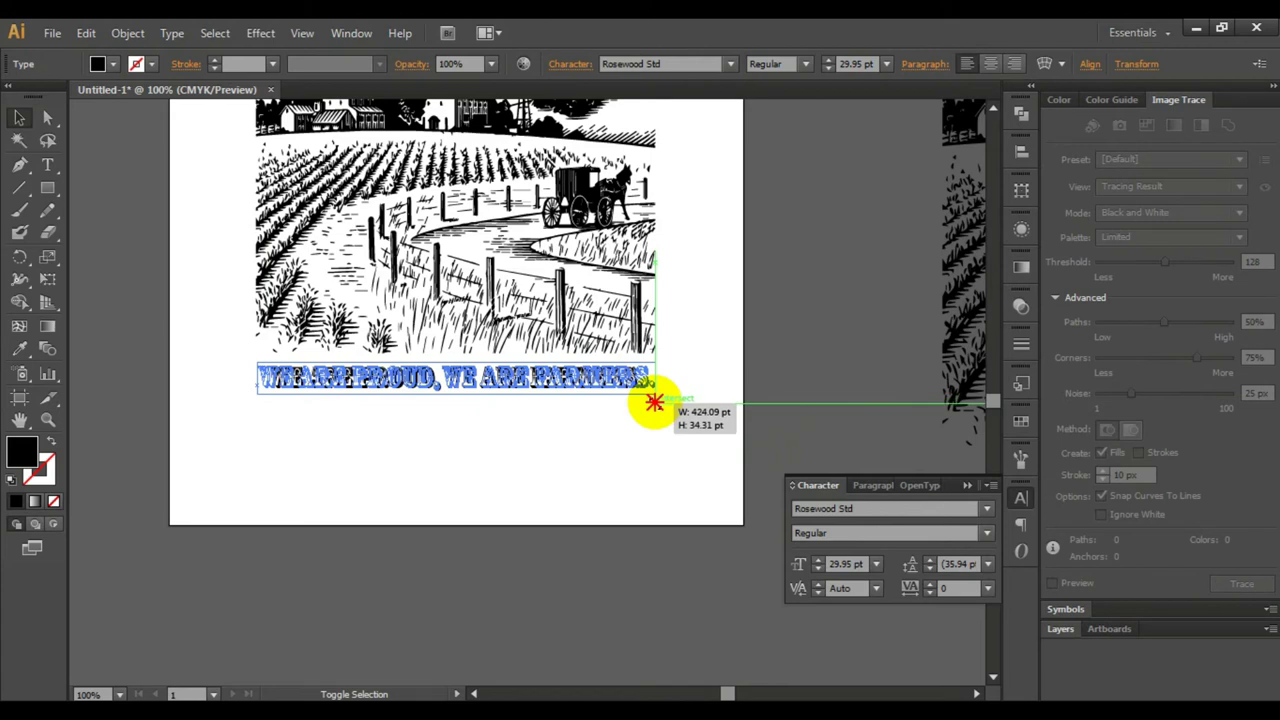
left_click_drag(654, 402, 662, 402)
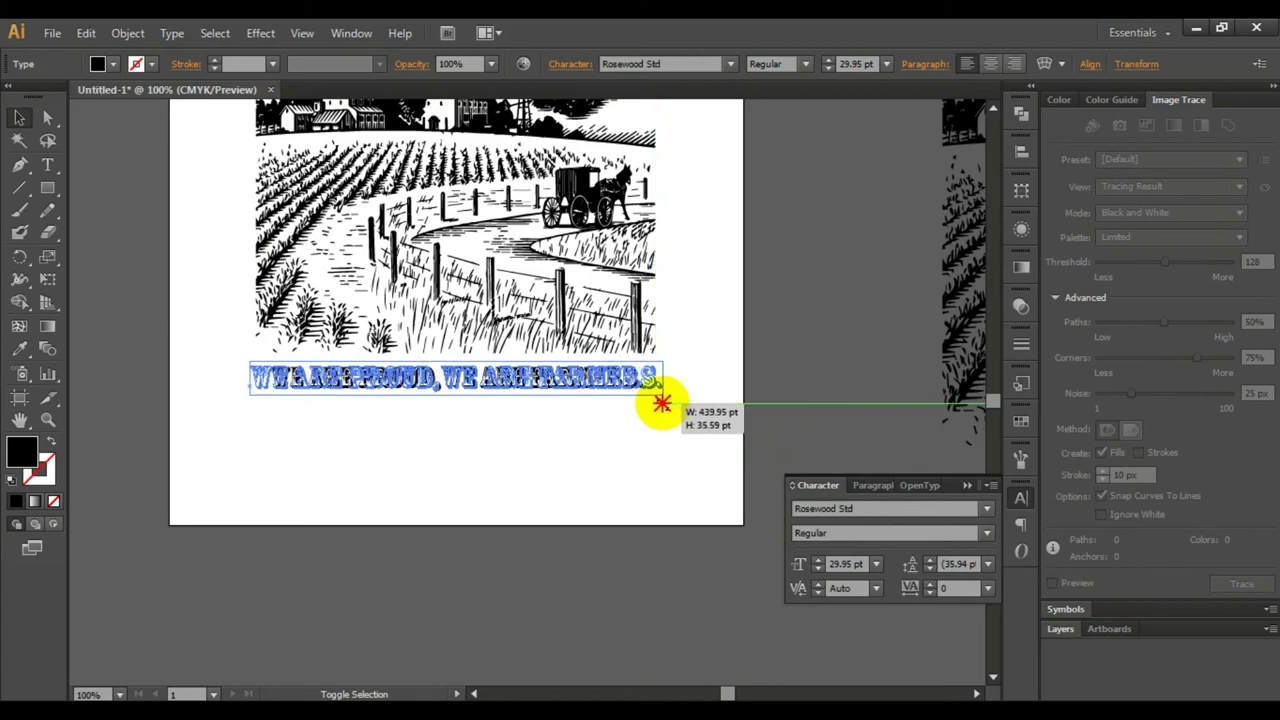
double_click(512, 378)
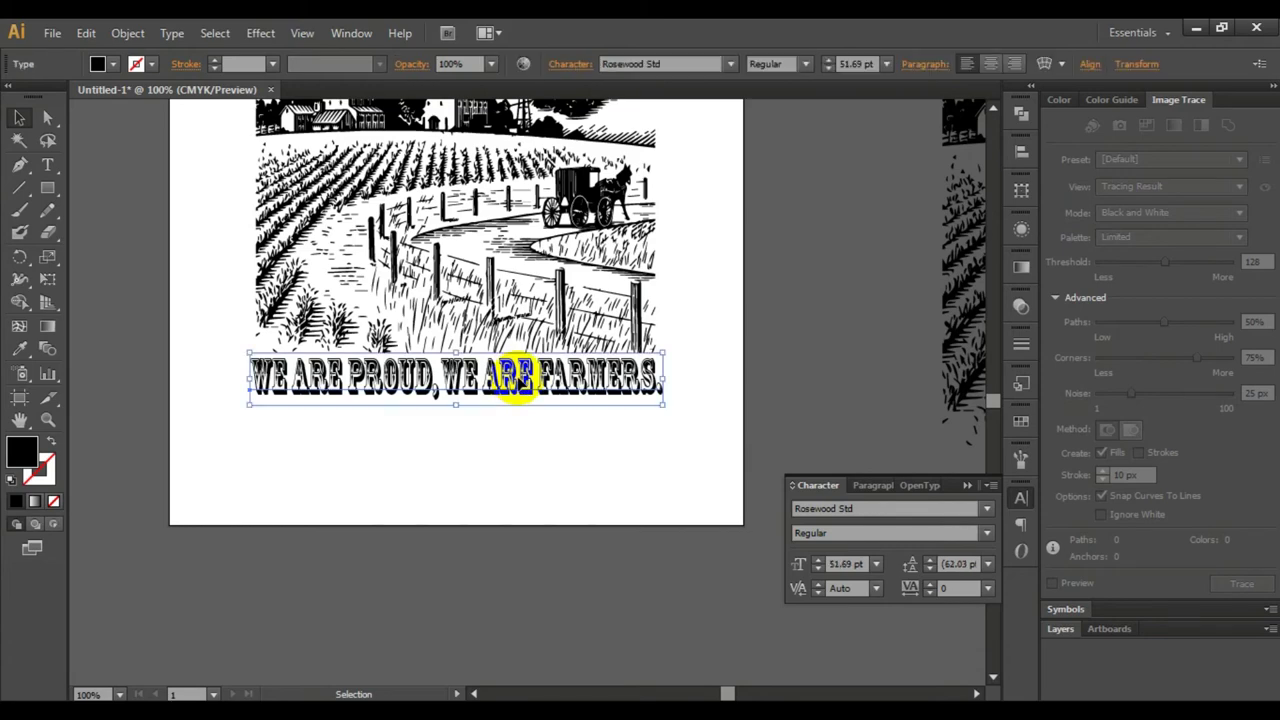
key("Escape")
left_click_drag(249, 380, 256, 382)
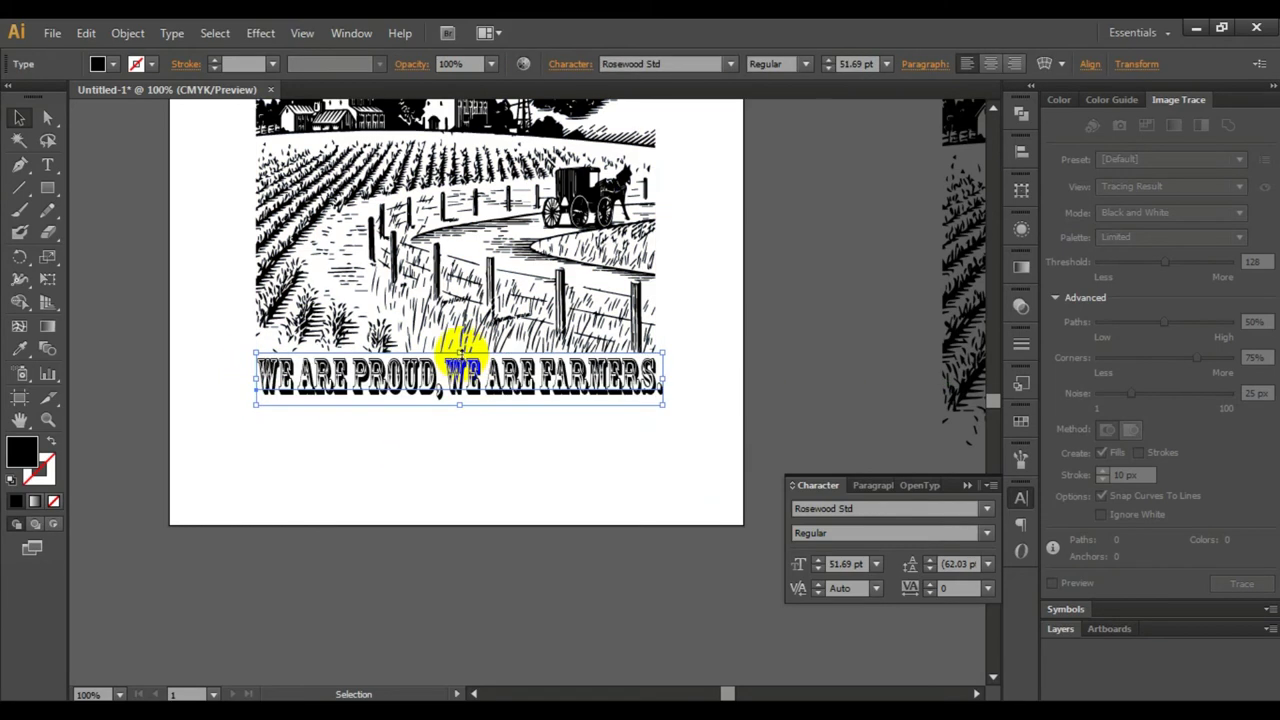
left_click_drag(460, 357, 458, 362)
left_click(478, 443)
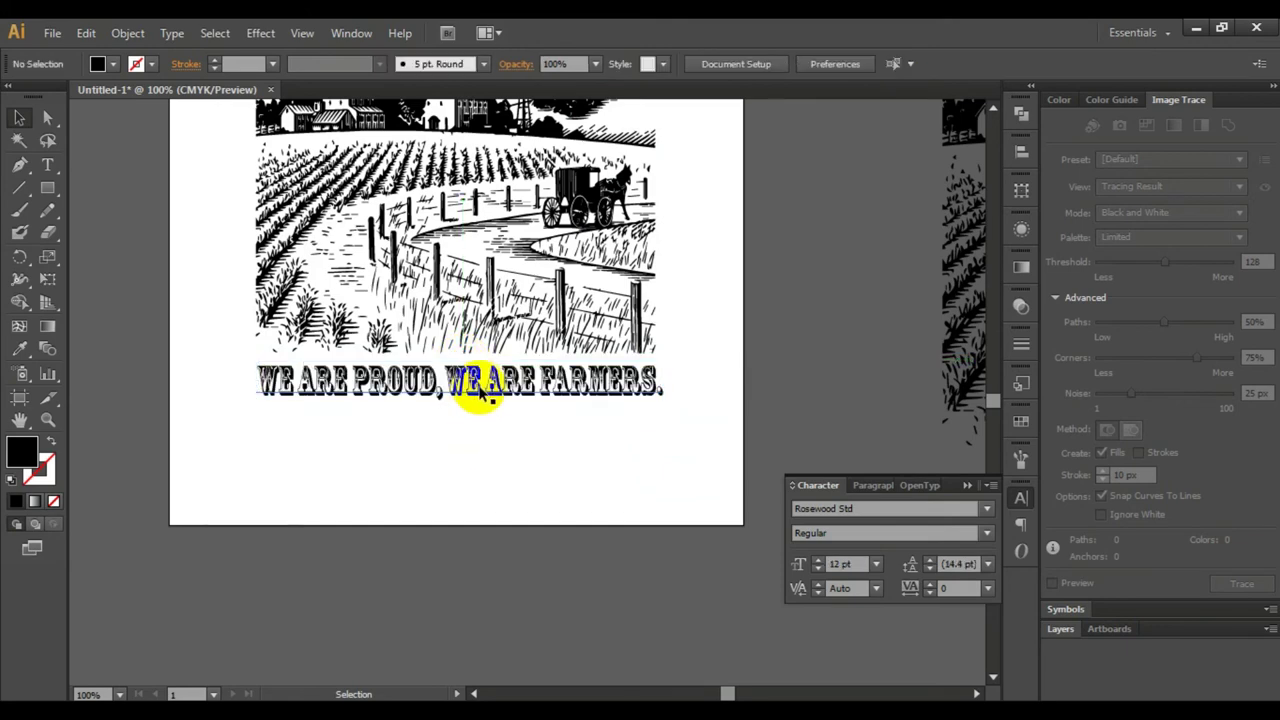
left_click(478, 380)
left_click(531, 460)
scroll(531, 460, "up", 2)
scroll(614, 400, "up", 3)
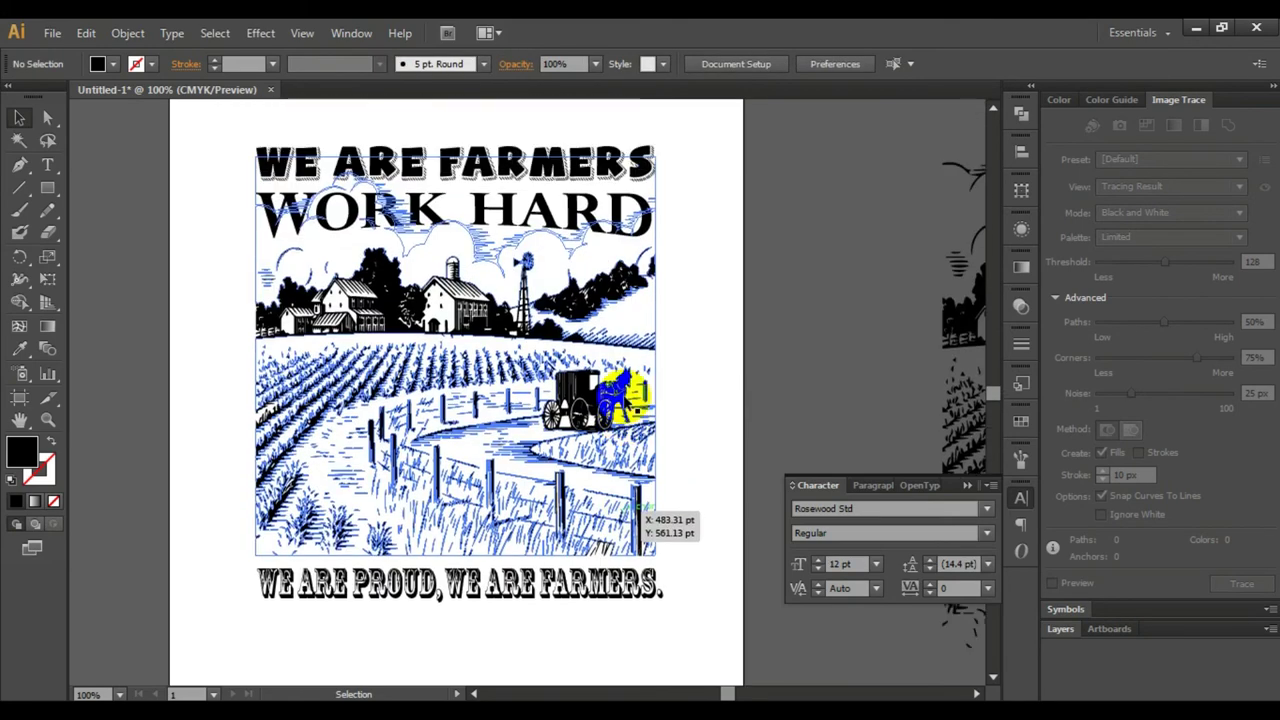
scroll(660, 340, "up", 3)
scroll(660, 340, "down", 2)
left_click(710, 177)
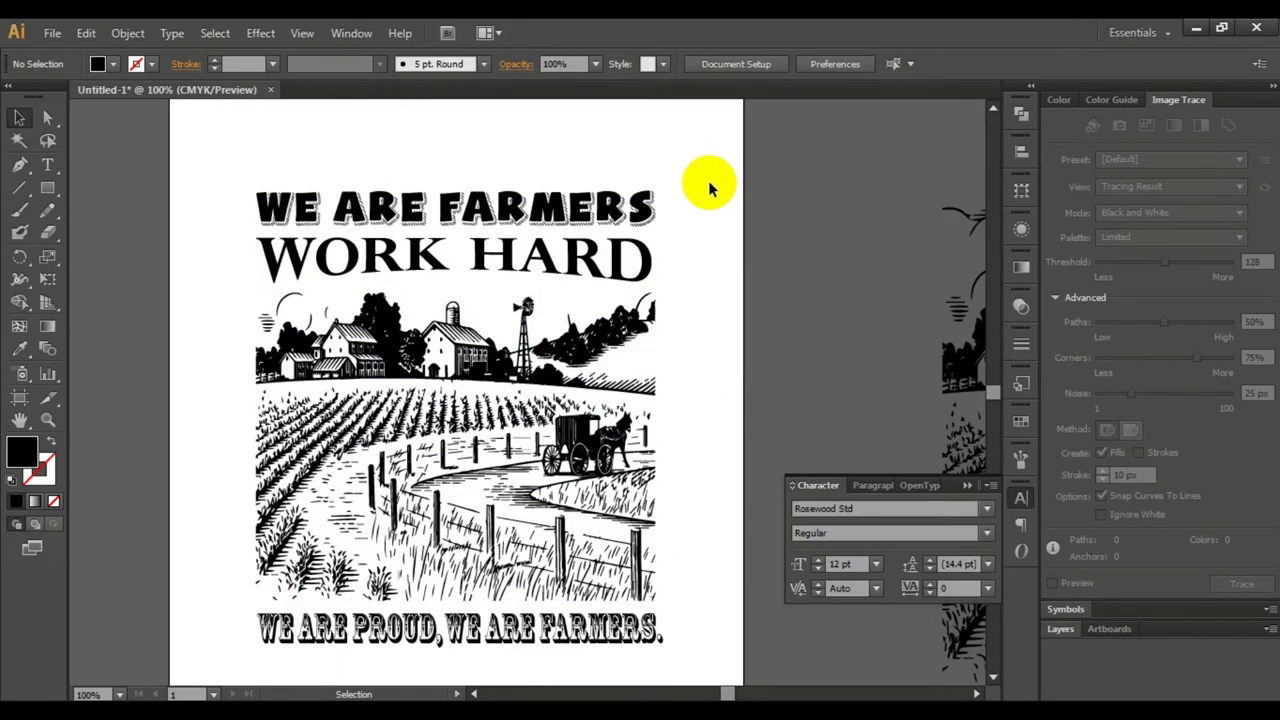
scroll(585, 410, "down", 2)
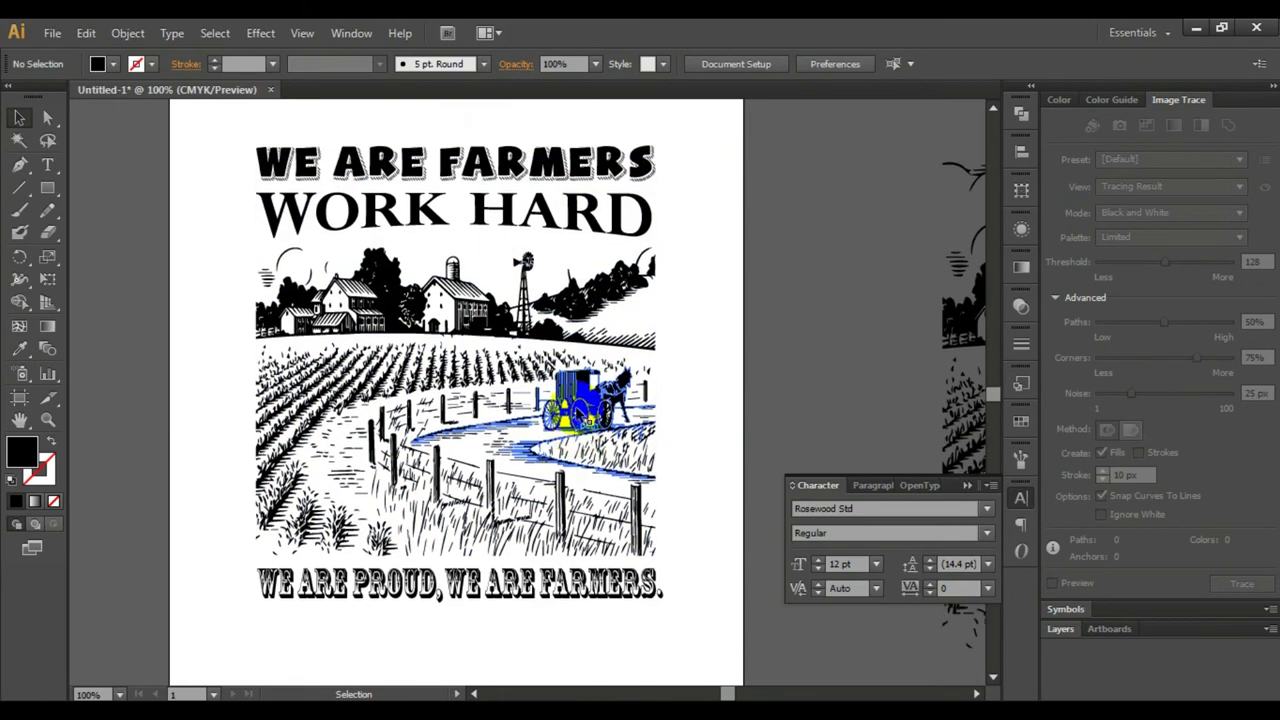
scroll(590, 402, "up", 1)
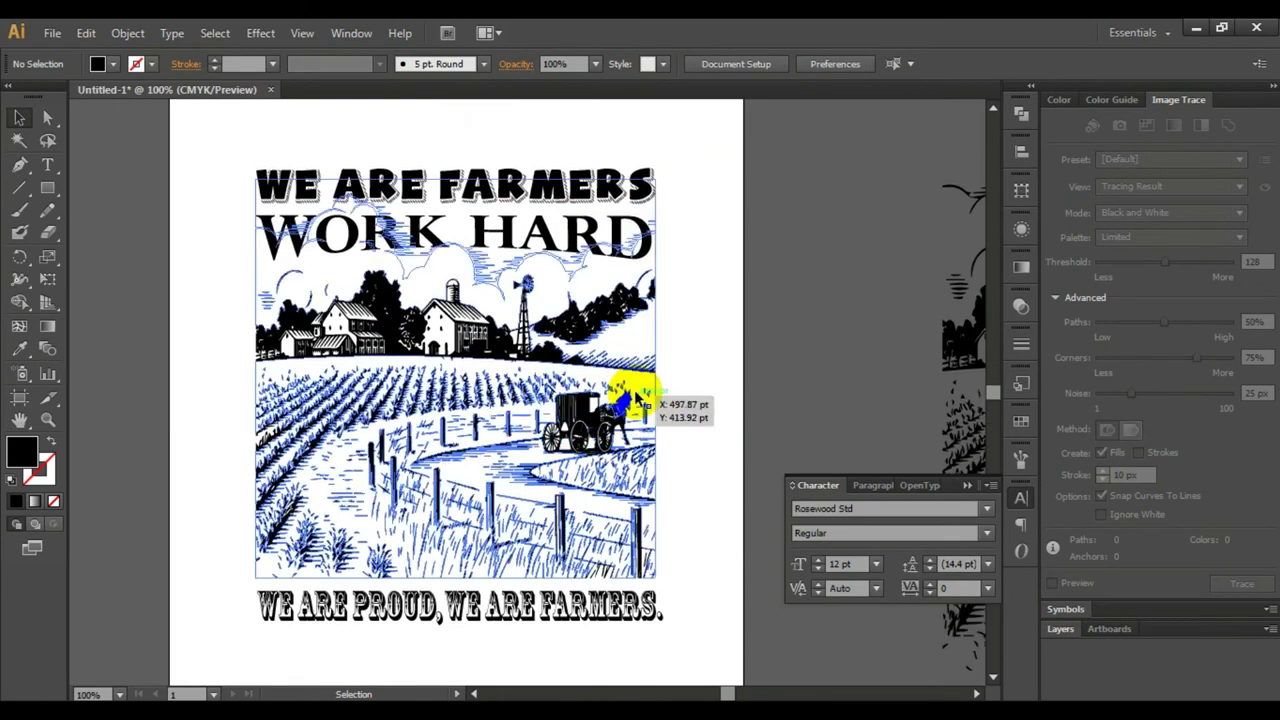
left_click(682, 285, "ctrl+alt")
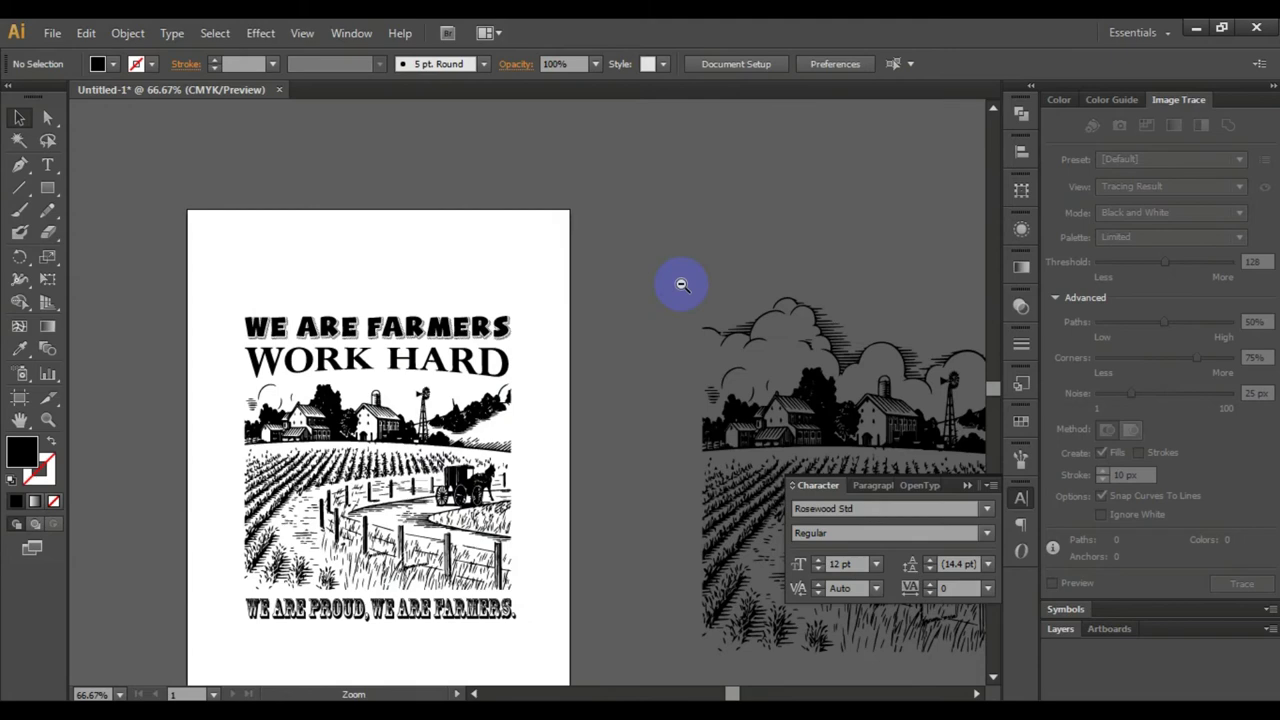
mouse_move(451, 366)
left_mouse_down()
mouse_move(534, 277)
mouse_move(553, 300)
left_mouse_up()
left_click(503, 332, "ctrl")
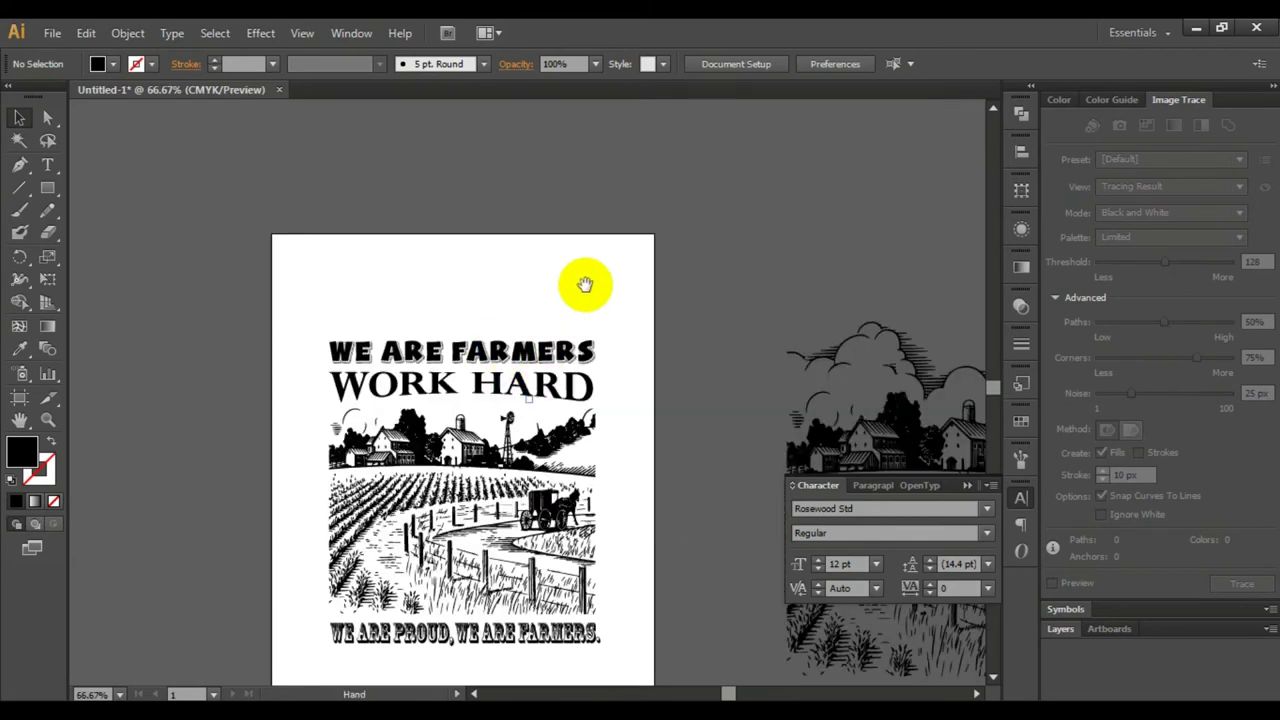
left_click(609, 243, "ctrl")
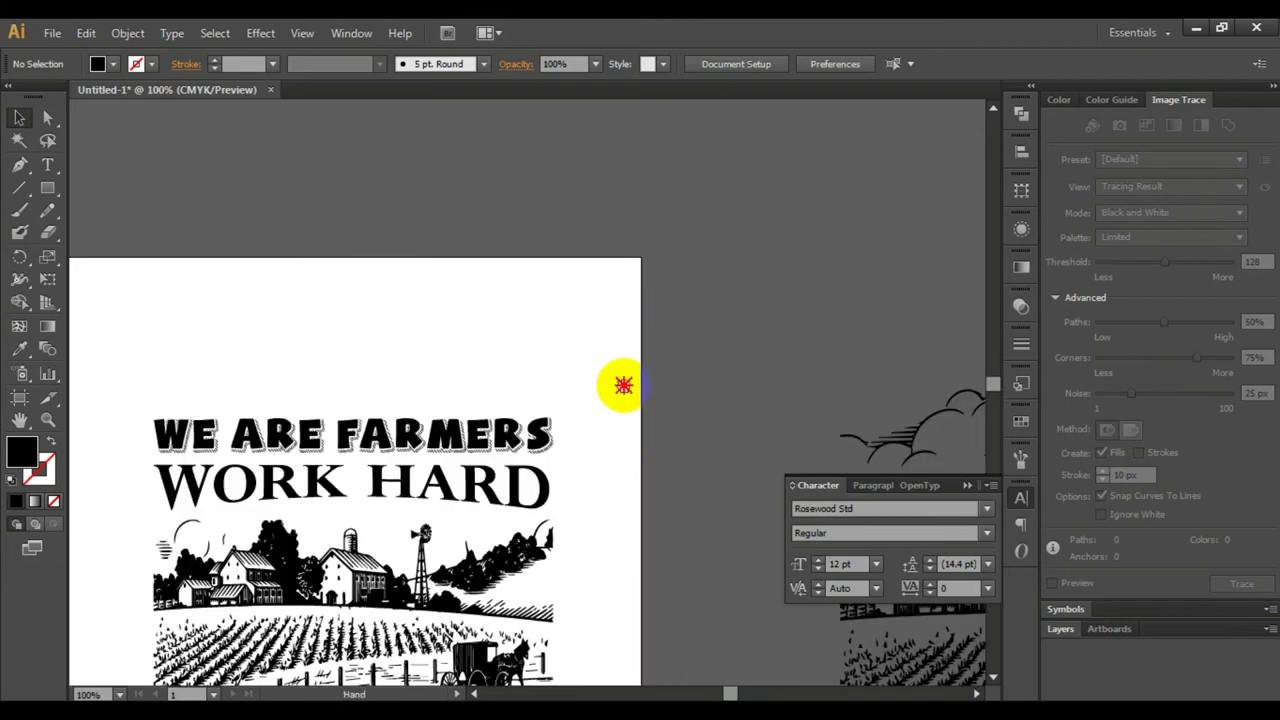
left_click_drag(702, 254, 731, 206)
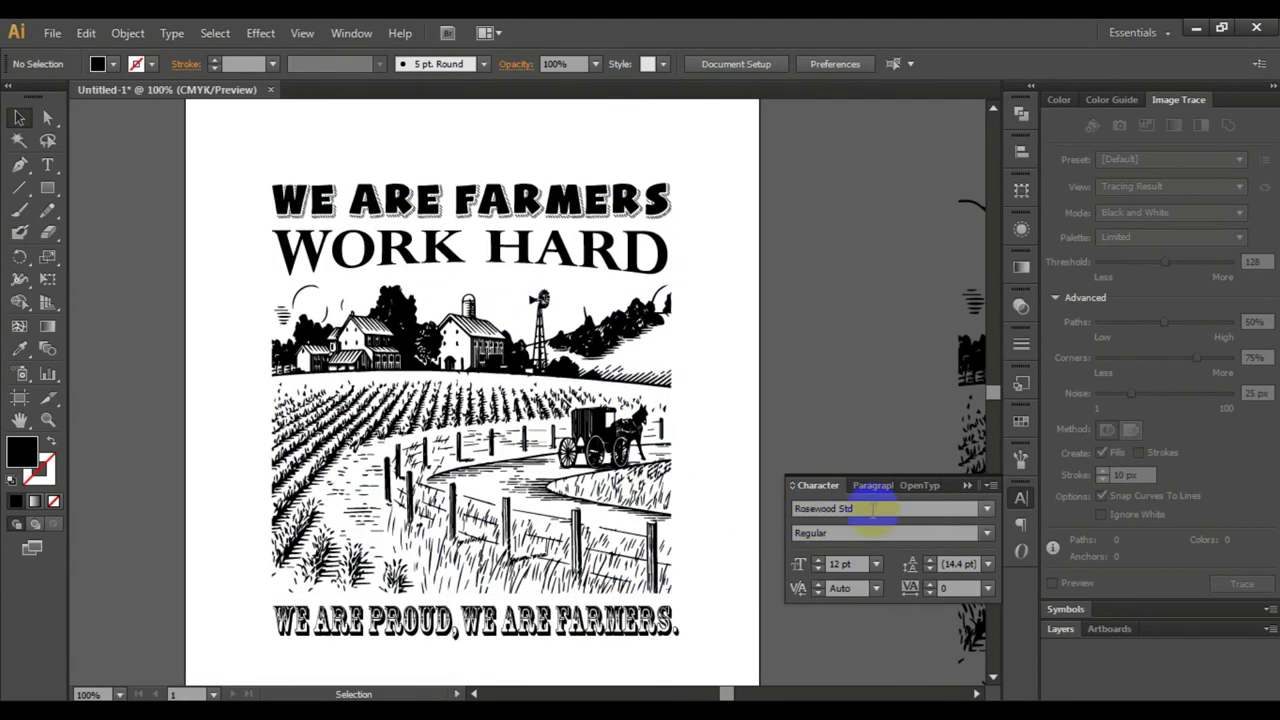
left_click(883, 508)
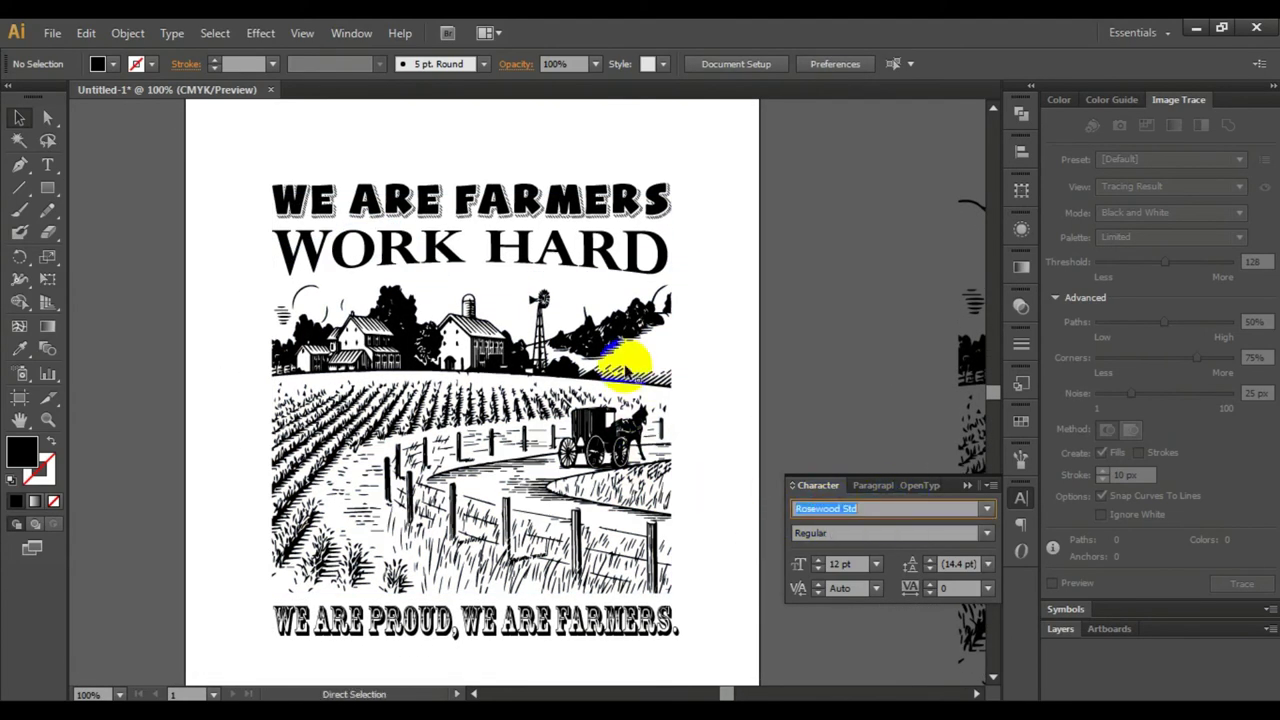
Change the warped WORK HARD text to the Rosewood Std font.
left_click(600, 262)
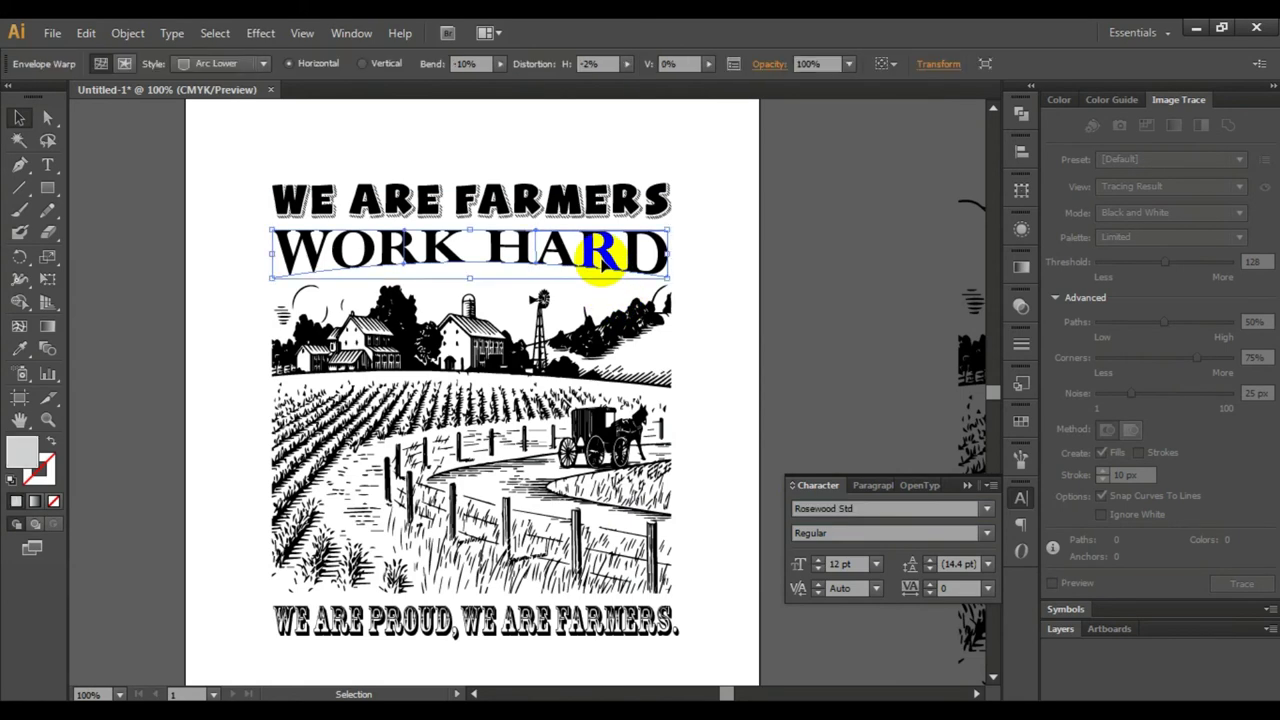
double_click(603, 258)
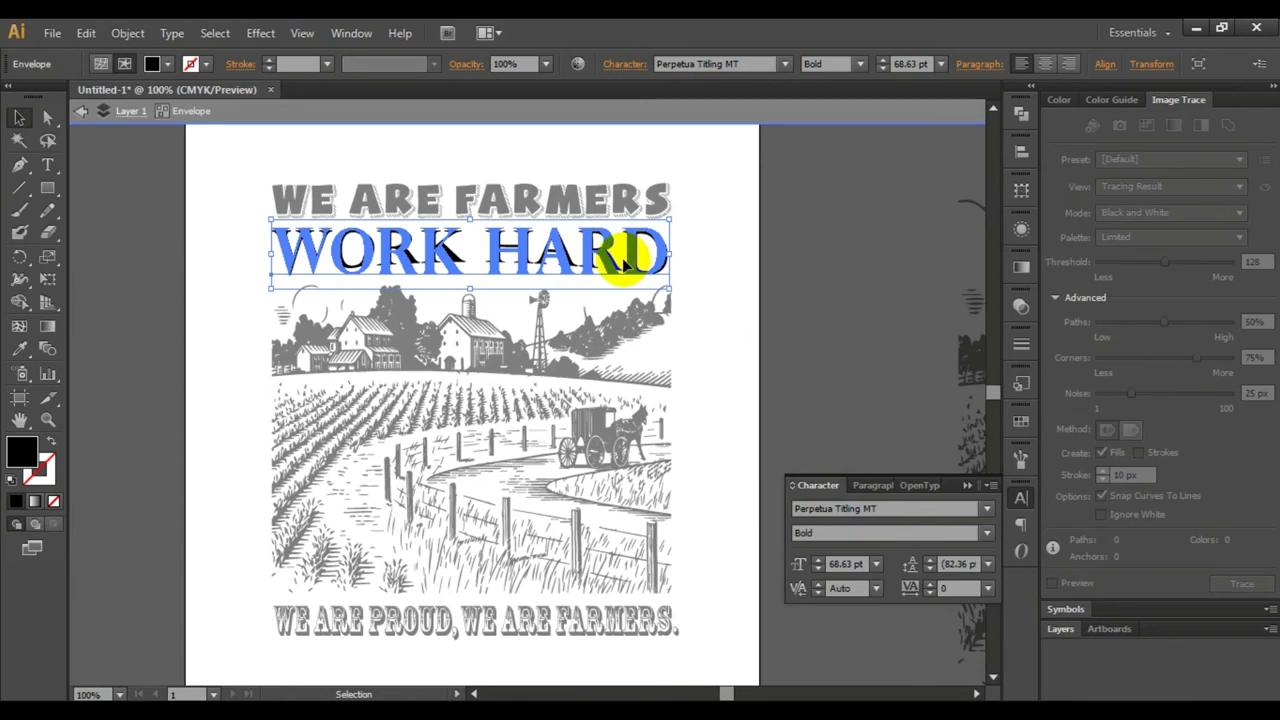
double_click(622, 258)
mouse_move(624, 258)
left_mouse_down()
mouse_move(663, 255)
mouse_move(275, 268)
left_mouse_up()
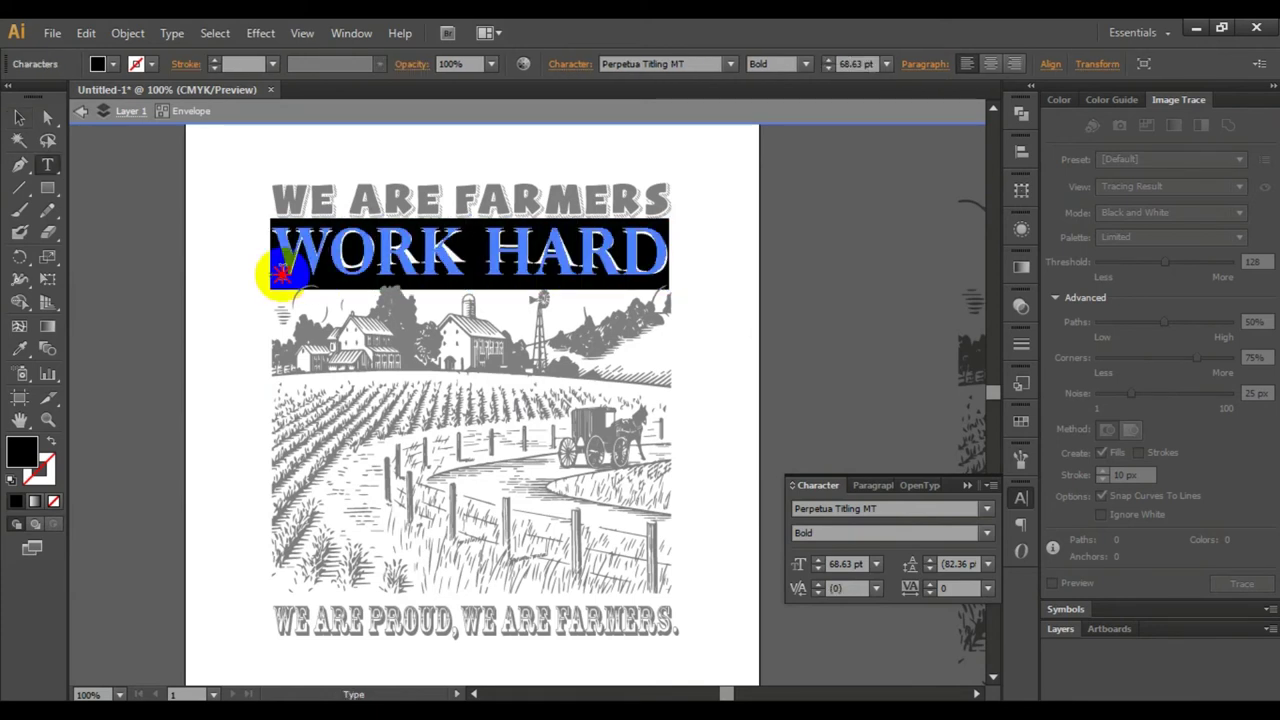
left_click(818, 508)
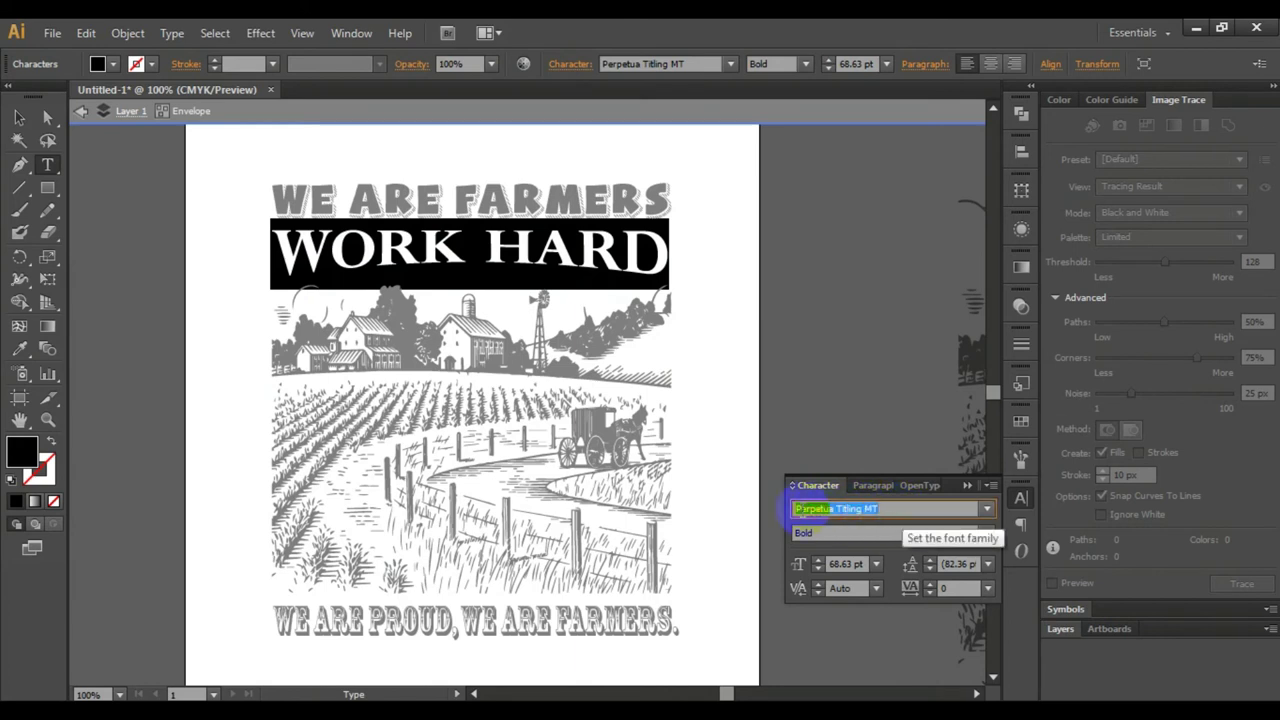
type("Rosewood Std")
left_click(913, 510)
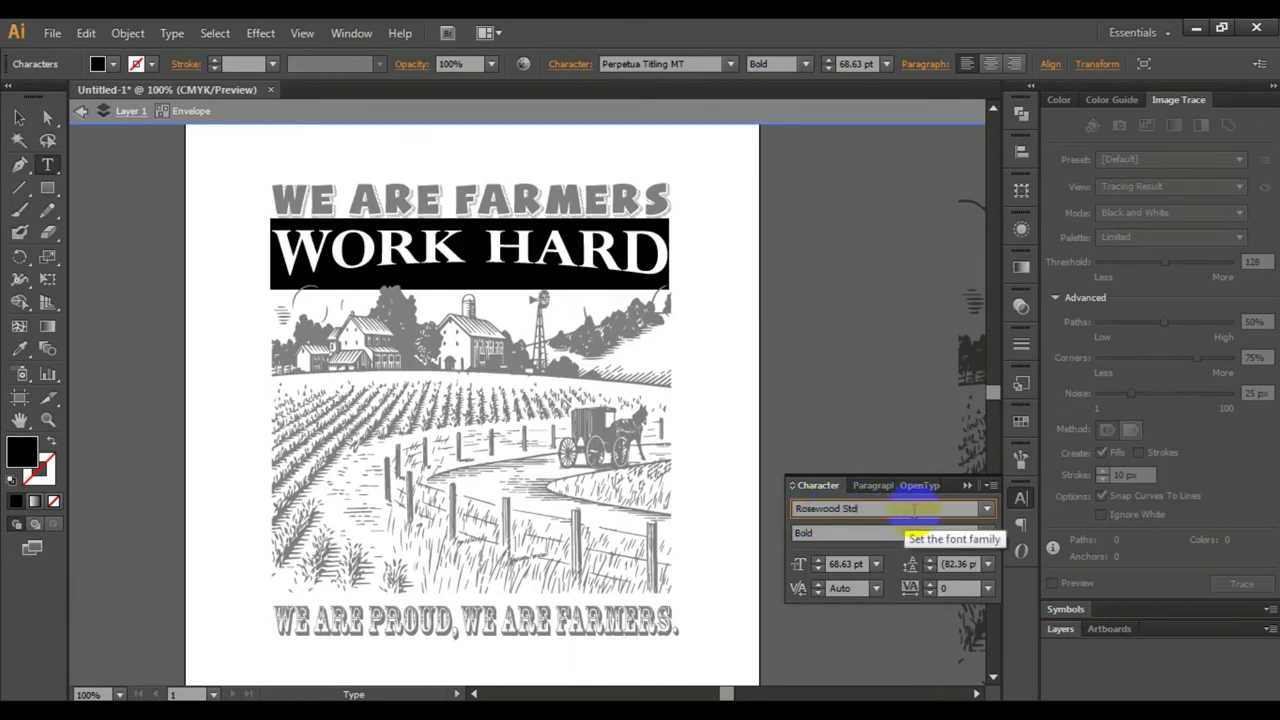
key("Return")
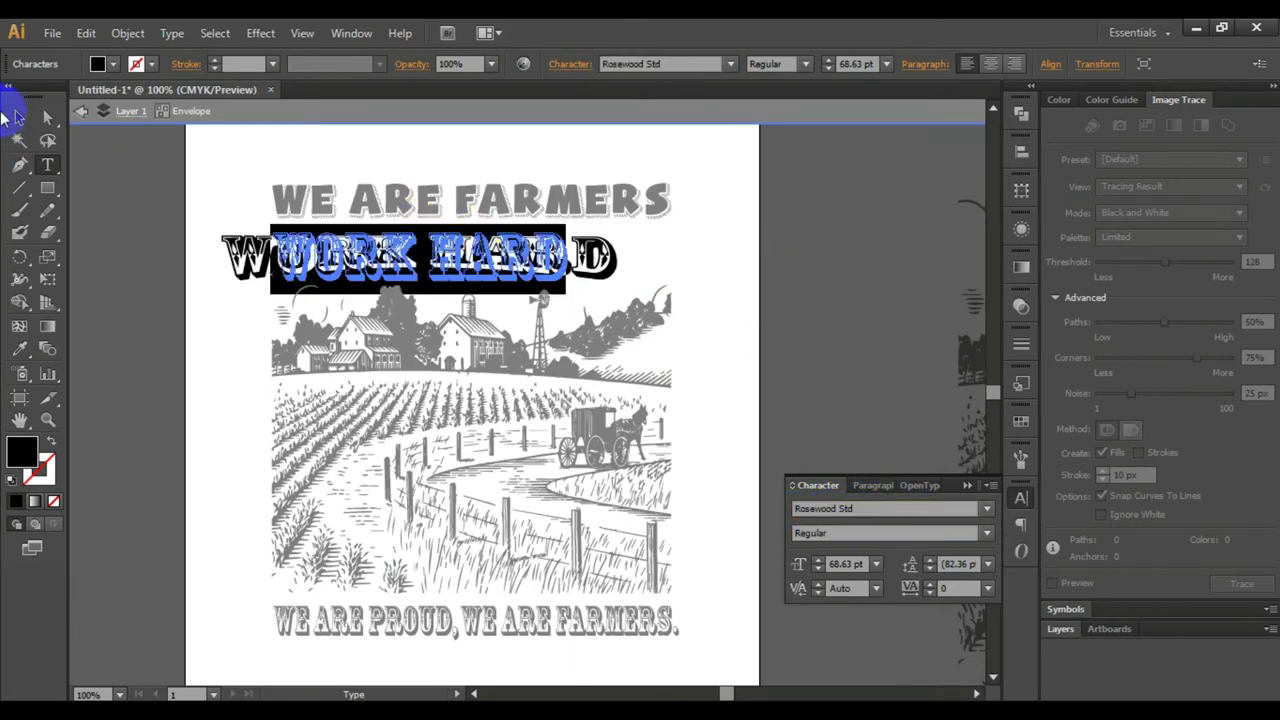
left_click(22, 119)
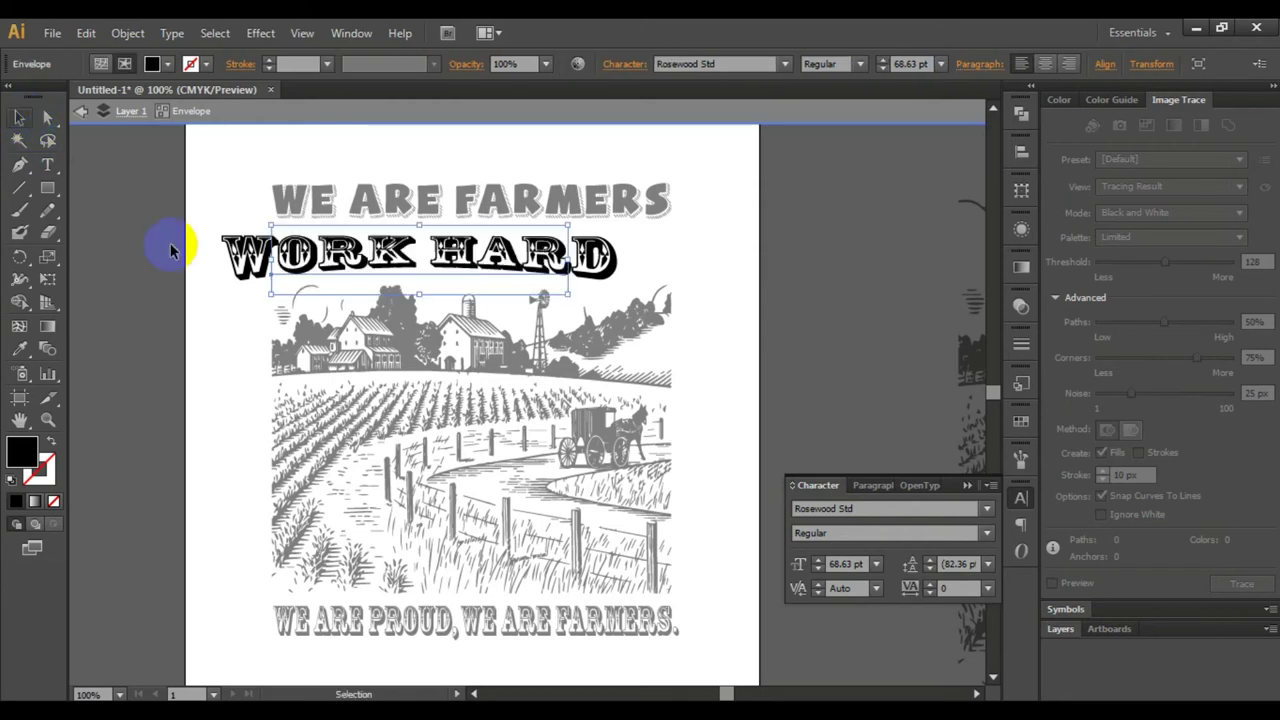
double_click(316, 203)
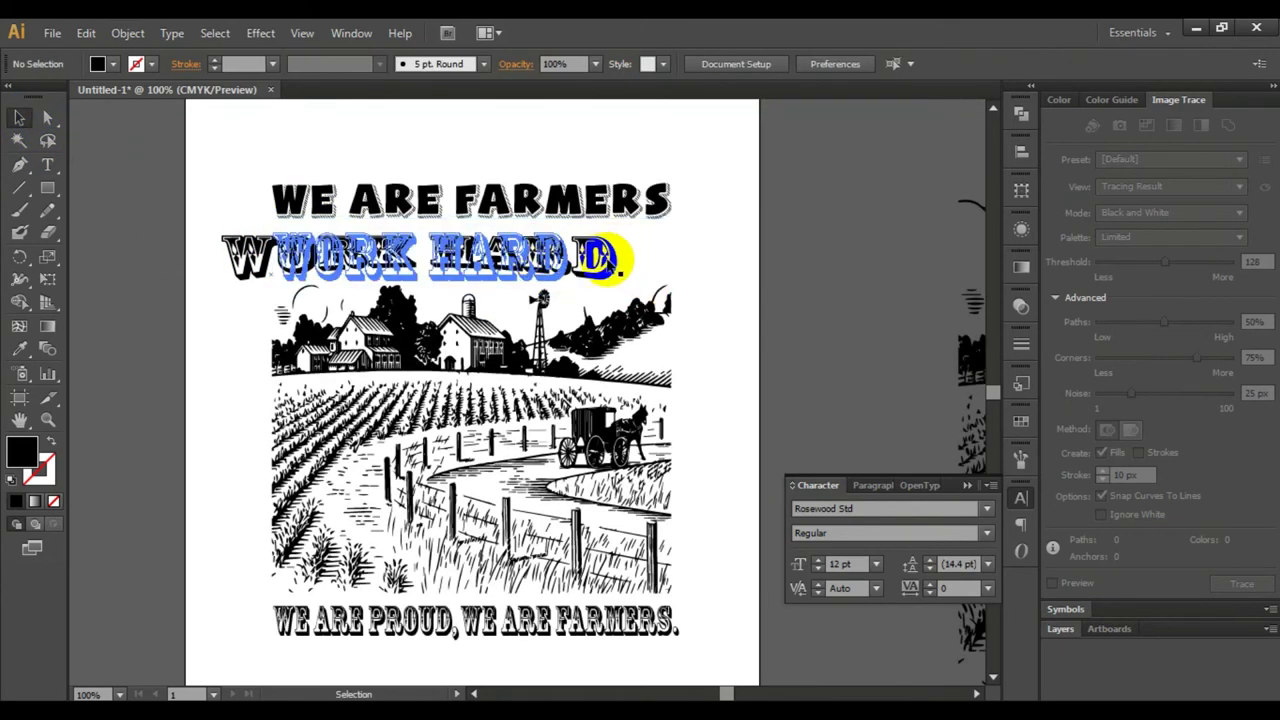
Centre WORK HARD beneath the WE ARE FARMERS line, then deselect it.
left_click(600, 258)
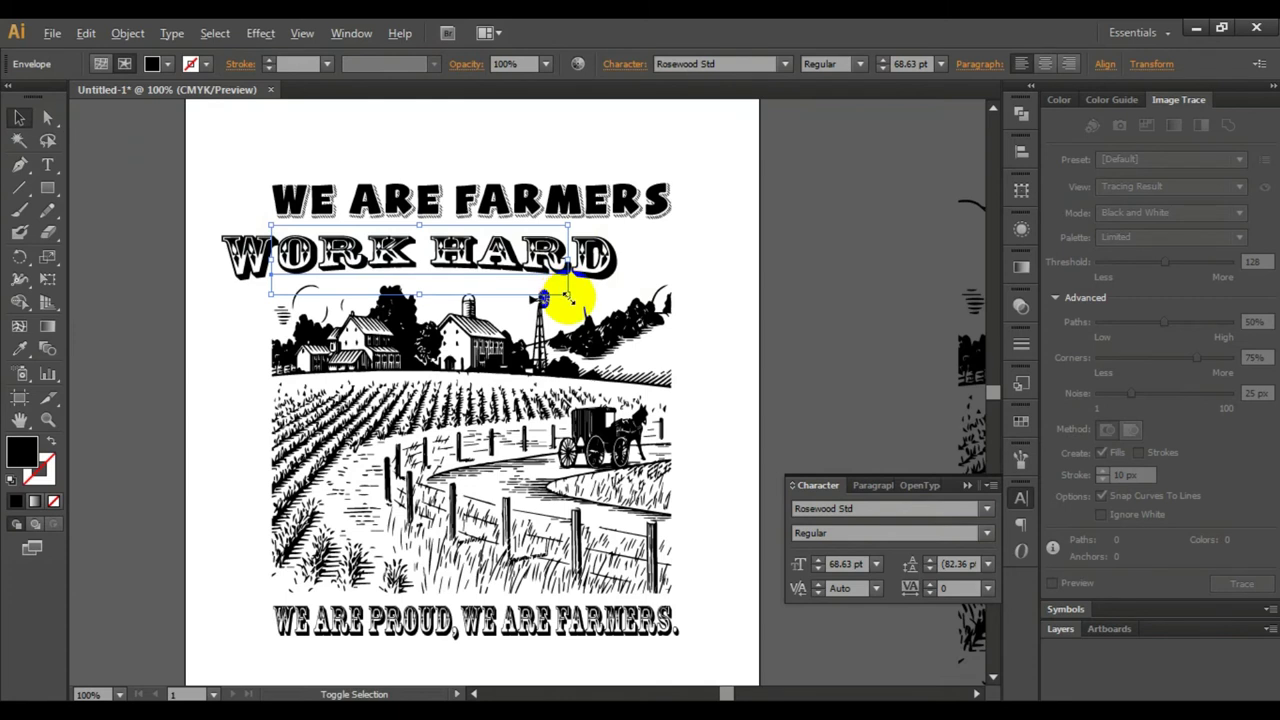
left_click_drag(566, 293, 588, 258)
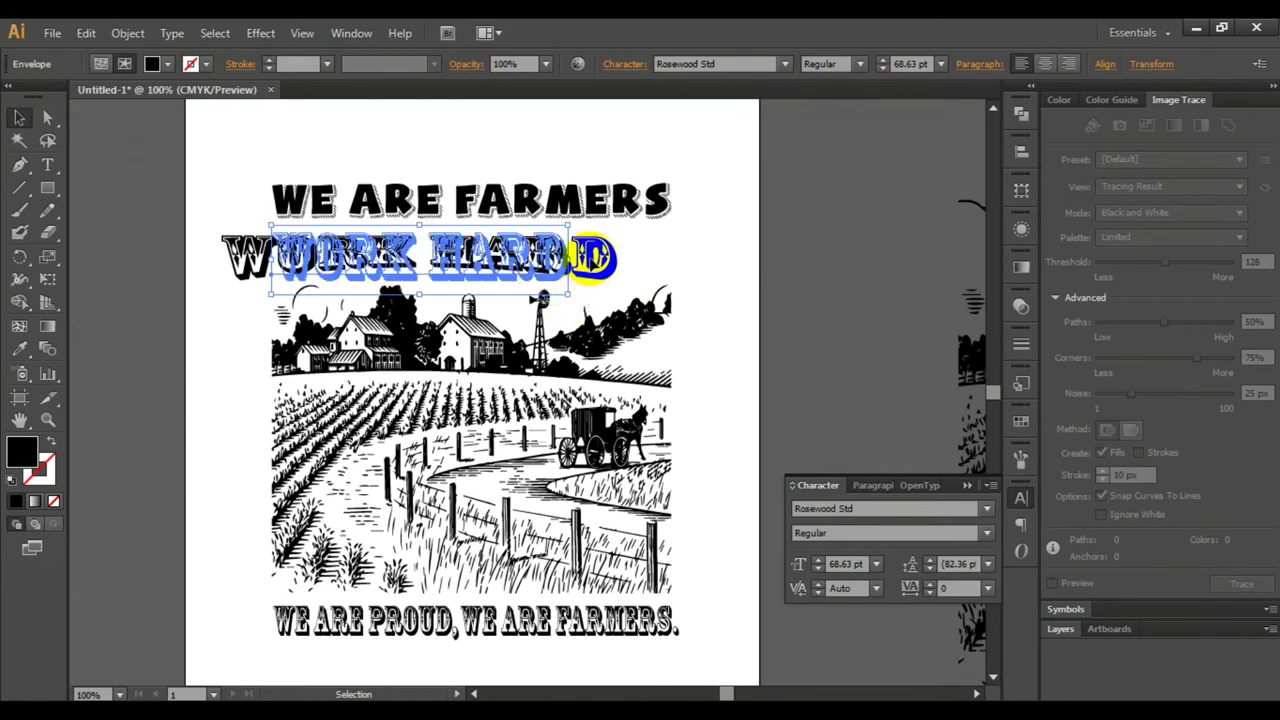
left_click_drag(590, 258, 636, 258)
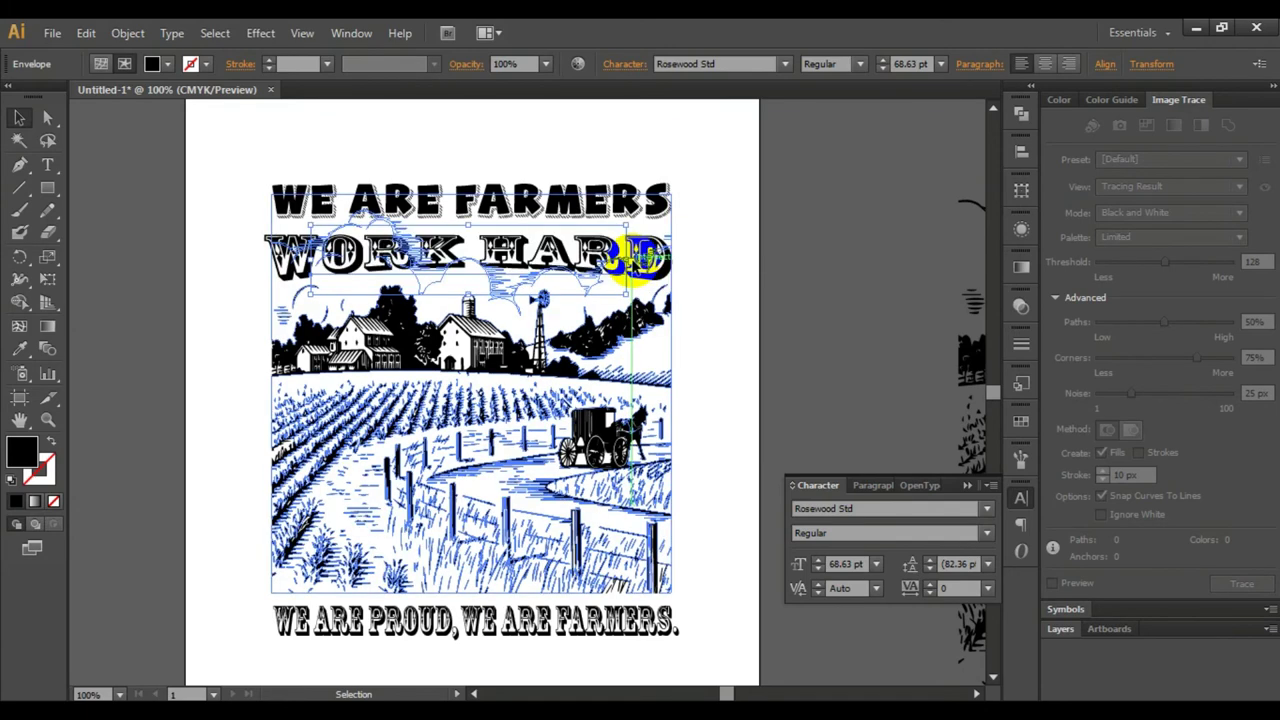
mouse_move(313, 238)
left_mouse_down()
mouse_move(268, 236)
mouse_move(270, 250)
left_mouse_up()
left_click(699, 152)
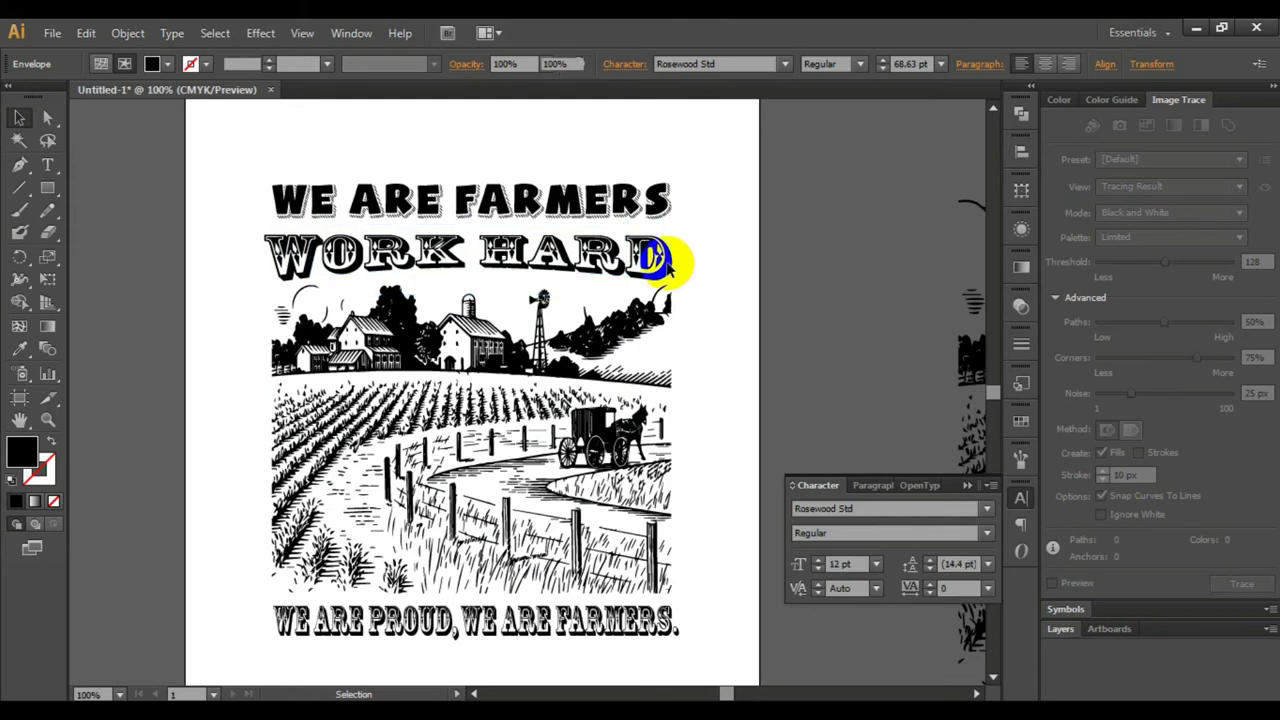
scroll(664, 270, "down", 1)
scroll(660, 290, "up", 1)
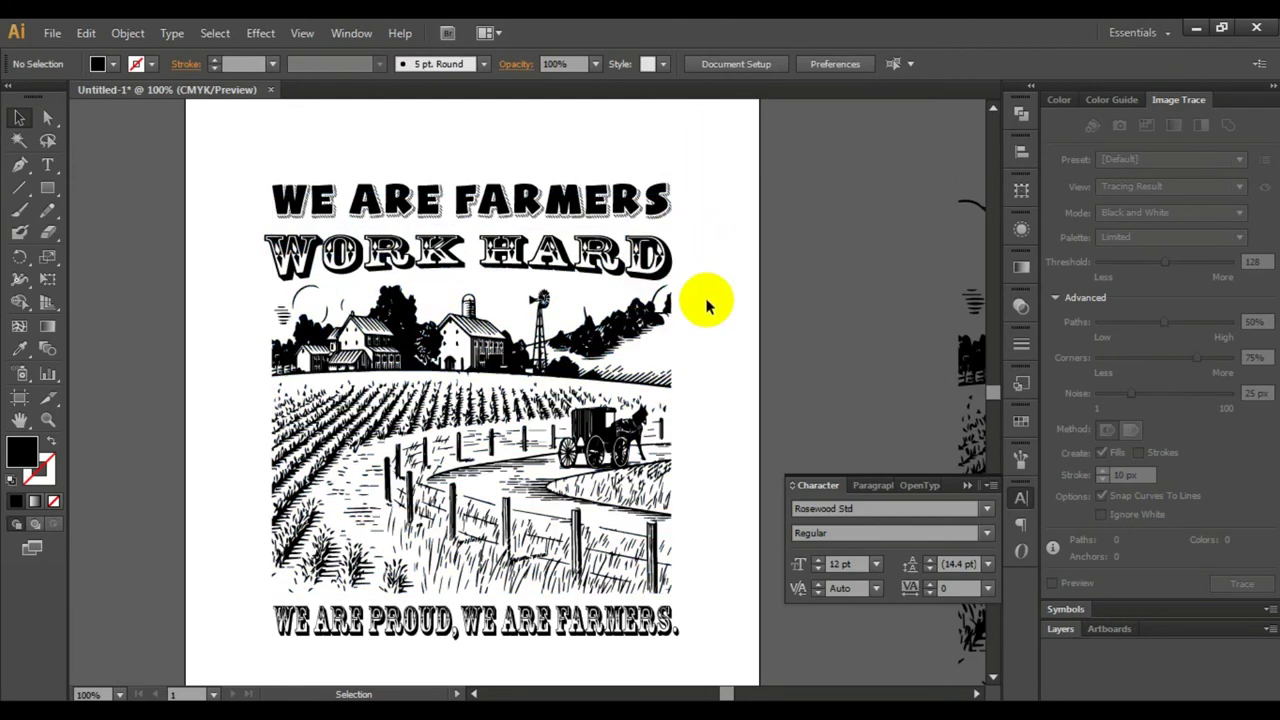
key("alt+space")
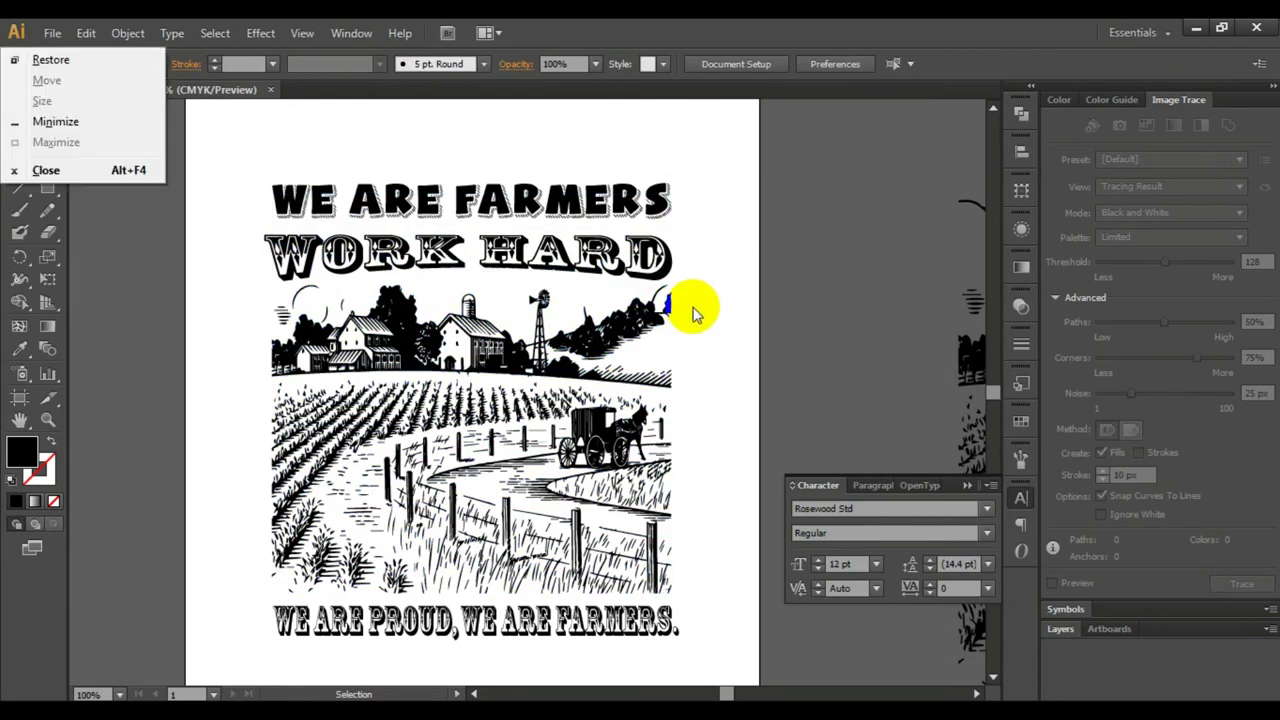
key("Escape")
scroll(697, 290, "down", 1)
scroll(699, 306, "up", 1)
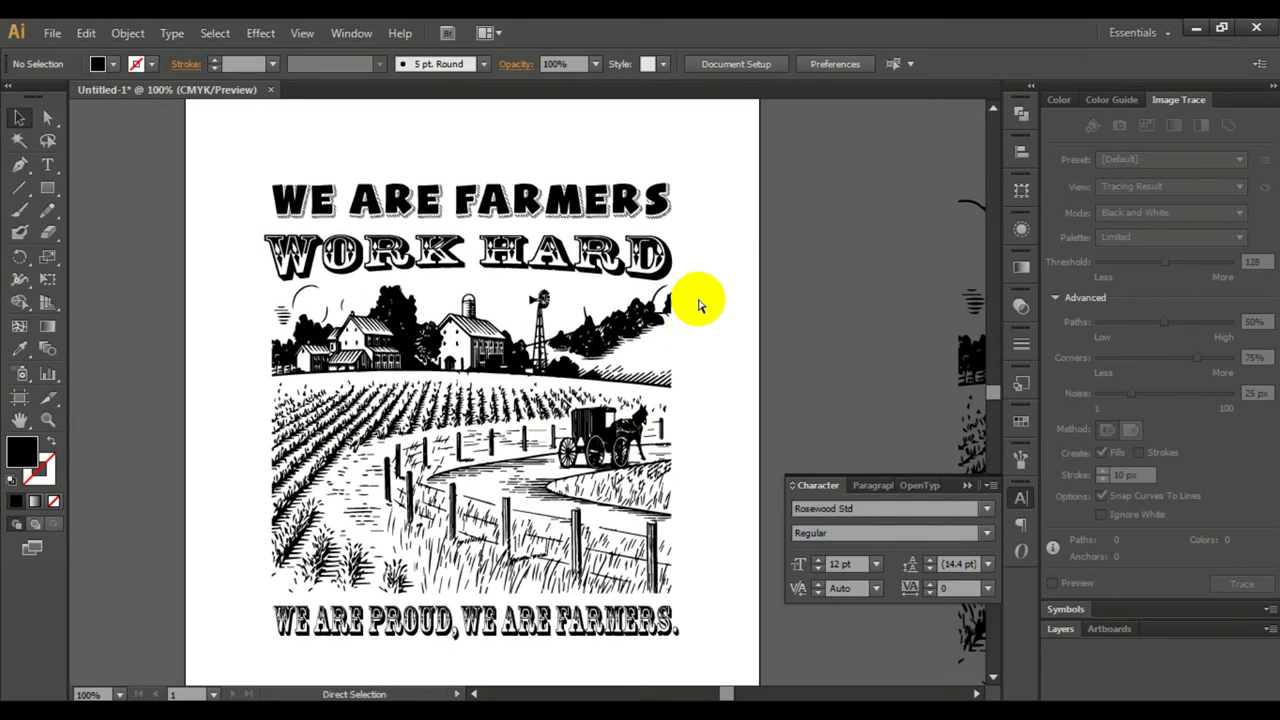
key("z")
left_click(647, 297, "alt")
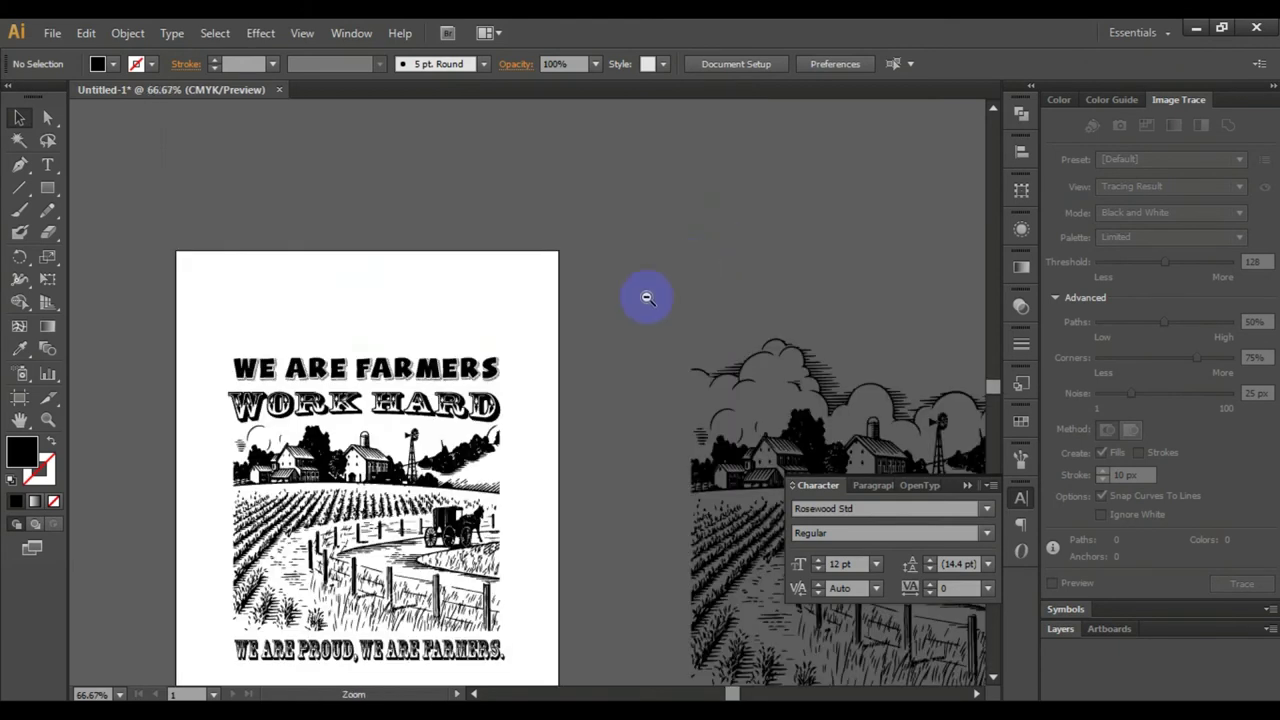
left_click(574, 286, "alt")
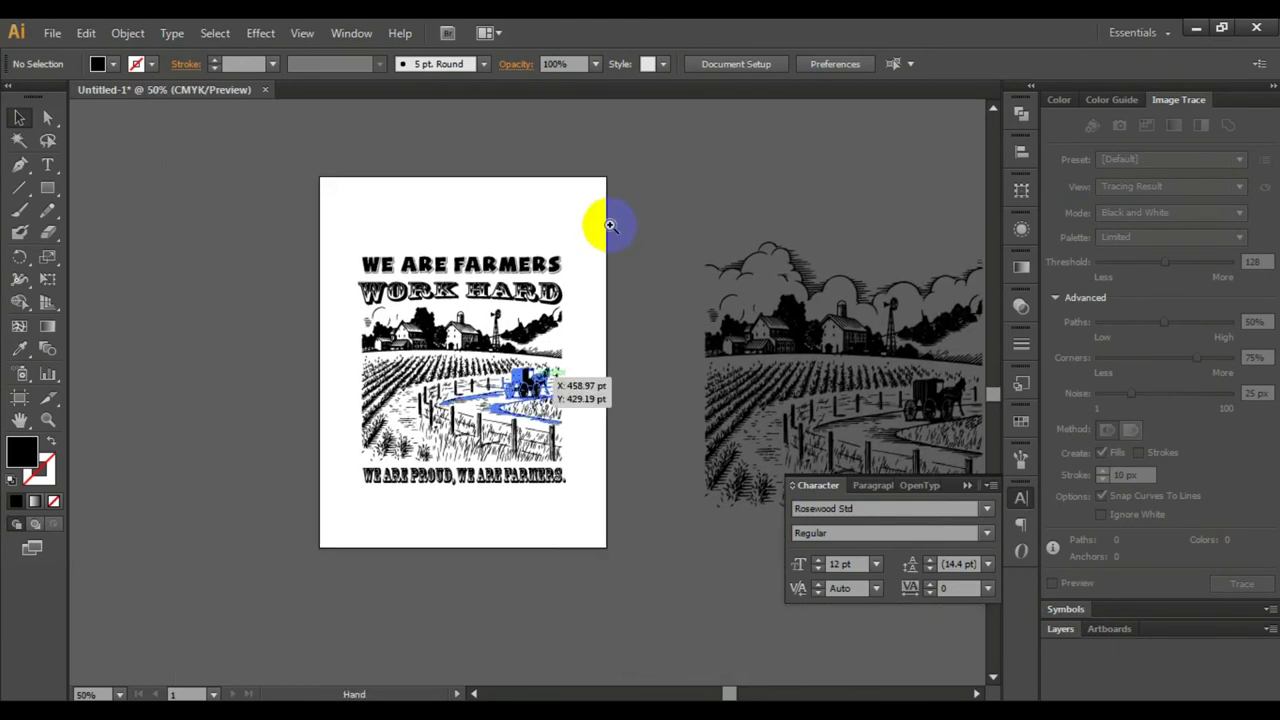
left_click(581, 247)
left_click(514, 403)
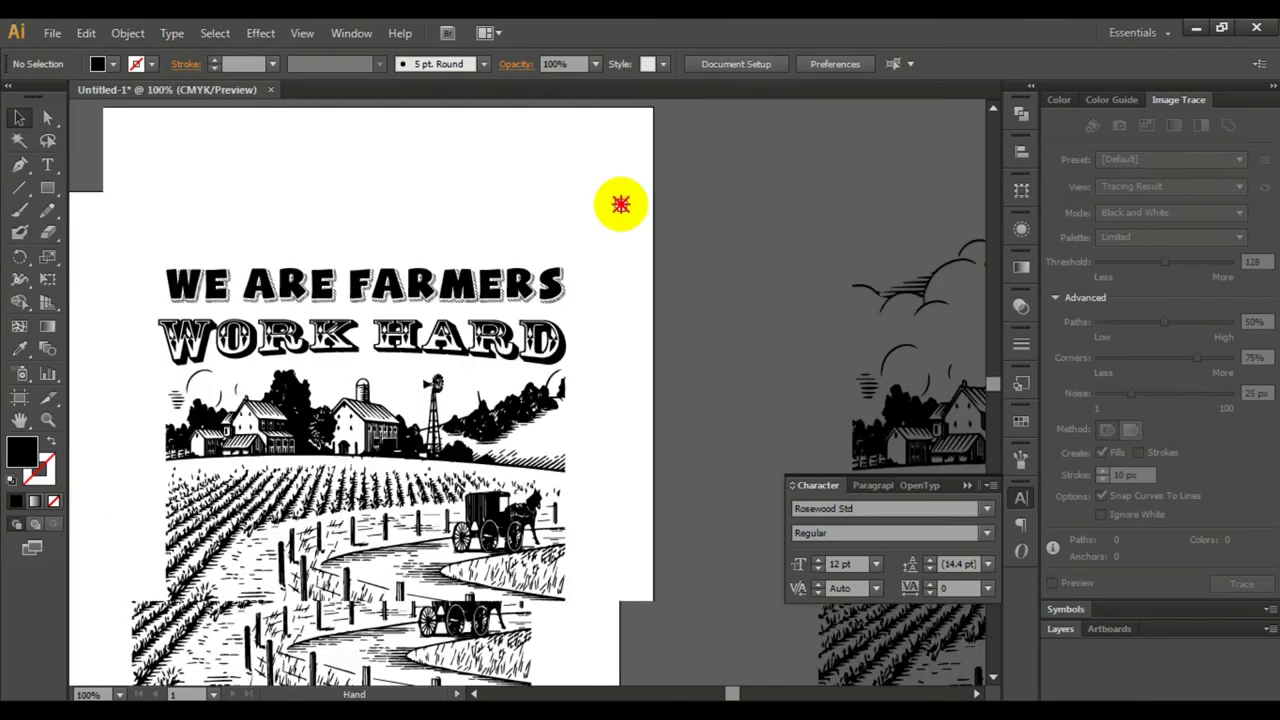
left_click(622, 261)
left_click_drag(583, 354, 720, 163)
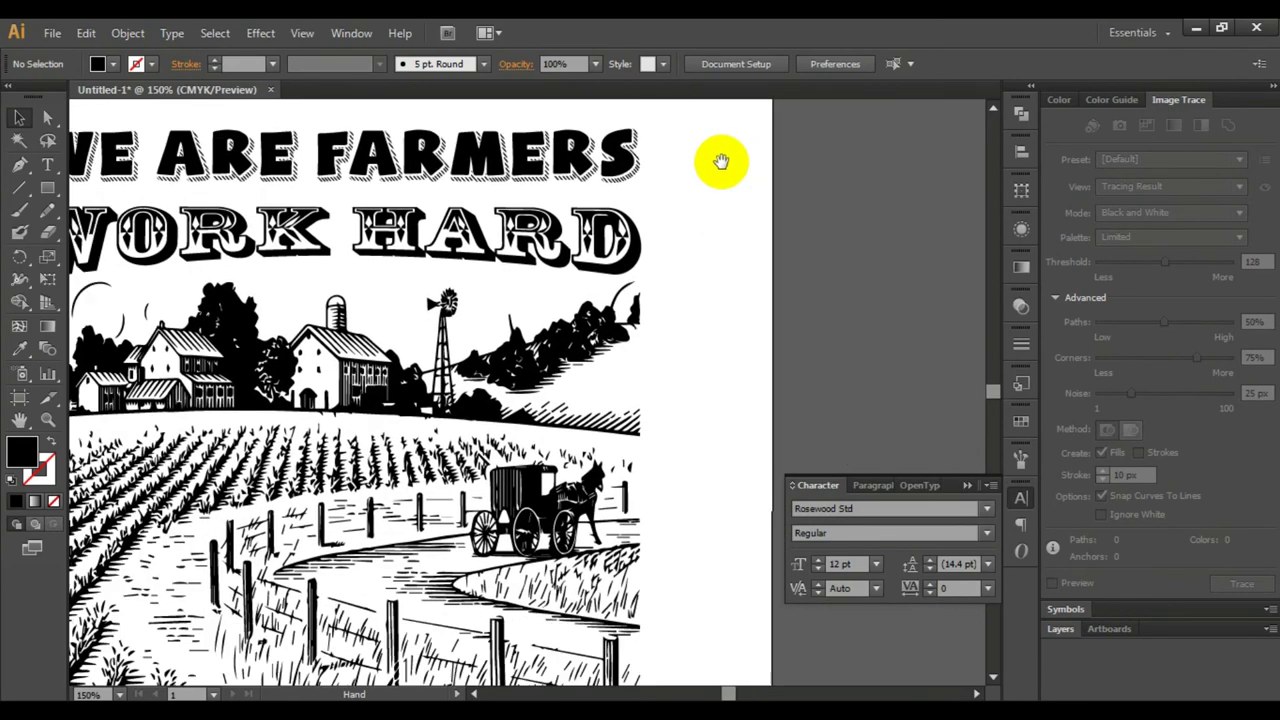
key("v")
key("ctrl+space")
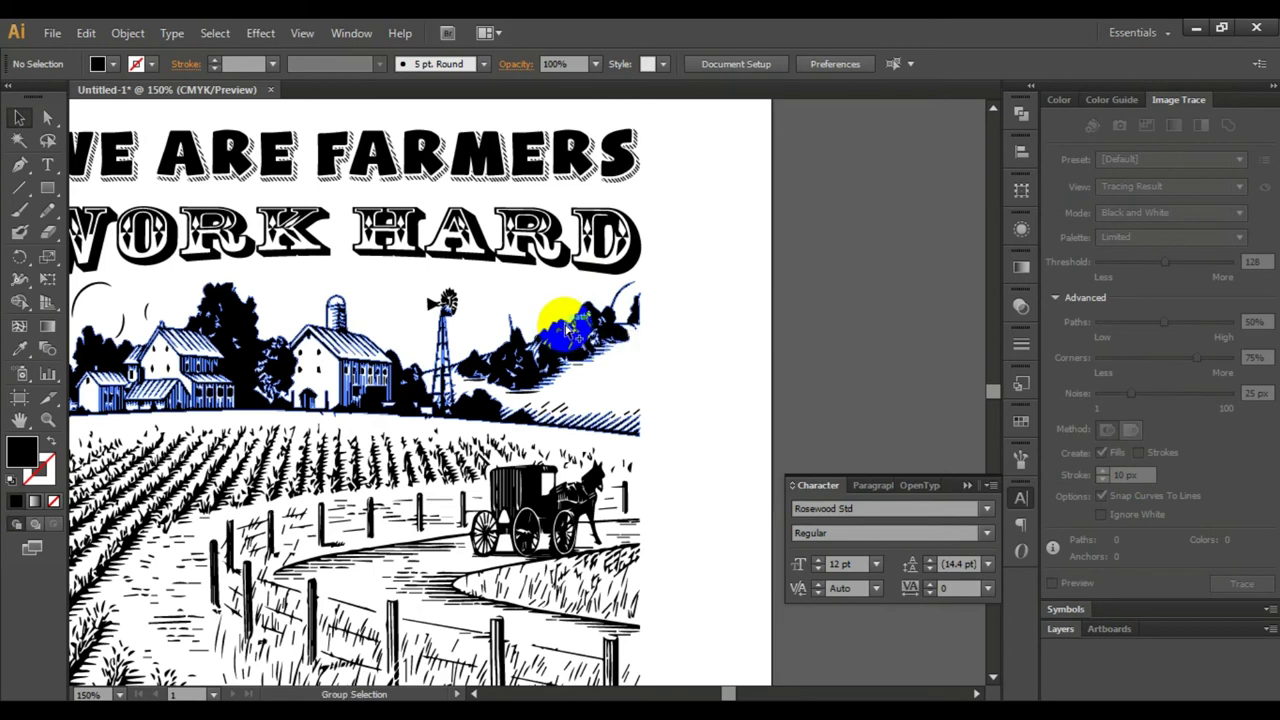
left_click(697, 257, "ctrl+alt")
left_click_drag(540, 346, 691, 237)
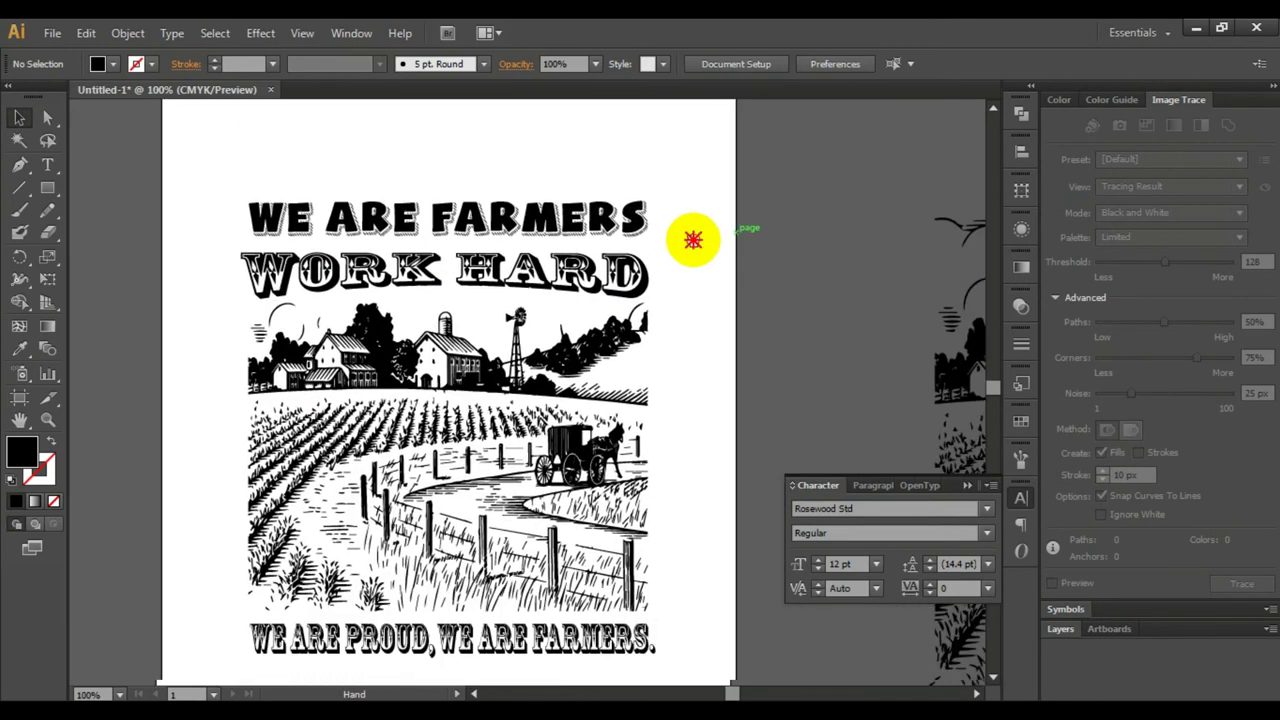
Set the WE ARE FARMERS heading in Rosewood Std.
left_click(597, 220)
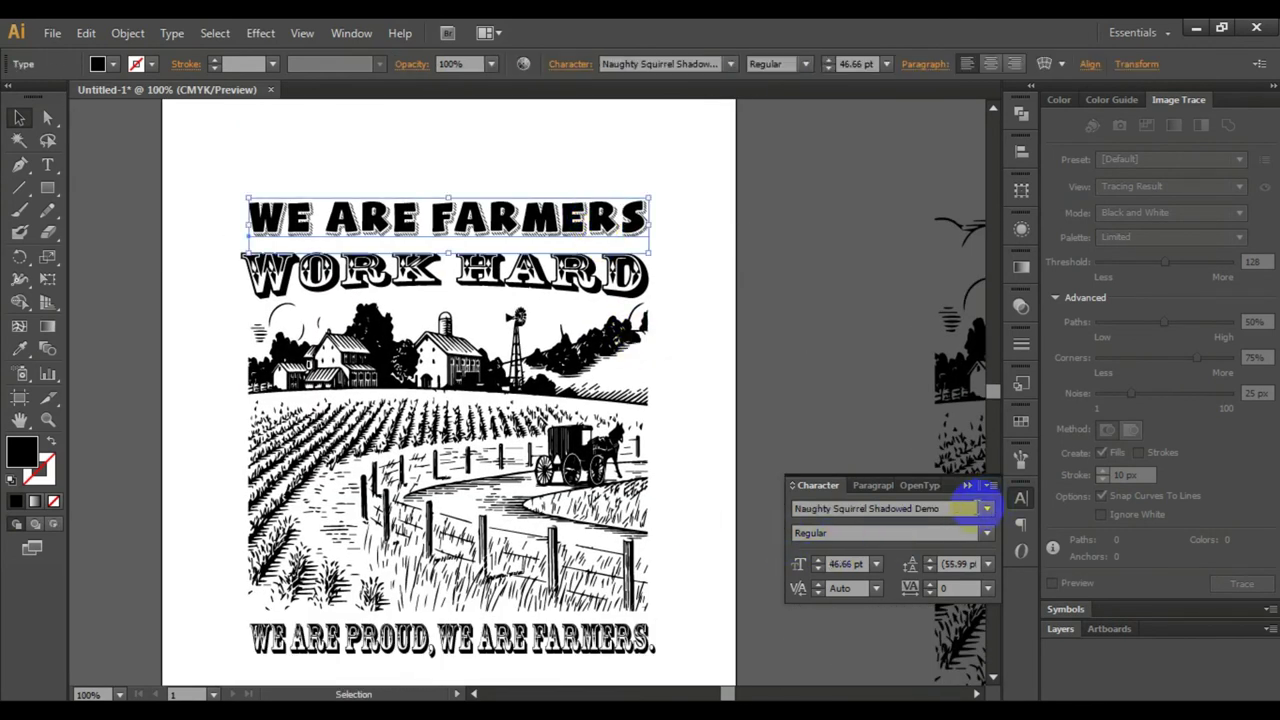
left_click(920, 508)
type("Rosewood Std")
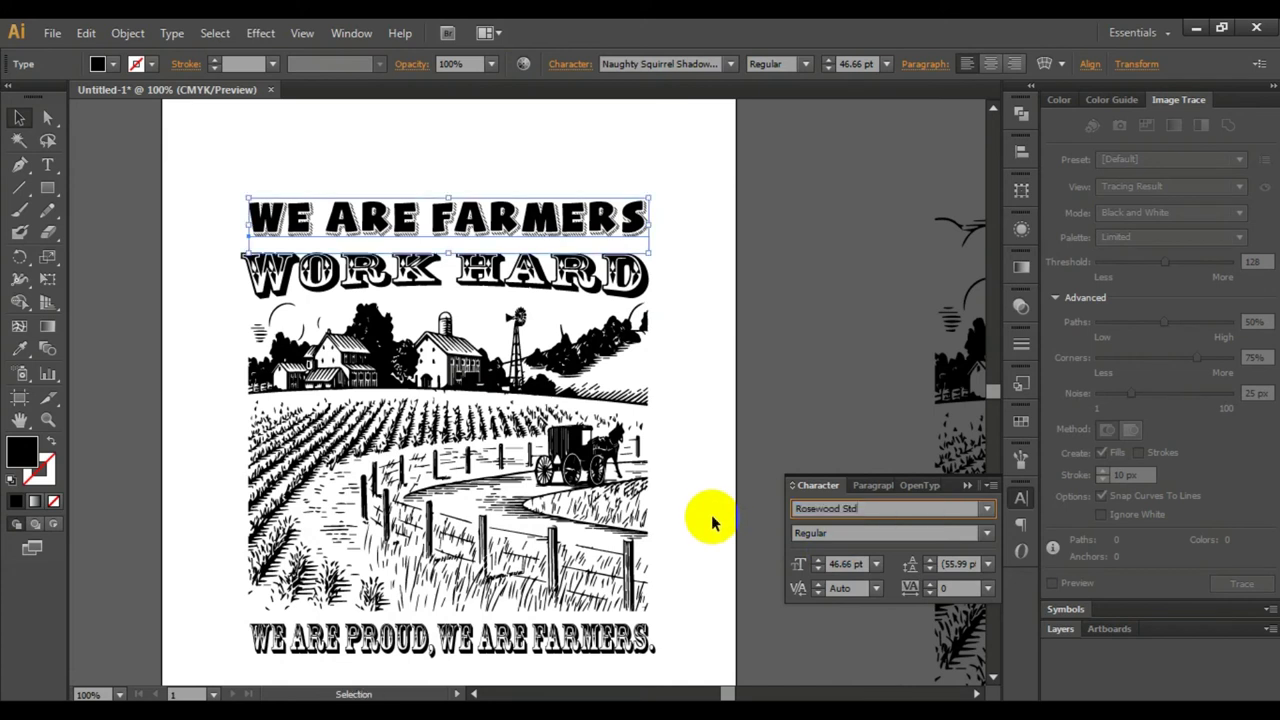
key("Return")
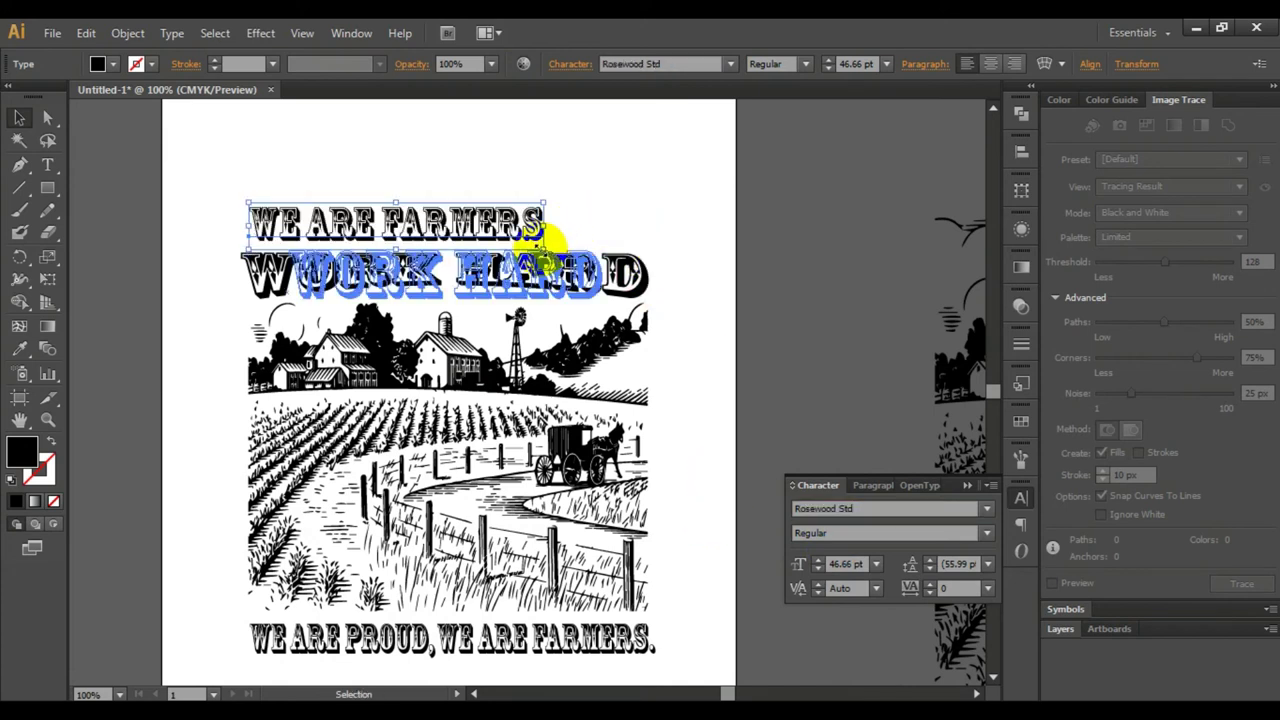
key("super")
key("Escape")
Stretch the heading by its handles to match the WORK HARD width.
mouse_move(545, 244)
left_mouse_down()
mouse_move(594, 257)
mouse_move(598, 228)
mouse_move(650, 226)
left_mouse_up()
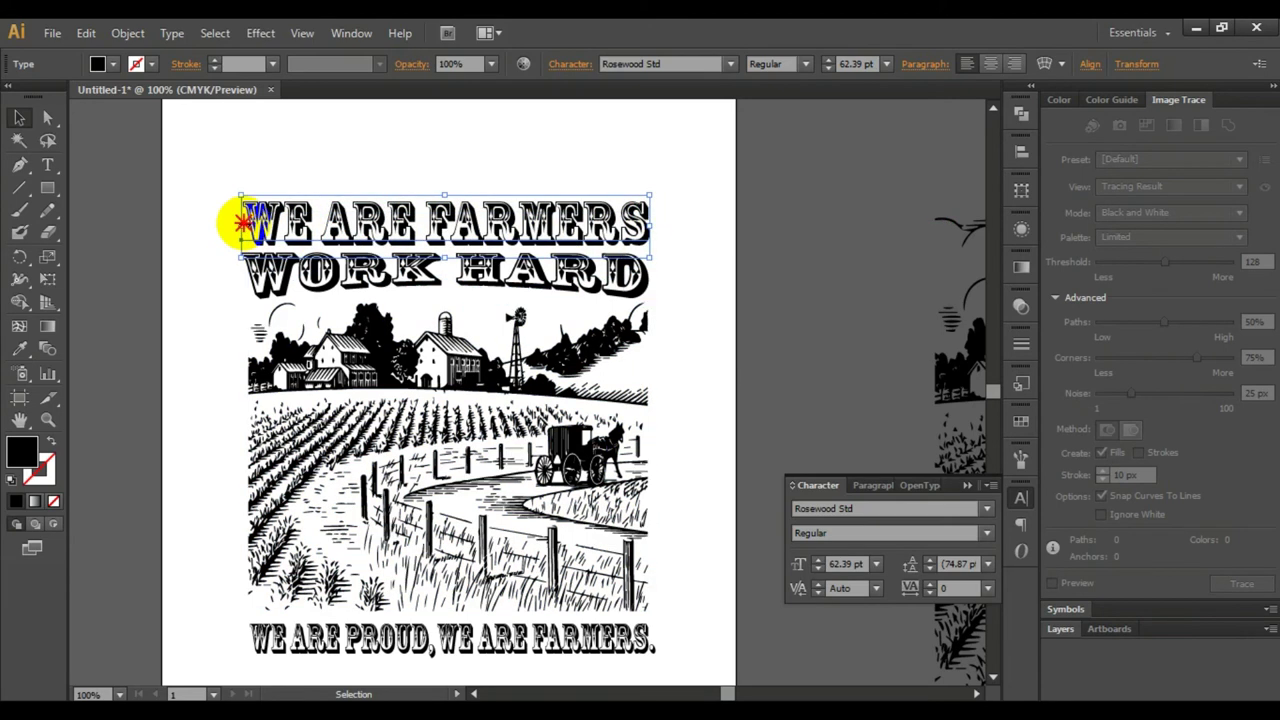
left_click_drag(243, 226, 240, 226)
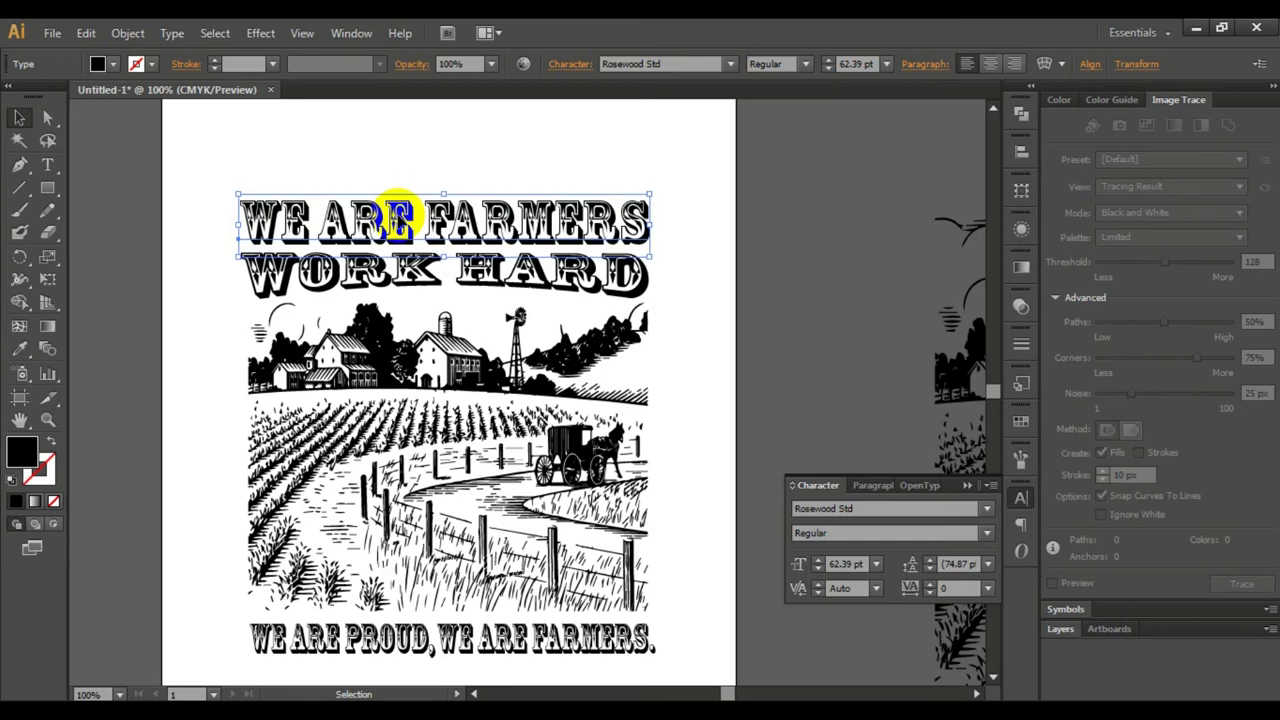
left_click(662, 240)
Close the Character panel and bring the traced farm engraving beside the page into view.
scroll(663, 274, "down", 2)
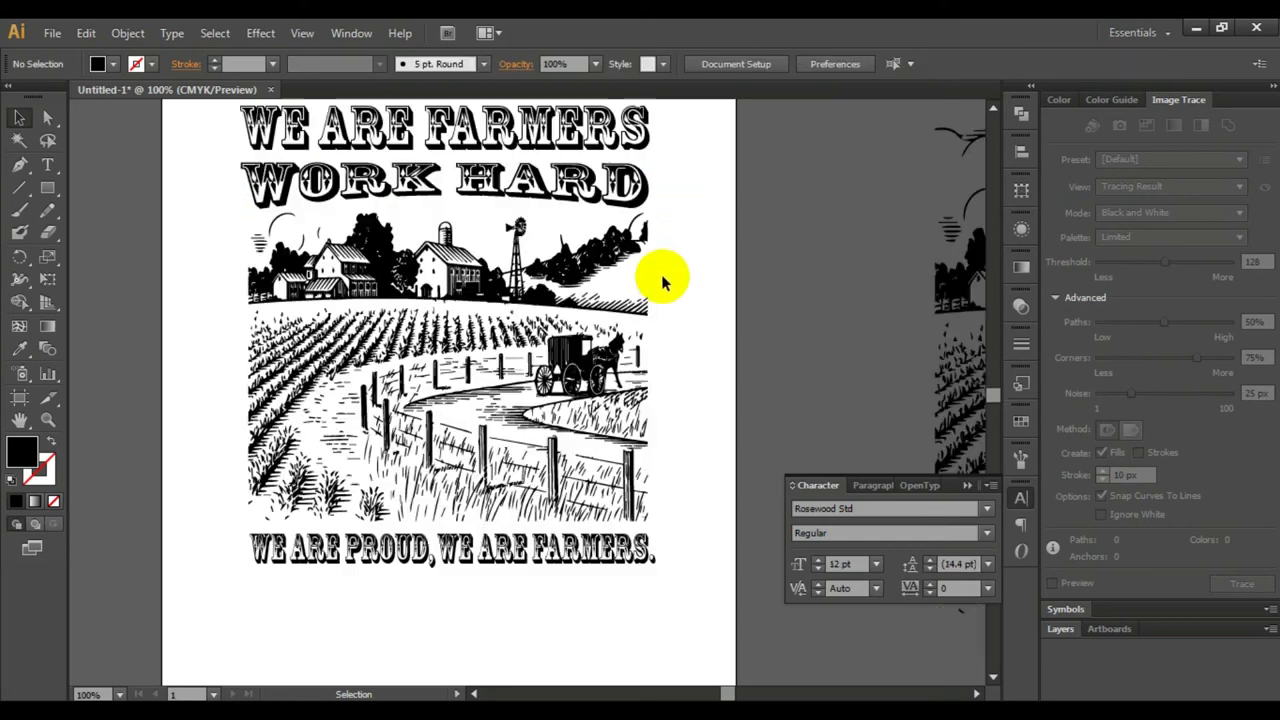
scroll(606, 349, "down", 2)
left_click(457, 487)
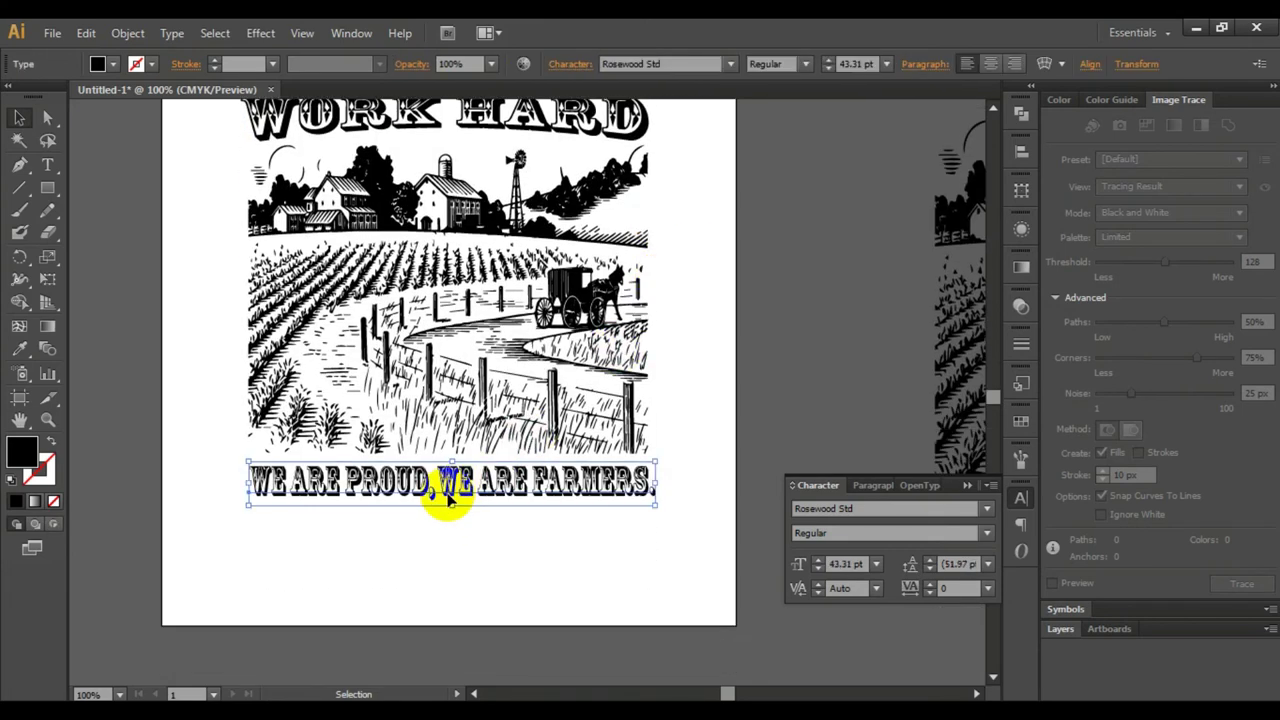
left_click(690, 398)
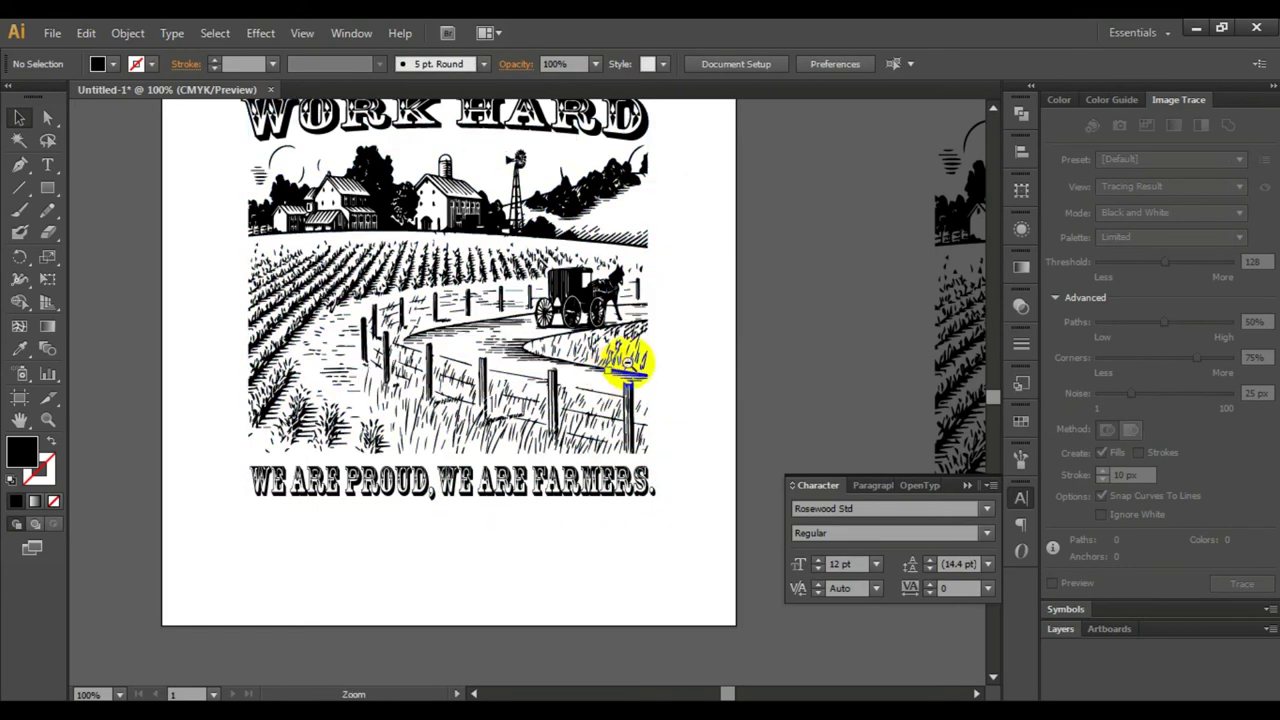
left_click(694, 334, "alt")
left_click(690, 336, "alt")
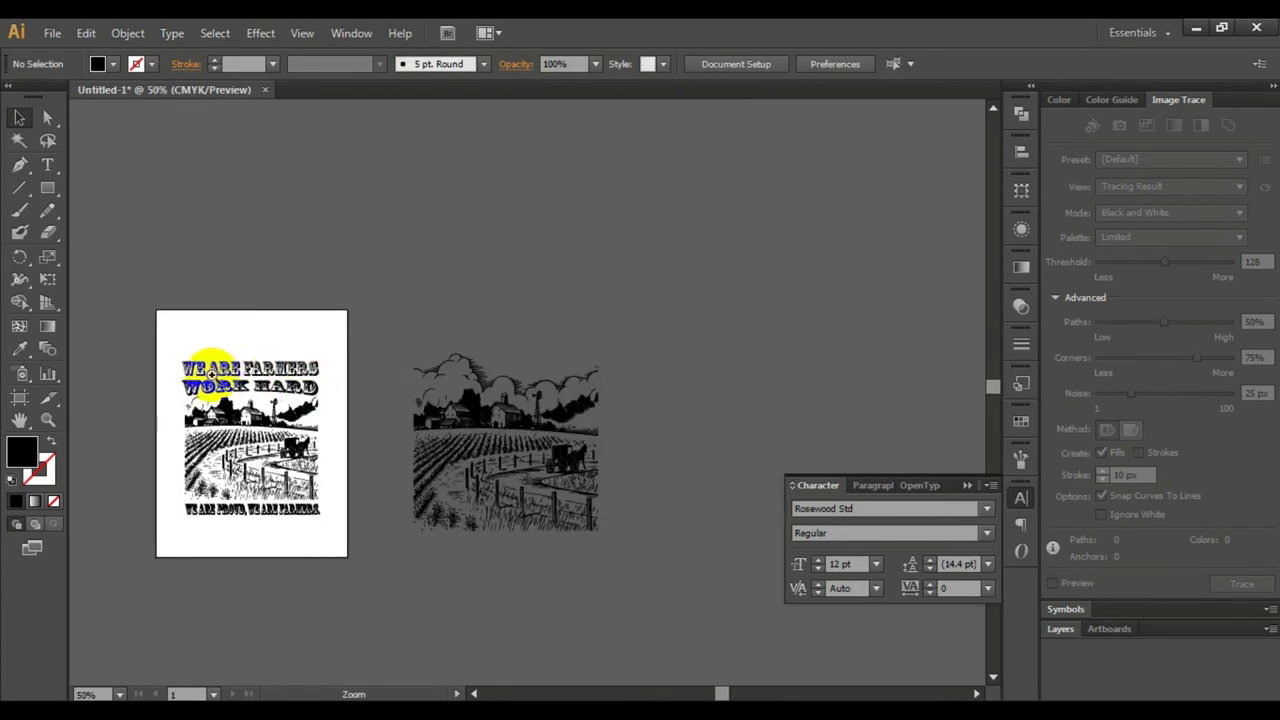
key("ctrl+equal")
key("ctrl+equal")
left_click_drag(246, 374, 740, 351)
left_click_drag(855, 351, 323, 214)
left_click_drag(736, 410, 715, 408)
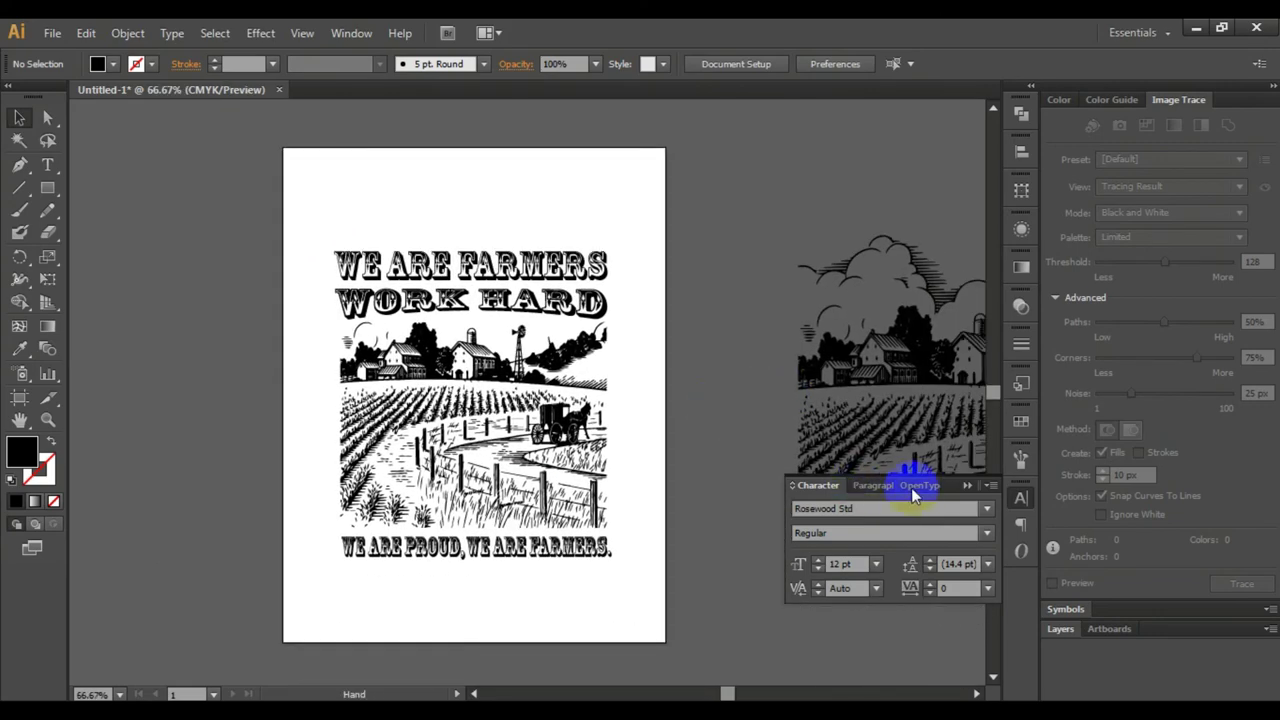
left_click(967, 485)
left_click_drag(803, 205, 771, 209)
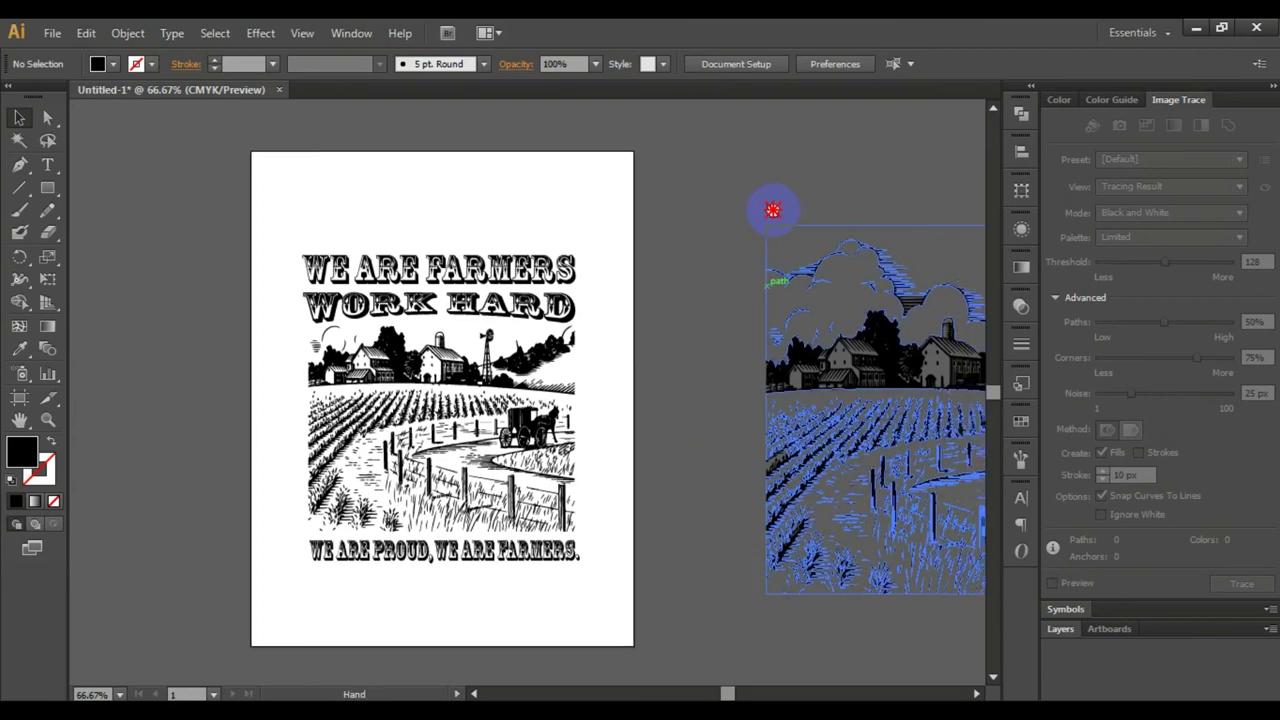
Ungroup the traced farm engraving.
left_click(840, 282)
right_click(839, 272)
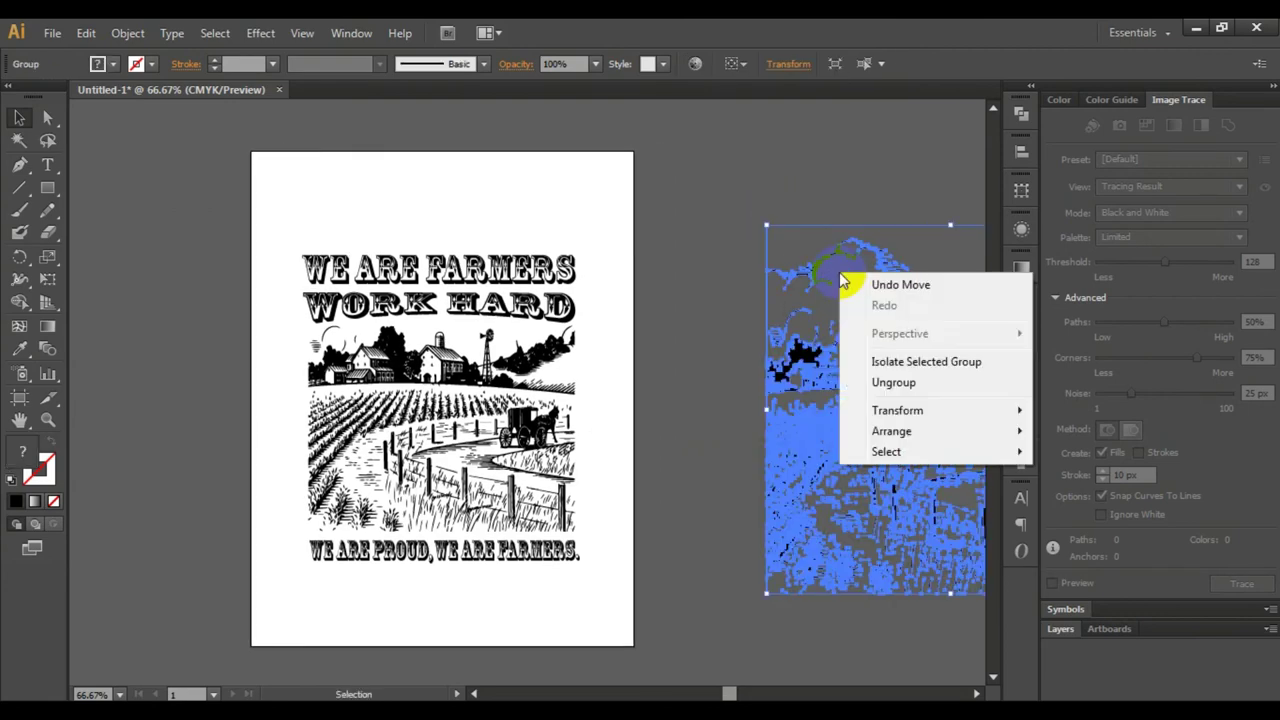
left_click(880, 378)
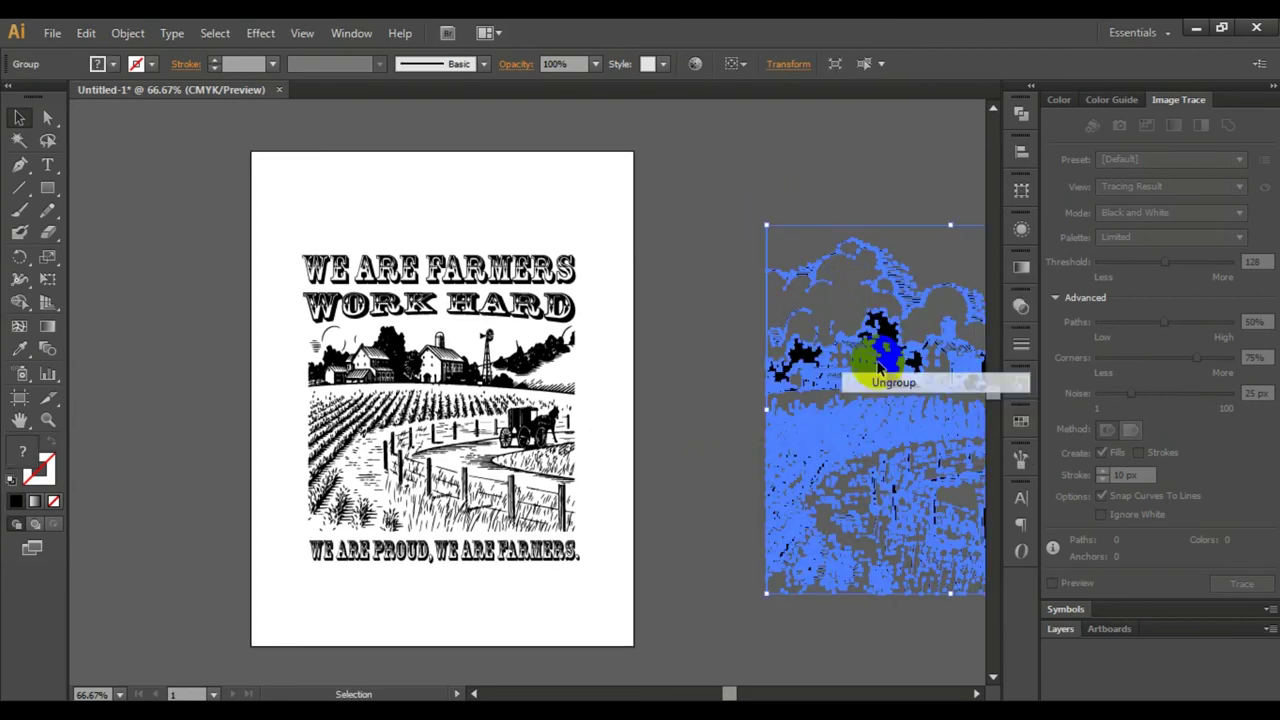
right_click(790, 254)
left_click(732, 267)
Select all the cloud paths of the engraving together as one set.
mouse_move(789, 268)
left_mouse_down()
mouse_move(803, 272)
mouse_move(773, 275)
left_mouse_up()
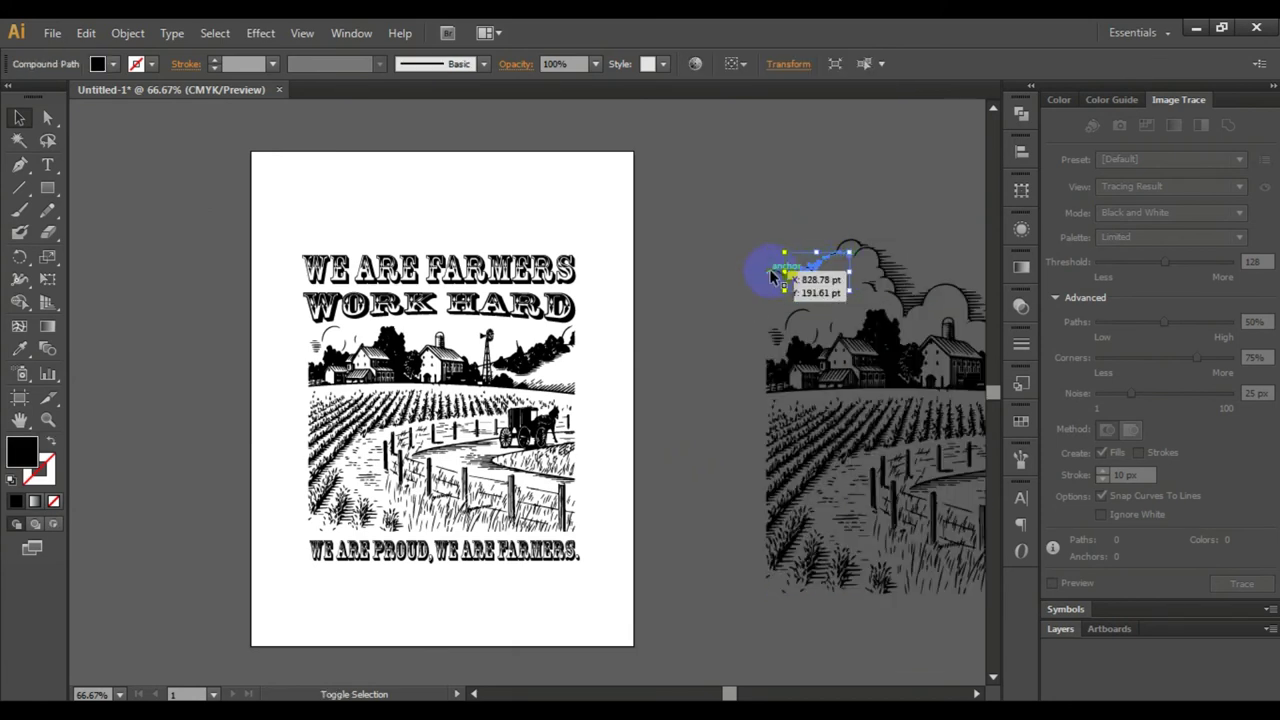
left_click(853, 262, "shift")
left_click(868, 282, "shift")
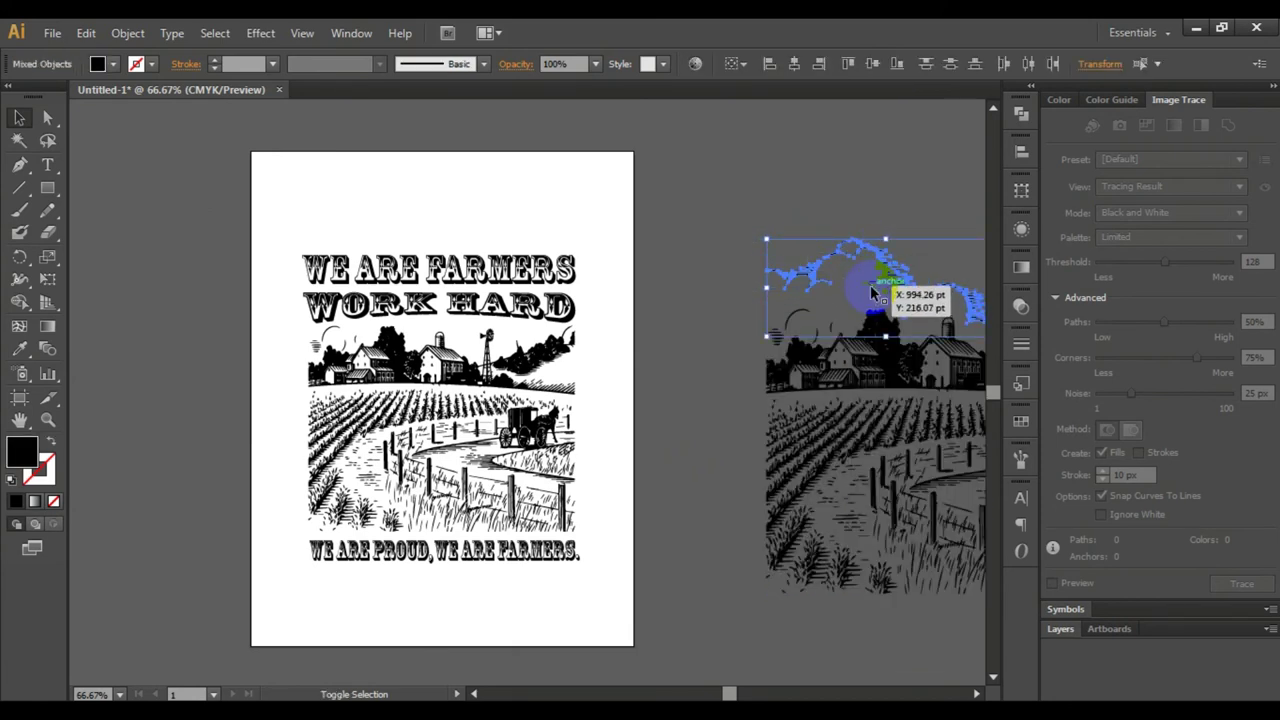
scroll(822, 186, "right", 5)
scroll(822, 186, "down", 1)
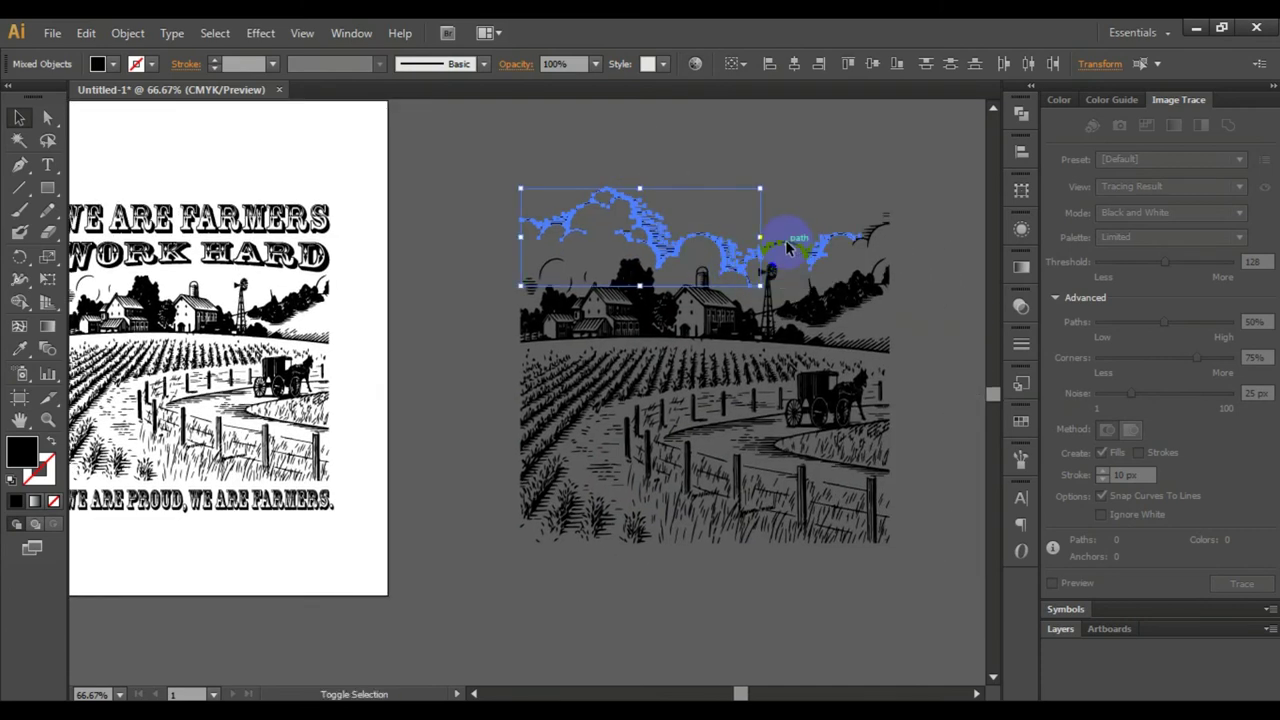
left_click_drag(873, 236, 873, 236)
left_click_drag(873, 234, 886, 215)
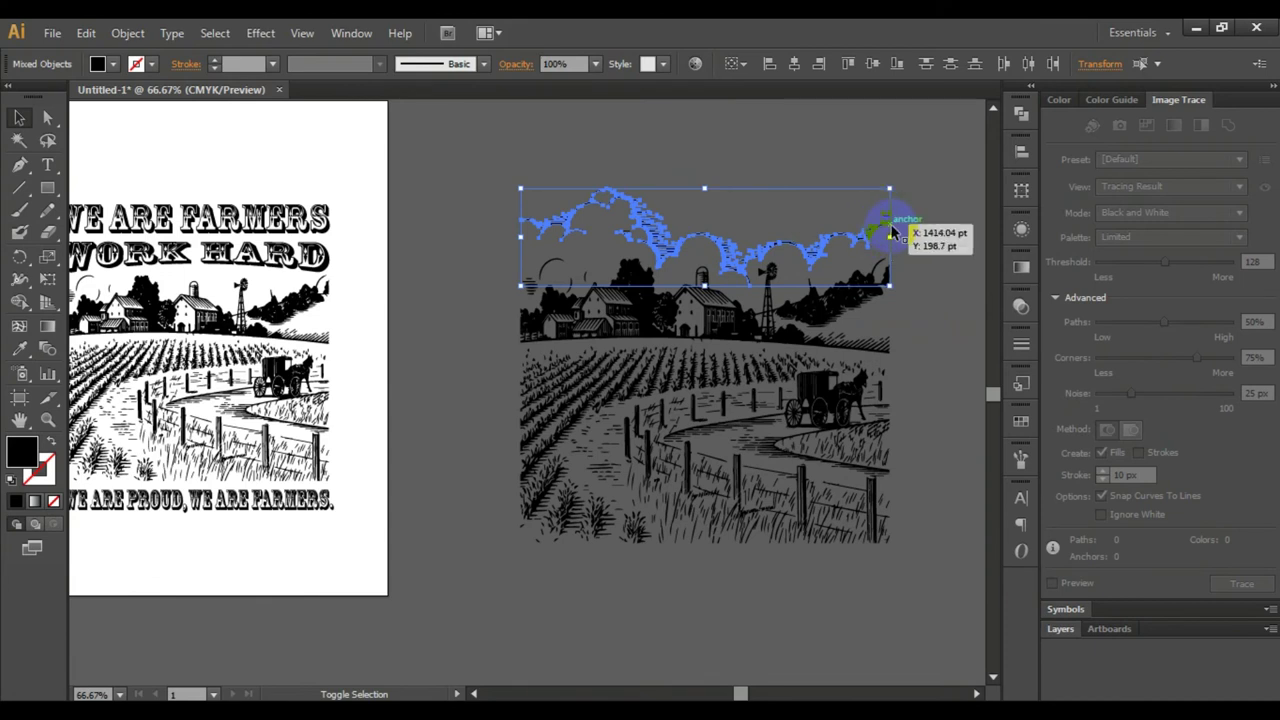
left_click_drag(913, 238, 896, 245)
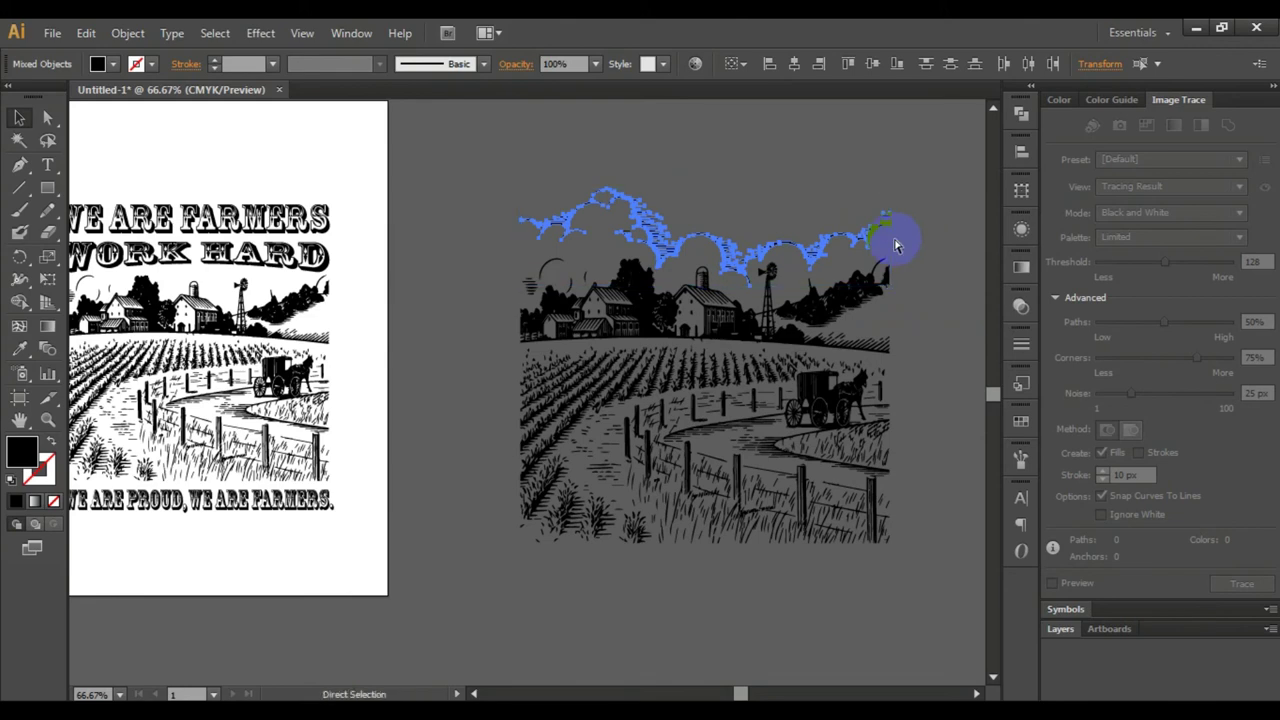
left_click(896, 245)
left_click(896, 245)
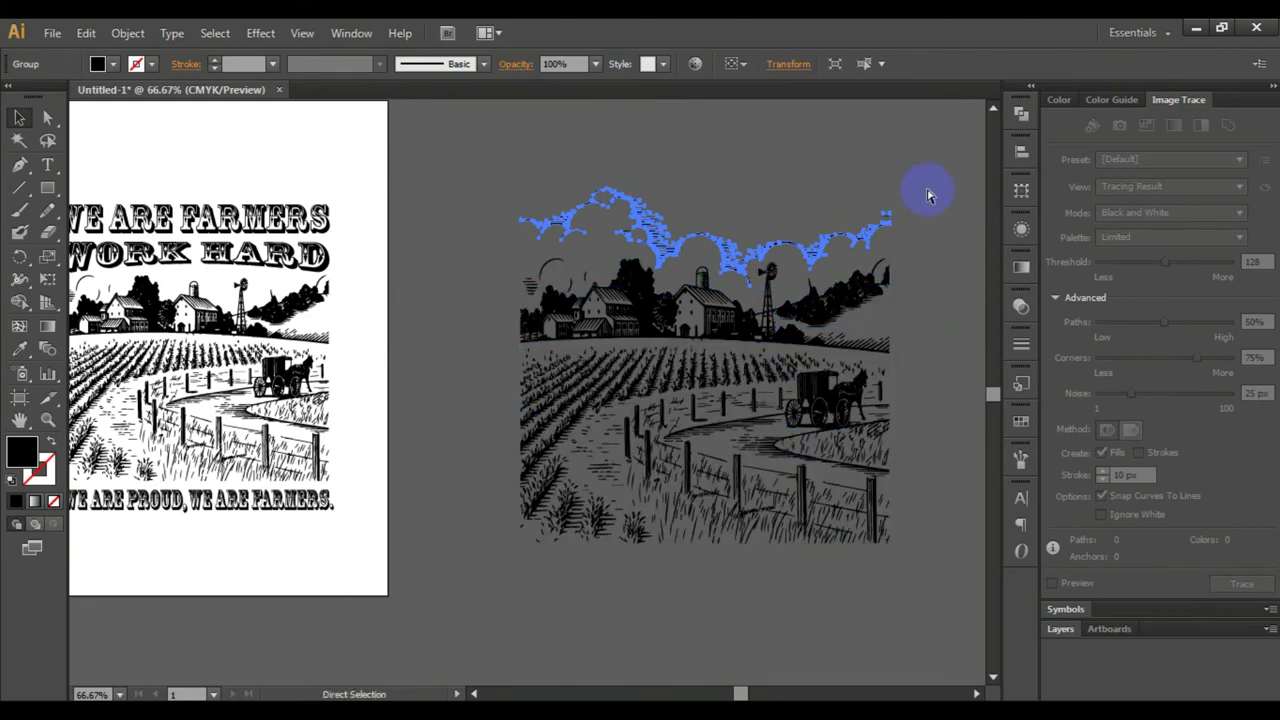
left_click(360, 172)
Move the cloud group onto the top of the page.
scroll(600, 209, "left", 2)
left_click(748, 186)
left_click_drag(753, 181, 340, 237)
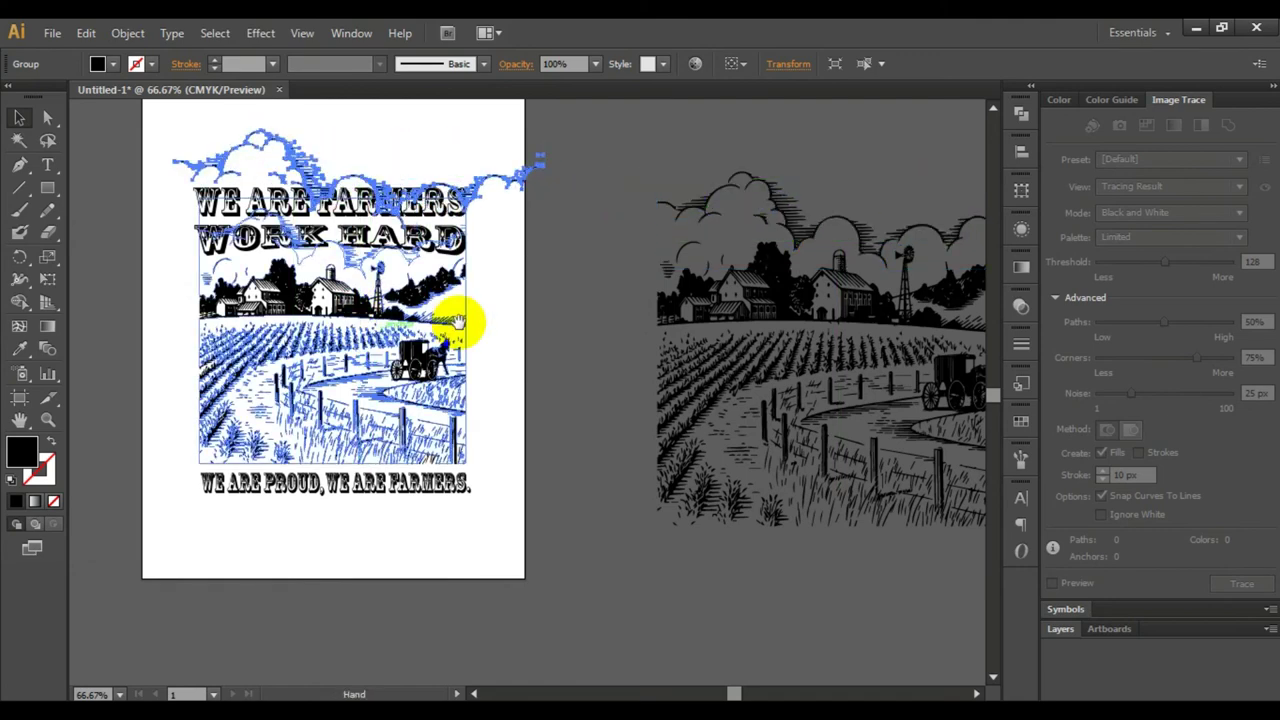
left_click_drag(491, 309, 514, 391)
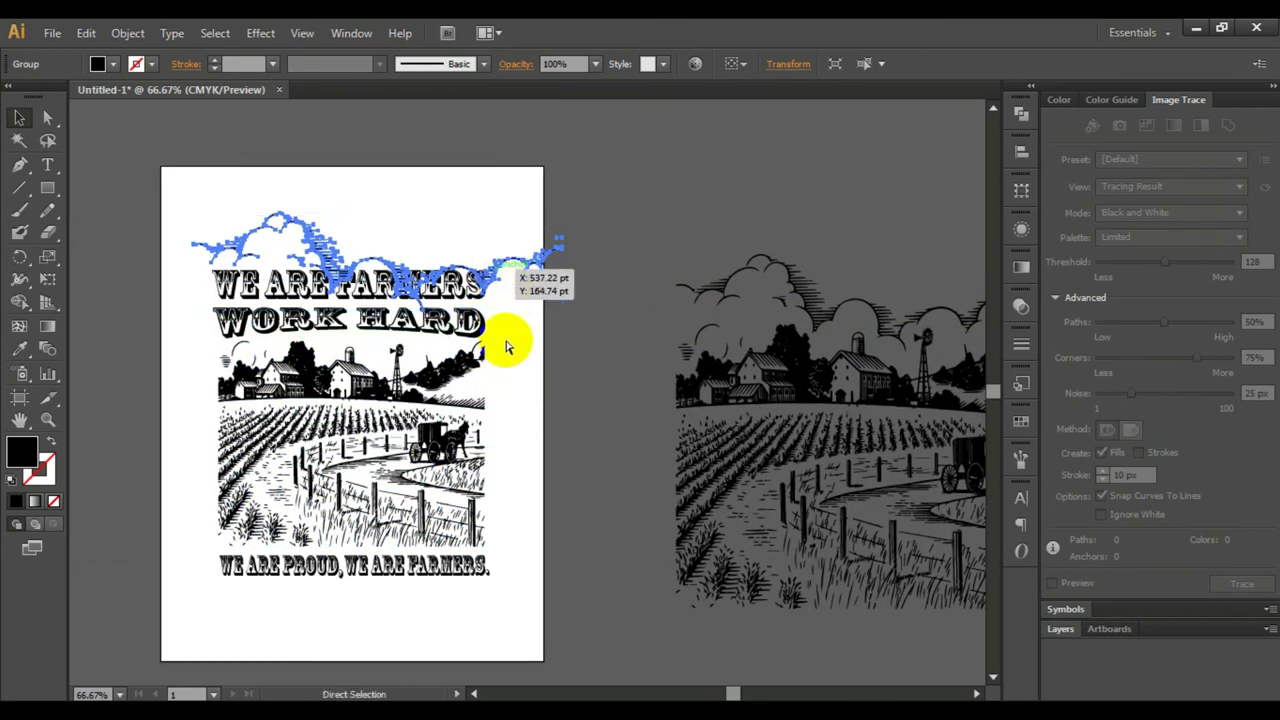
key("ctrl+t")
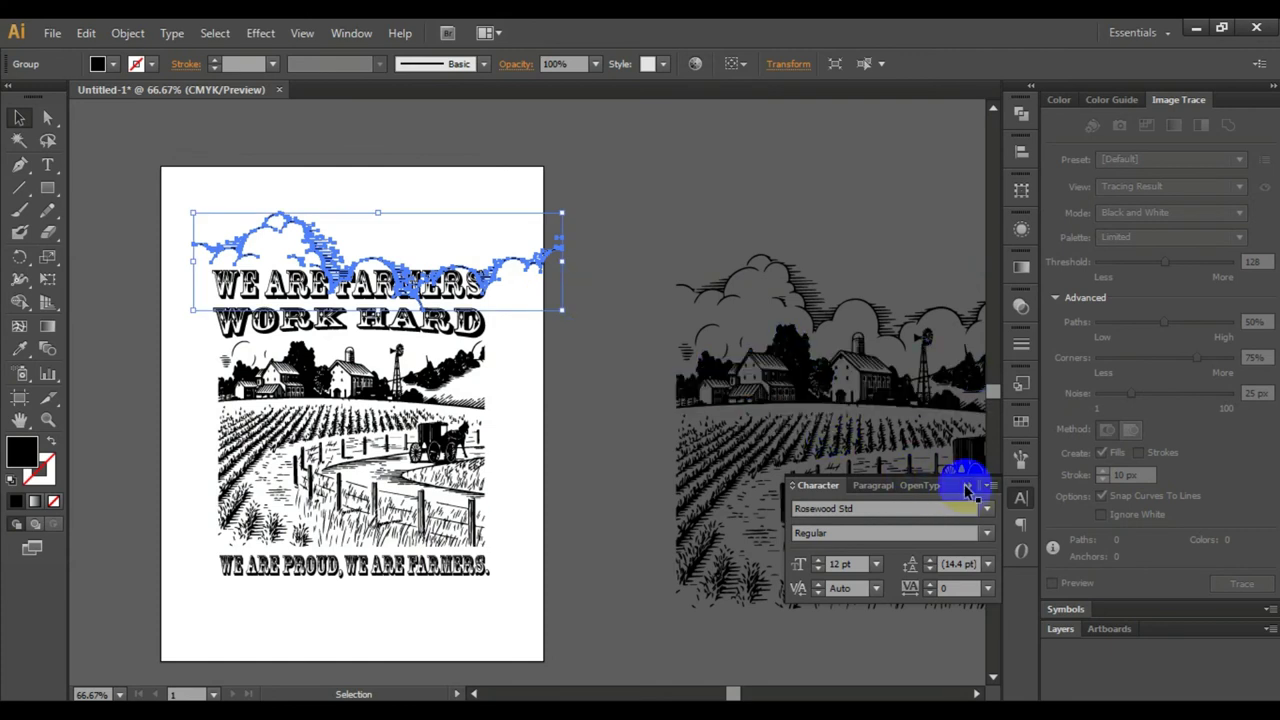
left_click(965, 481)
Shrink, widen and flatten the clouds into a 429 pt wide band above the title.
left_click_drag(561, 310, 485, 287)
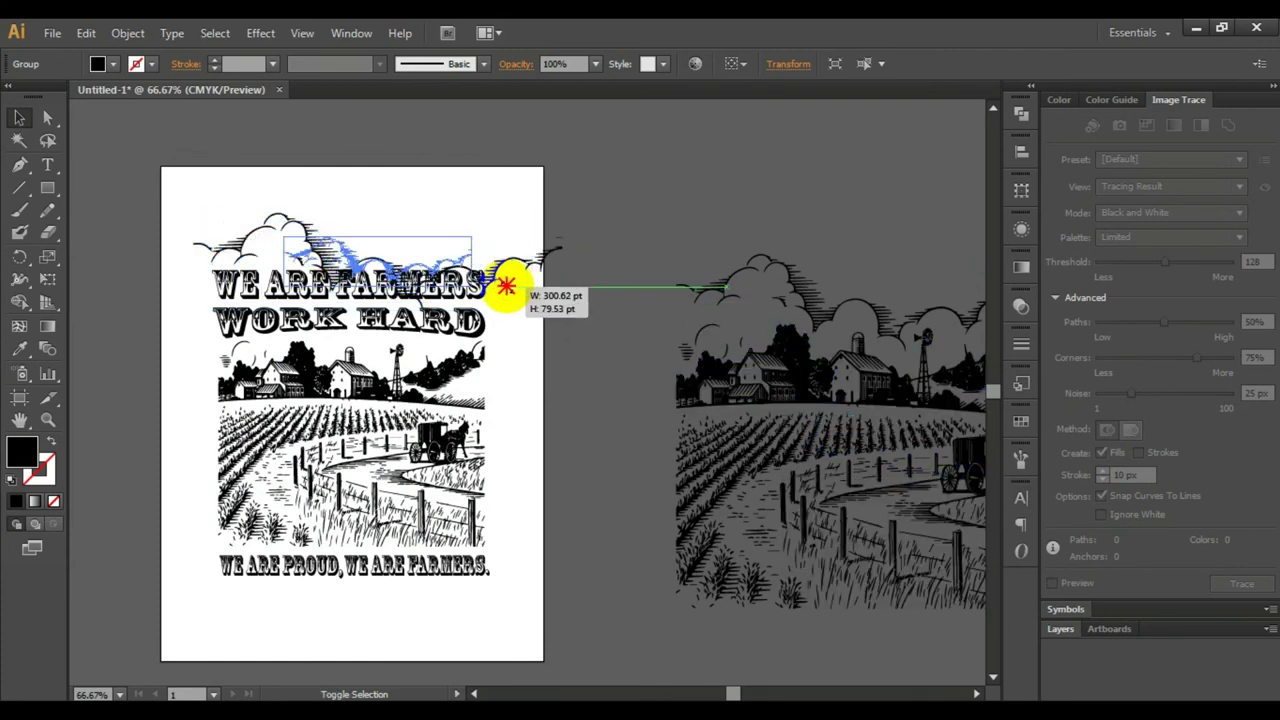
mouse_move(431, 251)
left_mouse_down()
mouse_move(411, 232)
mouse_move(381, 243)
mouse_move(487, 280)
left_mouse_up()
left_click(403, 228)
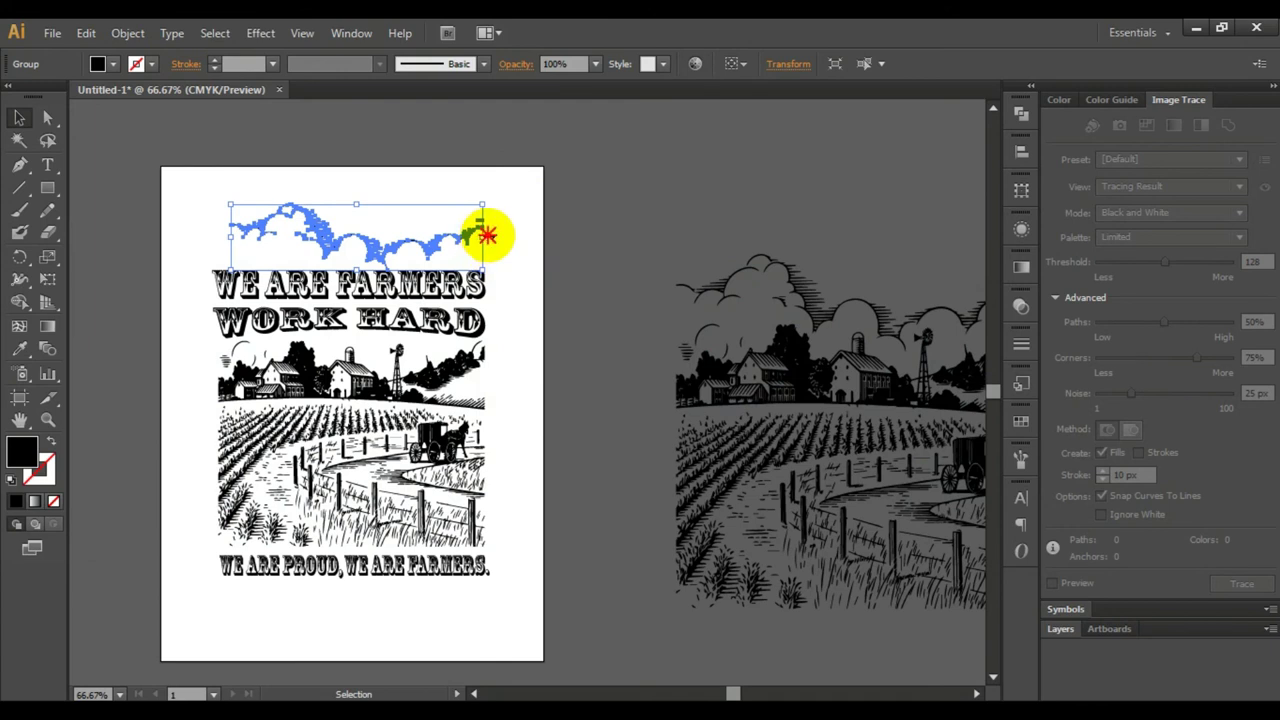
left_click_drag(484, 236, 486, 238)
left_click_drag(232, 237, 218, 238)
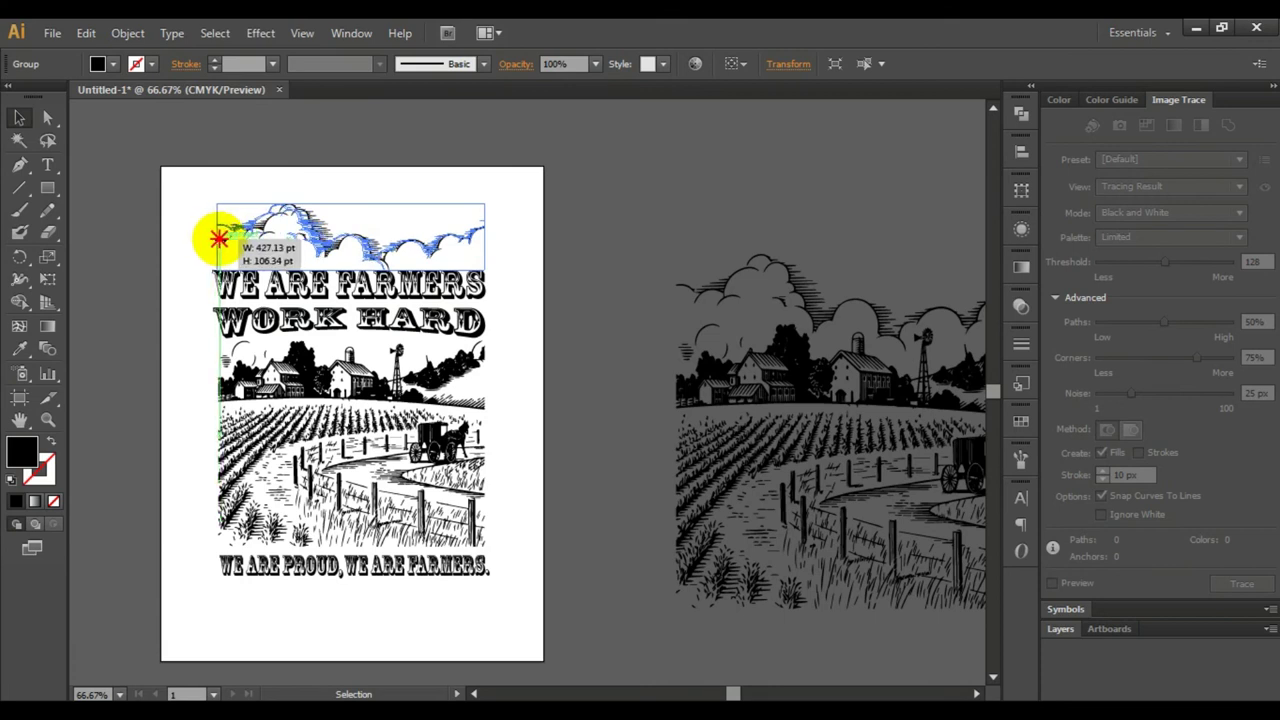
left_click_drag(218, 238, 216, 238)
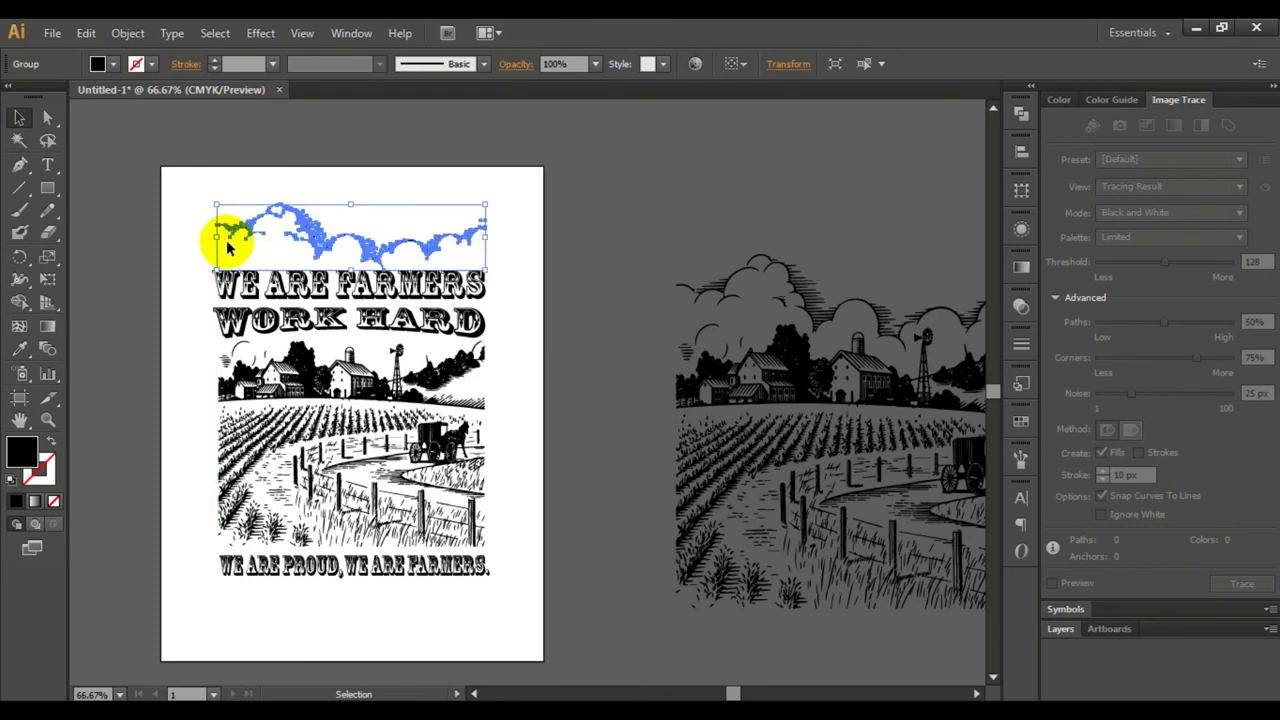
left_click_drag(350, 206, 350, 218)
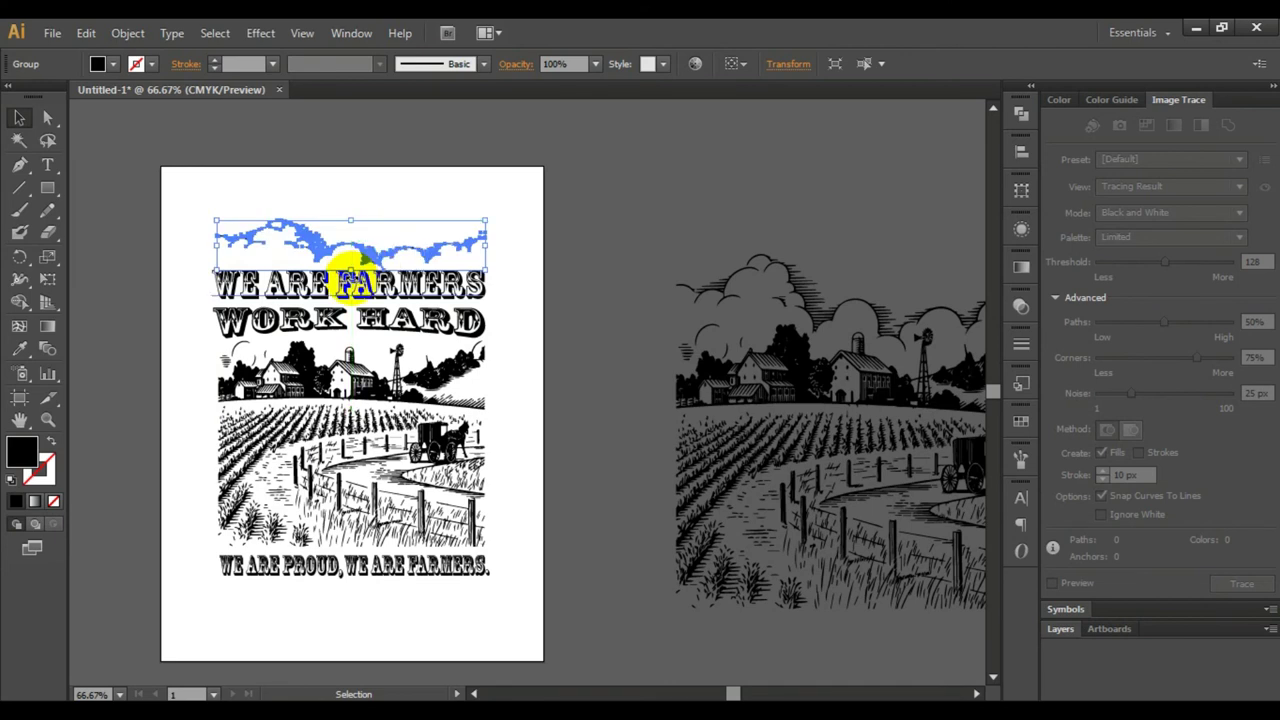
left_click_drag(350, 270, 340, 258)
left_click(470, 190)
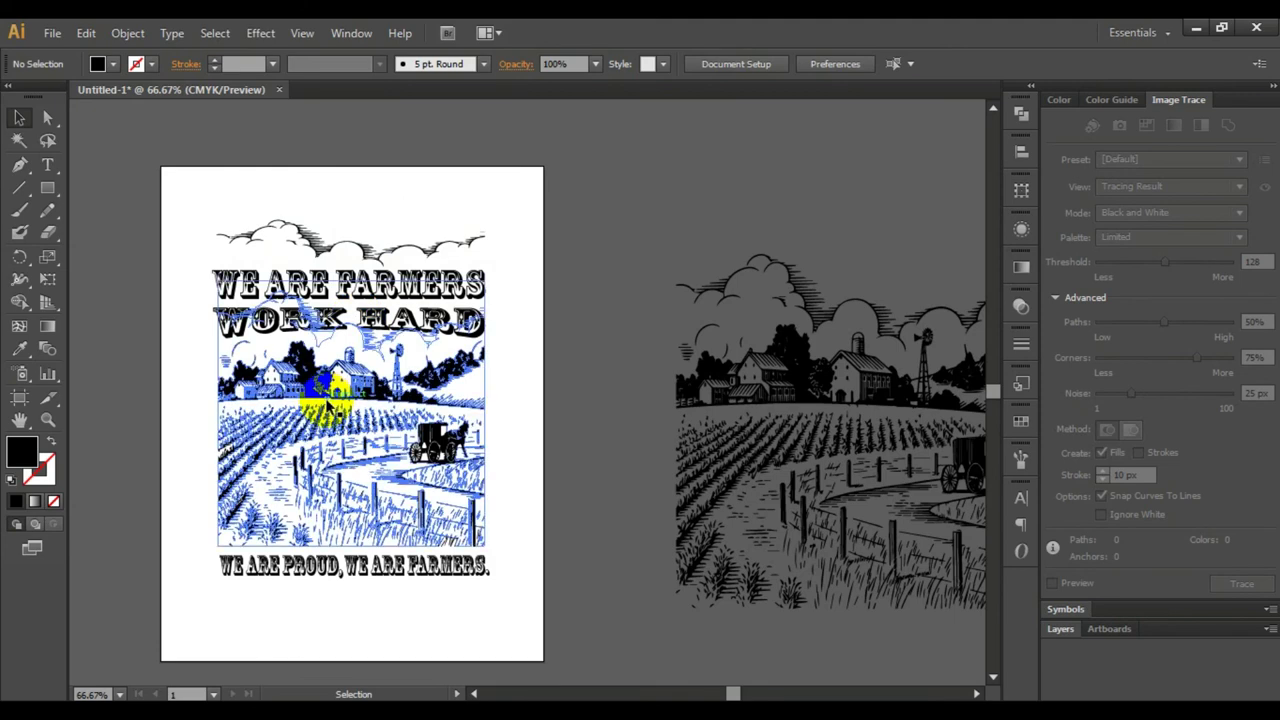
scroll(260, 330, "down", 1)
Move WORK HARD into its aligned position.
left_click(247, 297)
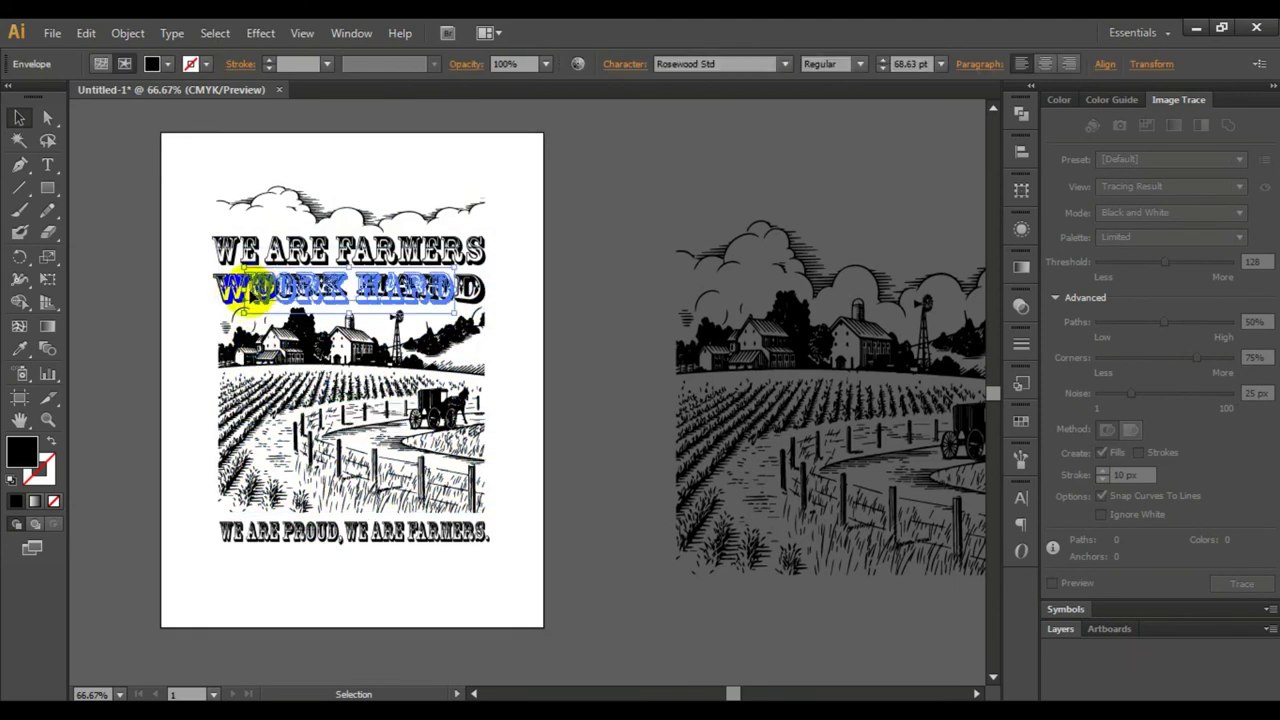
mouse_move(247, 290)
left_mouse_down()
mouse_move(220, 283)
mouse_move(252, 285)
left_mouse_up()
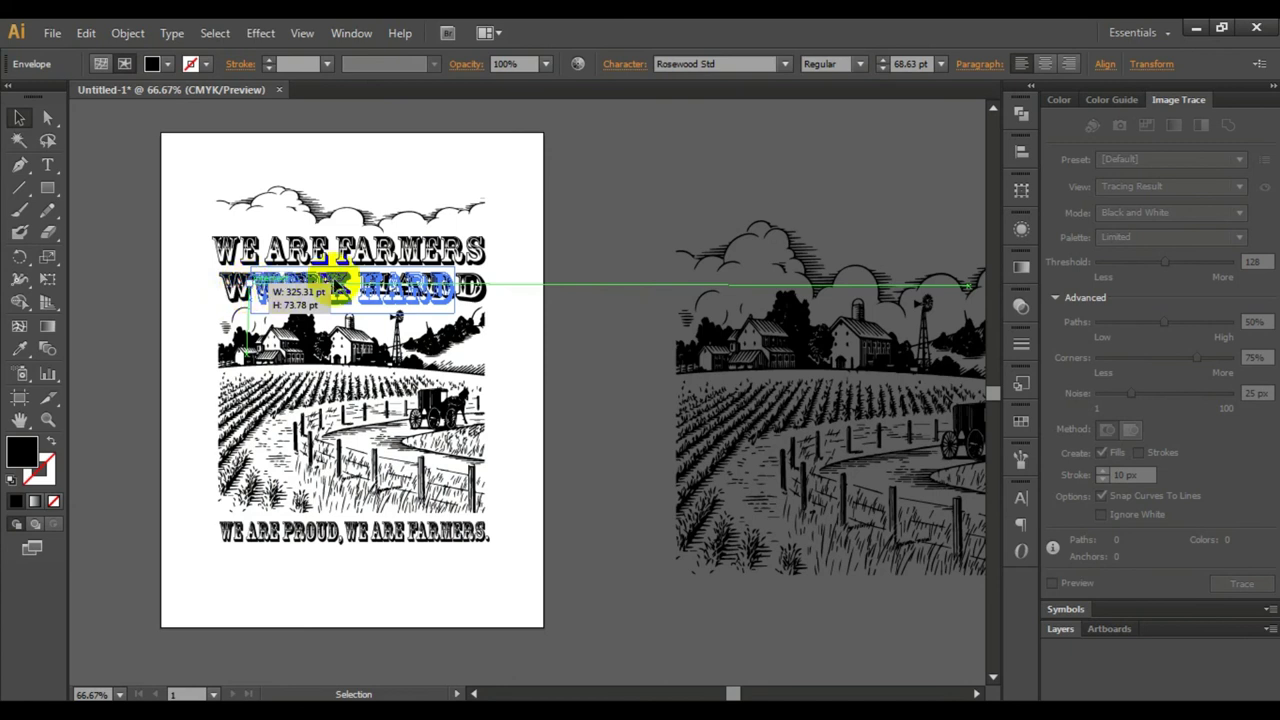
left_click_drag(243, 290, 337, 277)
Align the 425.2 pt wide WE ARE FARMERS headline beneath the clouds using smart guides.
left_click(470, 245)
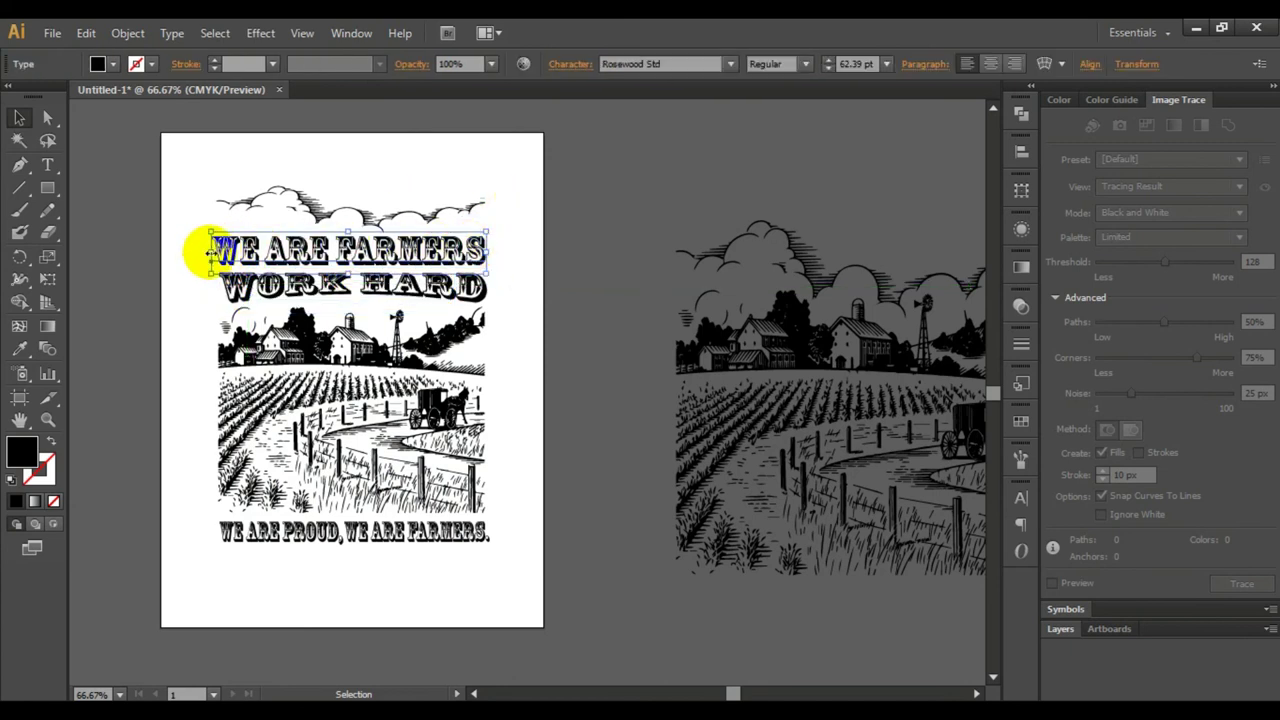
left_click_drag(207, 255, 218, 250)
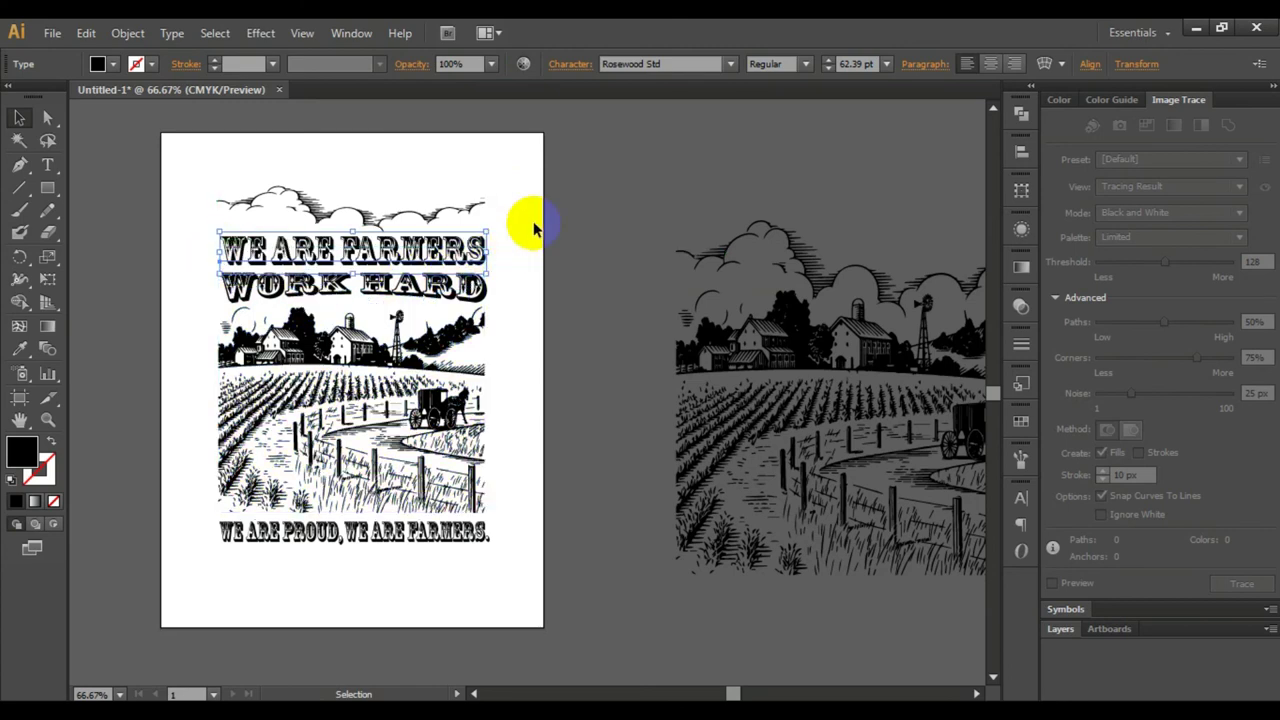
left_click_drag(487, 250, 486, 250)
left_click(500, 234)
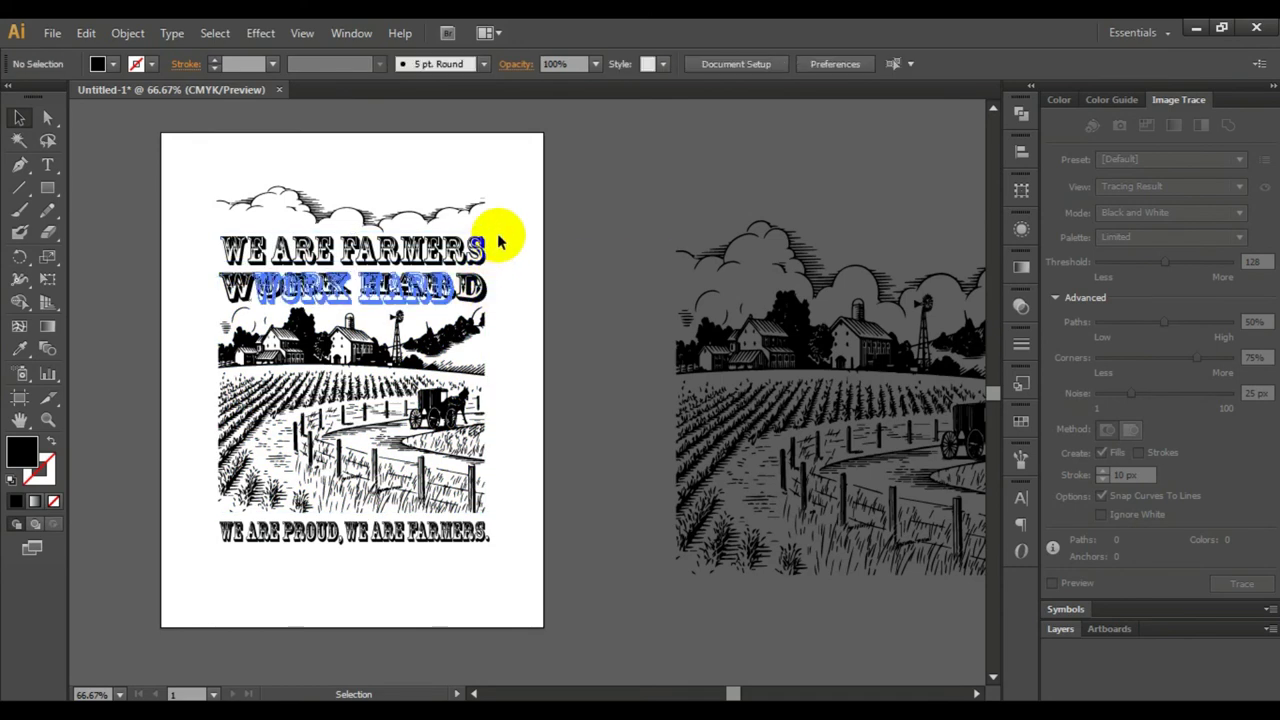
scroll(495, 258, "up", 3)
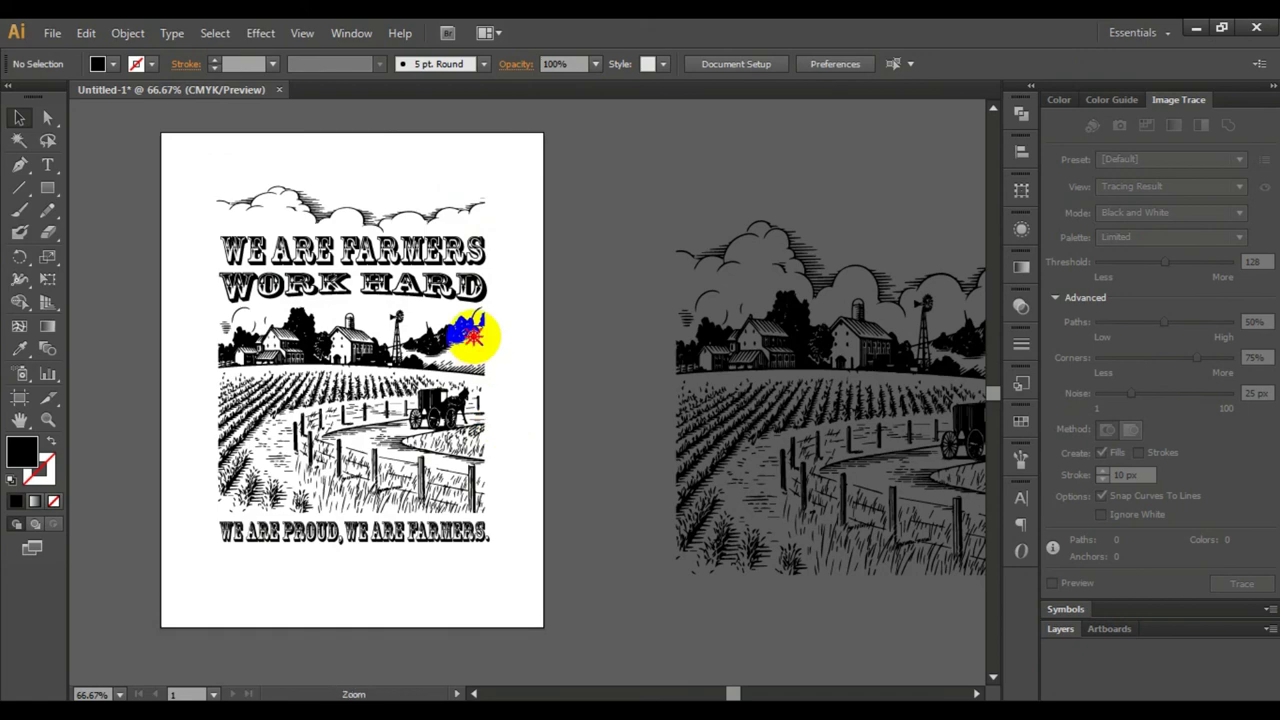
Zoom in to inspect the artwork and bottom caption, then zoom back out.
key("ctrl+equal")
left_click_drag(553, 366, 586, 289)
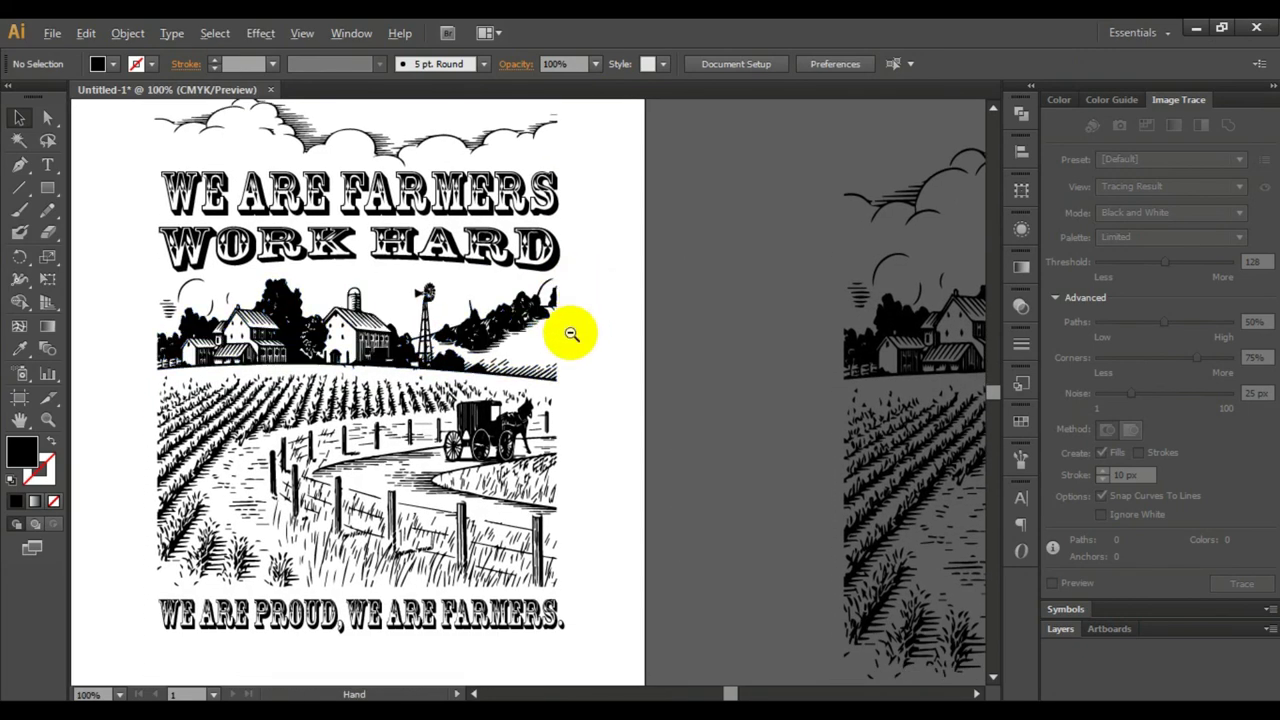
left_click(571, 327, "alt")
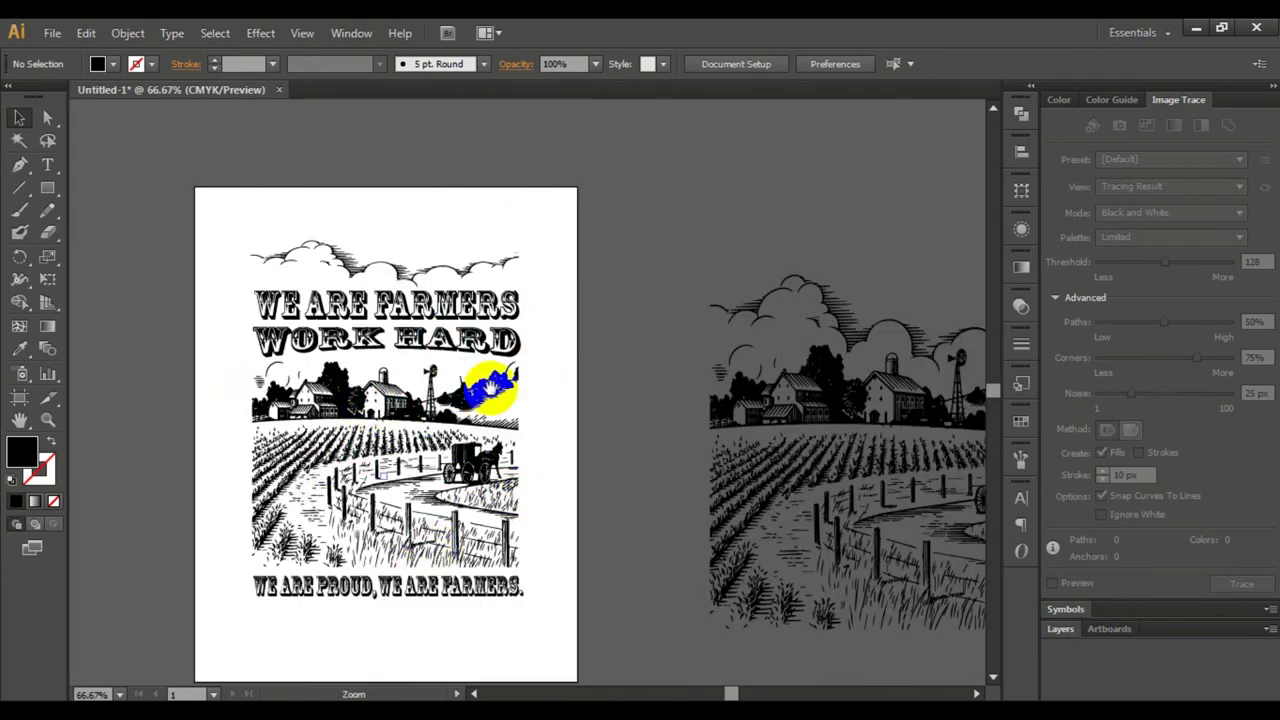
scroll(300, 314, "down", 2)
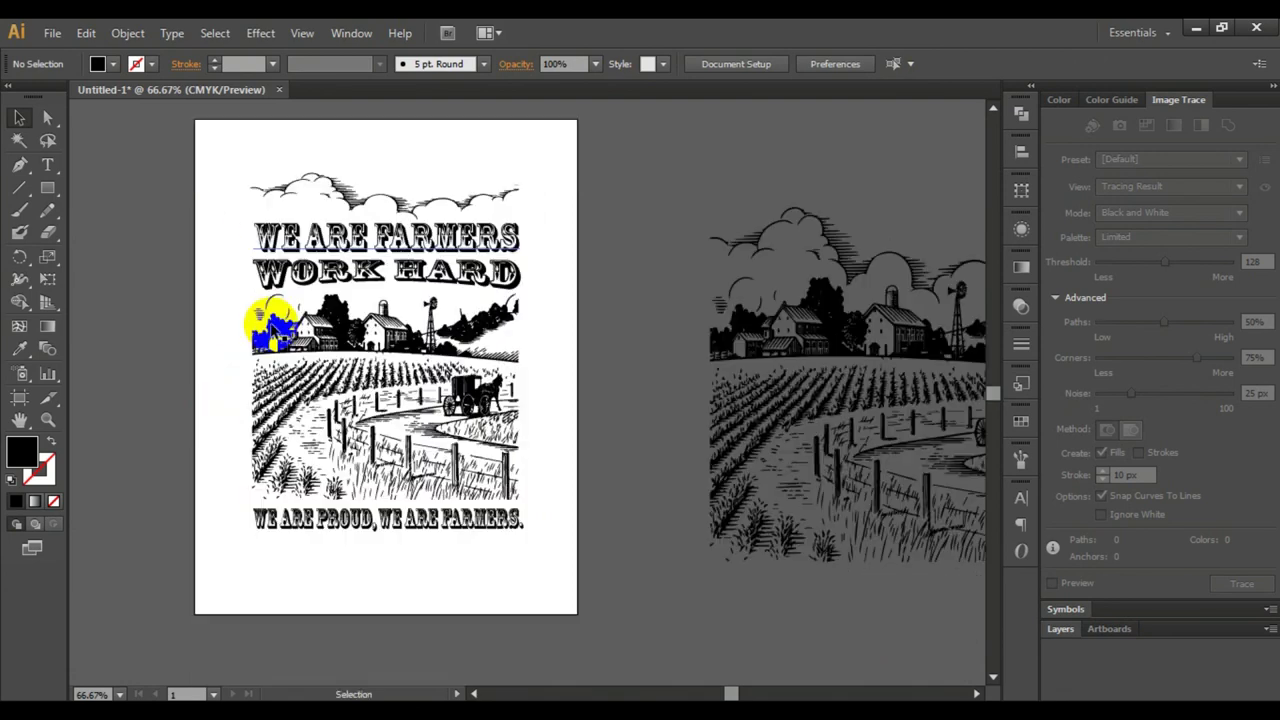
scroll(300, 314, "up", 1)
Marquee-select the entire farm design and drag it into the Photoshop mockup.
left_click(221, 176)
left_click_drag(221, 176, 538, 578)
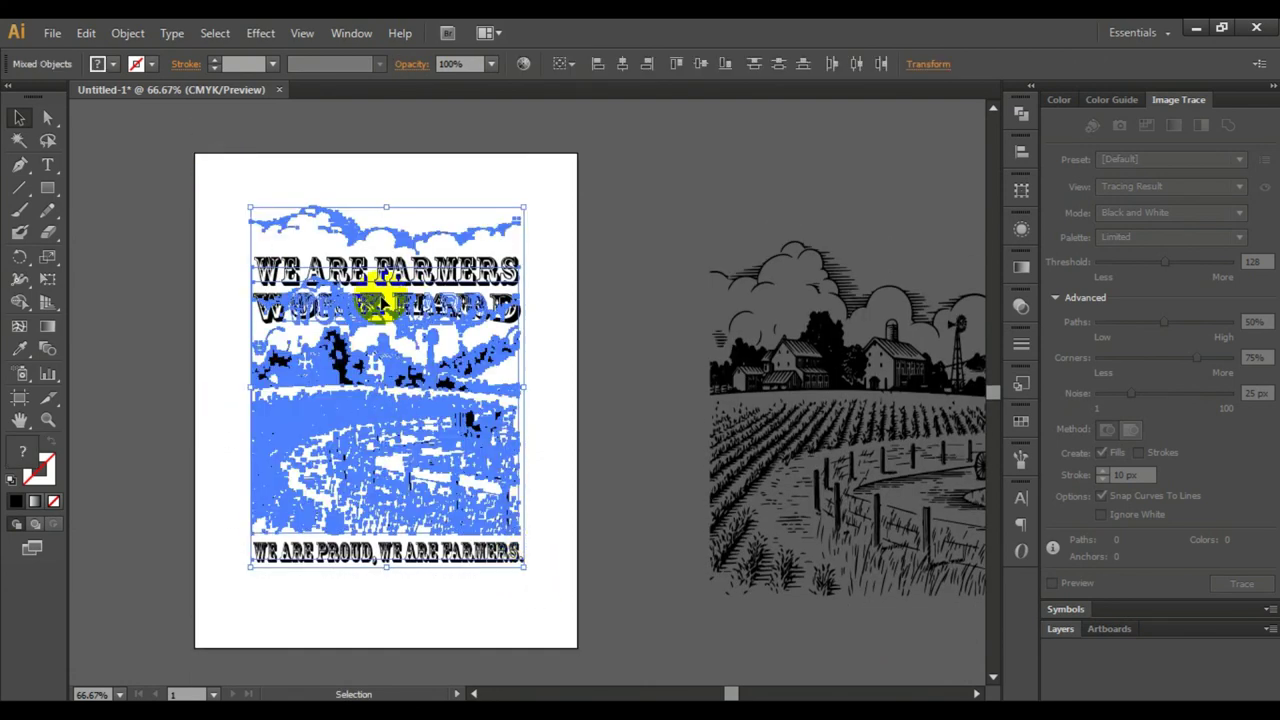
left_click(560, 255)
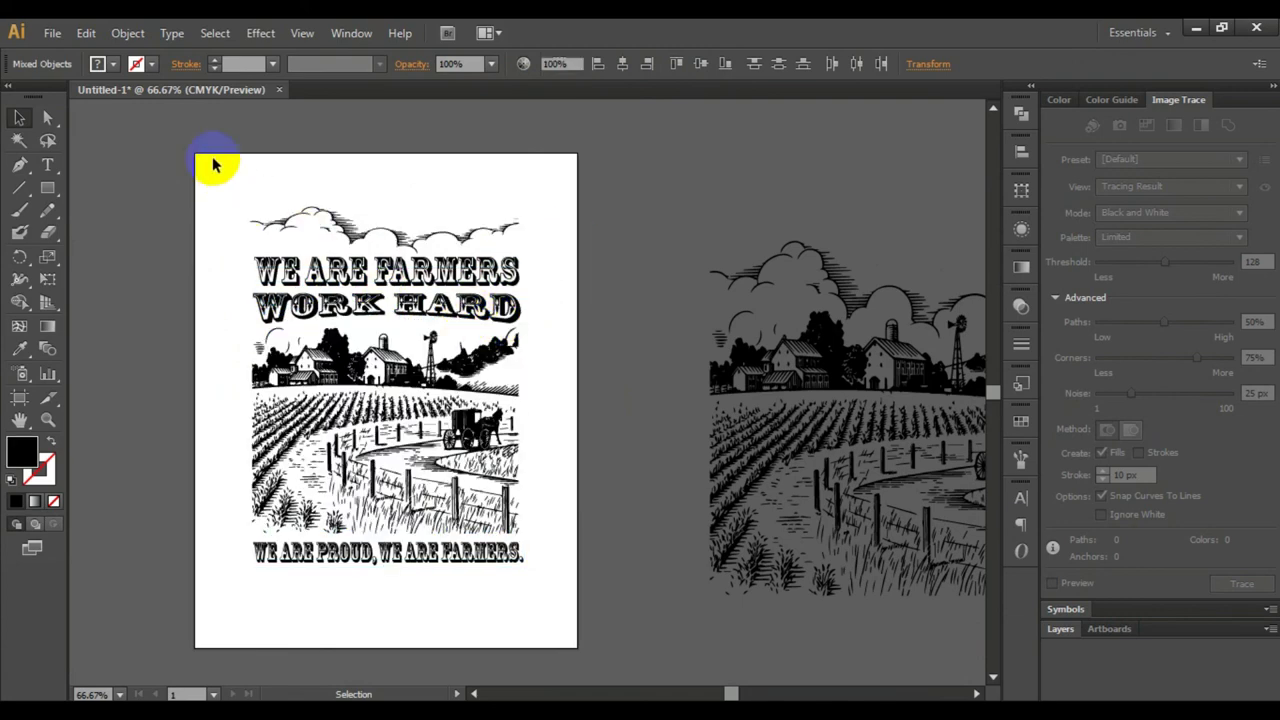
mouse_move(213, 160)
left_mouse_down()
mouse_move(463, 513)
mouse_move(543, 586)
left_mouse_up()
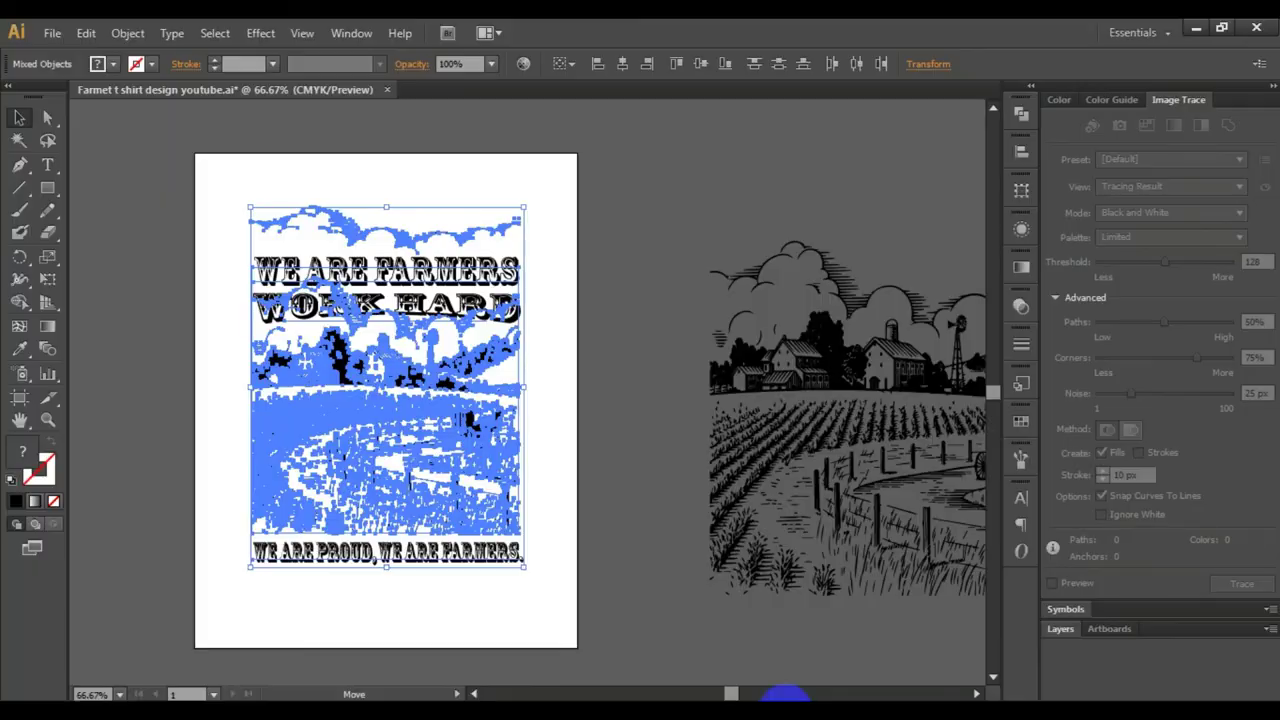
left_click_drag(561, 497, 535, 440)
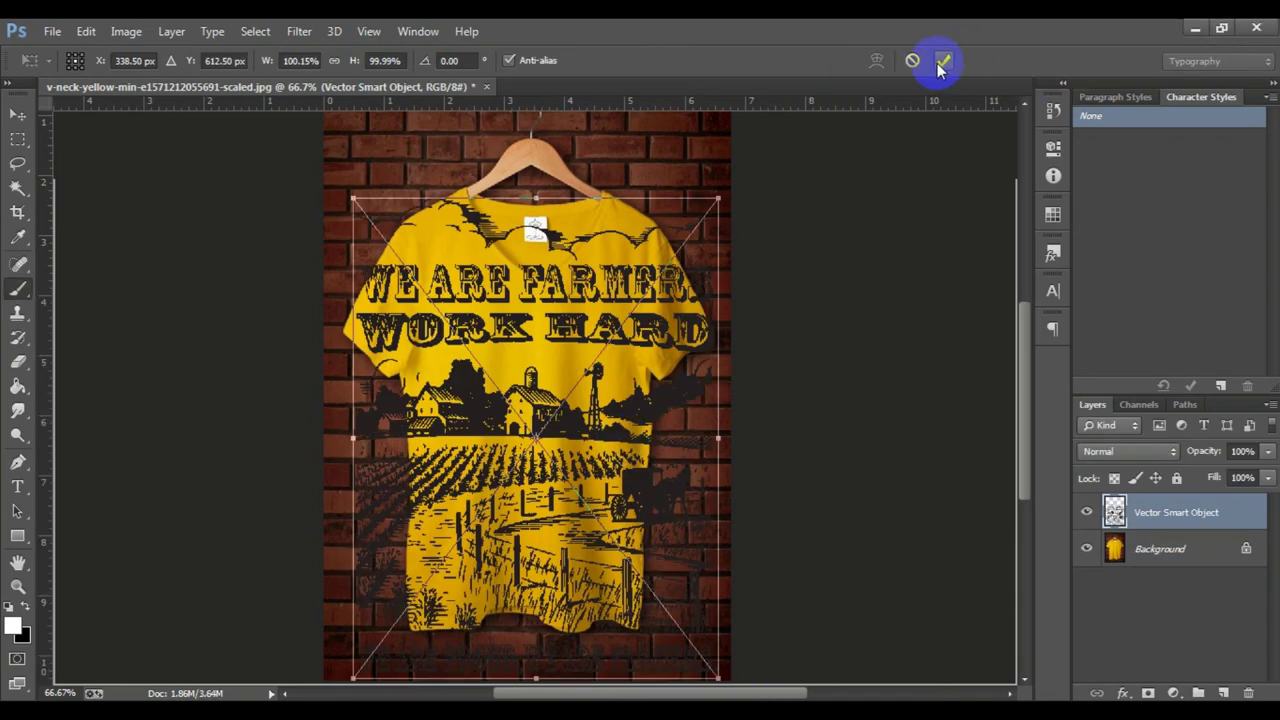
Scale the placed design to about 53.6% and commit it on the shirt's chest.
left_click(943, 61)
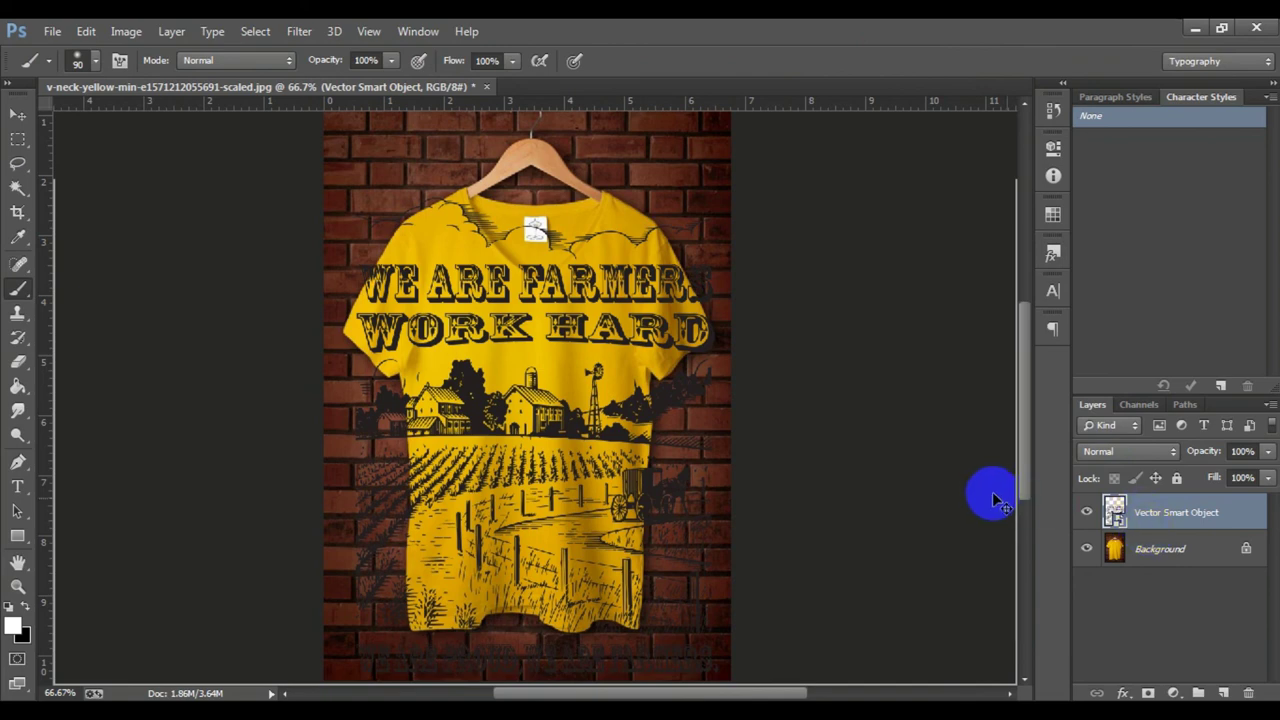
key("ctrl+t")
mouse_move(600, 491)
left_mouse_down()
mouse_move(597, 435)
mouse_move(634, 514)
left_mouse_up()
left_click_drag(706, 605, 627, 503)
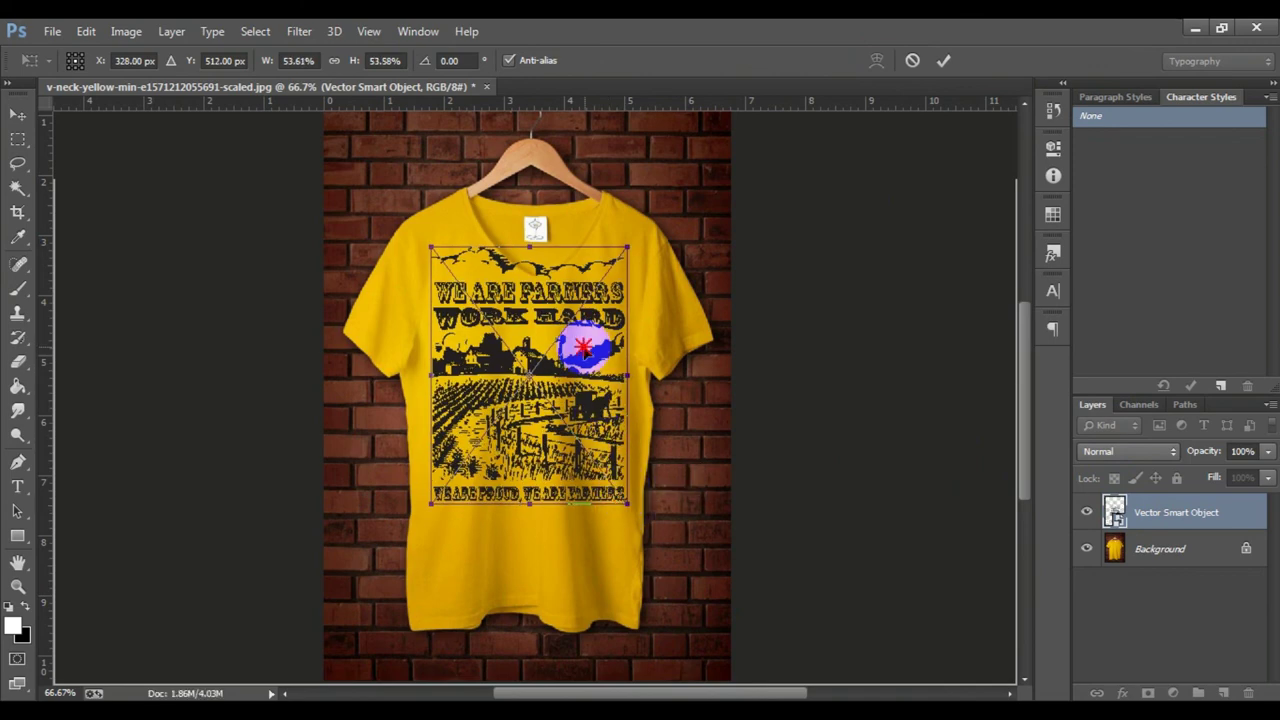
left_click_drag(583, 348, 586, 393)
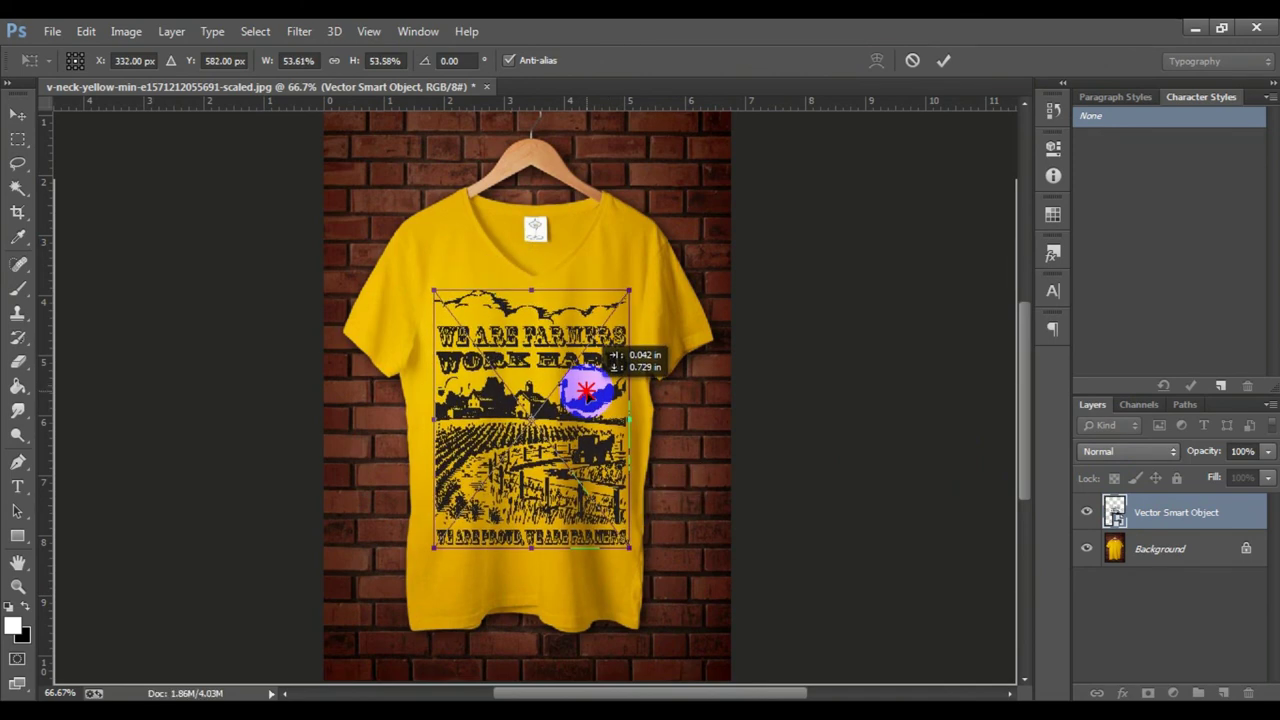
left_click(943, 61)
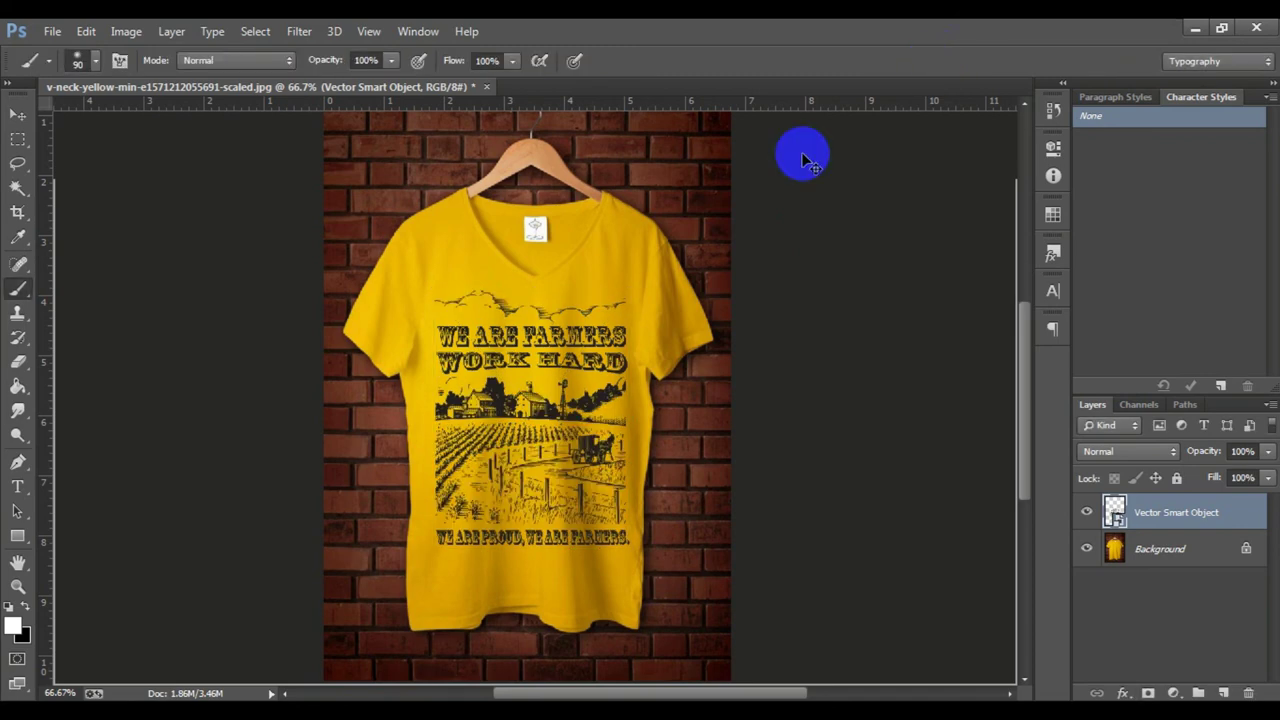
Rasterize the Vector Smart Object design layer.
left_click(573, 418, "ctrl")
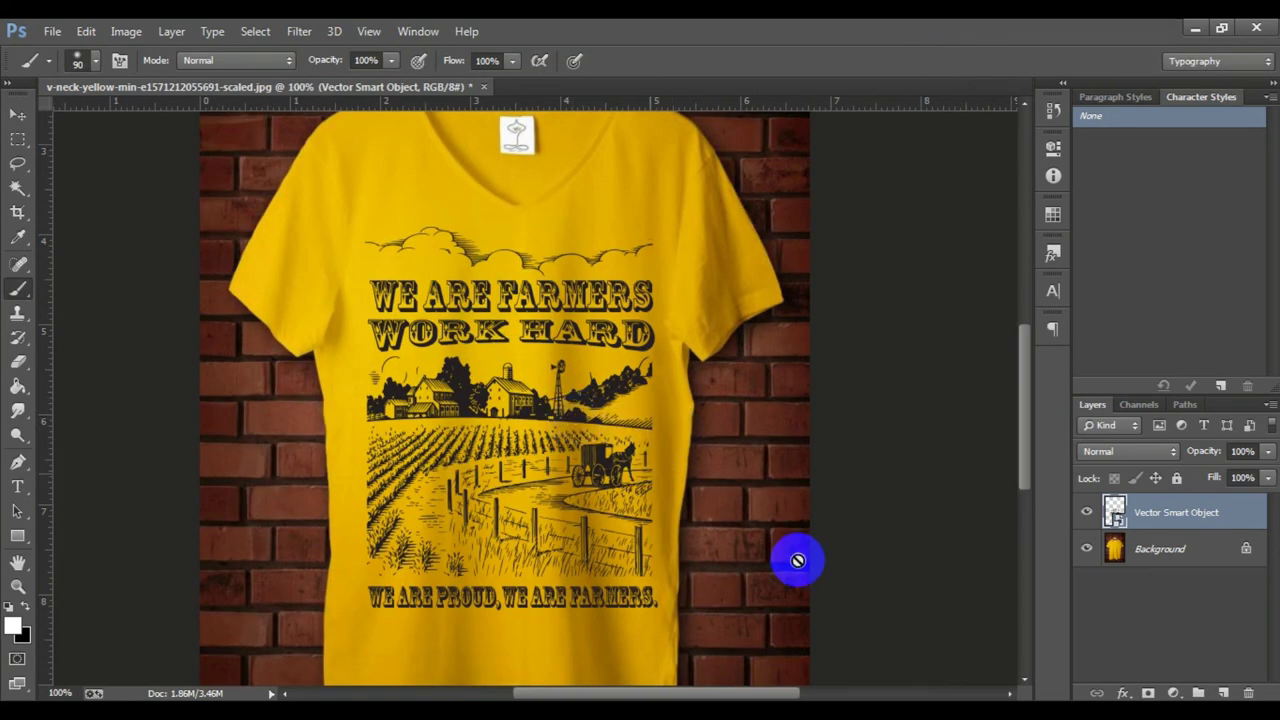
right_click(1133, 516)
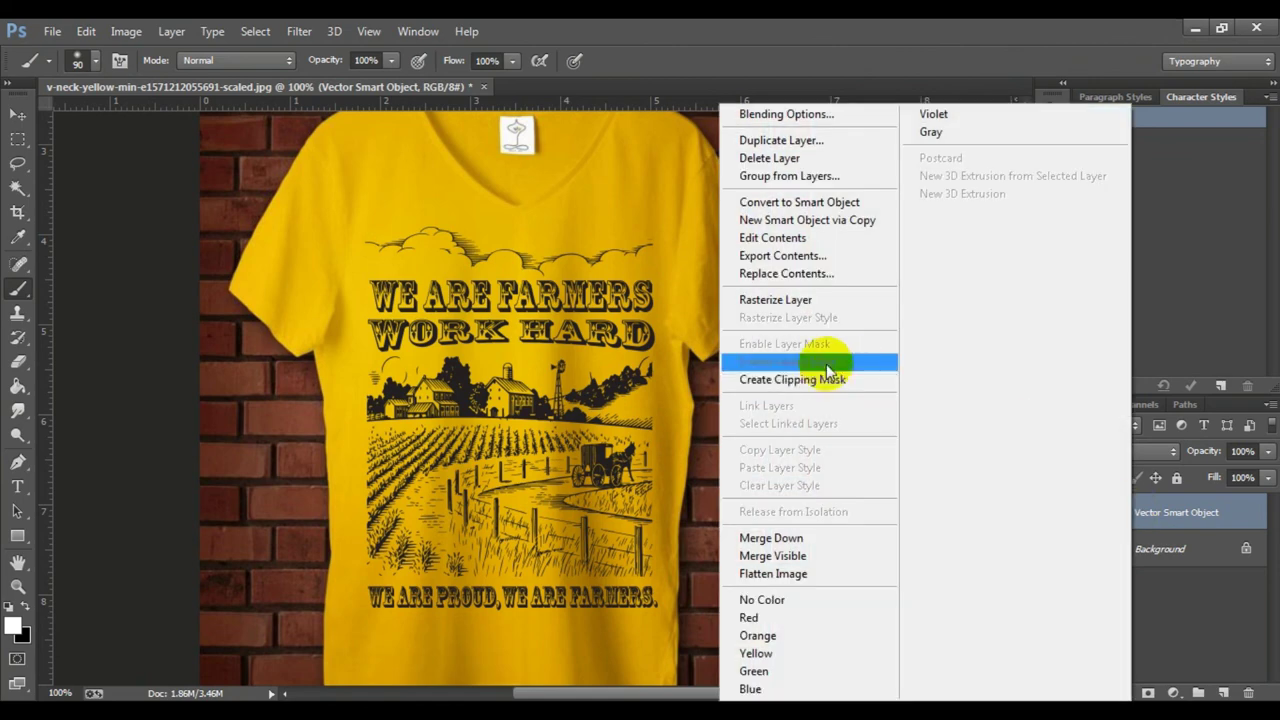
left_click(795, 297)
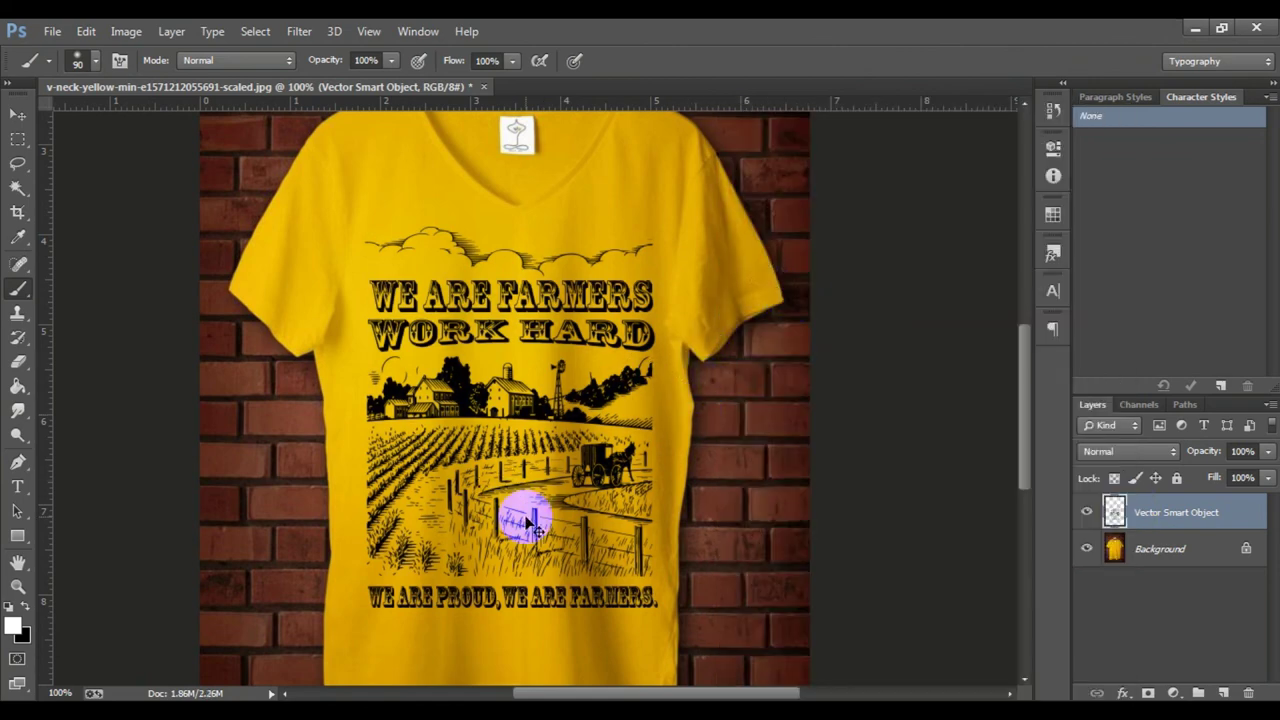
Zoom in on the barn detail, then out and back to view the whole shirt.
left_click(526, 405)
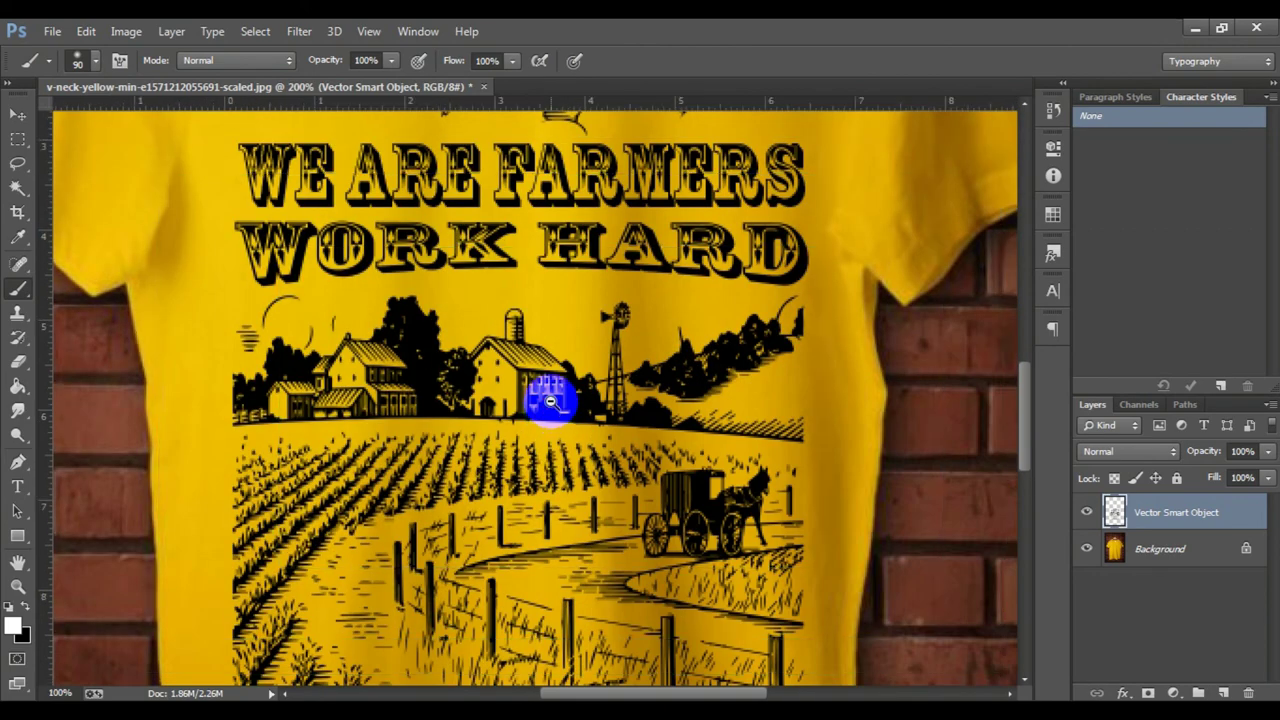
left_click(550, 400, "alt")
left_click(540, 280, "alt")
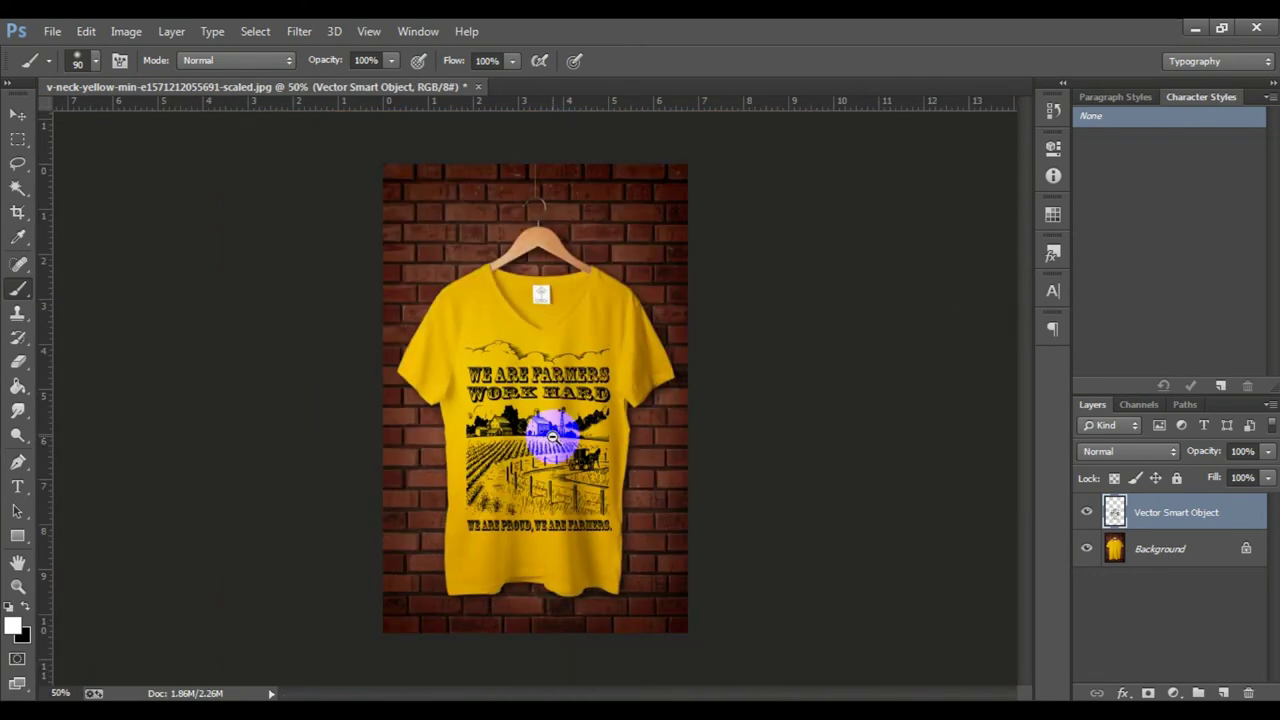
left_click(565, 460, "alt")
left_click(560, 495, "alt")
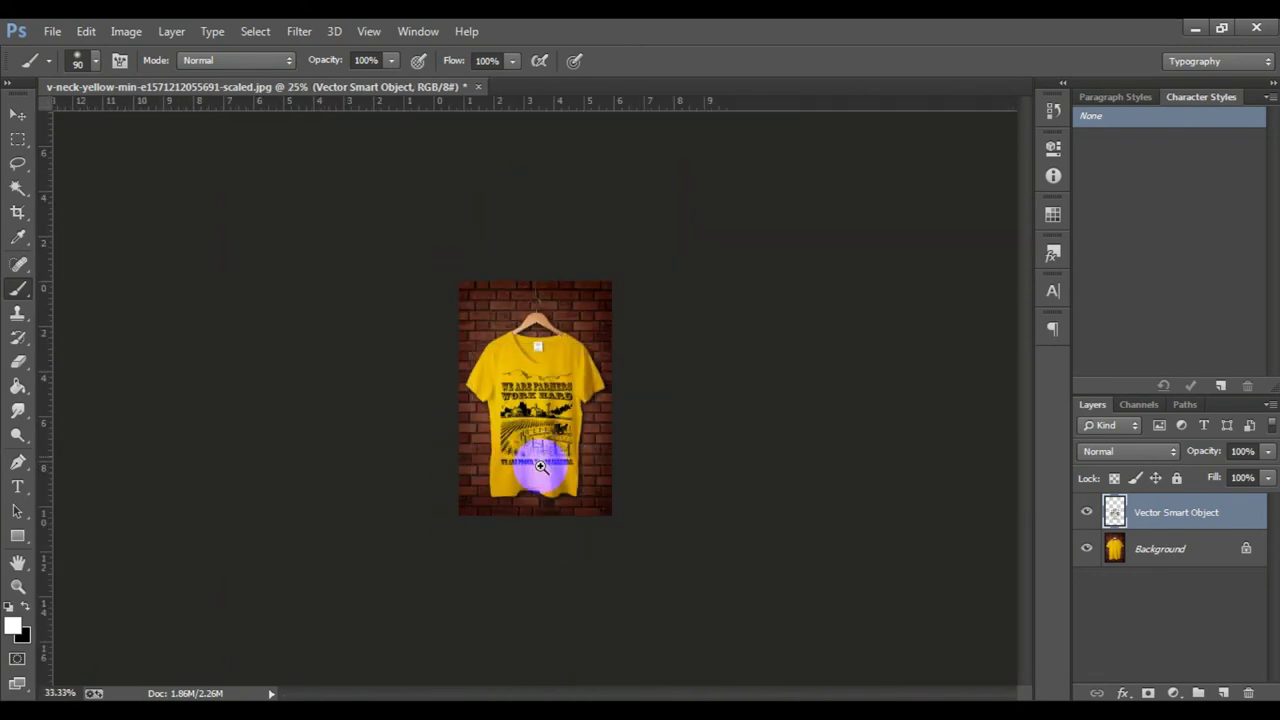
left_click(515, 466)
left_click(571, 443)
left_click(585, 388)
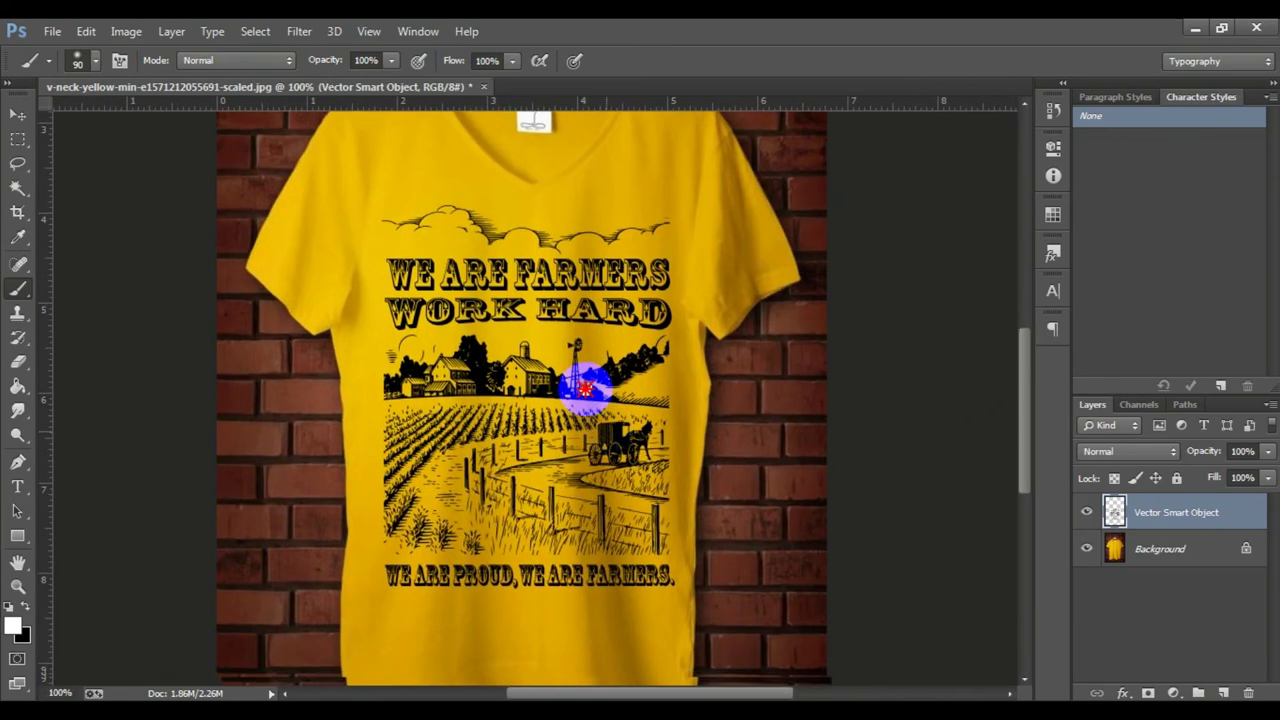